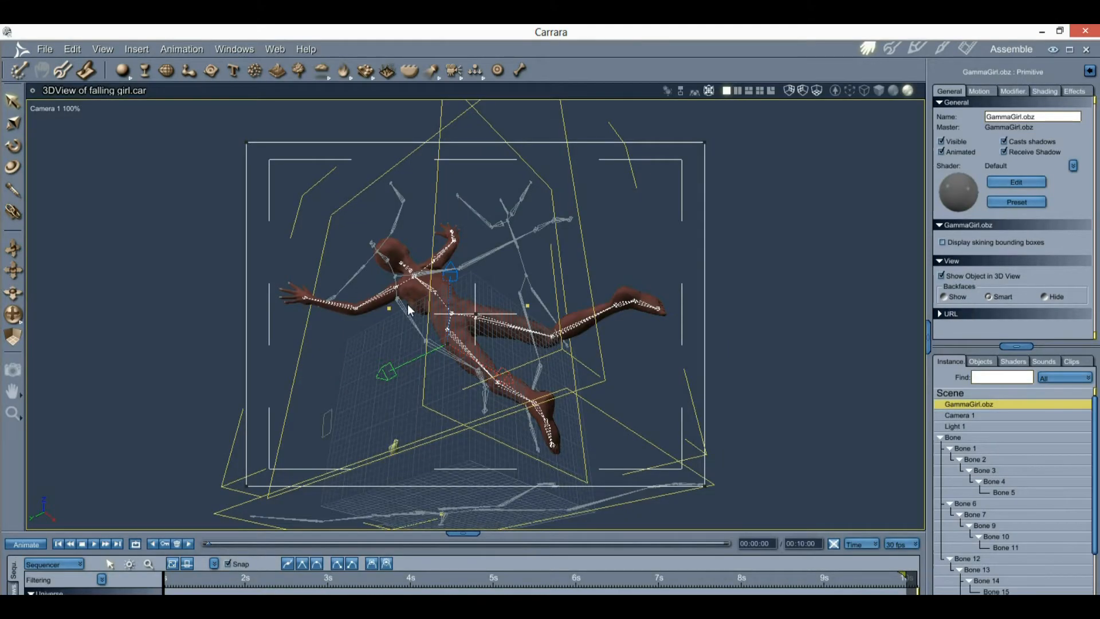
Step: Switch the 3D view of the falling girl scene to a simpler shaded preview mode
left_click(895, 91)
left_click(875, 90)
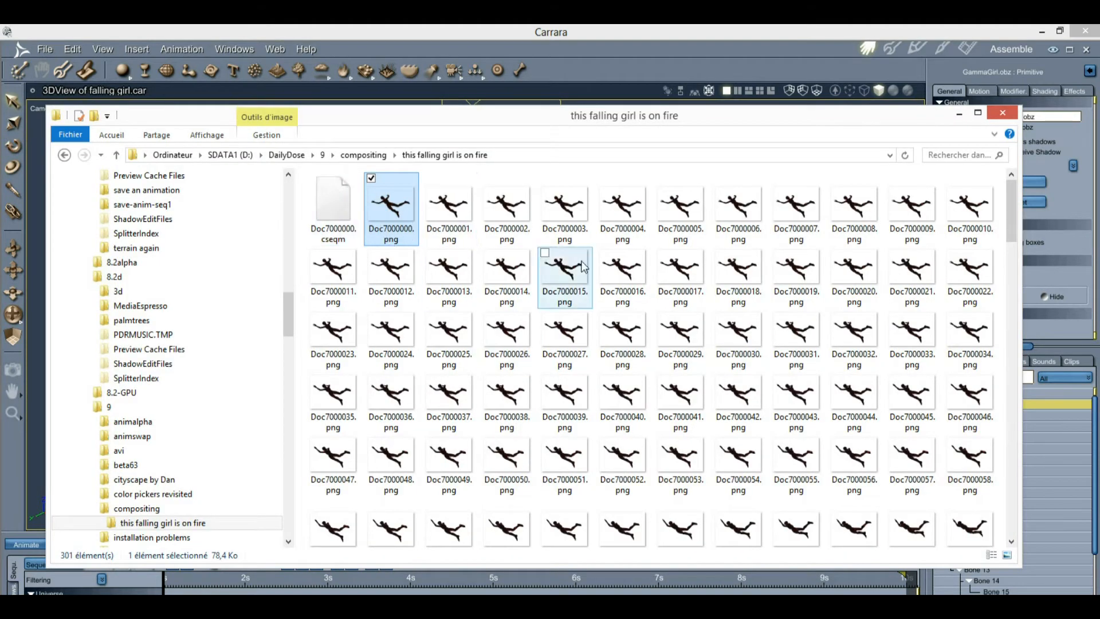
Step: Examine the rendered PNG frames in the "this falling girl is on fire" folder, from first to last, and enlarge the thumbnails
left_click(455, 207)
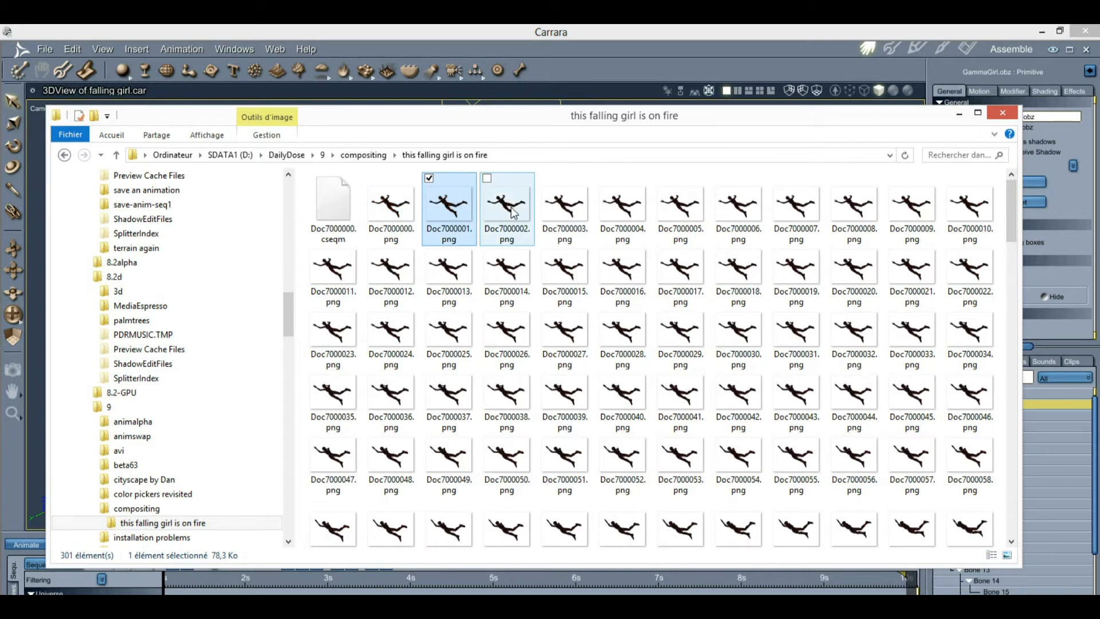
scroll(553, 317, "down", 10)
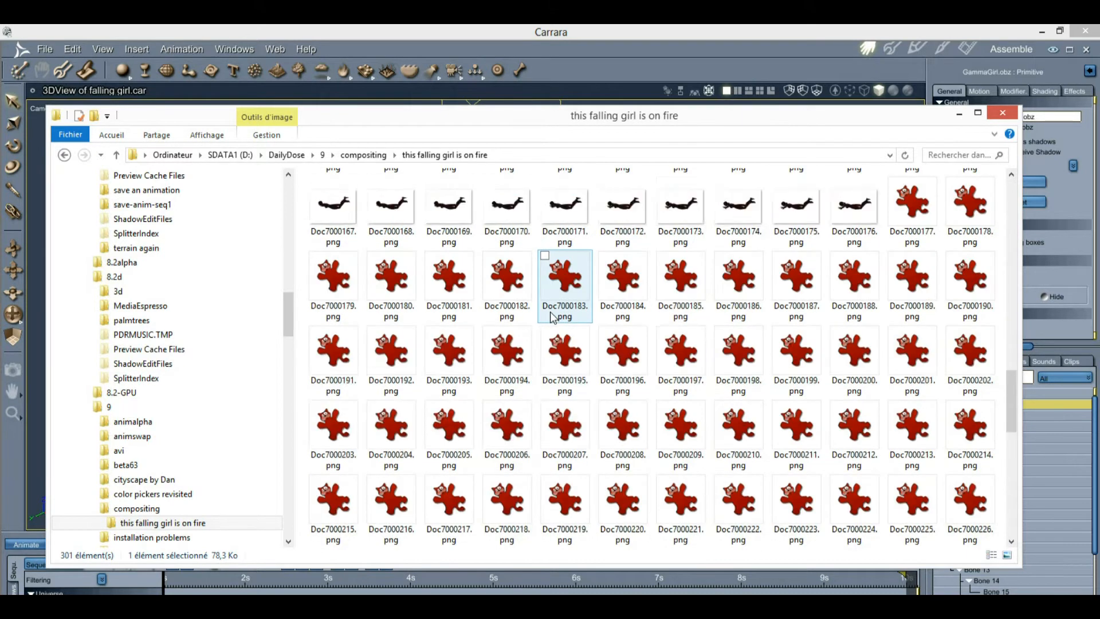
scroll(553, 317, "down", 5)
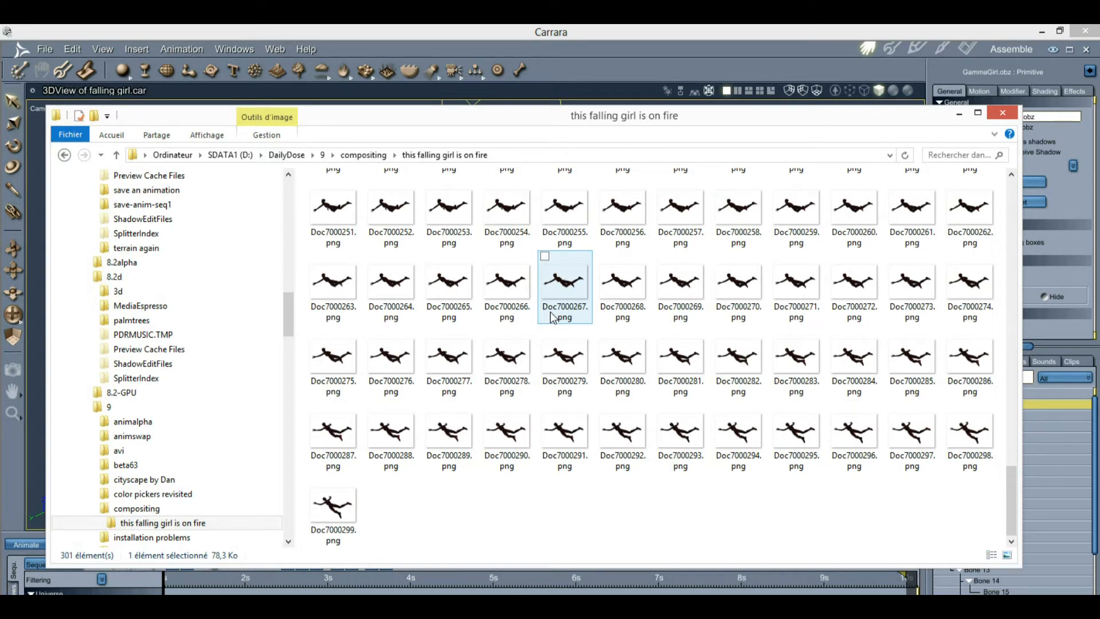
left_click(348, 530)
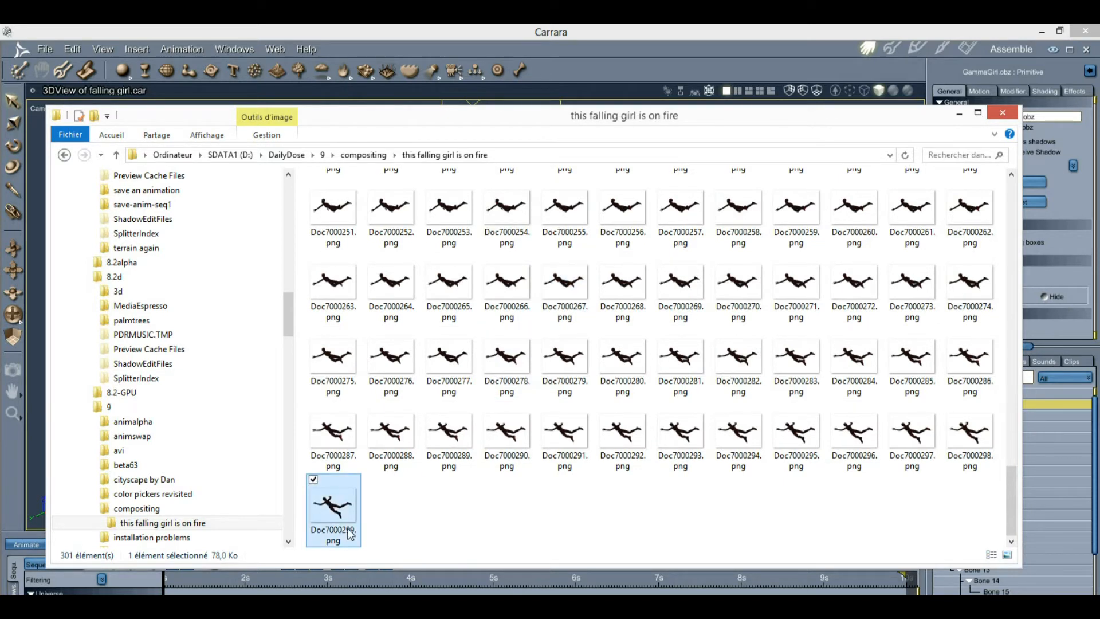
scroll(410, 455, "up", 5)
scroll(410, 455, "up", 10)
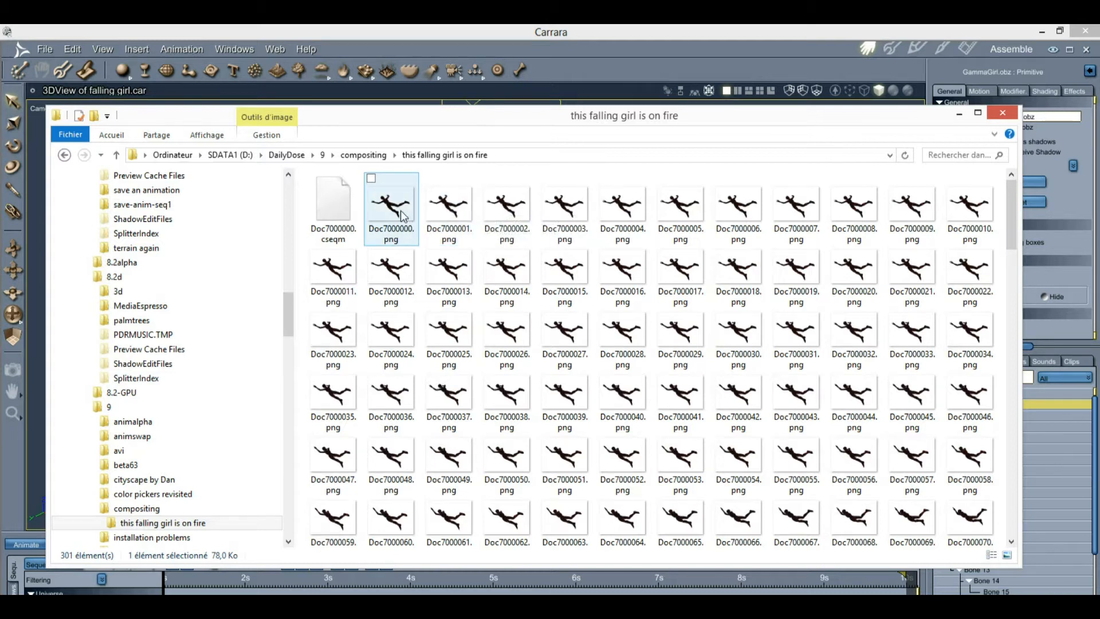
scroll(465, 225, "up", 2)
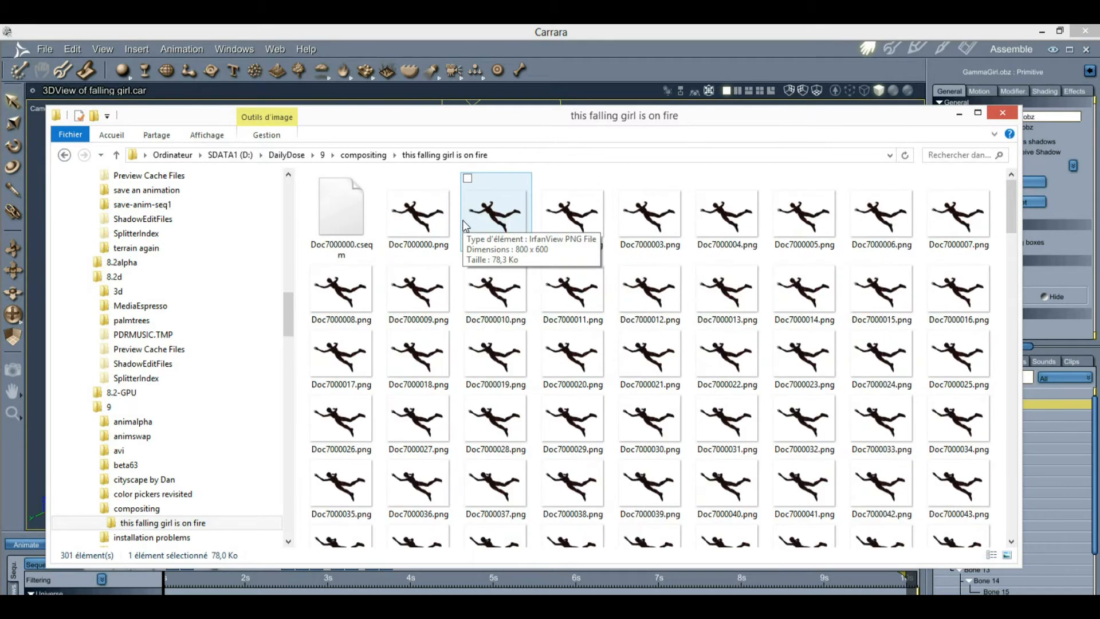
scroll(459, 229, "up", 2)
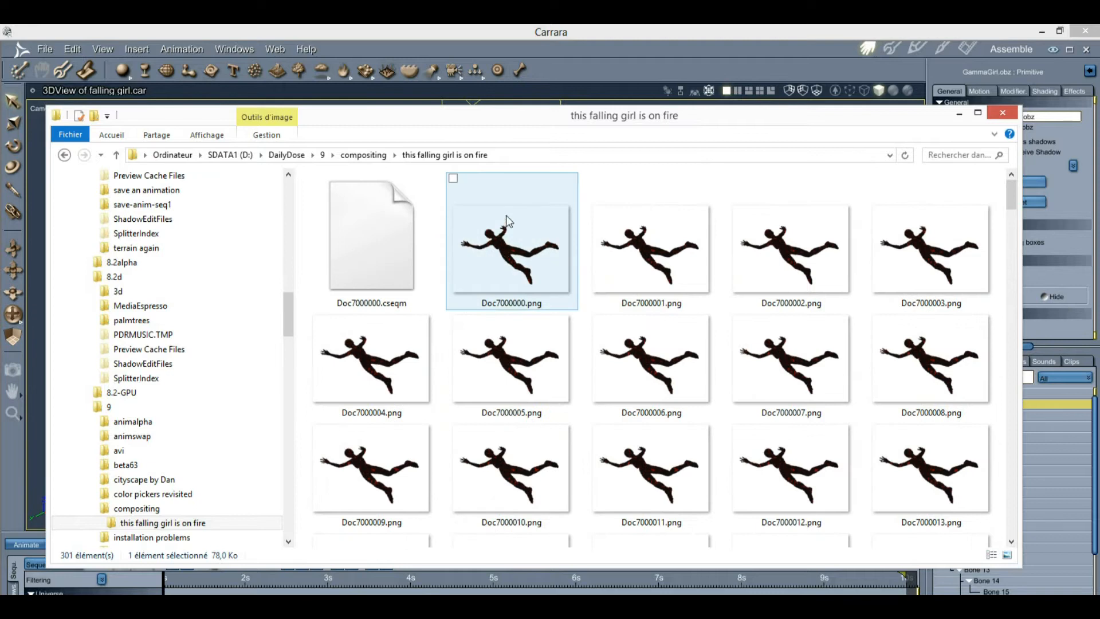
Step: Open the first rendered frame, Doc7000000.png, in IrfanView and move the viewer window higher
left_click(534, 233)
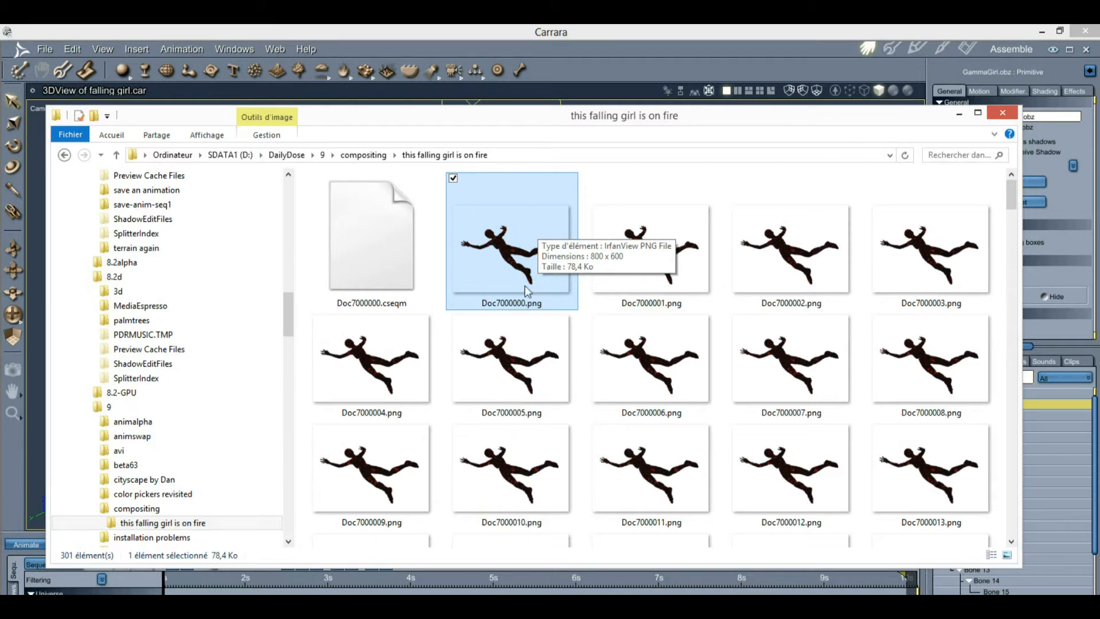
double_click(509, 229)
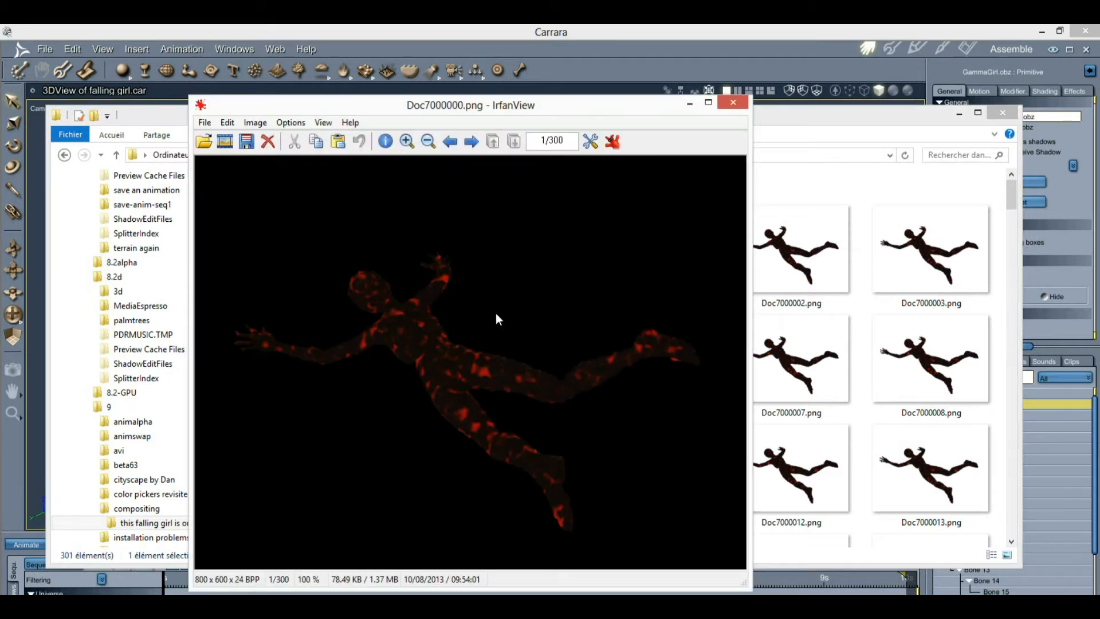
left_click_drag(493, 108, 507, 77)
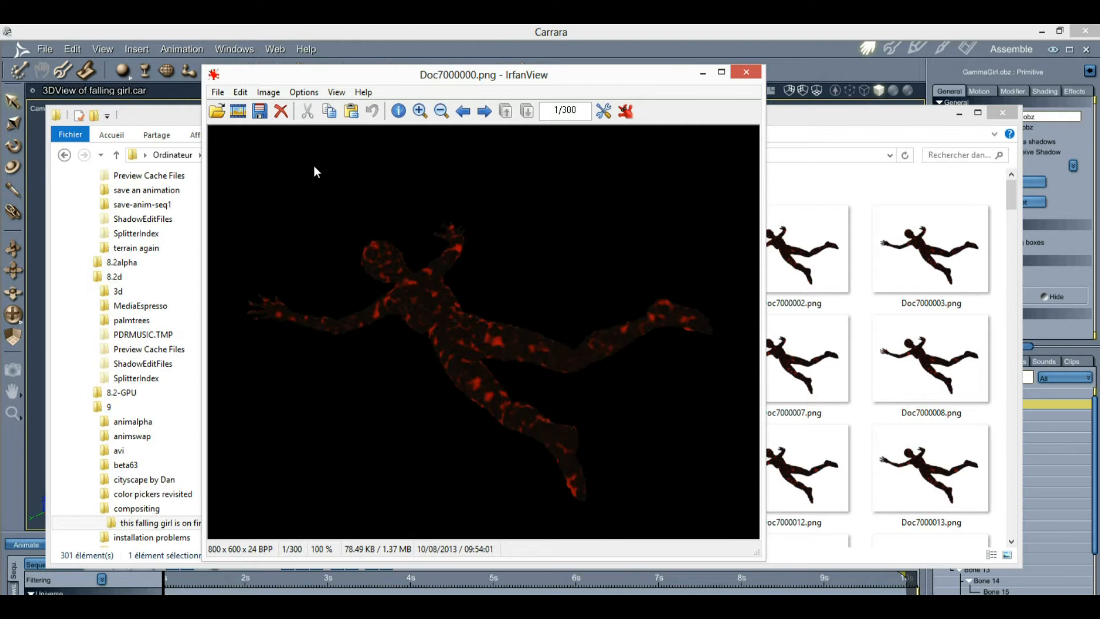
Step: Check the original color depth in the properties of Doc7000000.png and close the image viewer
left_click(278, 95)
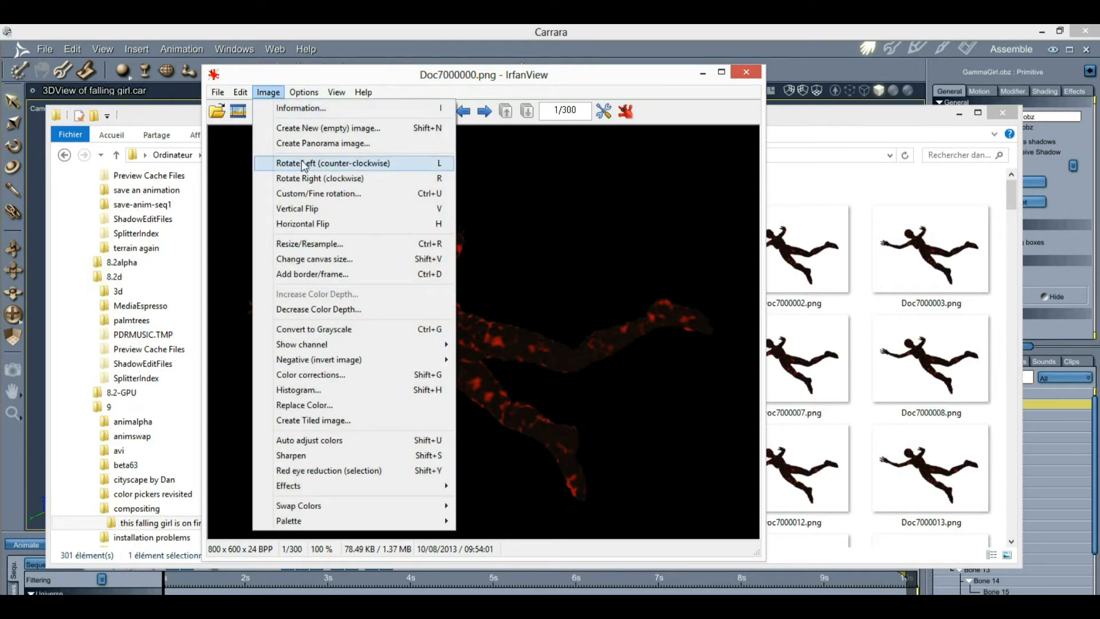
left_click(303, 109)
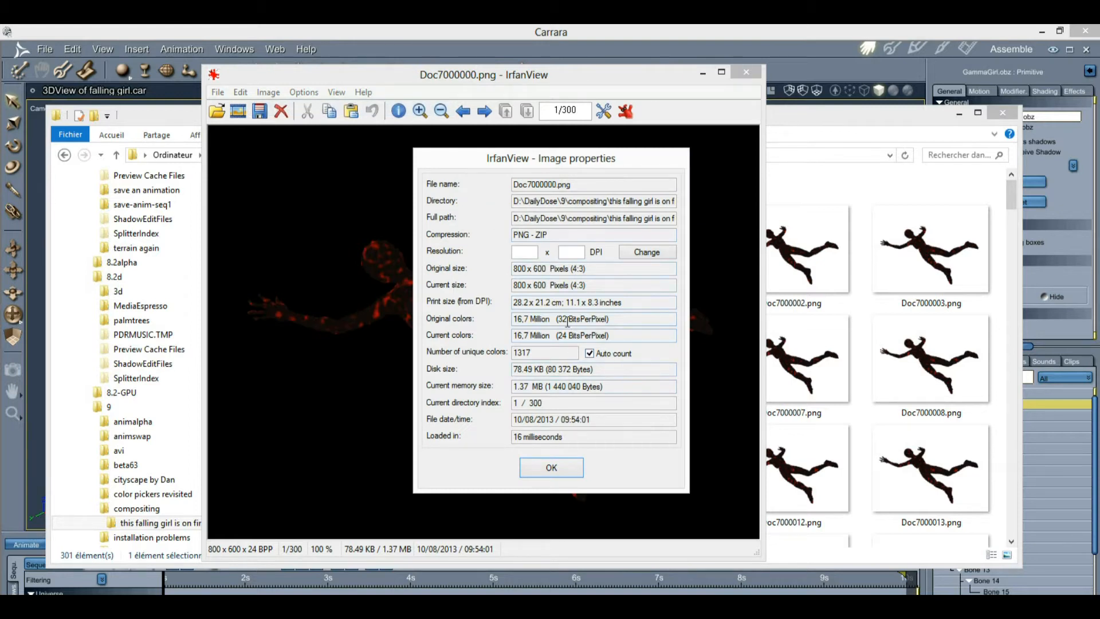
left_click_drag(594, 318, 538, 320)
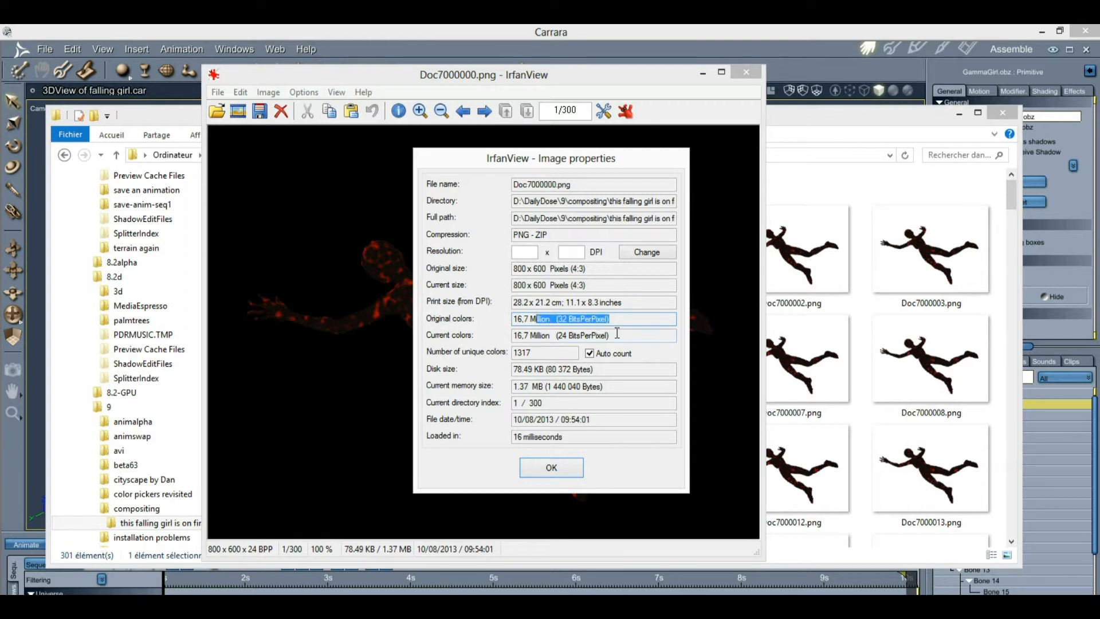
left_click(533, 467)
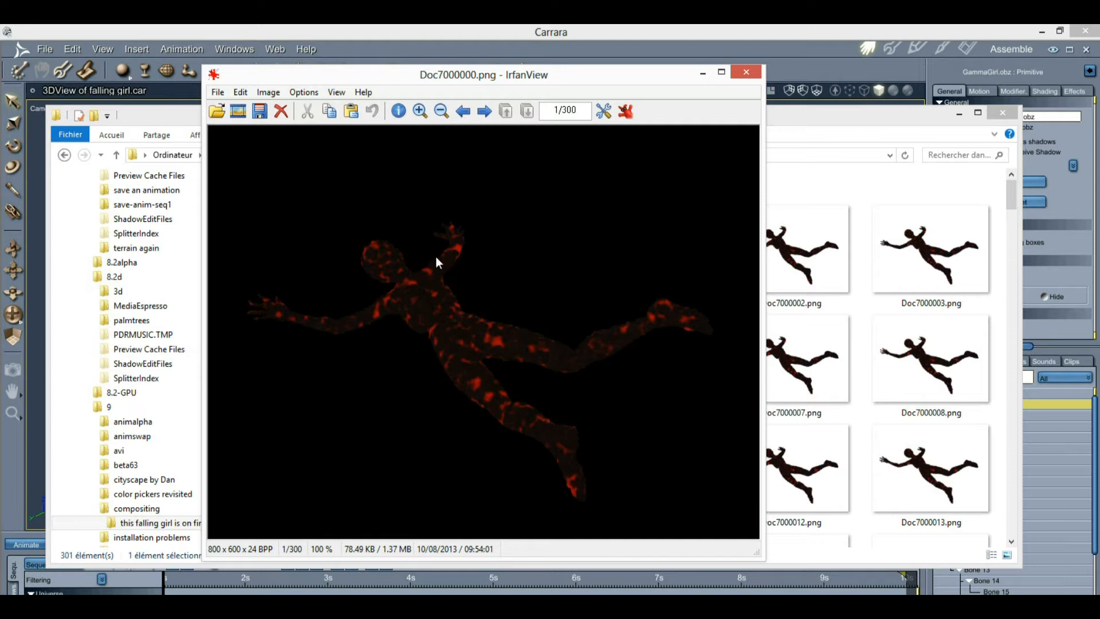
left_click(752, 73)
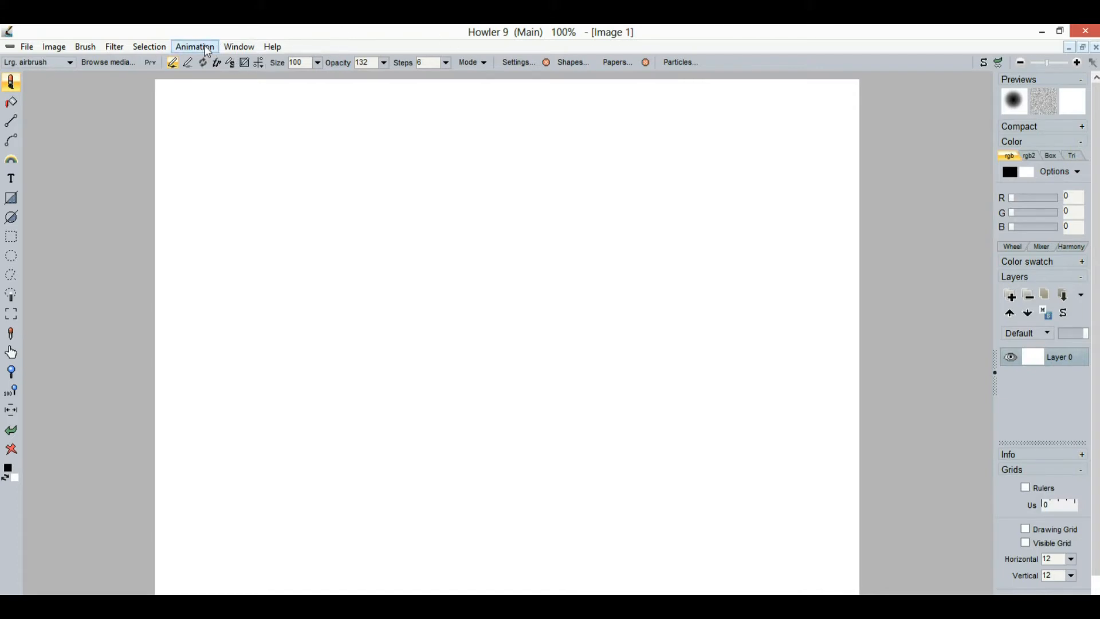
Step: Open Doc7000000.png from 9\compositing\this falling girl is on fire in Howler, replacing the blank image
left_click(31, 50)
left_click(34, 76)
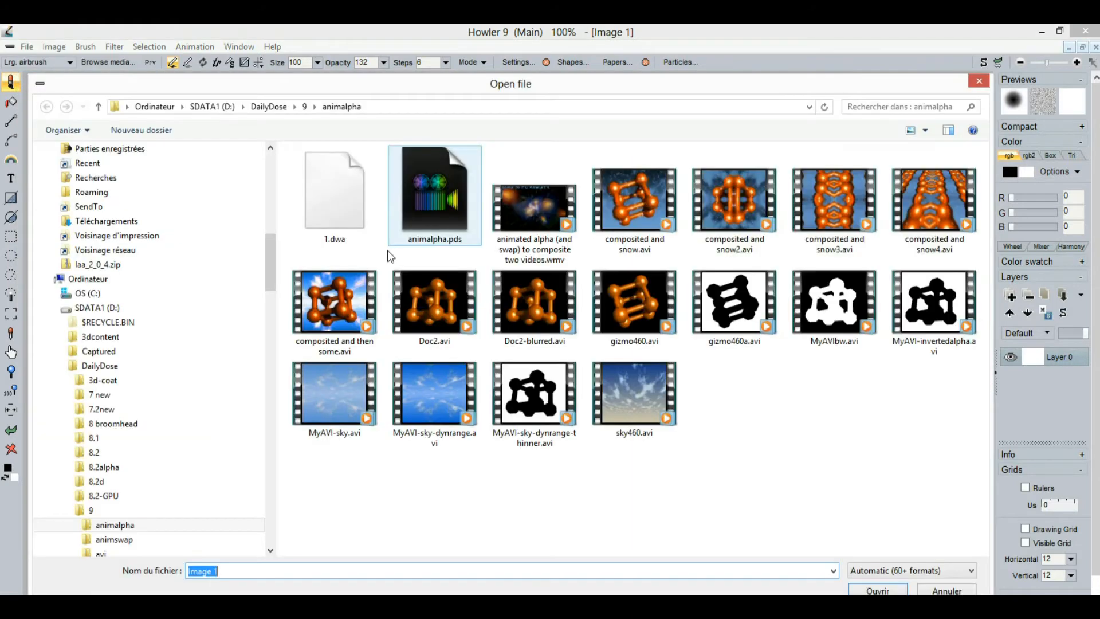
left_click(305, 107)
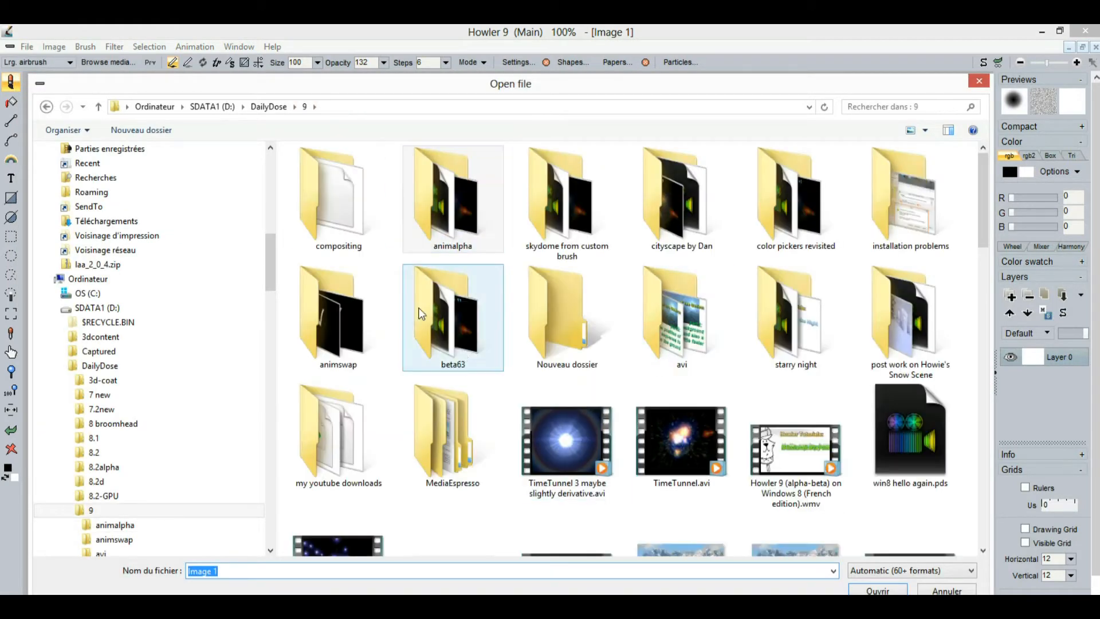
double_click(341, 201)
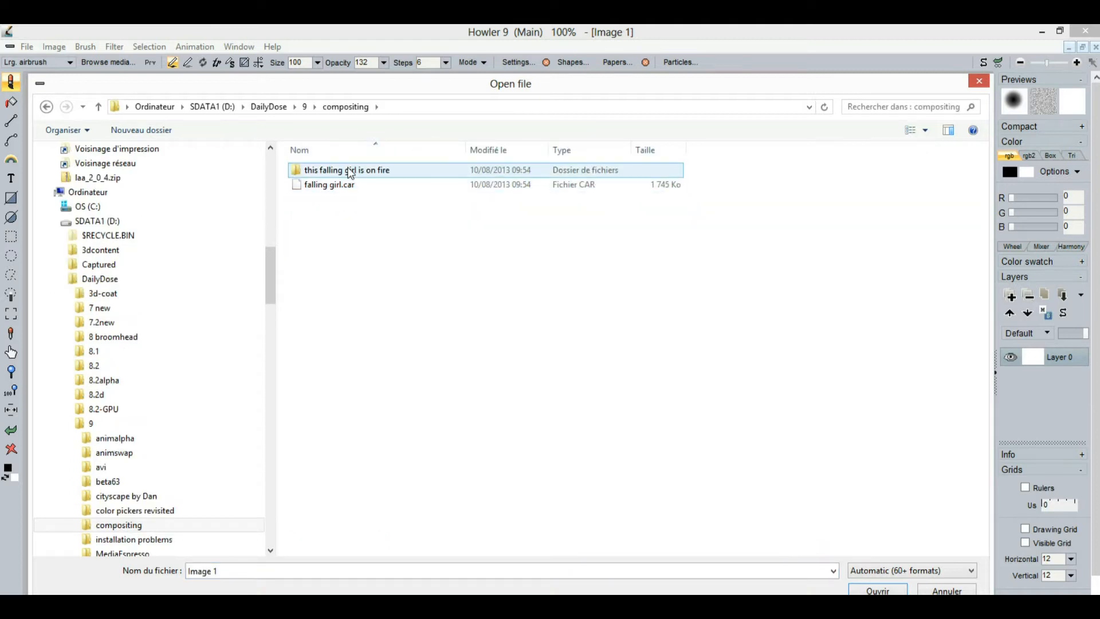
double_click(351, 170)
left_click(400, 186)
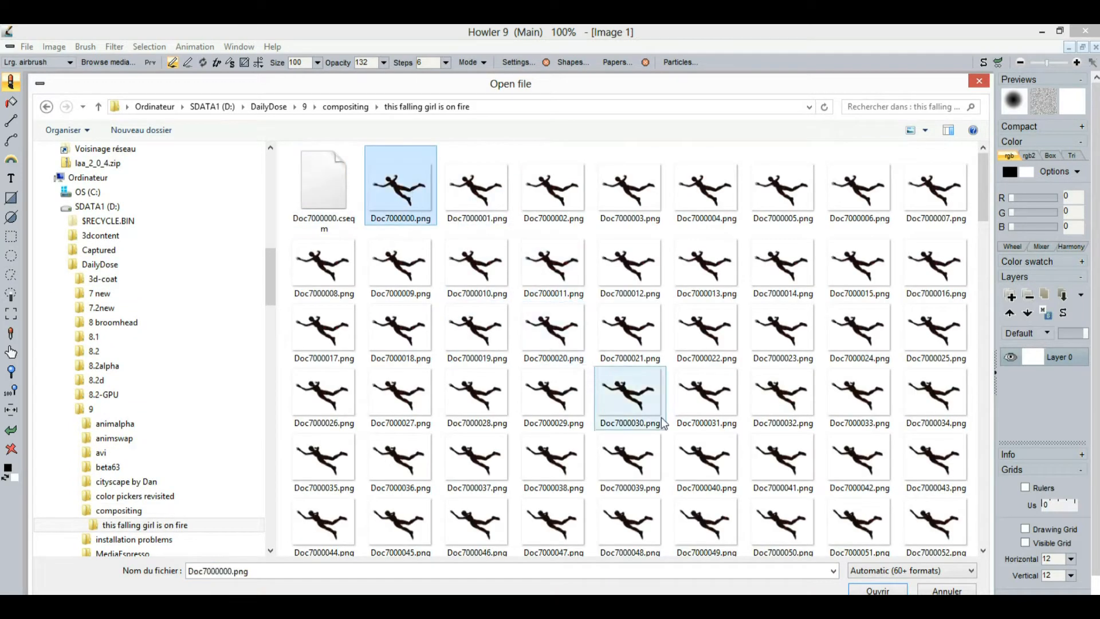
left_click(878, 590)
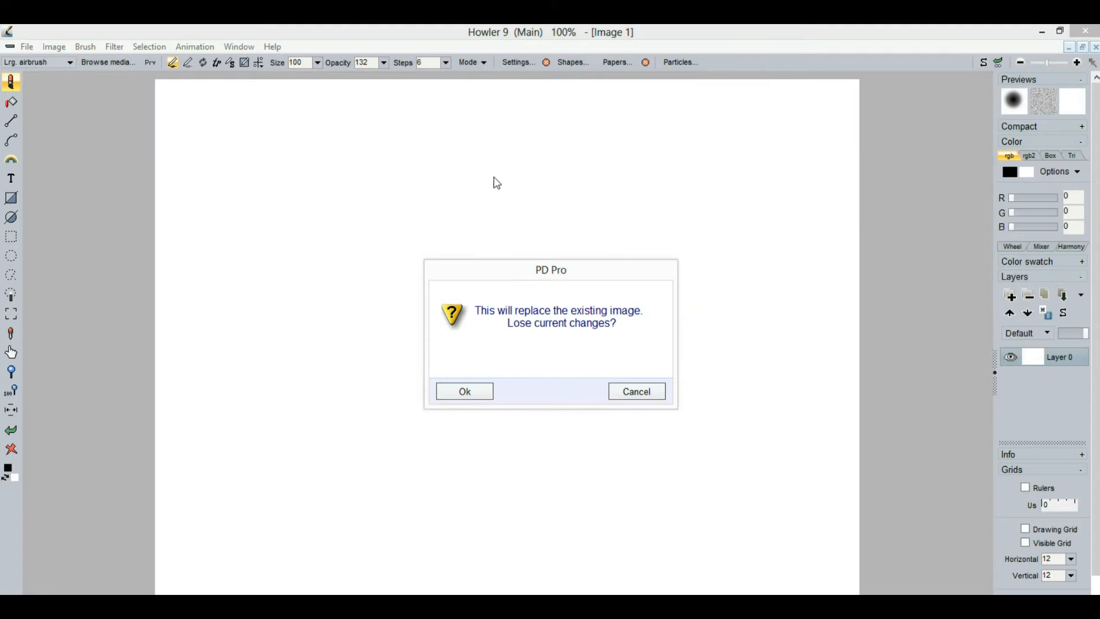
left_click(484, 391)
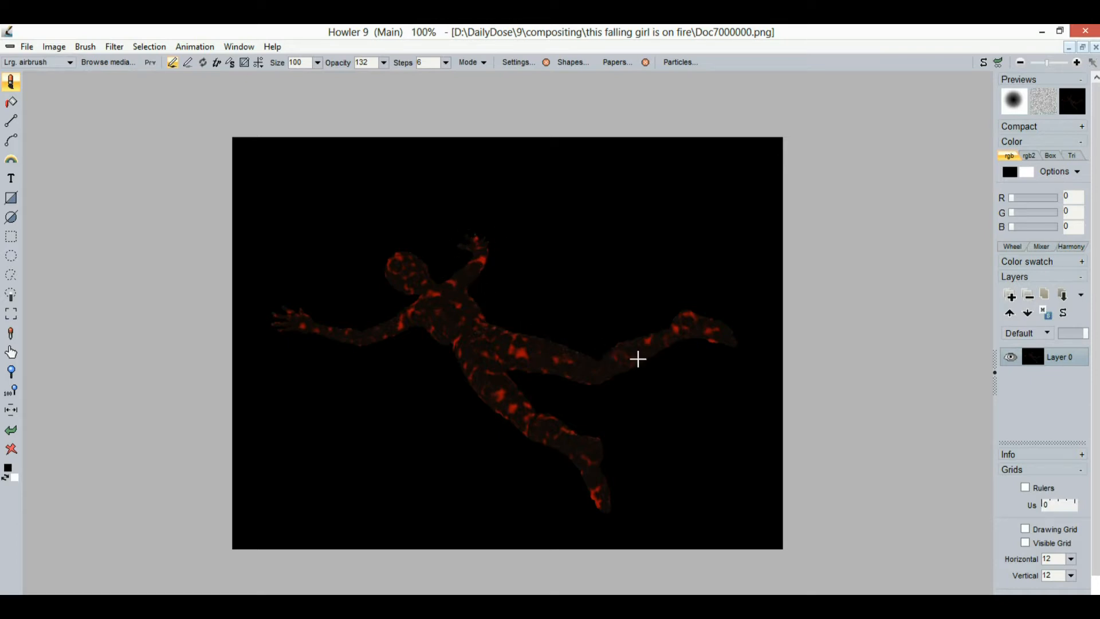
Step: Turn on the image's alpha selection around the falling figure and enable the alpha overlay
left_click(191, 46)
mouse_move(144, 49)
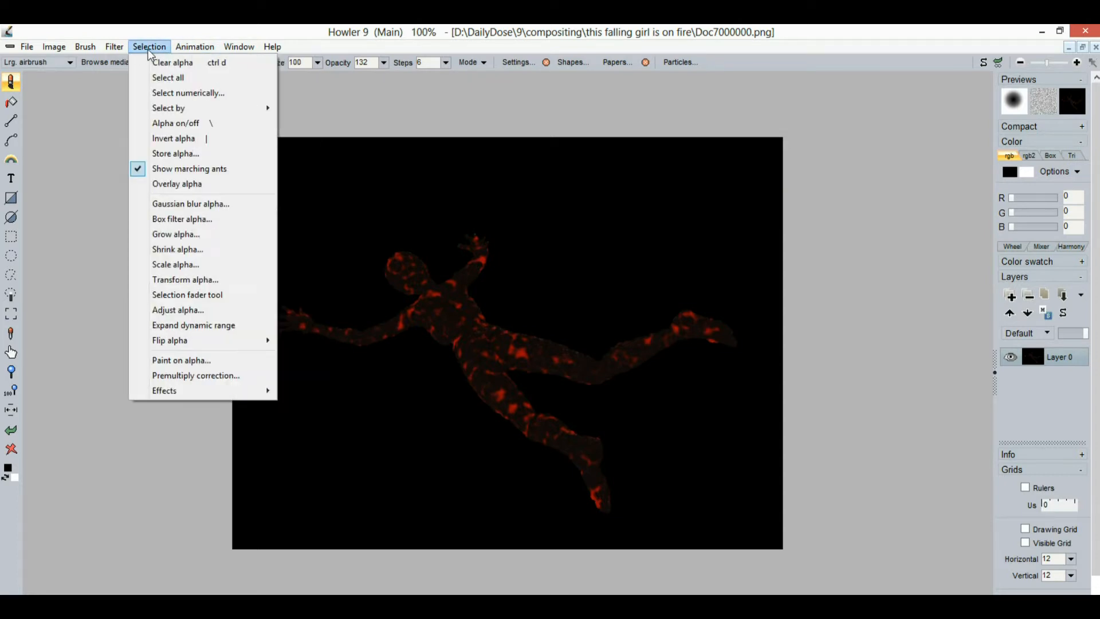
left_click(204, 125)
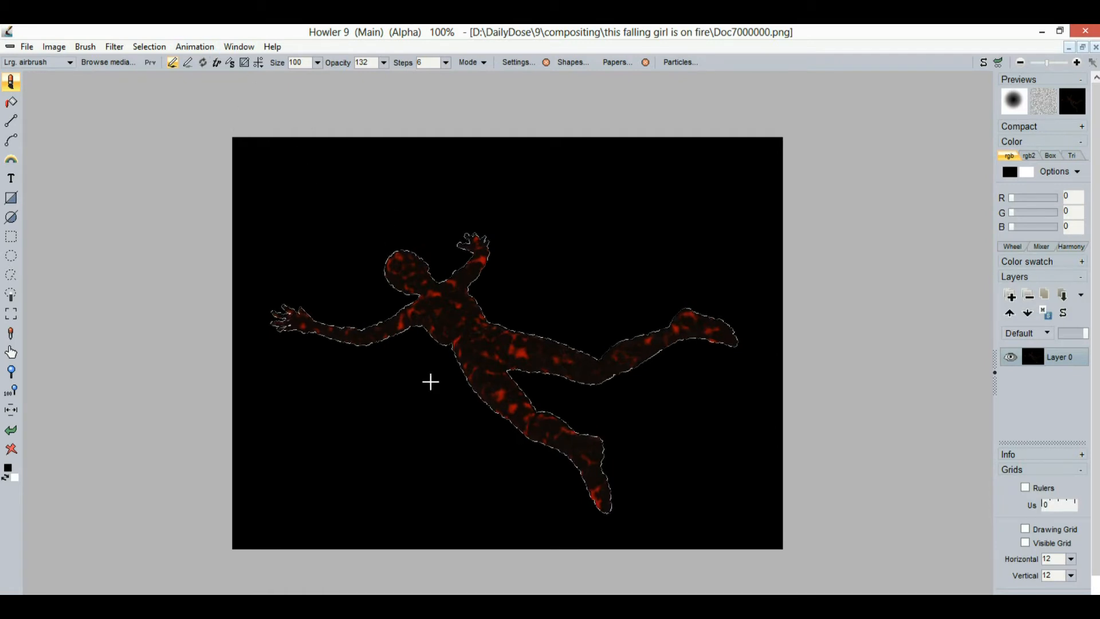
left_click(149, 47)
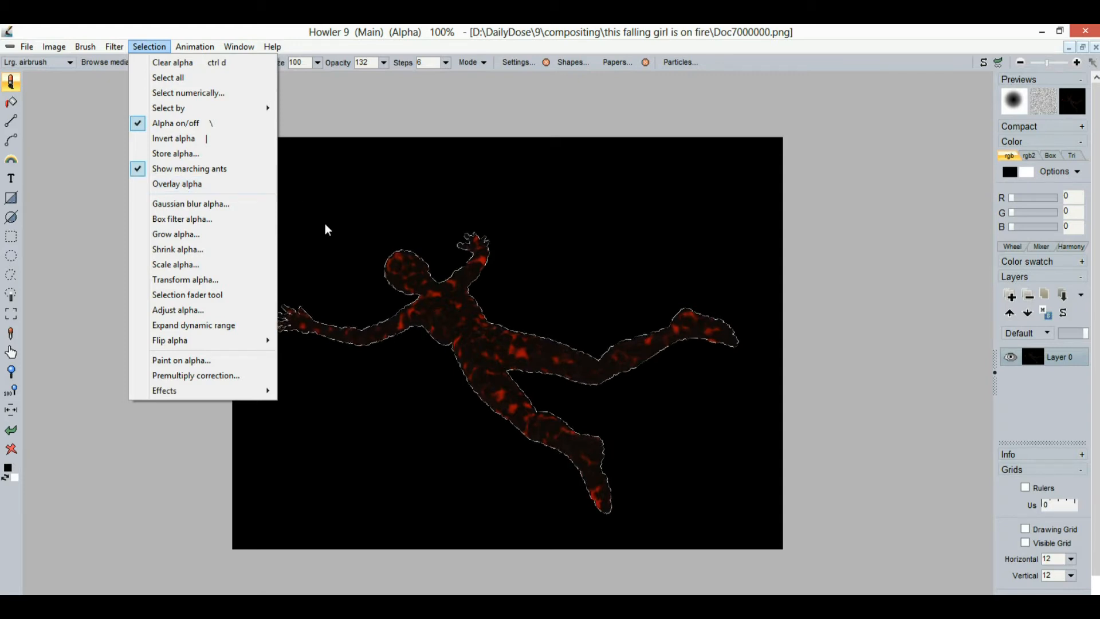
left_click(226, 184)
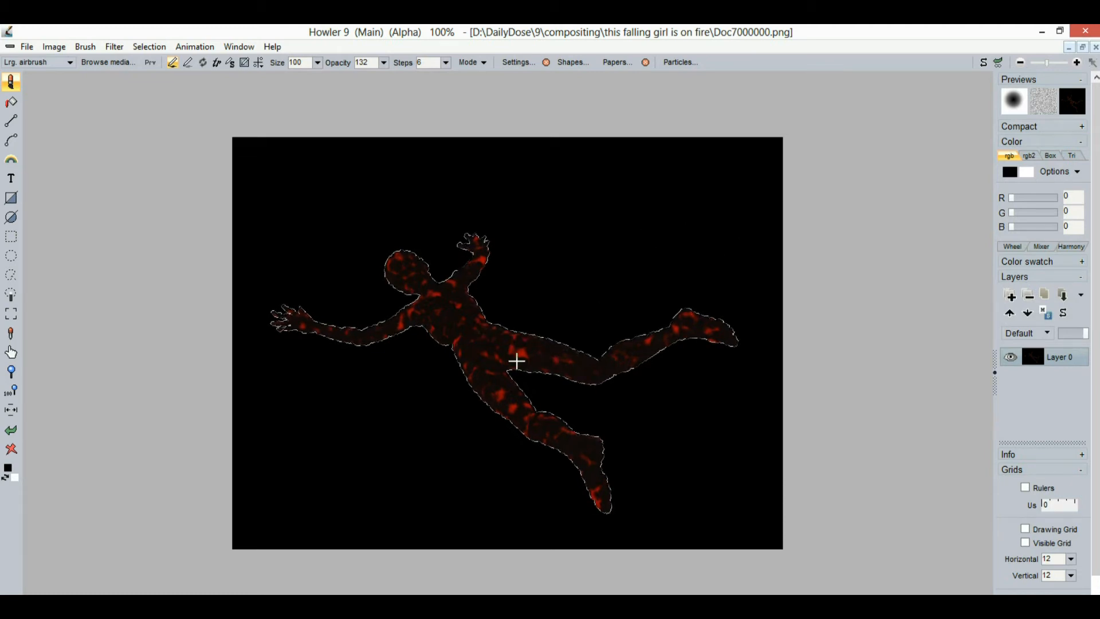
Step: Inspect the figure's alpha mask in an enlarged Store alpha window and close it
left_click(145, 49)
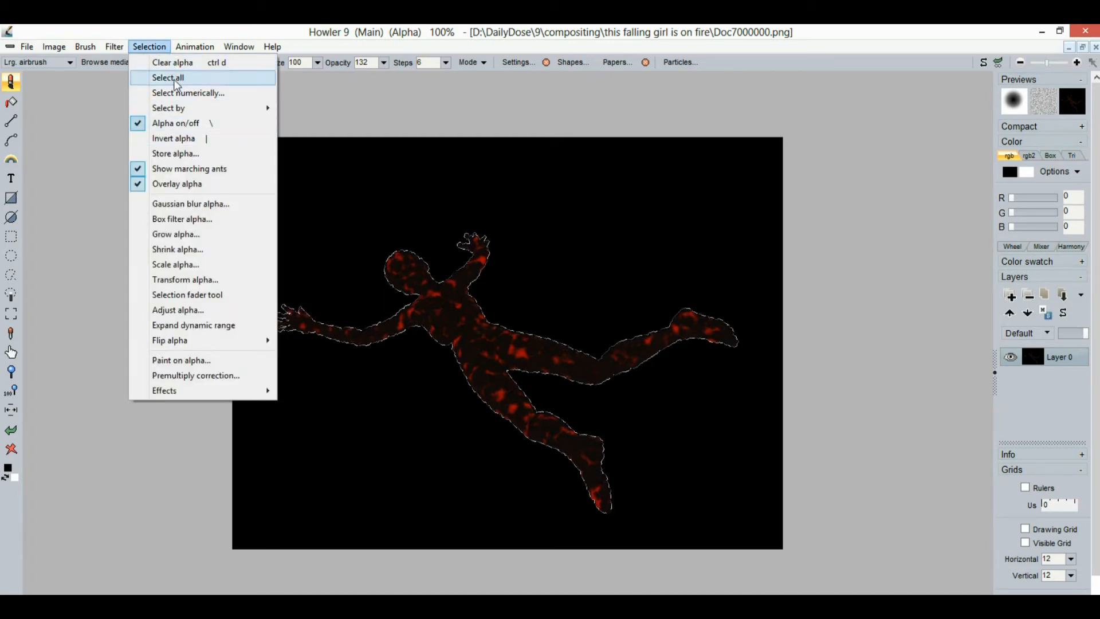
left_click(182, 155)
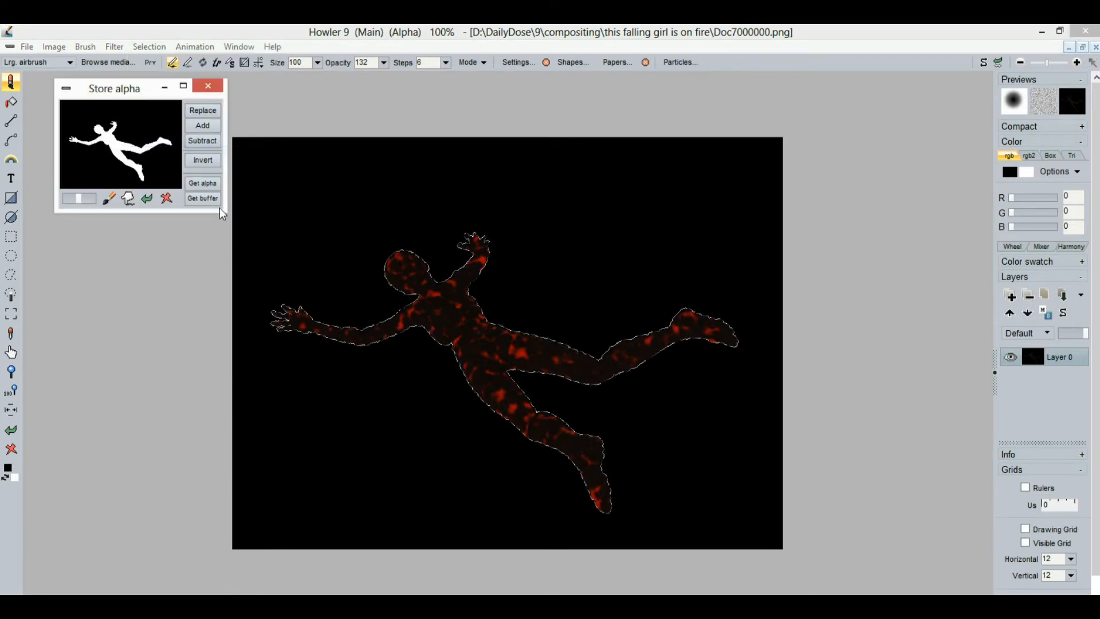
left_click_drag(226, 214, 416, 354)
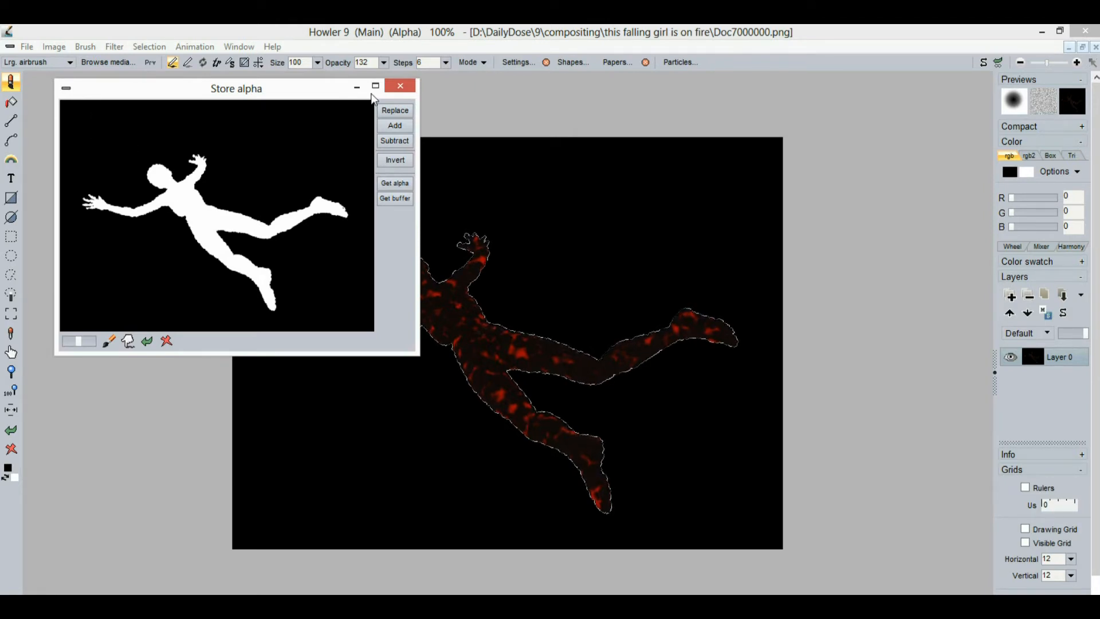
left_click(411, 90)
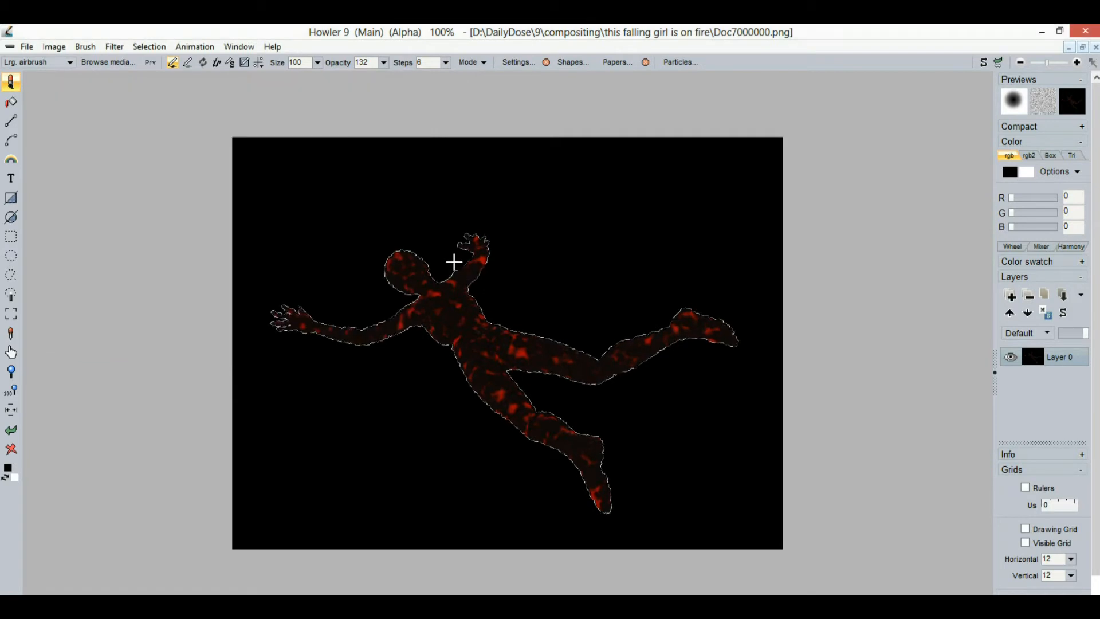
Step: Turn off the alpha overlay and clear the alpha selection from the image
left_click(149, 46)
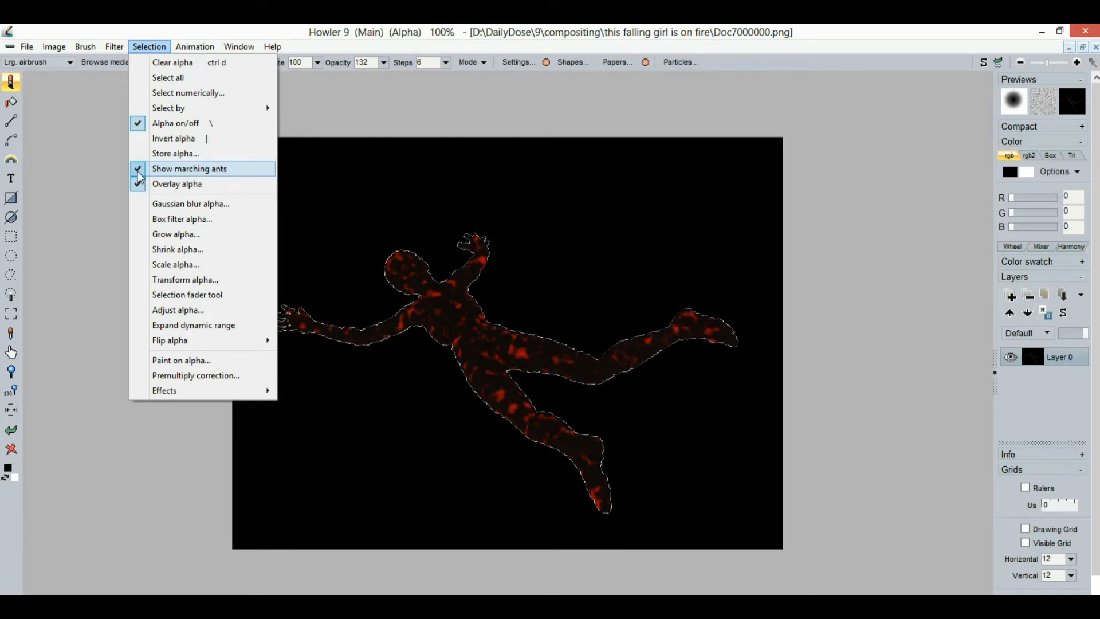
left_click(213, 184)
left_click(177, 51)
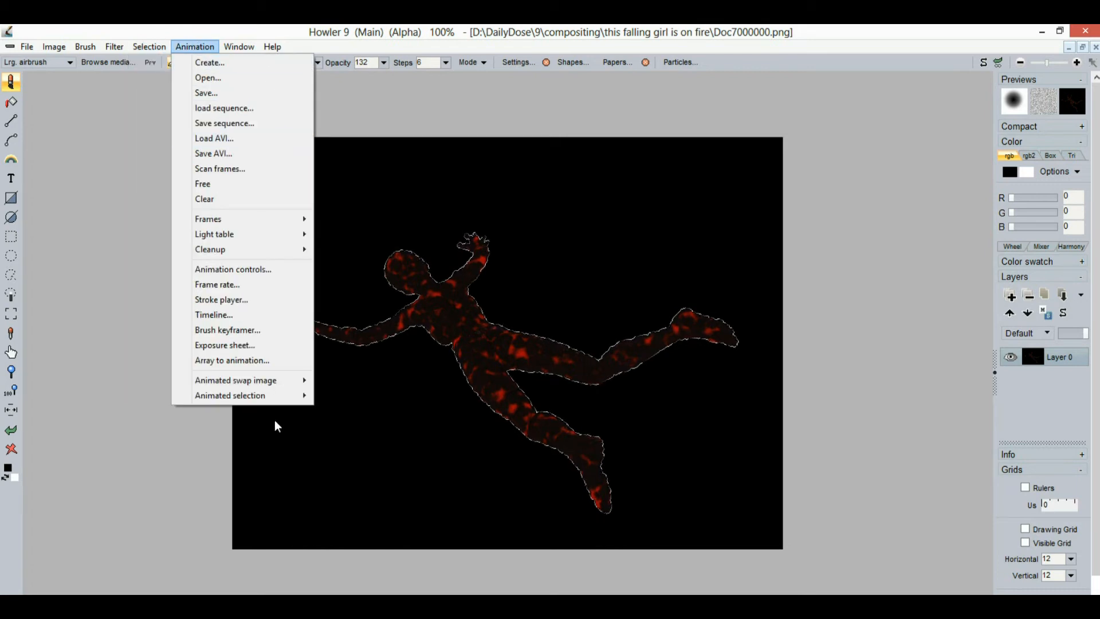
mouse_move(260, 393)
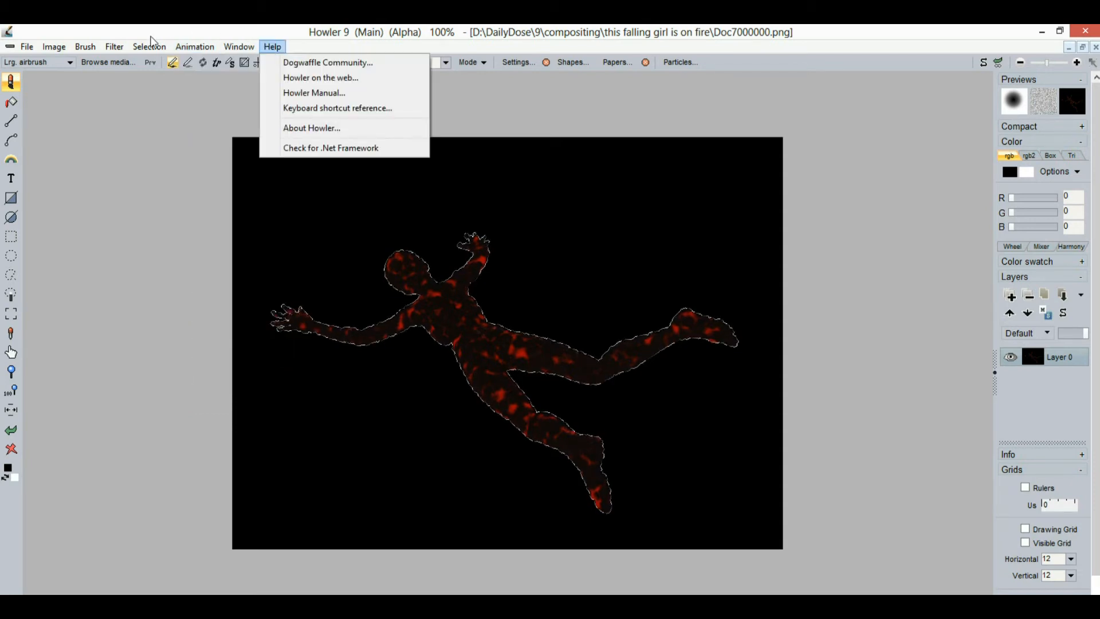
left_click(147, 27)
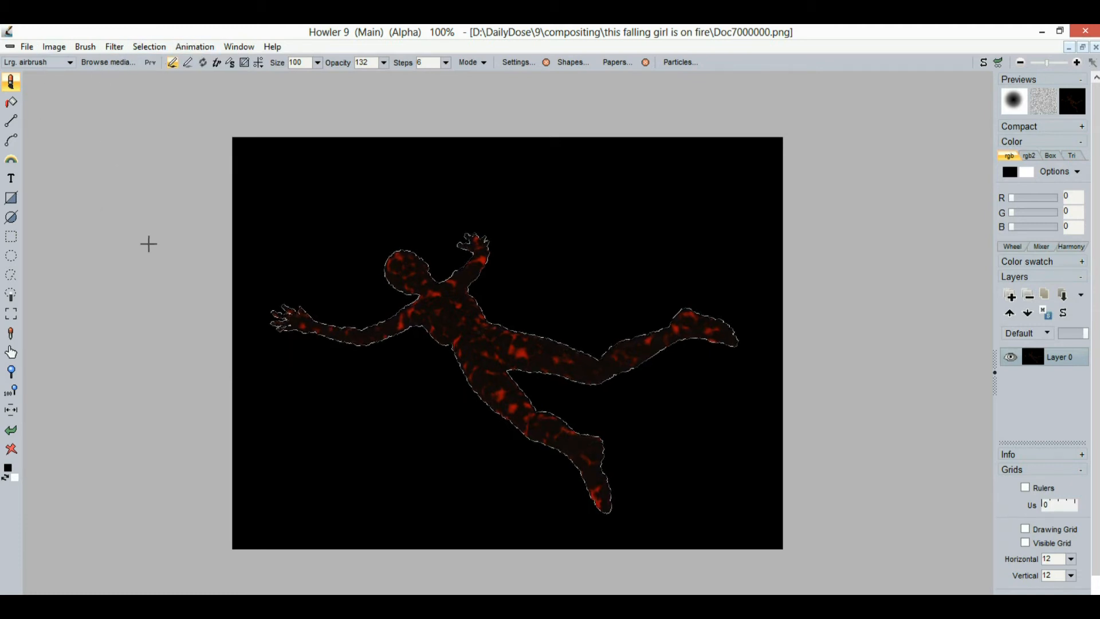
key("ctrl+d")
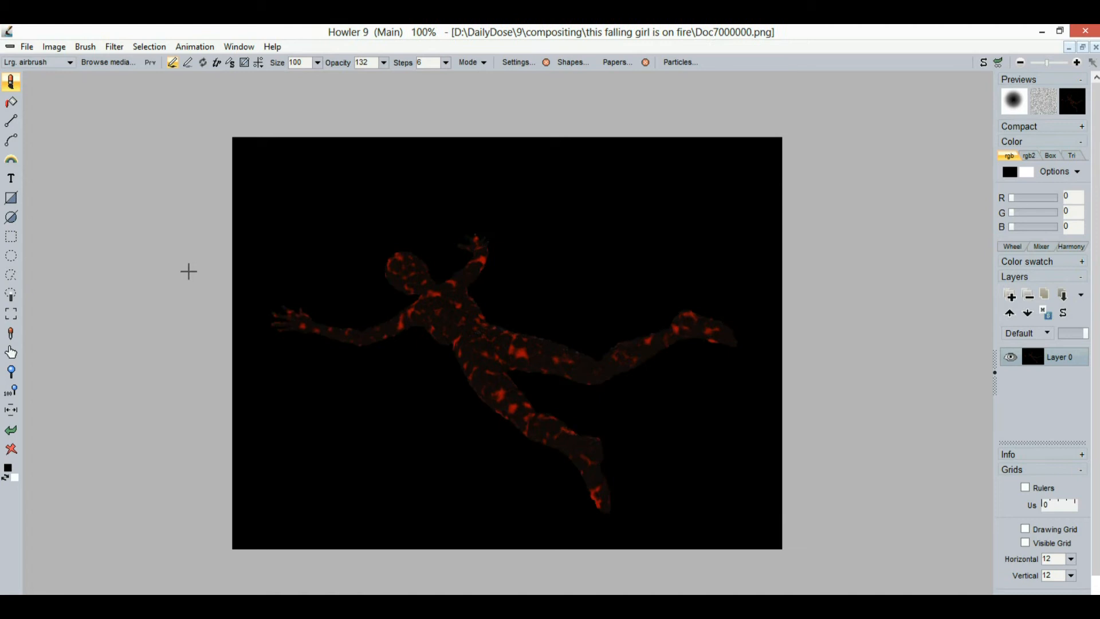
Step: Start loading an image sequence and browse to D:\DailyDose\9\compositing\this falling girl is on fire
left_click(203, 51)
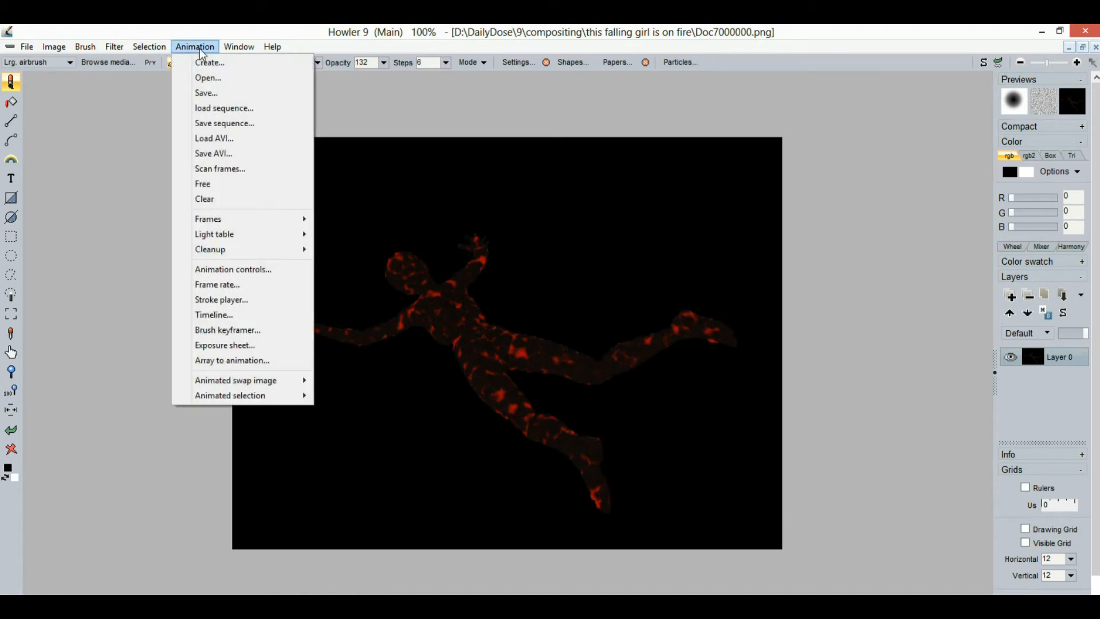
left_click(217, 109)
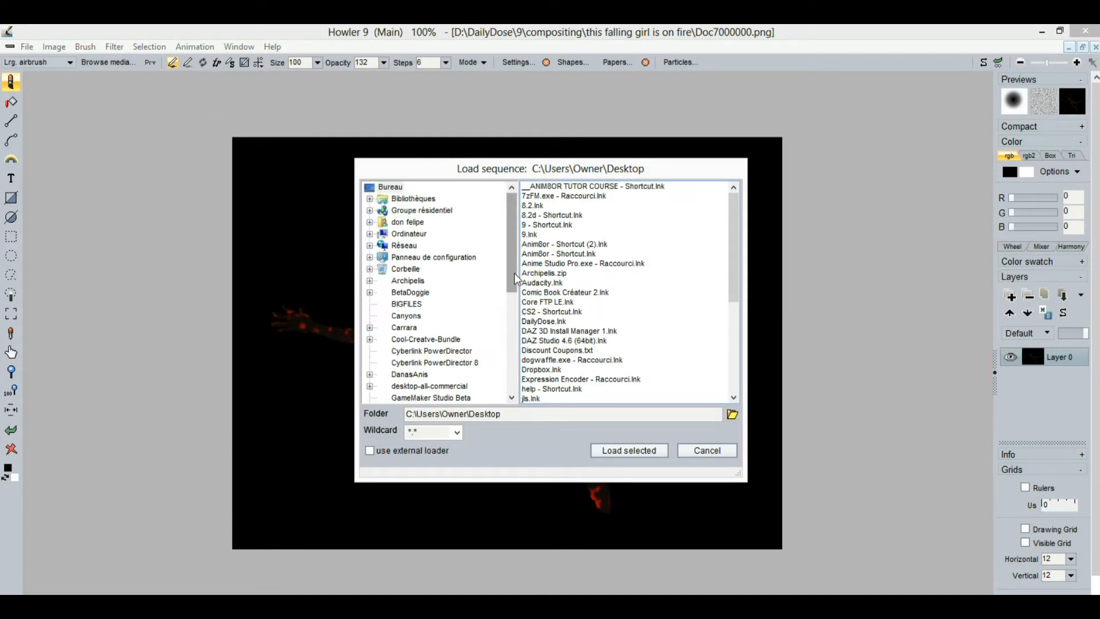
left_click(370, 233)
double_click(426, 256)
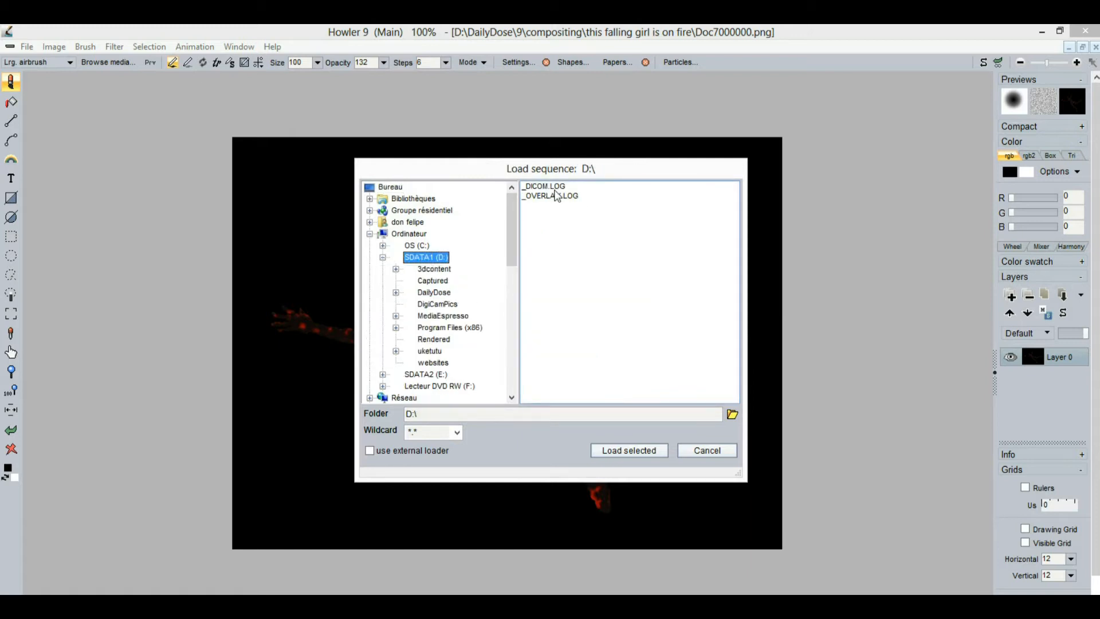
double_click(448, 293)
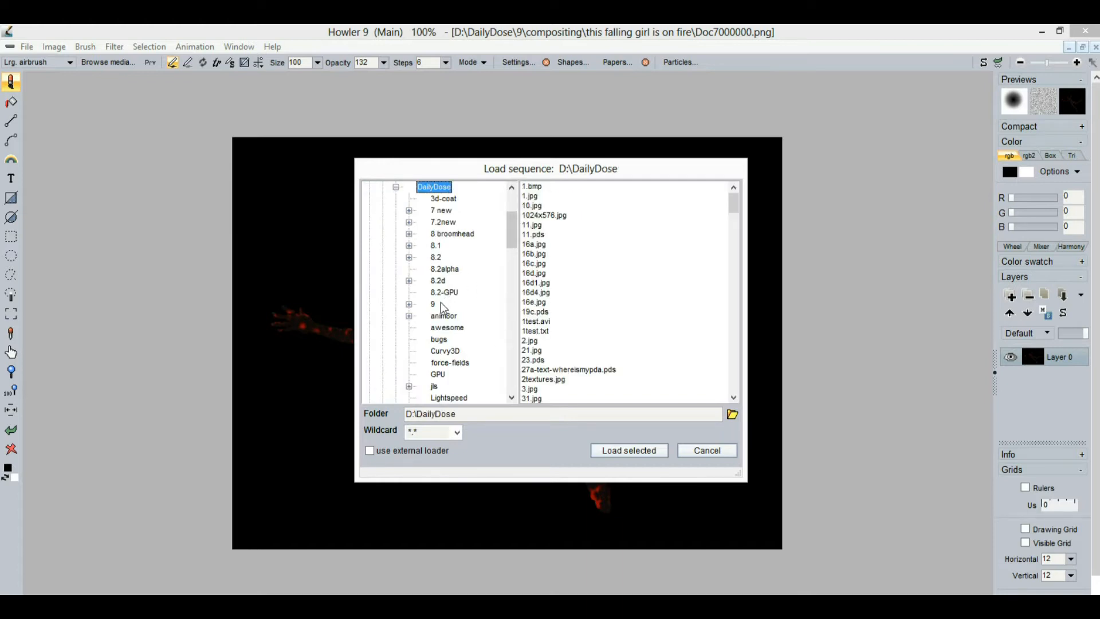
double_click(441, 301)
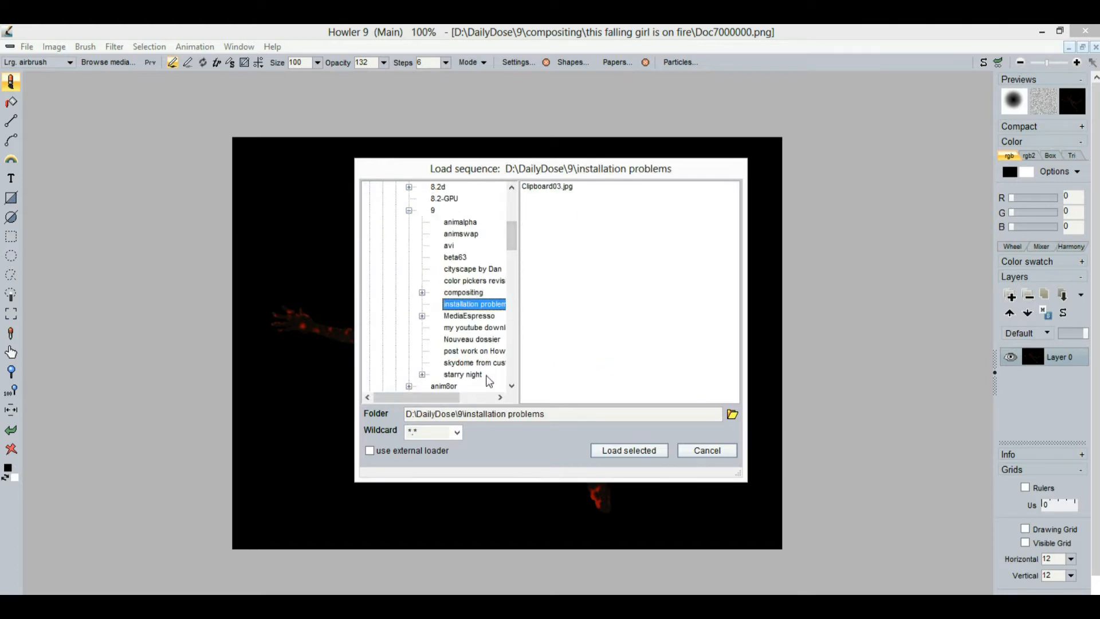
double_click(462, 292)
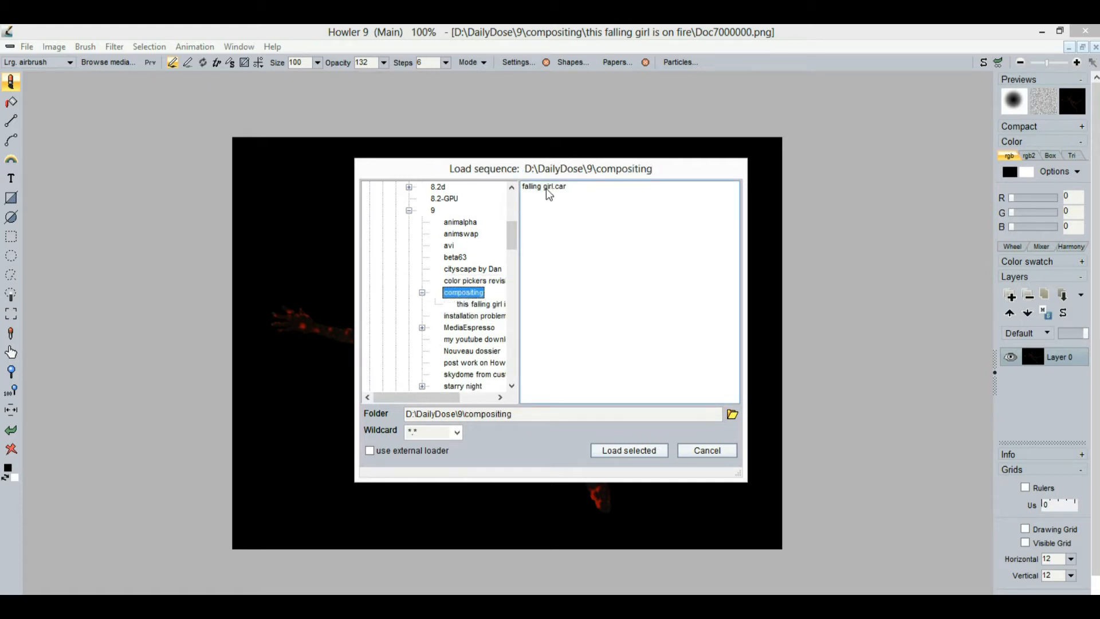
left_click(469, 307)
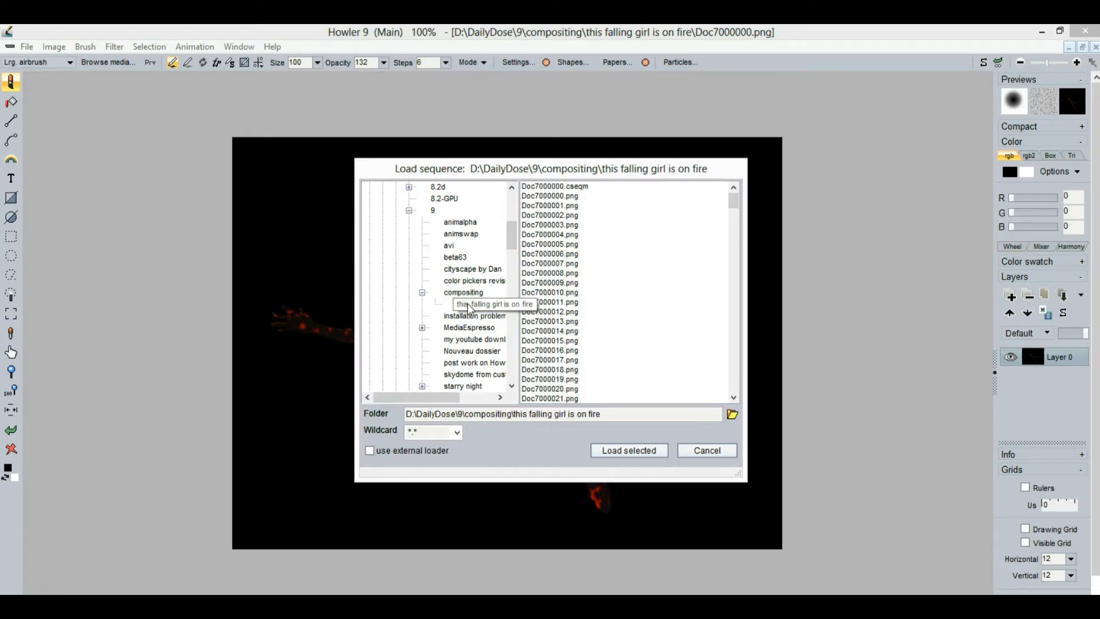
Step: Load frames Doc7000000.png through Doc7000019.png as an animation
left_click(564, 195)
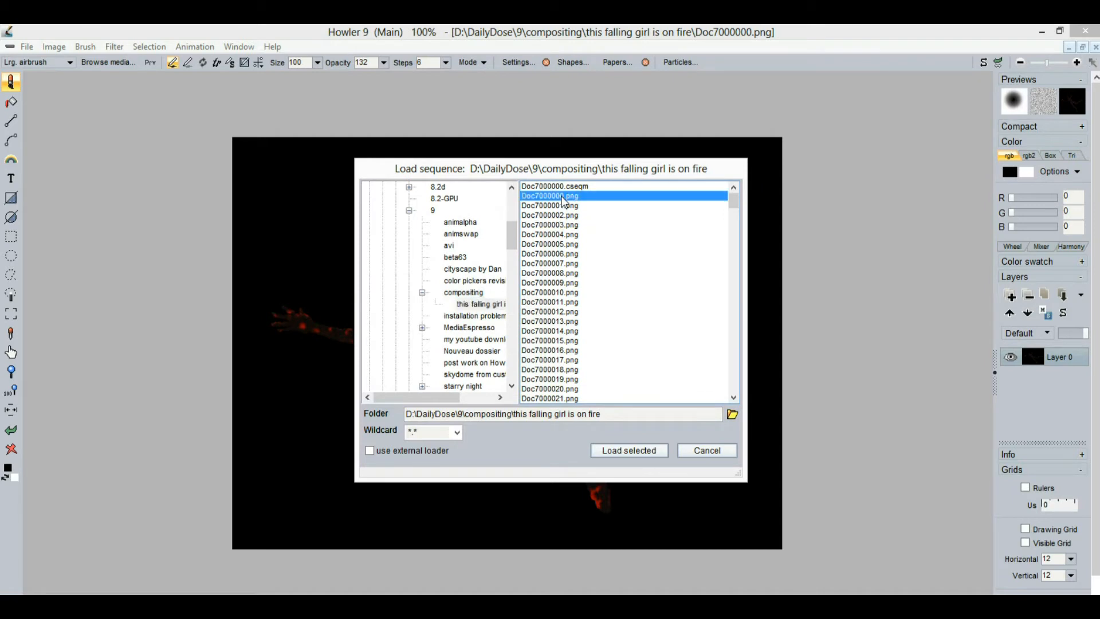
left_click_drag(565, 205, 593, 384)
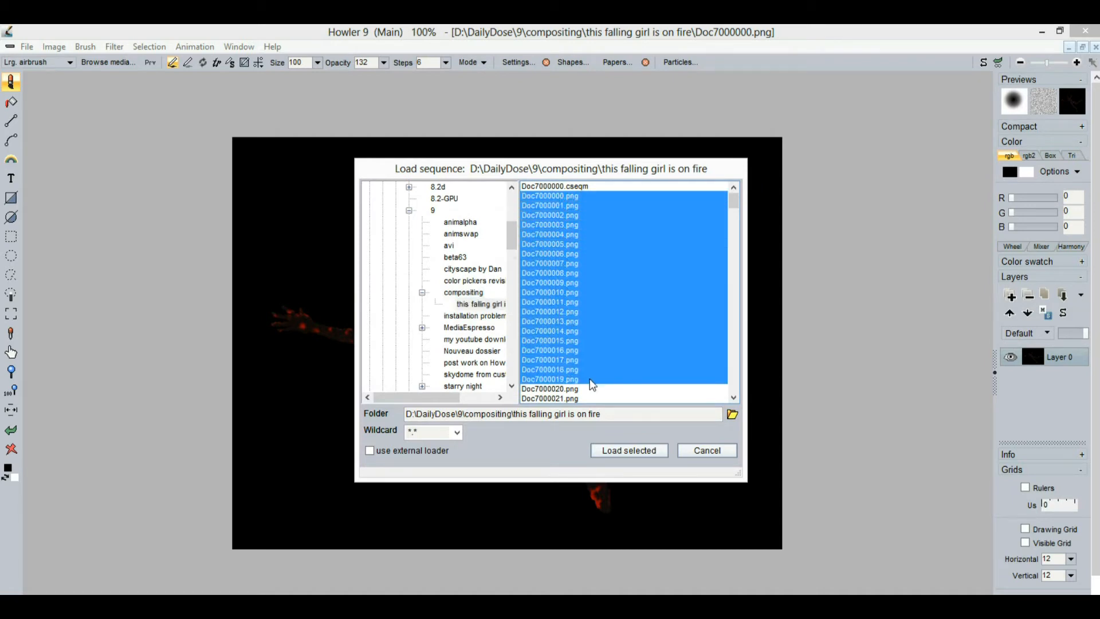
left_click(630, 452)
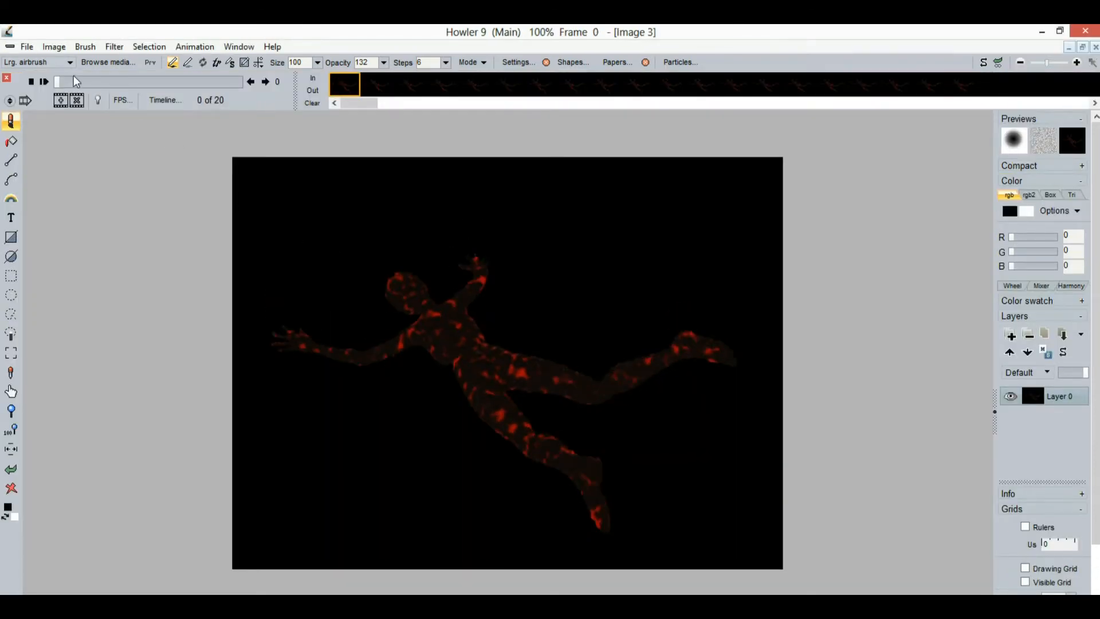
Step: Scrub through the falling-girl animation, stop on frame 1 and turn on its alpha selection
left_click_drag(61, 83, 102, 110)
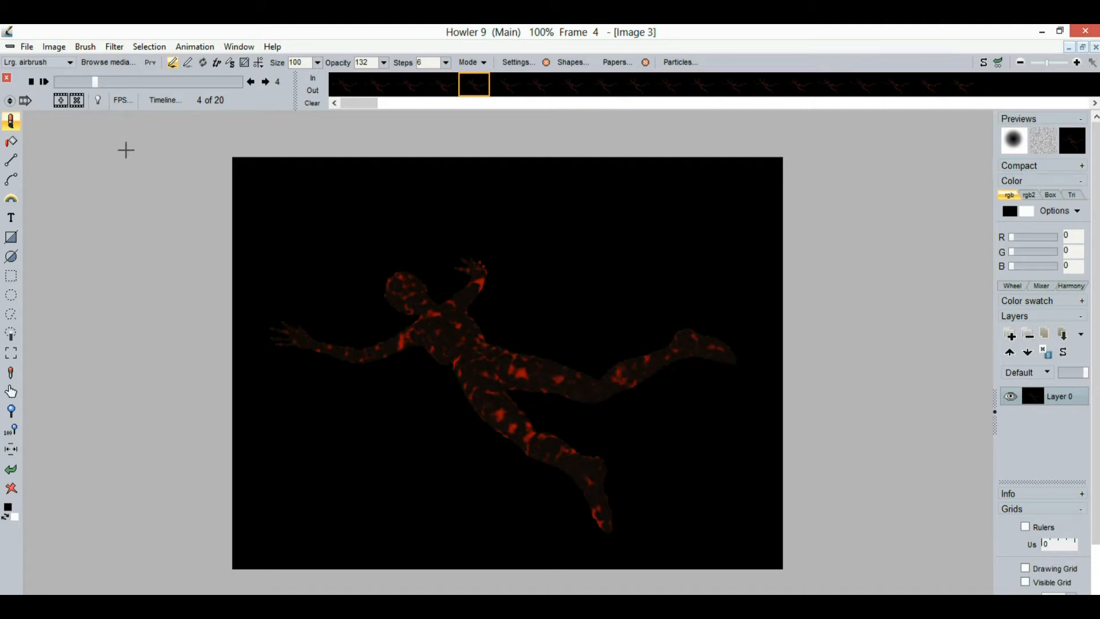
left_click_drag(136, 83, 70, 98)
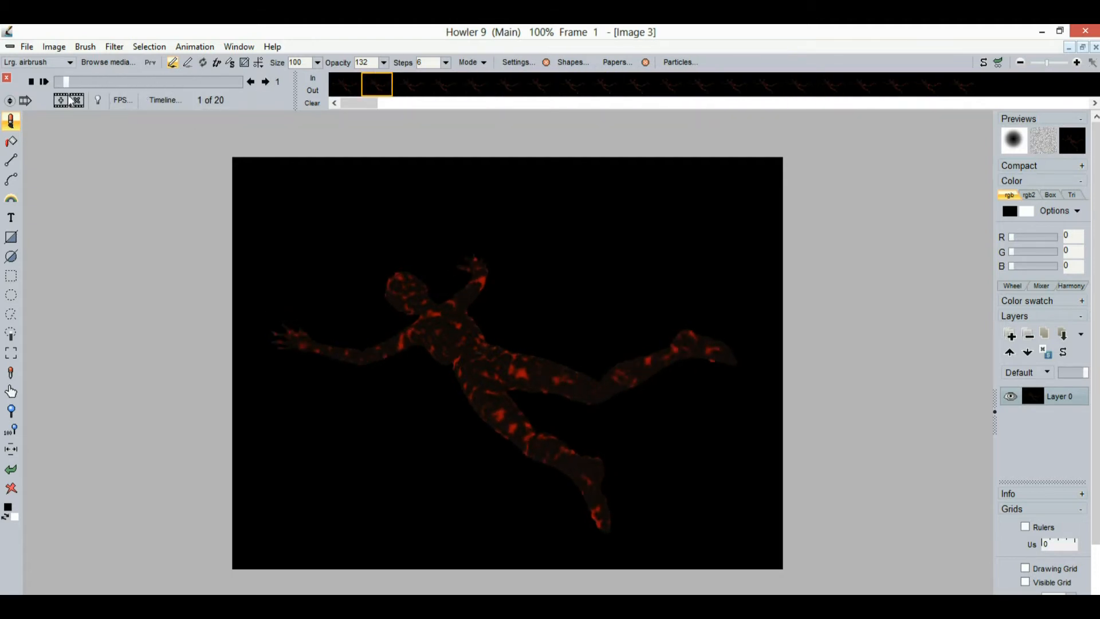
left_click(194, 48)
mouse_move(156, 49)
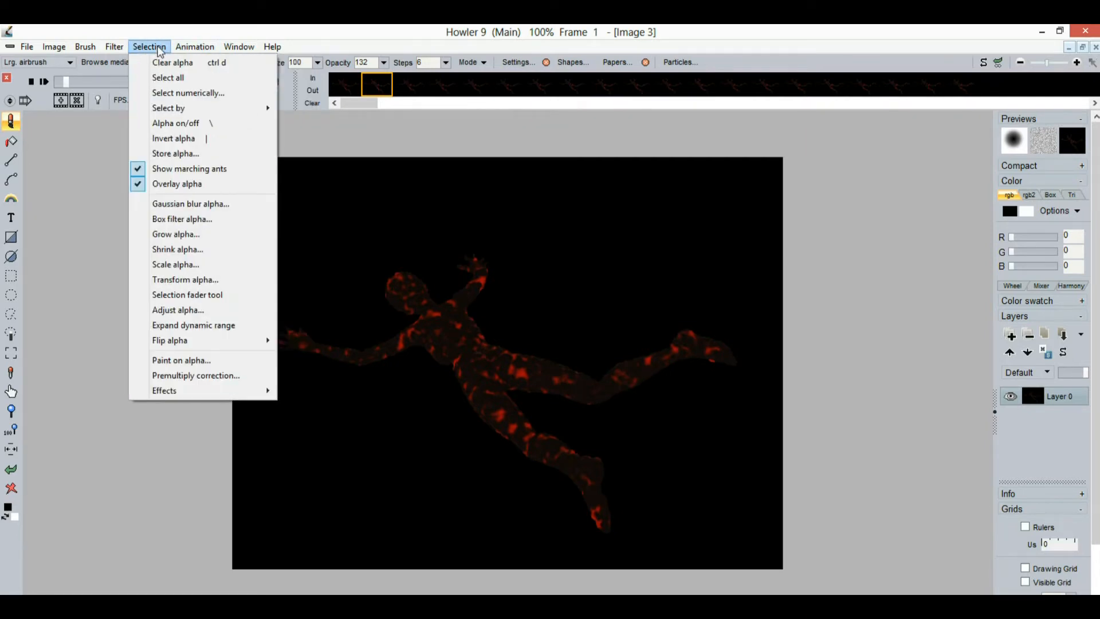
left_click(188, 124)
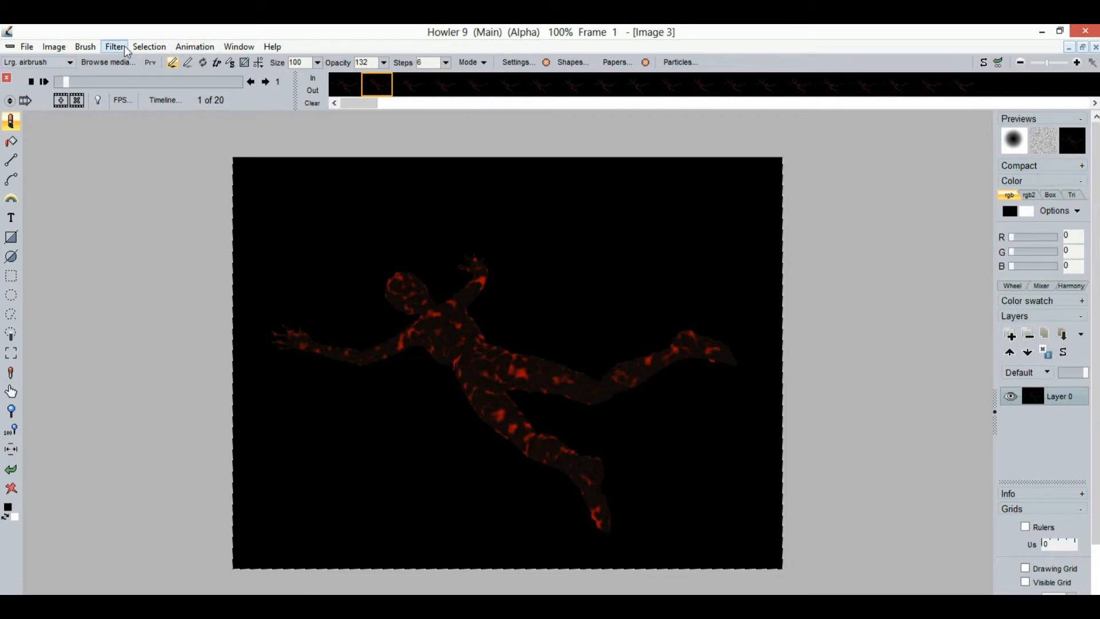
Step: Start loading an AVI file and go up to the DailyDose folder
left_click(194, 46)
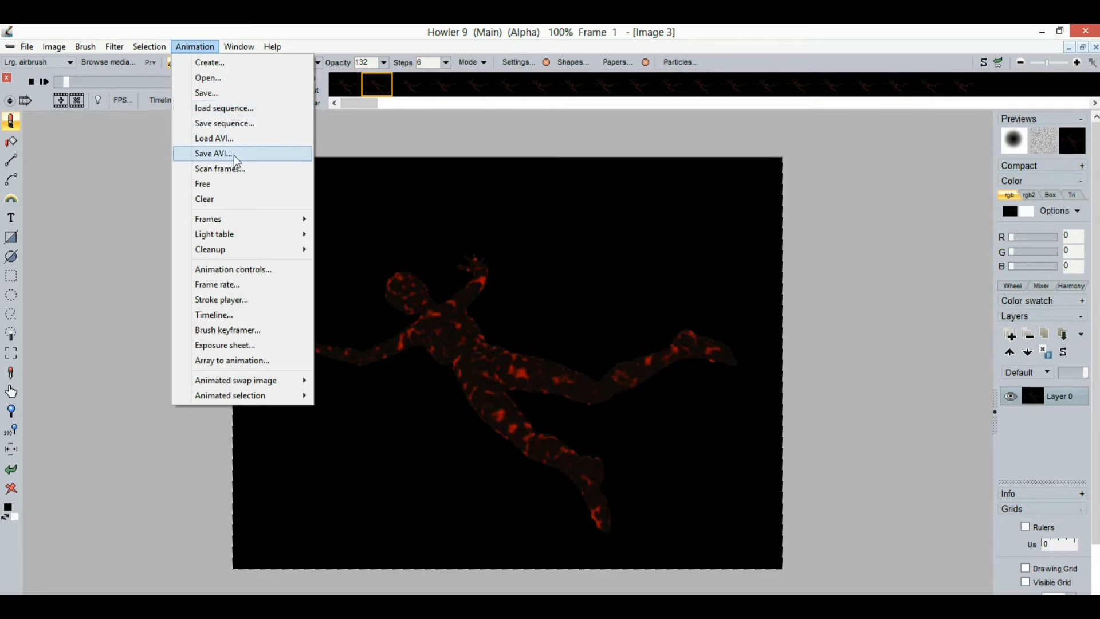
left_click(236, 139)
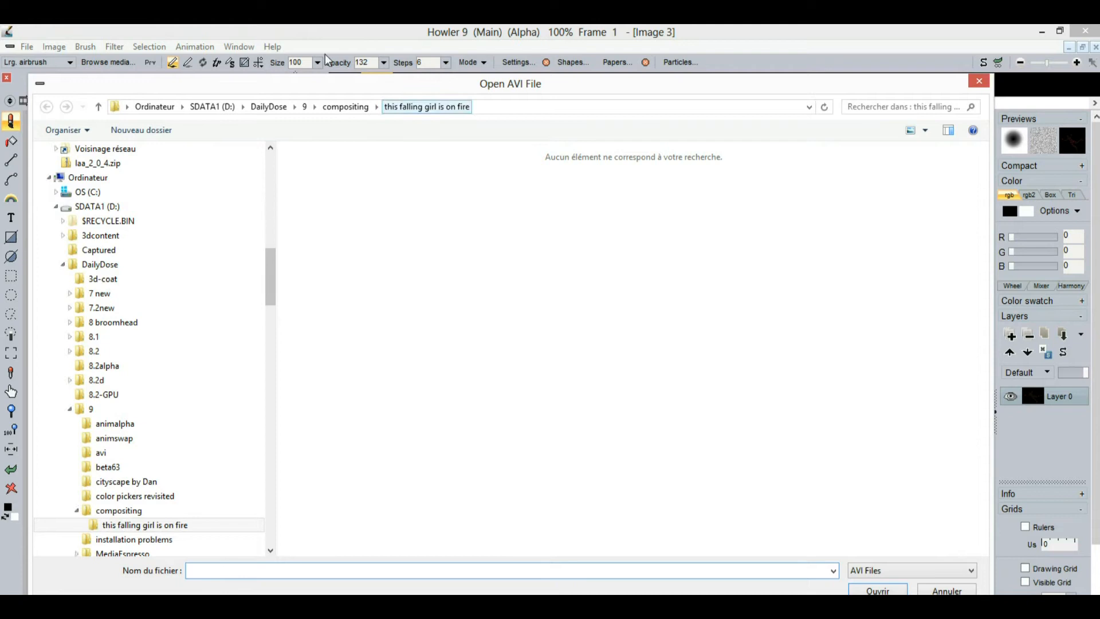
left_click(350, 107)
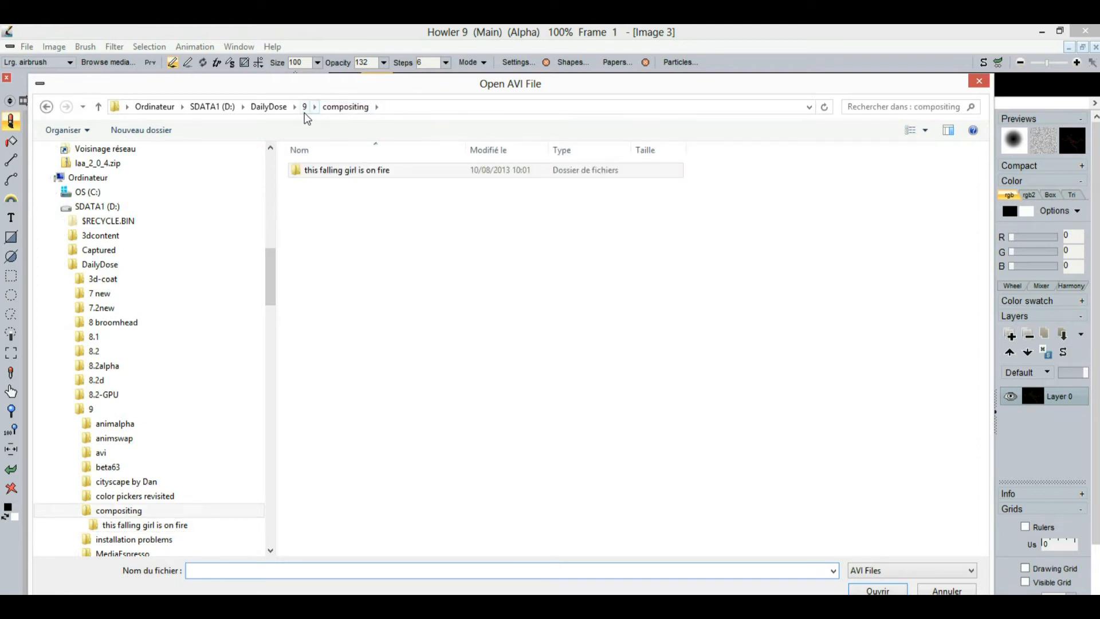
left_click(281, 108)
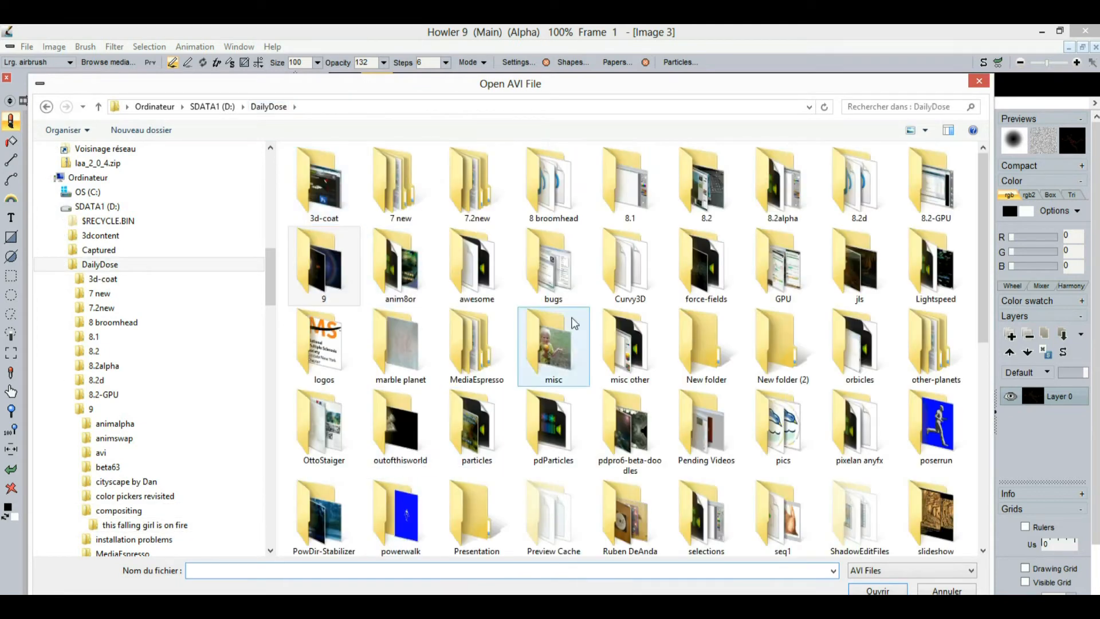
Step: Look through the 8.2 folder and its hello world subfolder for a suitable AVI
double_click(714, 198)
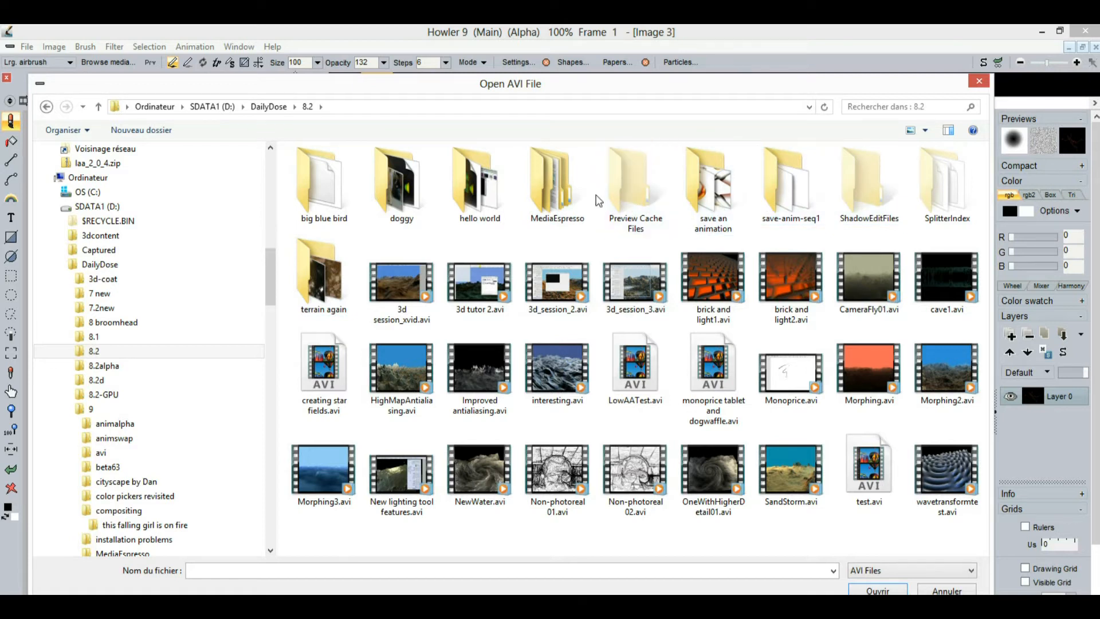
double_click(463, 199)
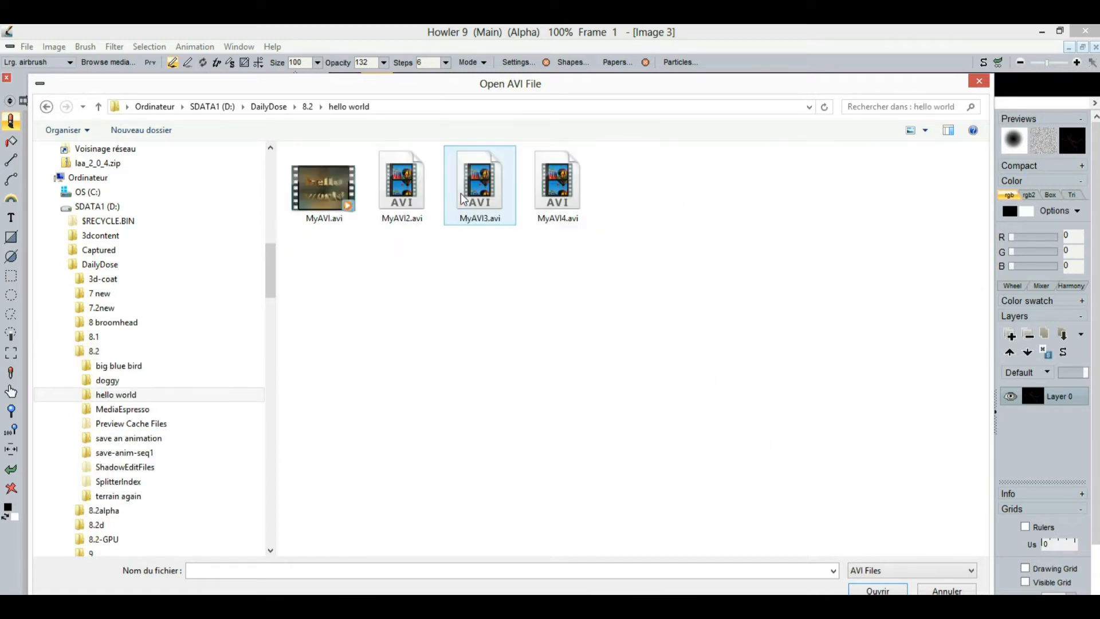
left_click(51, 108)
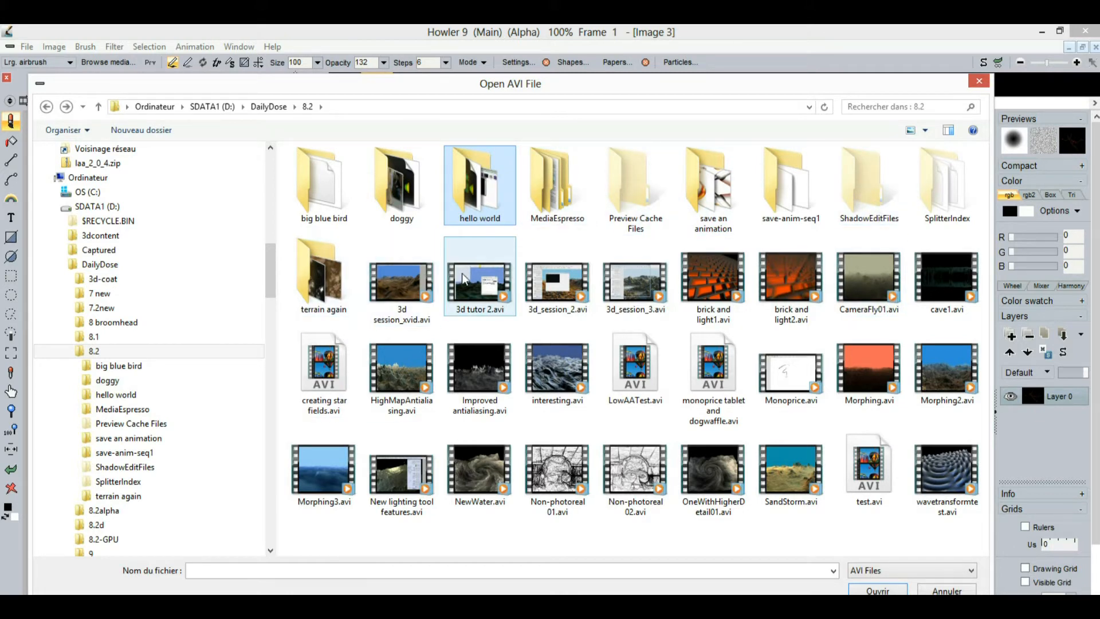
key("shift+F10")
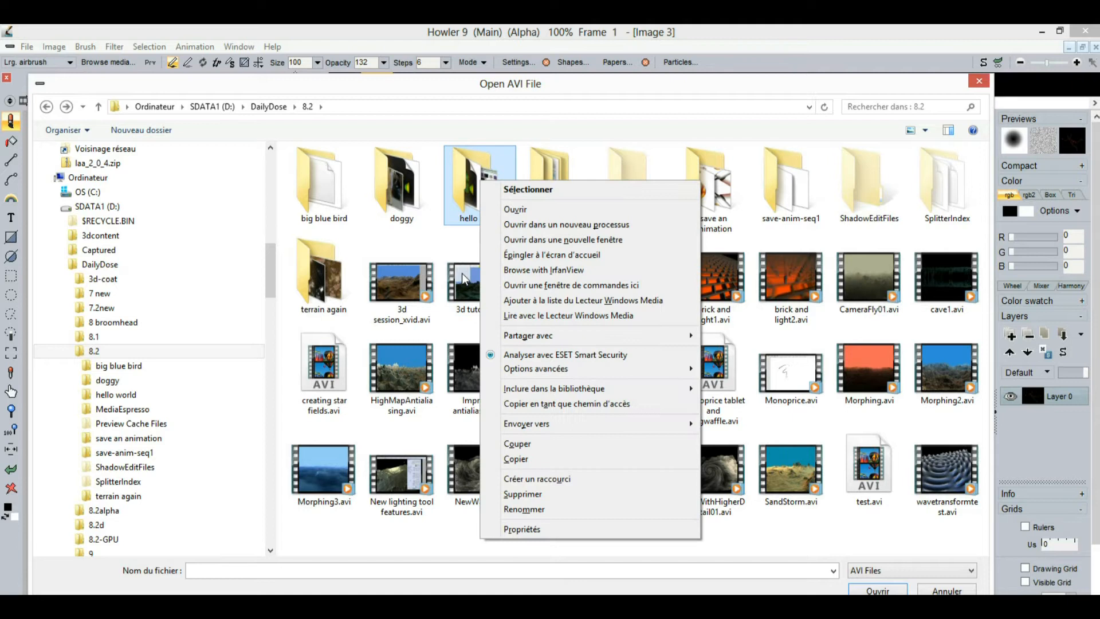
Step: Go to DailyDose's meteorcrash folder, enlarge the file thumbnails and select assault-on-earth-lag.avi
left_click(428, 256)
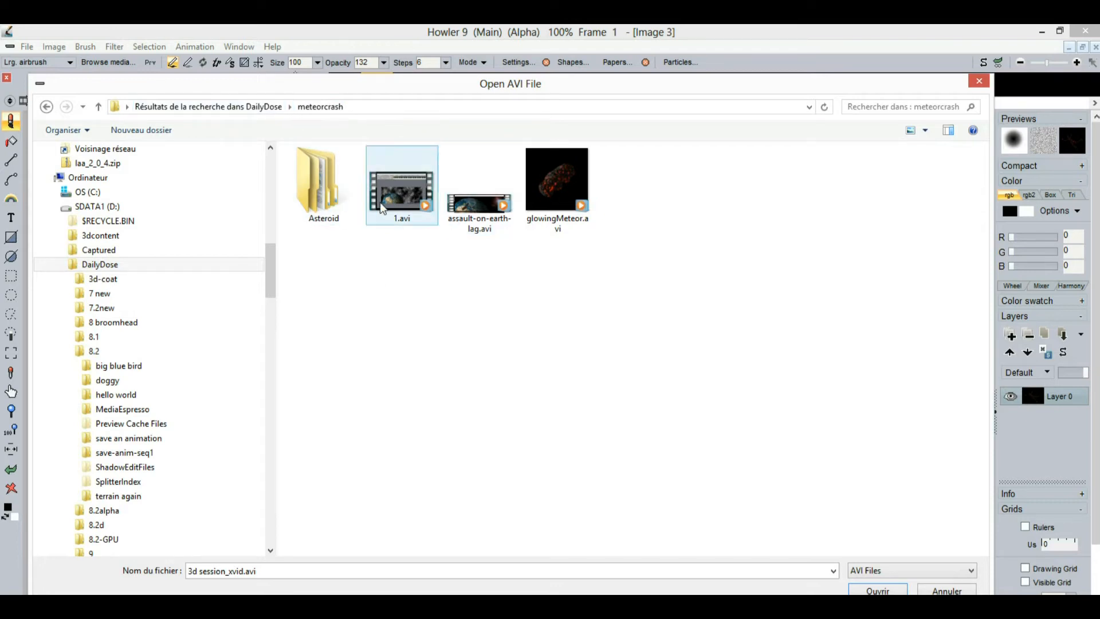
left_click(328, 206)
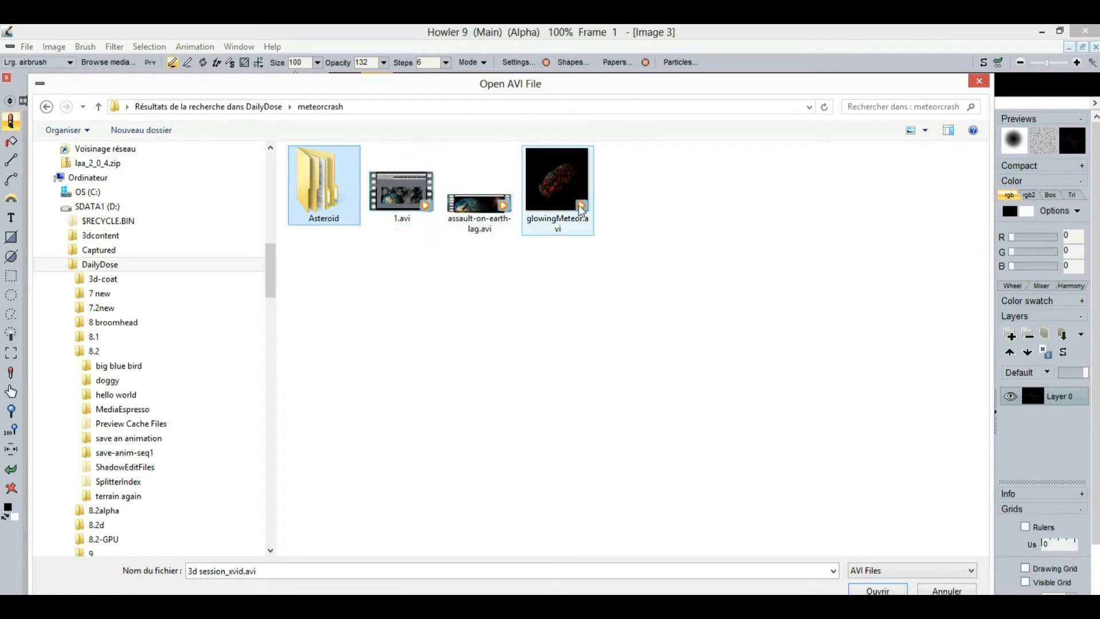
scroll(569, 252, "up", 3, "ctrl")
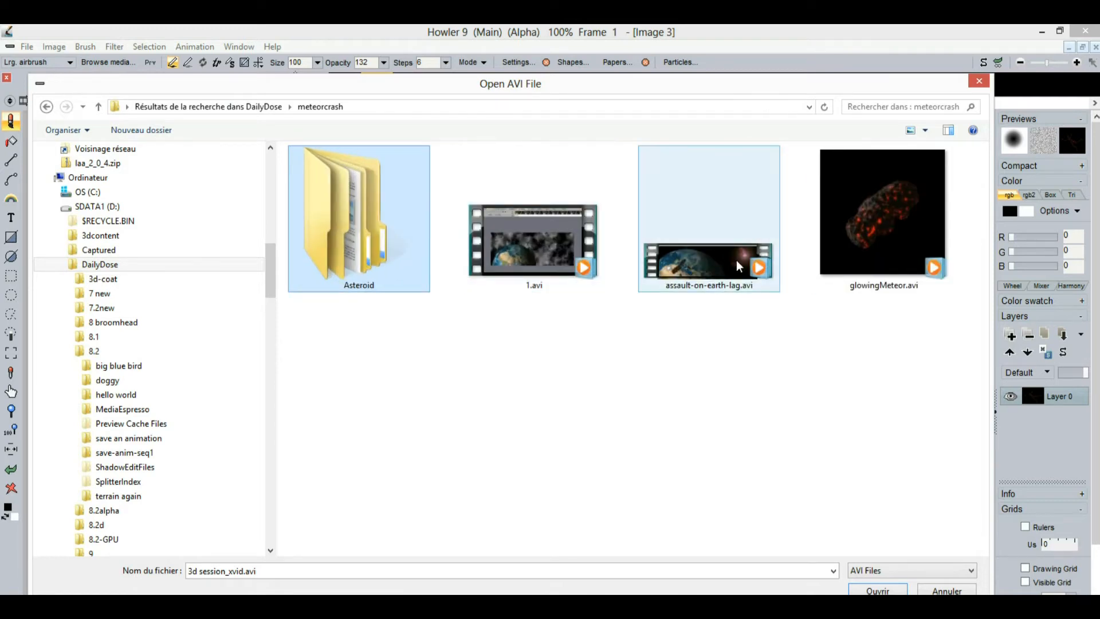
left_click(738, 265)
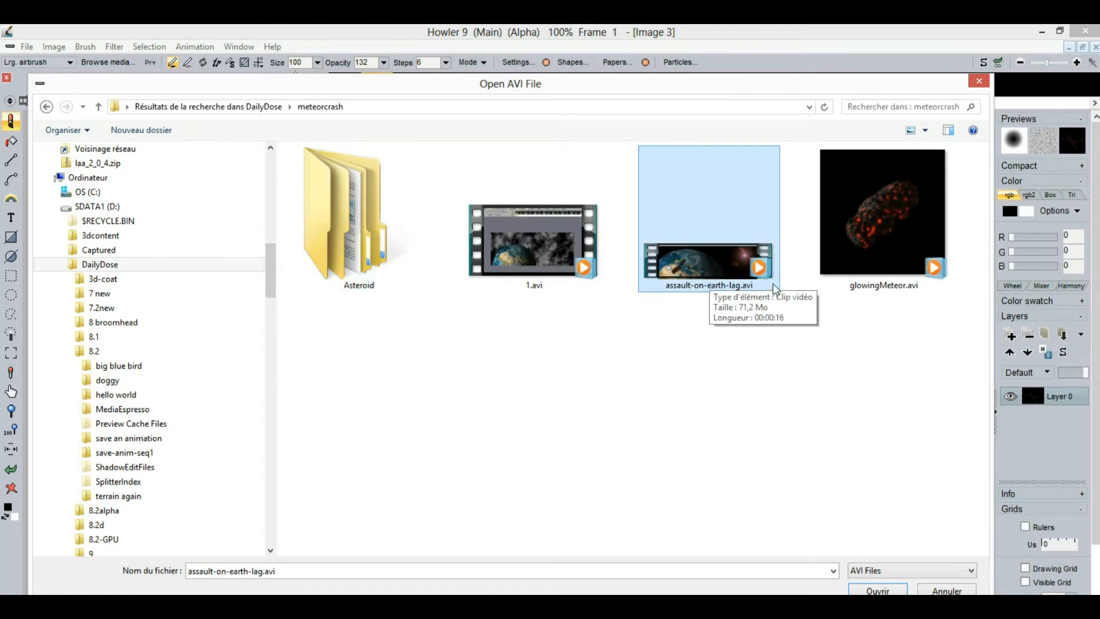
Step: Check the Asteroid folder, its tmp subfolder and the available file types, and return to the meteorcrash folder
double_click(318, 199)
double_click(315, 169)
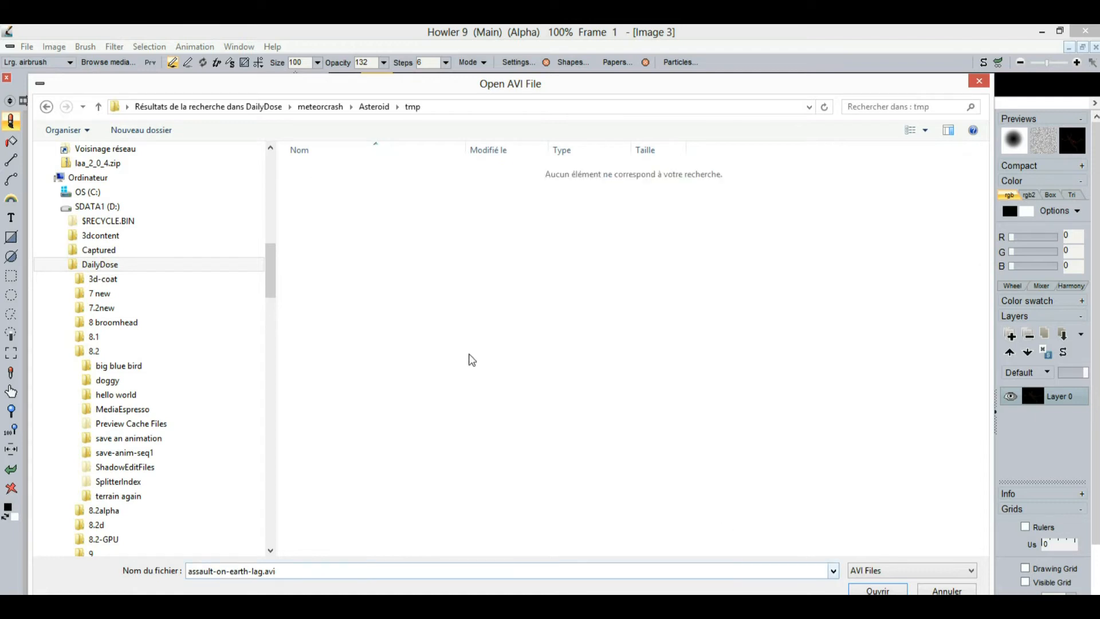
left_click(908, 571)
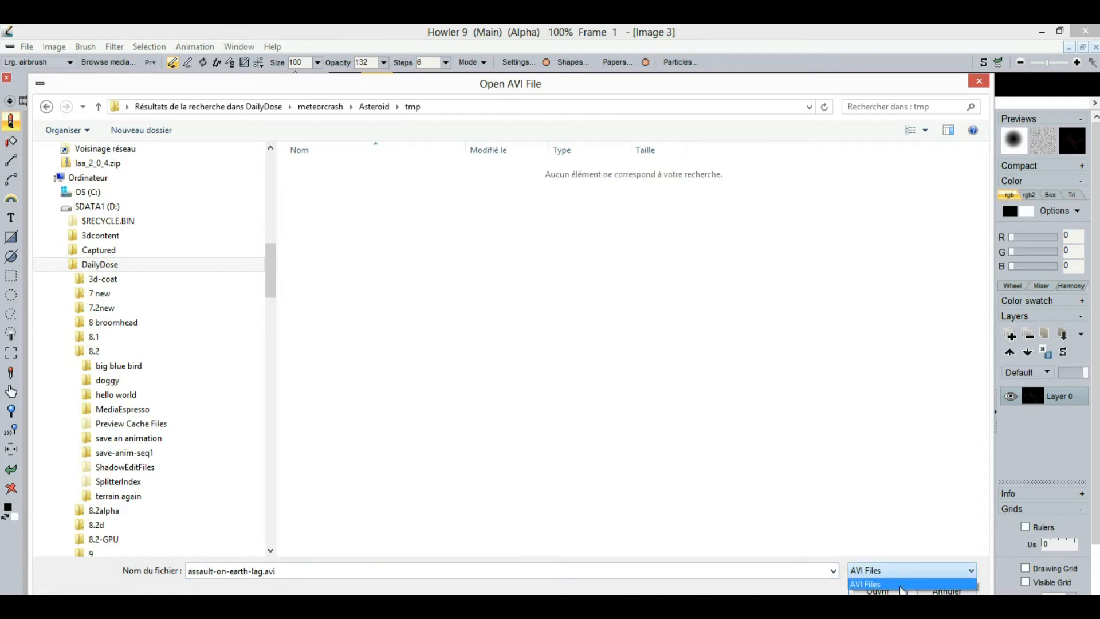
left_click(902, 586)
left_click(45, 107)
left_click(46, 107)
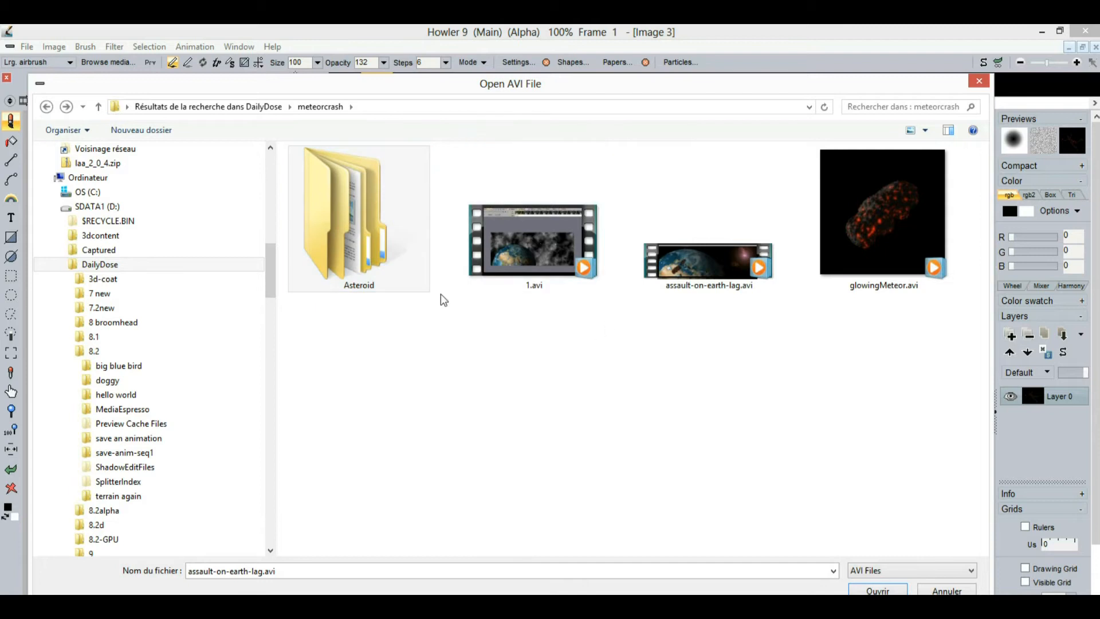
Step: Load assault-on-earth-lag.avi limited to frames 0 through 321 and preview the resulting animation
left_click(713, 263)
key("Return")
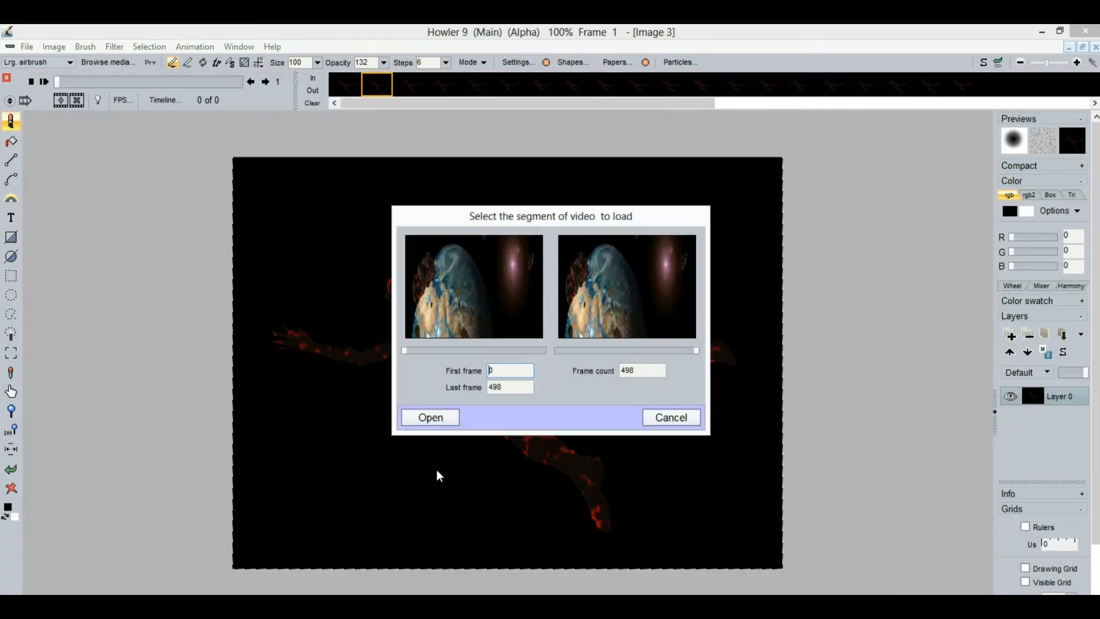
mouse_move(437, 349)
left_mouse_down()
mouse_move(569, 350)
mouse_move(409, 349)
mouse_move(419, 350)
left_mouse_up()
left_click_drag(497, 354, 365, 345)
left_click_drag(486, 349, 394, 348)
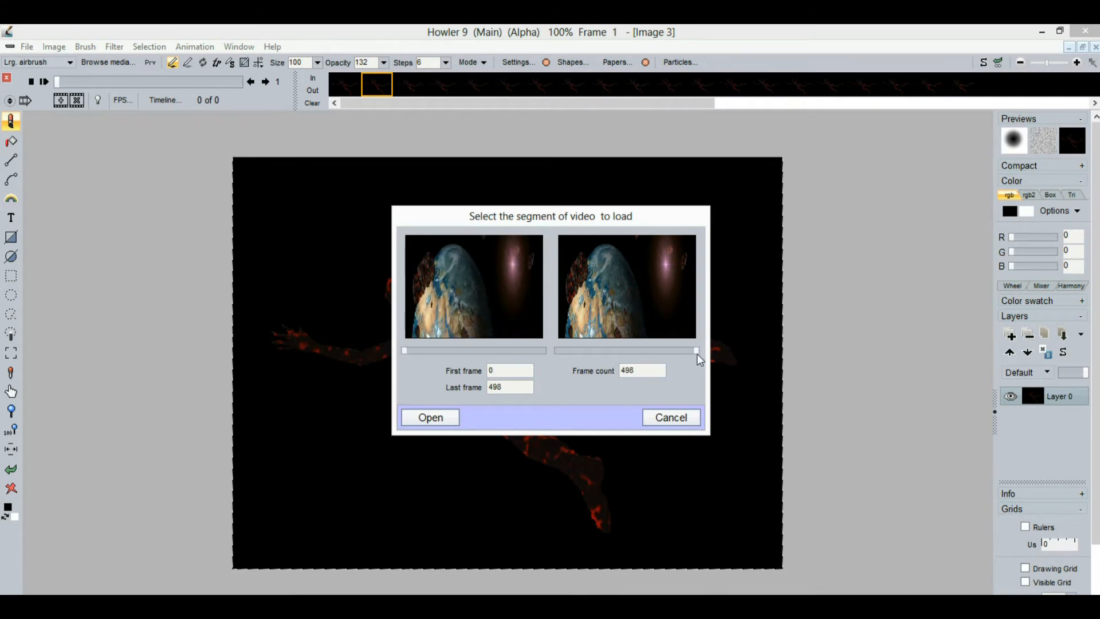
left_click_drag(697, 351, 648, 353)
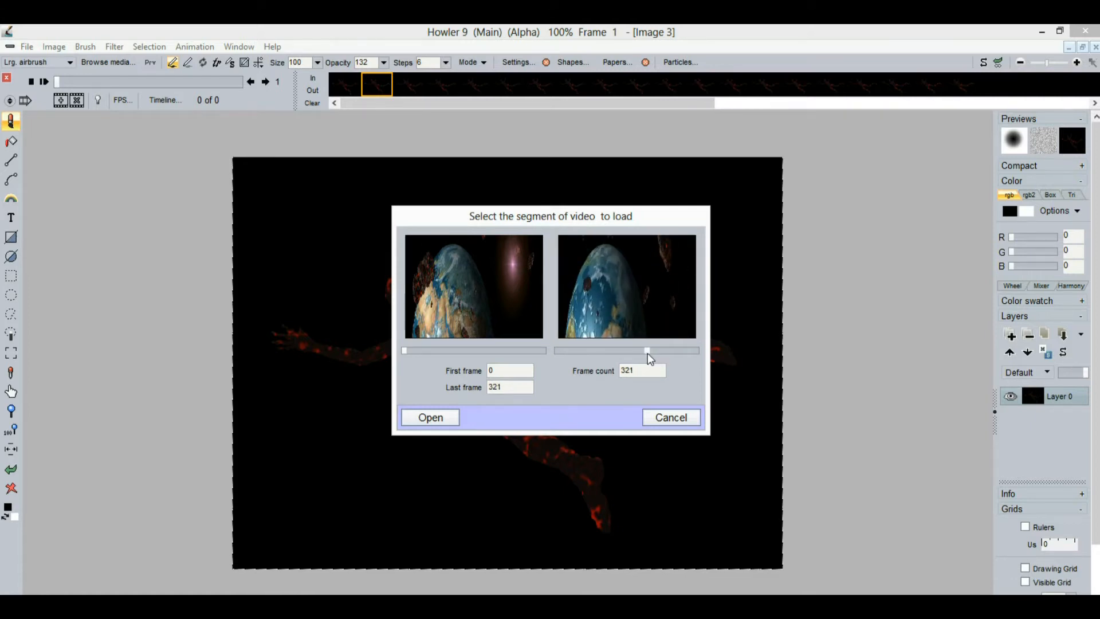
left_click(441, 417)
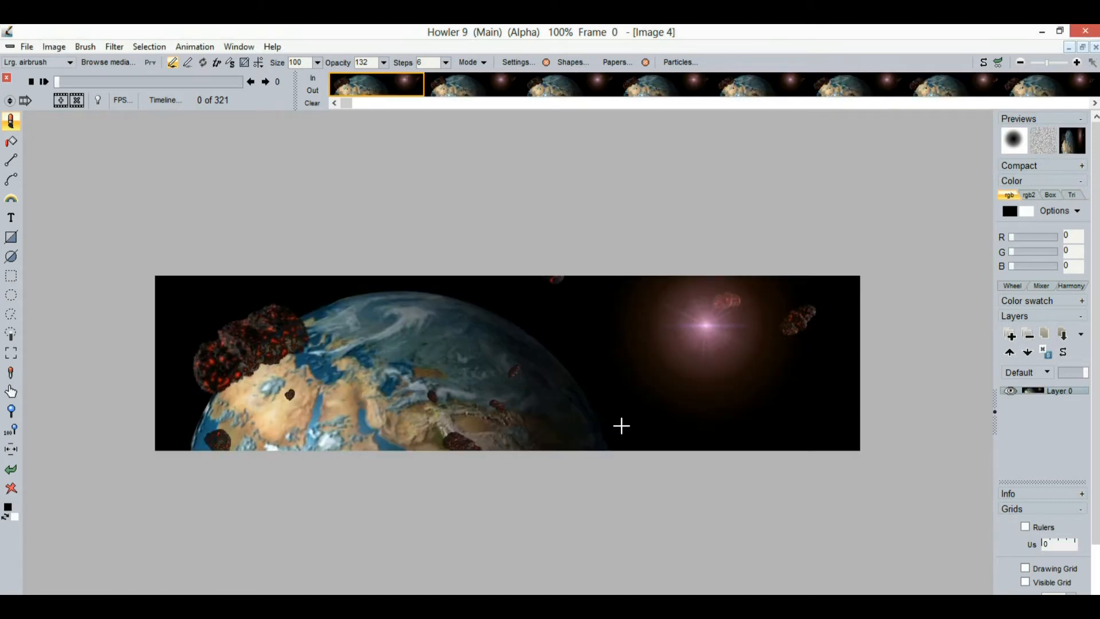
left_click_drag(57, 81, 94, 101)
left_click(26, 101)
Step: Start saving the animation and leave the DailyDose search results for the desktop level of the folders
left_click(212, 50)
left_click(228, 91)
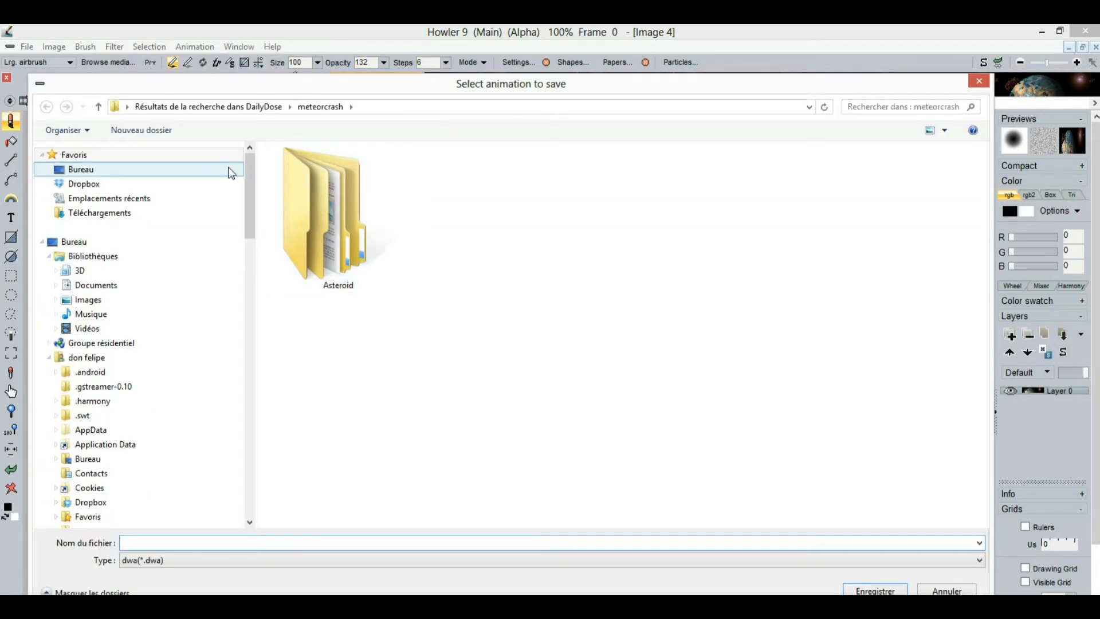
left_click(105, 107)
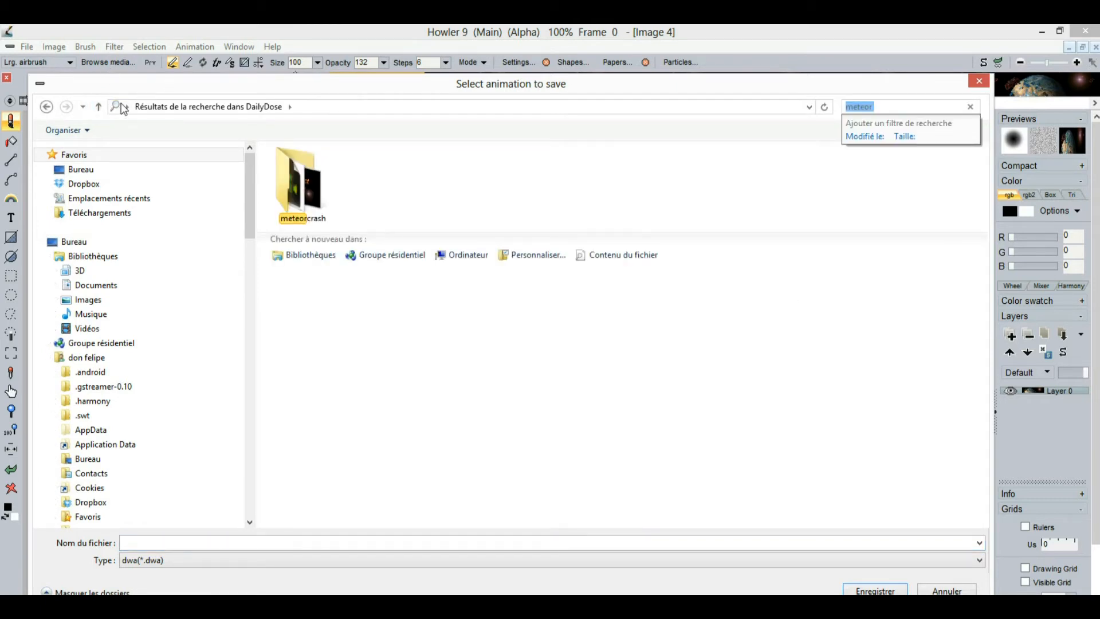
key("BackSpace")
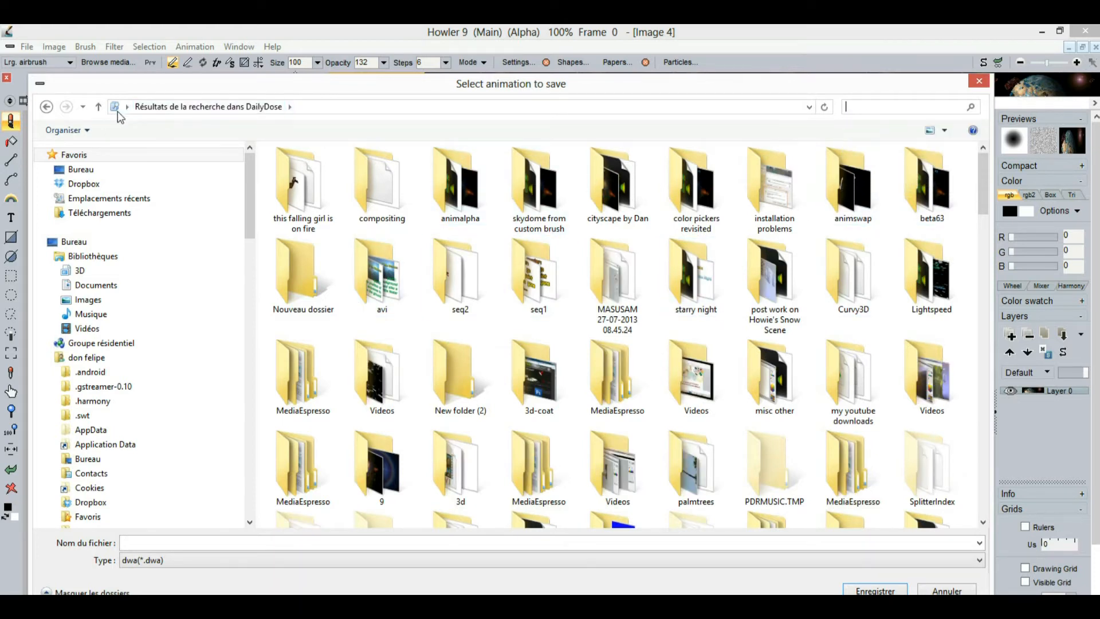
left_click(98, 107)
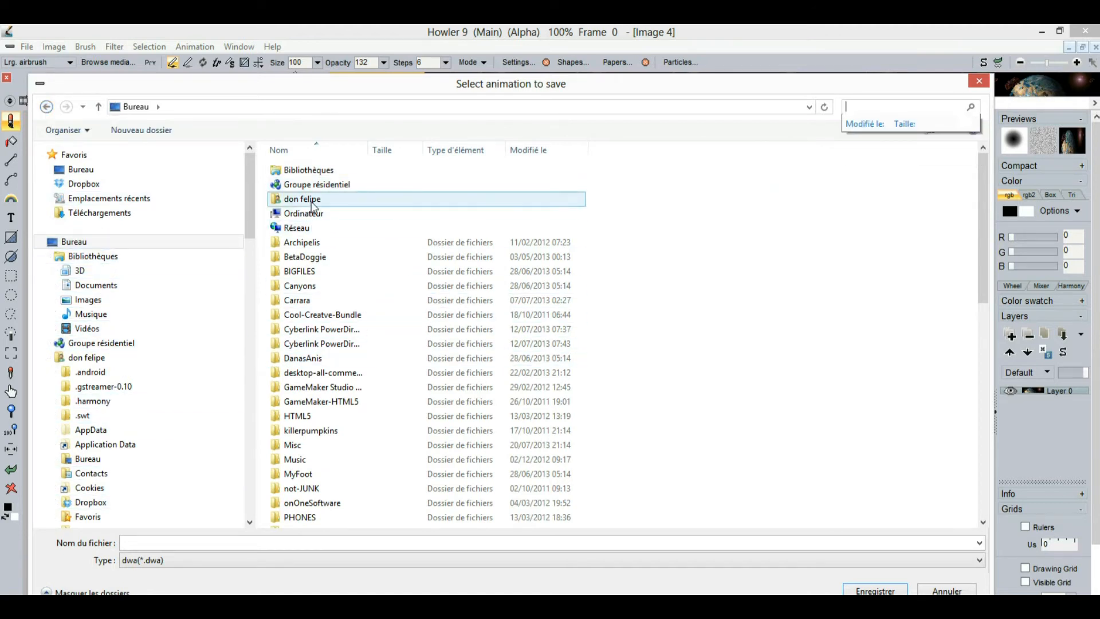
Step: Save the animation as 1 in dwa format in the DailyDose\9\compositing folder on SDATA1 (D:)
left_click(330, 213)
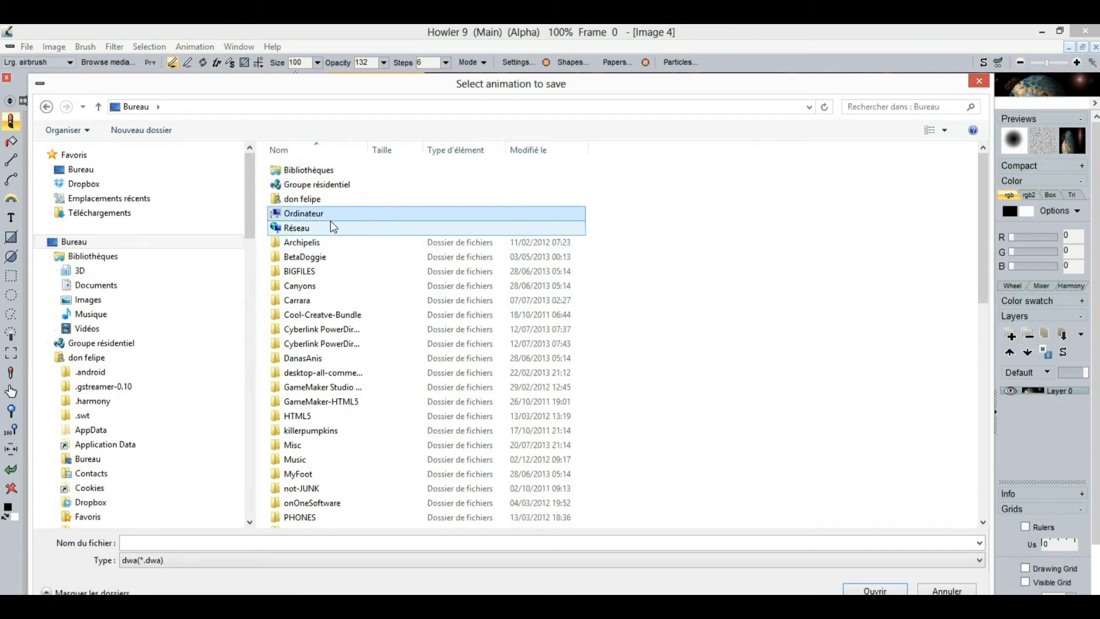
double_click(291, 218)
left_click(527, 182)
double_click(527, 182)
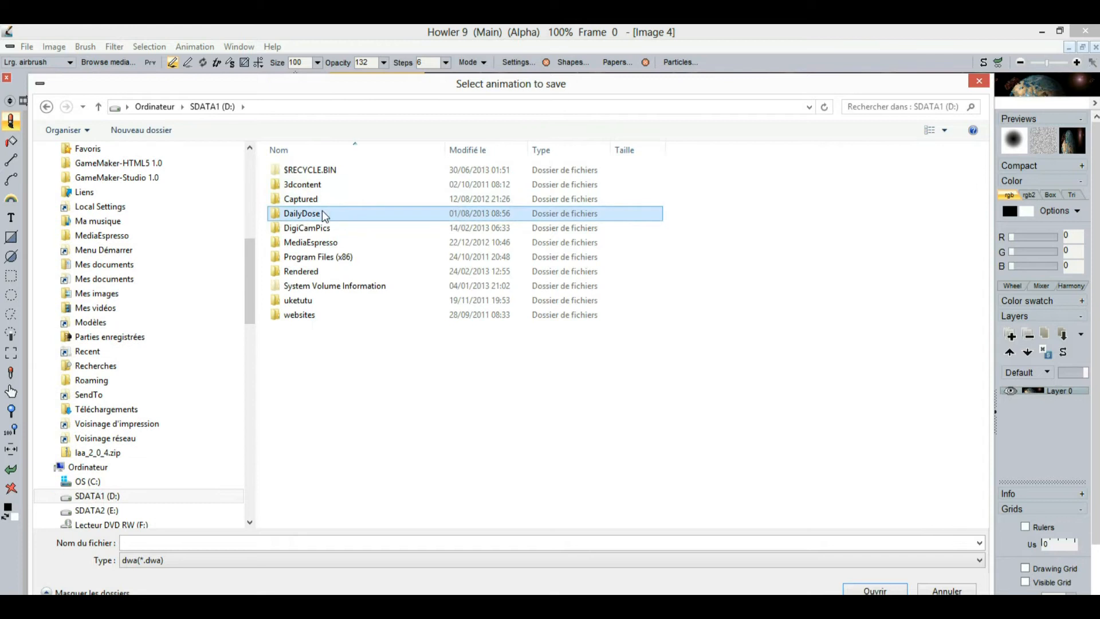
double_click(322, 211)
double_click(303, 269)
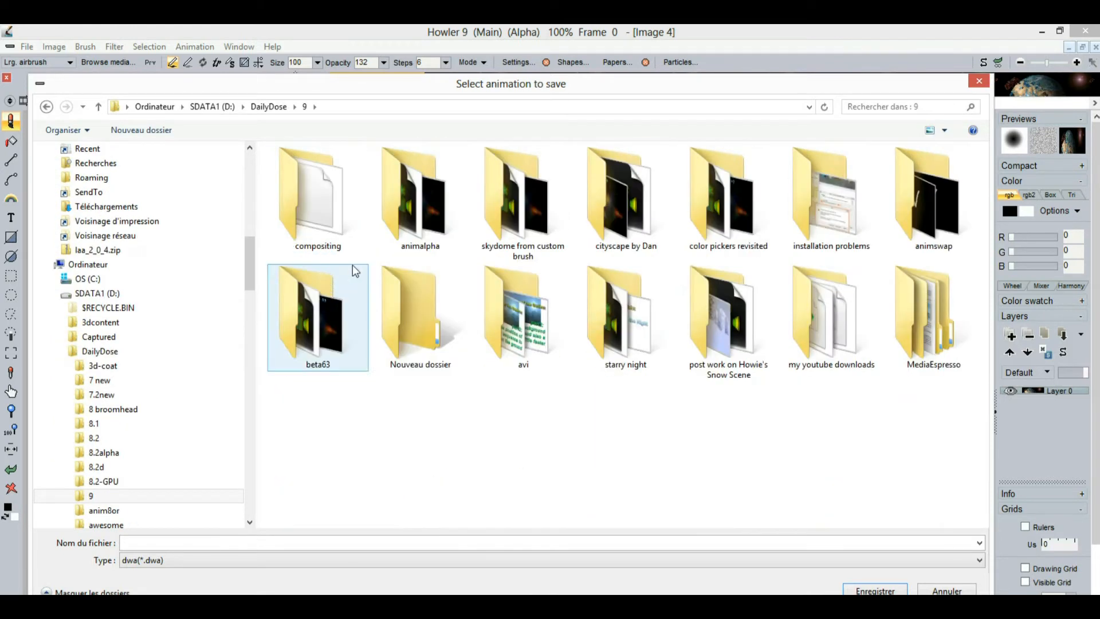
double_click(325, 212)
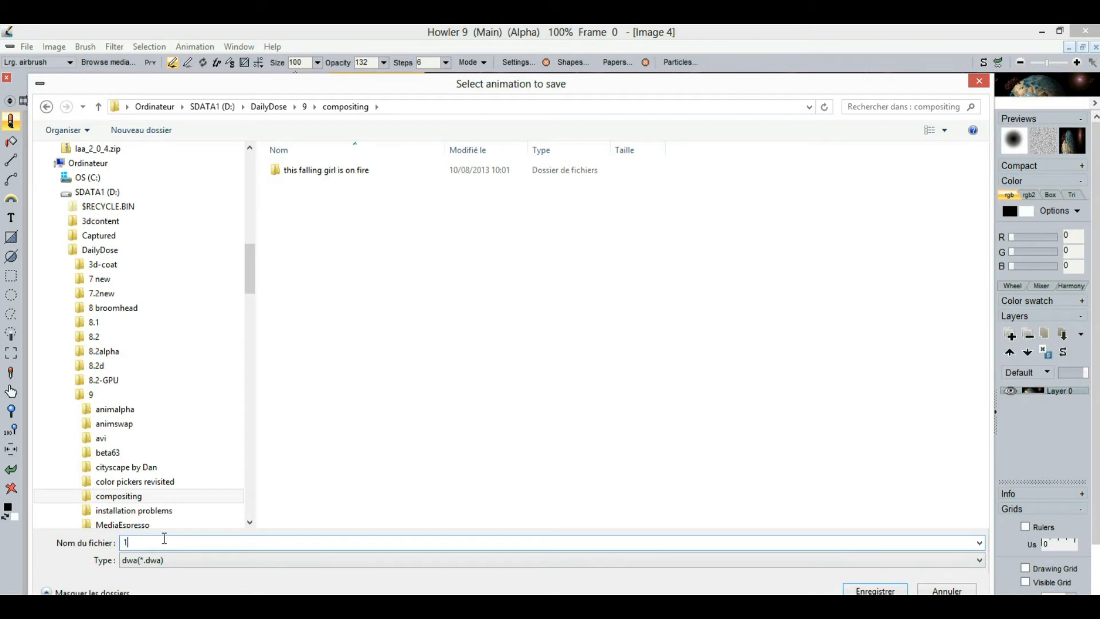
key("Return")
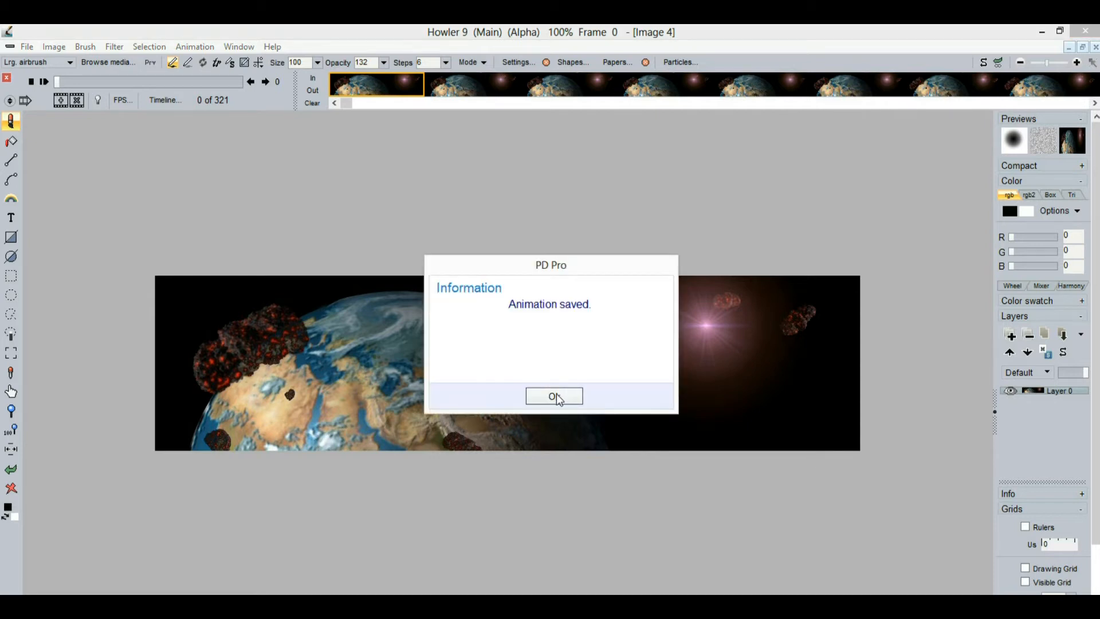
left_click(556, 395)
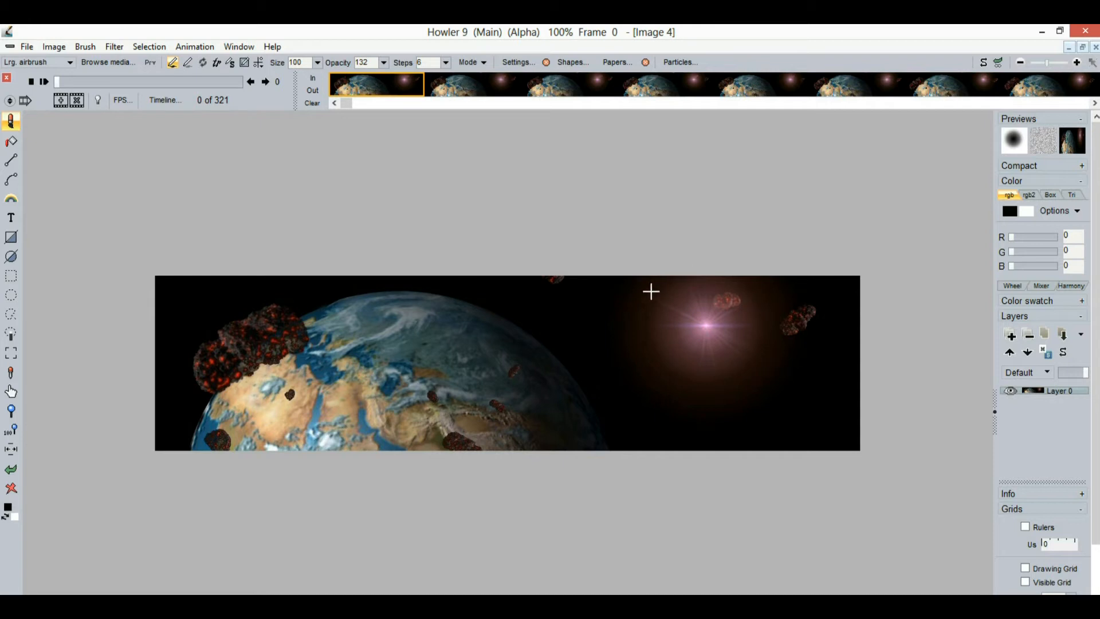
Step: Zoom the canvas to 105% and play the Earth and meteor animation, then stop it at frame 0
scroll(688, 314, "down", 2)
scroll(678, 312, "up", 3)
scroll(715, 339, "down", 2)
scroll(678, 340, "up", 1)
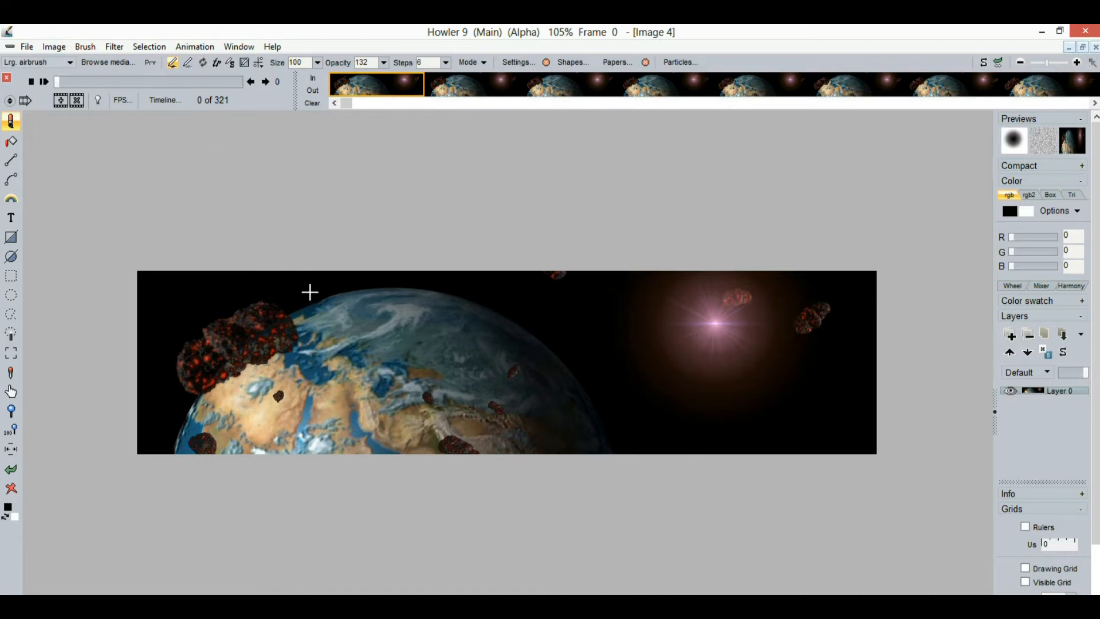
left_click_drag(73, 79, 47, 106)
left_click(44, 82)
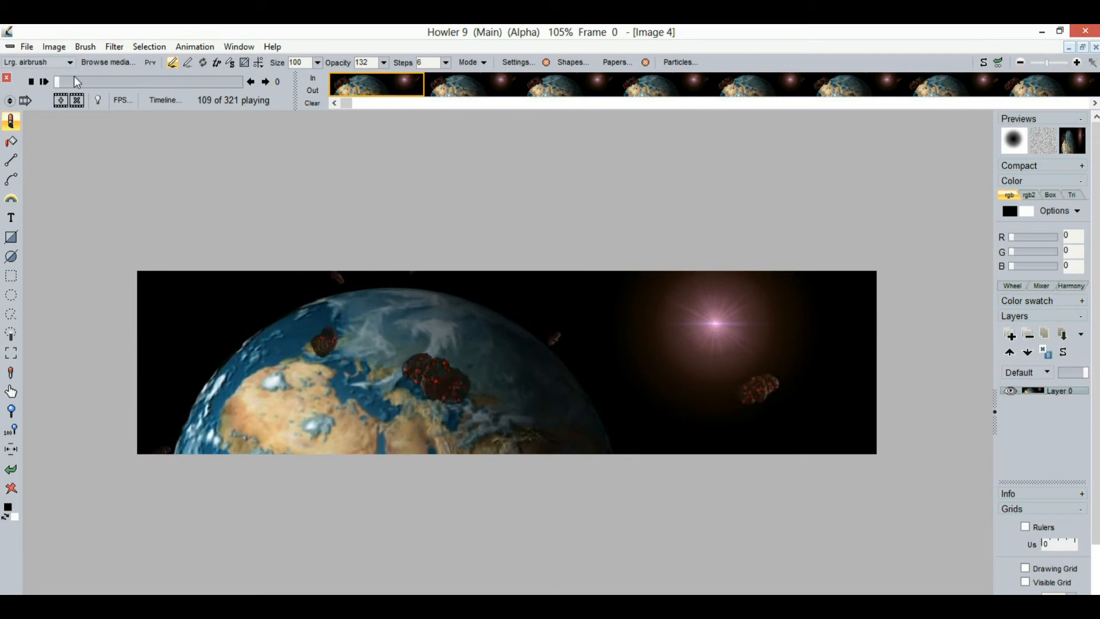
left_click(53, 84)
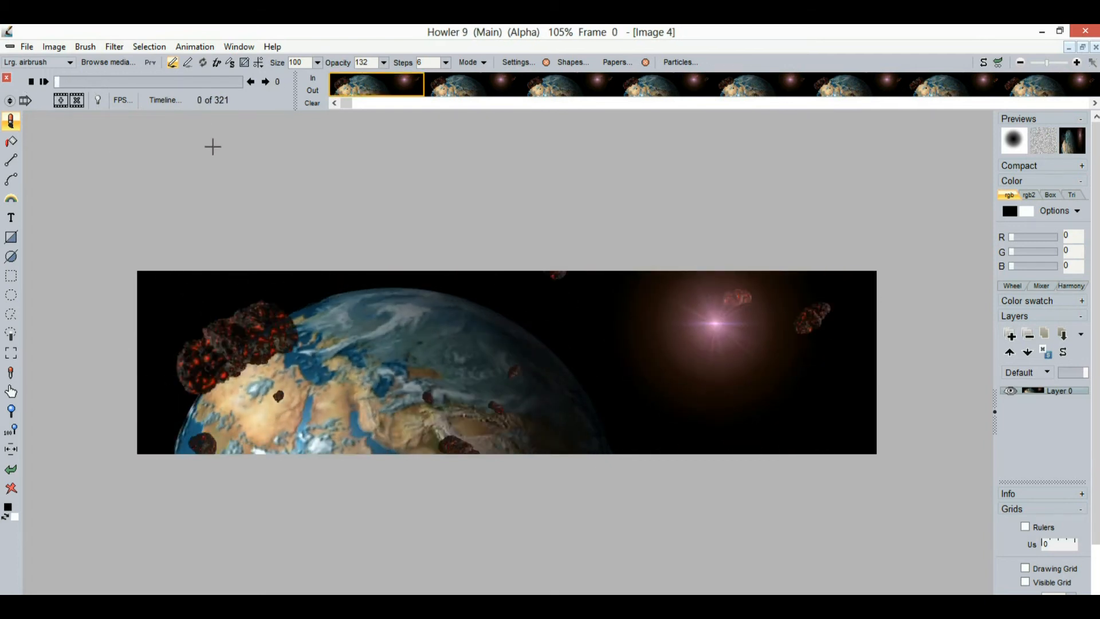
Step: Open the Timeline editor beside the repositioned image and choose the Alpha comp filter for compositing with a sequence
left_click(190, 47)
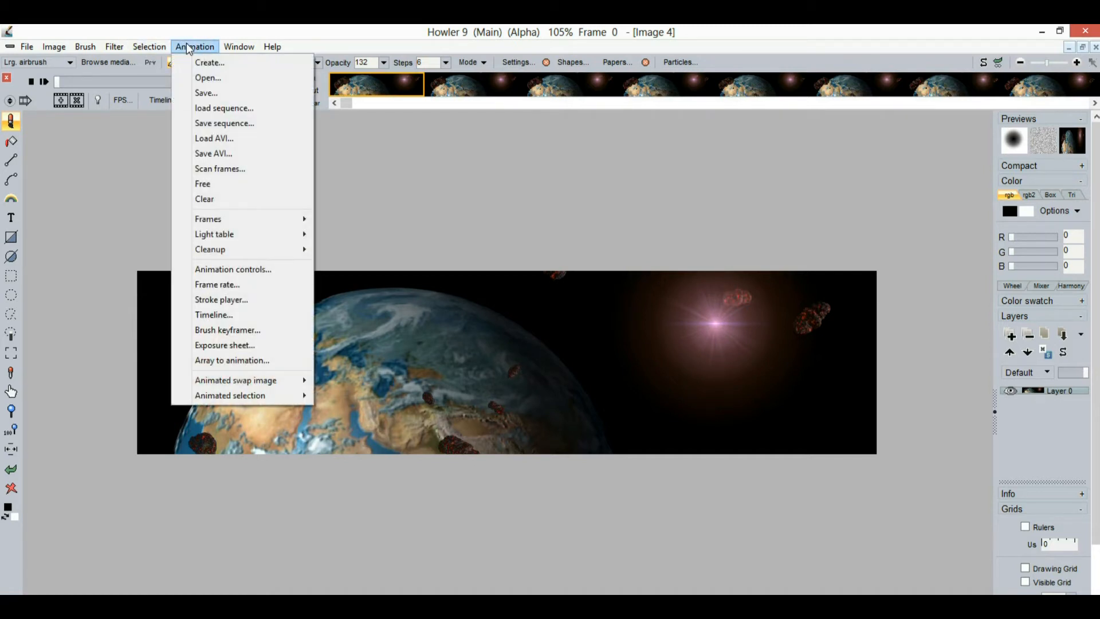
left_click(190, 47)
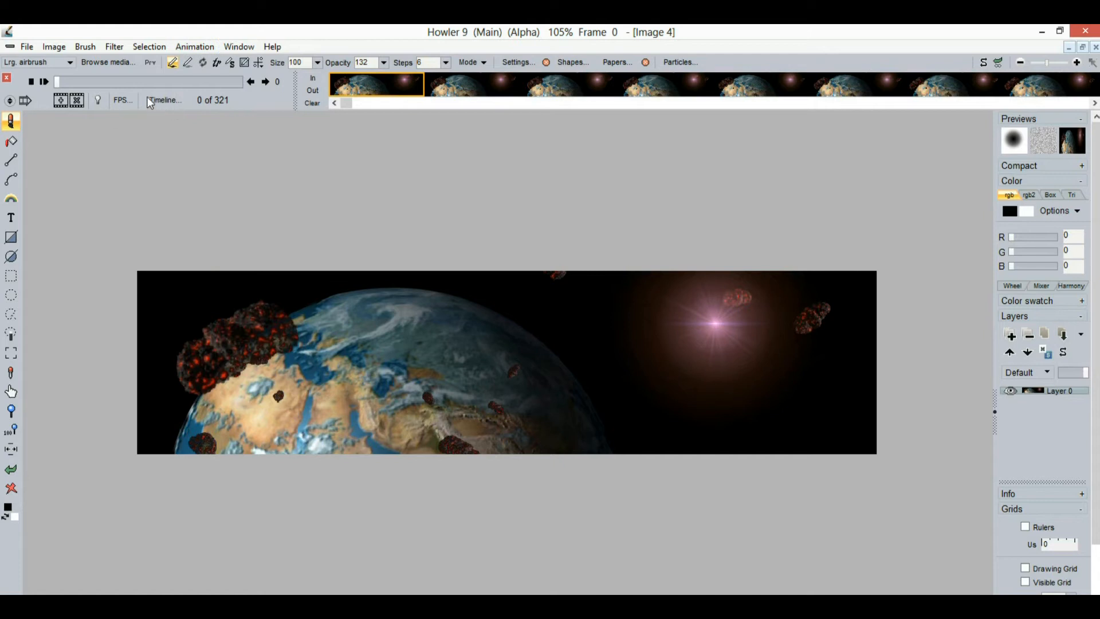
left_click(162, 101)
left_click_drag(246, 124, 135, 136)
left_click_drag(483, 437, 550, 533)
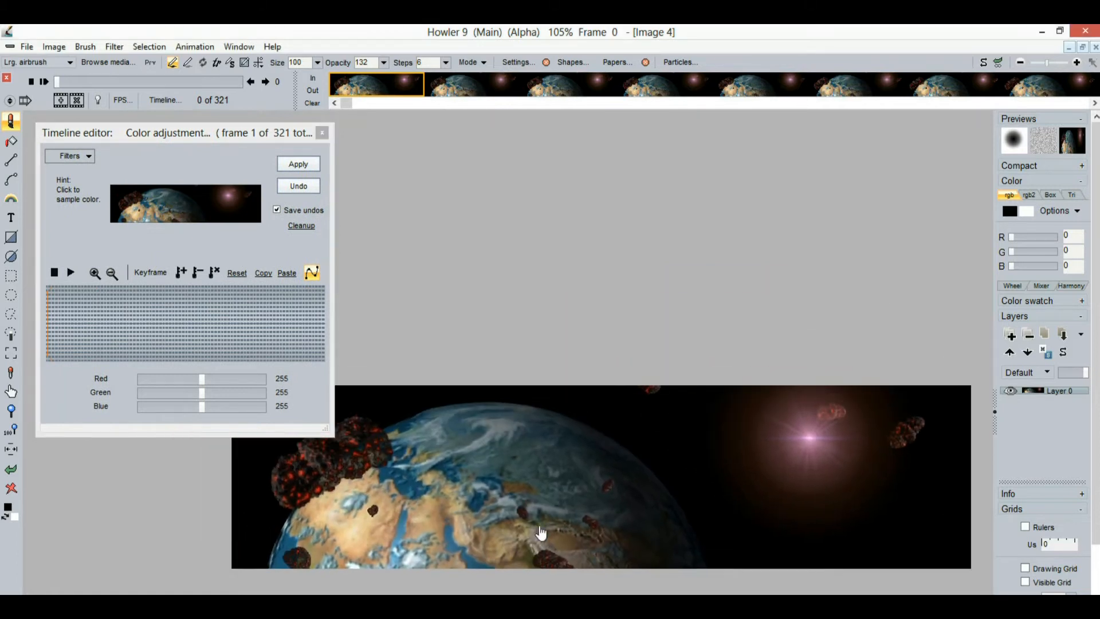
left_click(71, 156)
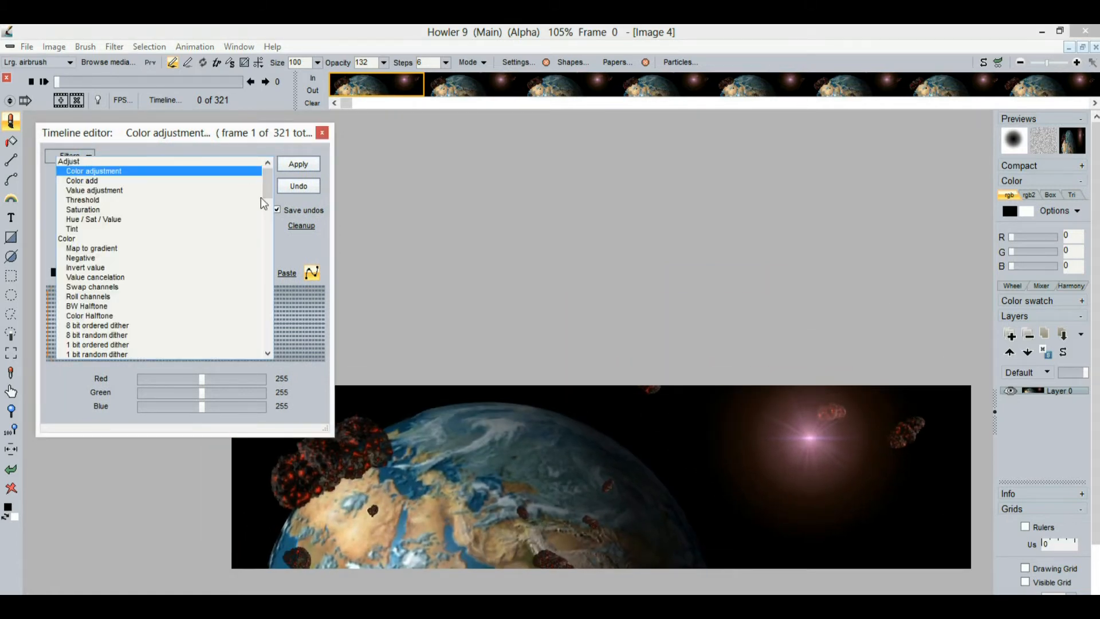
left_click_drag(269, 180, 291, 287)
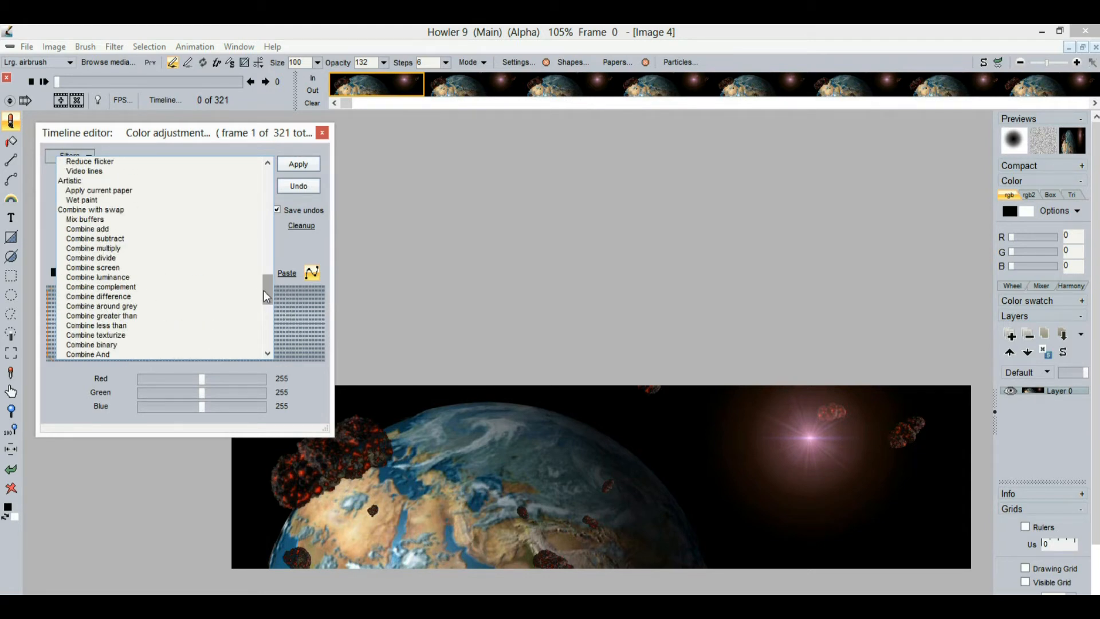
left_click_drag(267, 286, 270, 291)
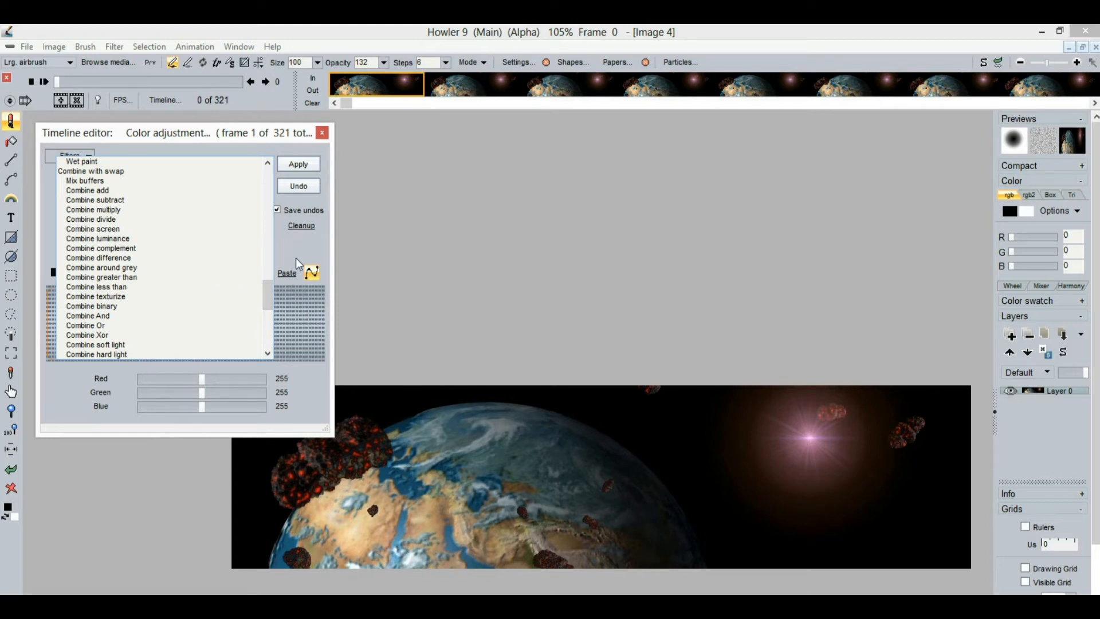
mouse_move(270, 294)
left_mouse_down()
mouse_move(273, 281)
mouse_move(282, 314)
left_mouse_up()
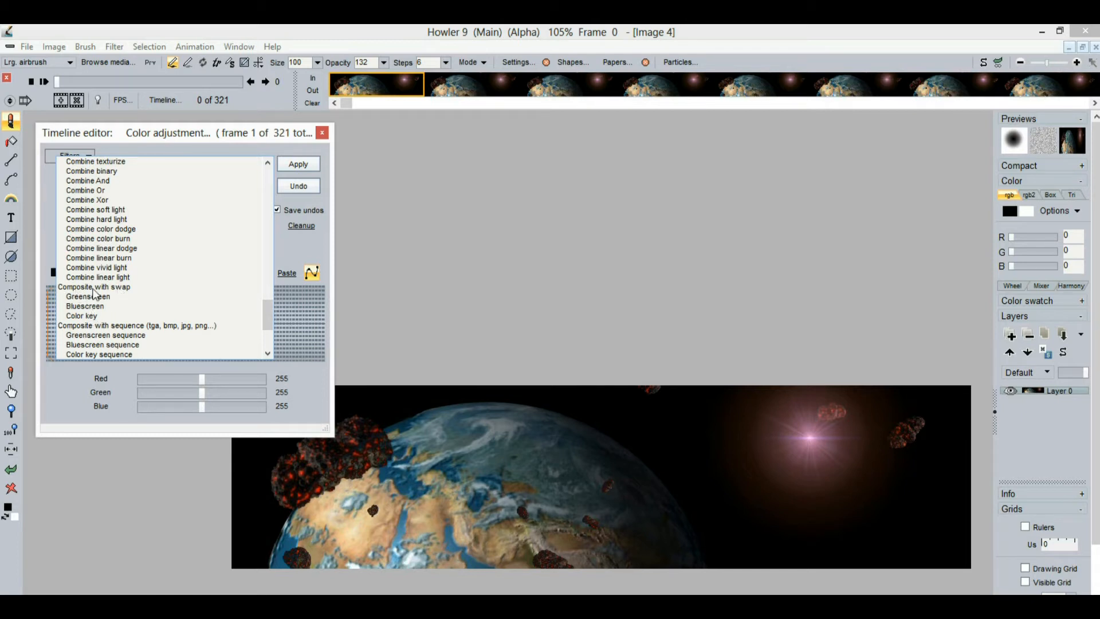
left_click_drag(266, 311, 267, 324)
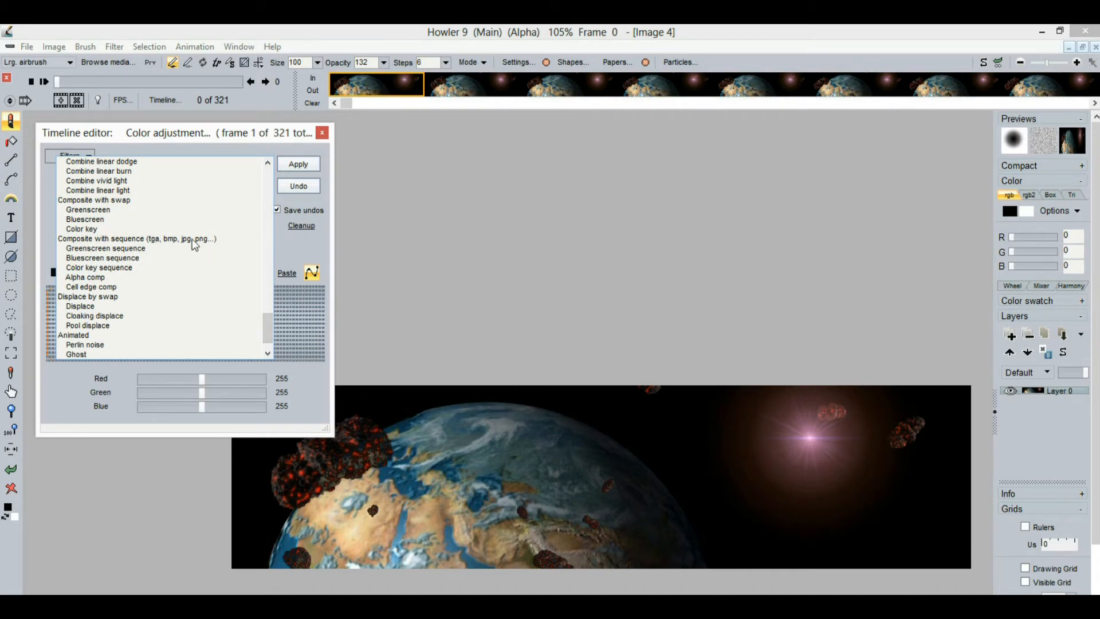
left_click(86, 279)
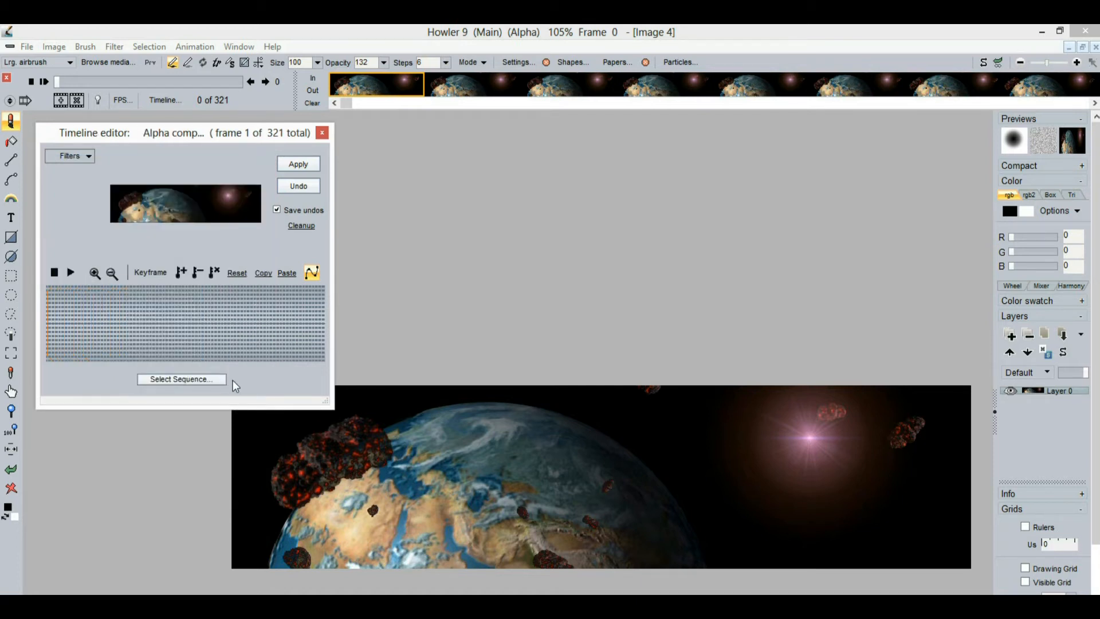
Step: Try using the falling-girl sequence starting at Doc7000000.png for Alpha comp and check the preview across the frames
left_click(191, 381)
double_click(351, 173)
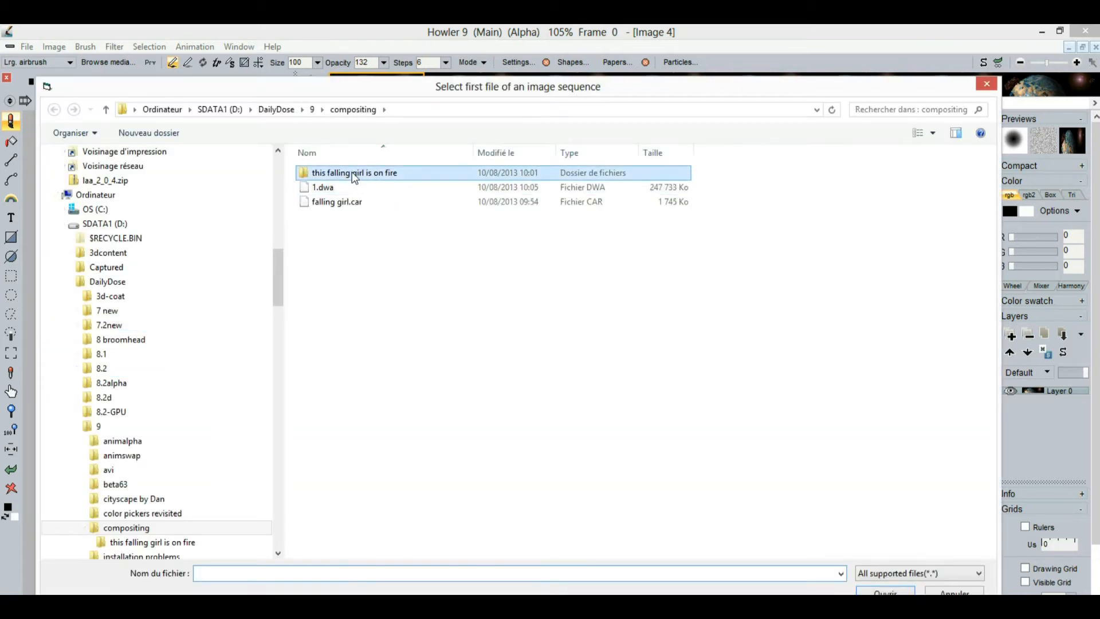
left_click(414, 184)
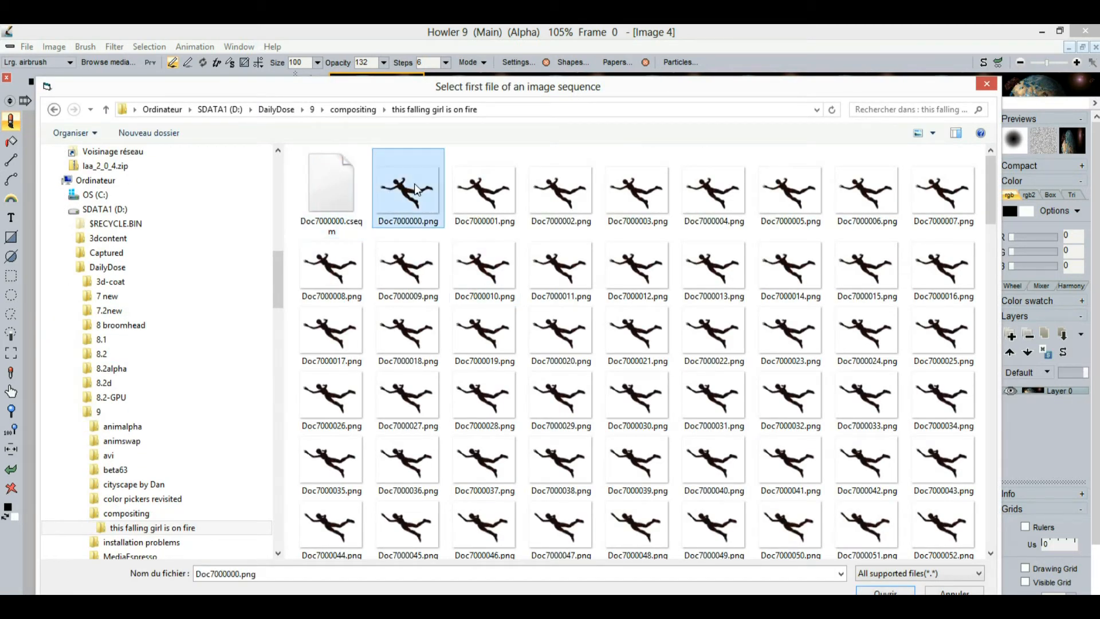
left_click(472, 199)
left_click(550, 199)
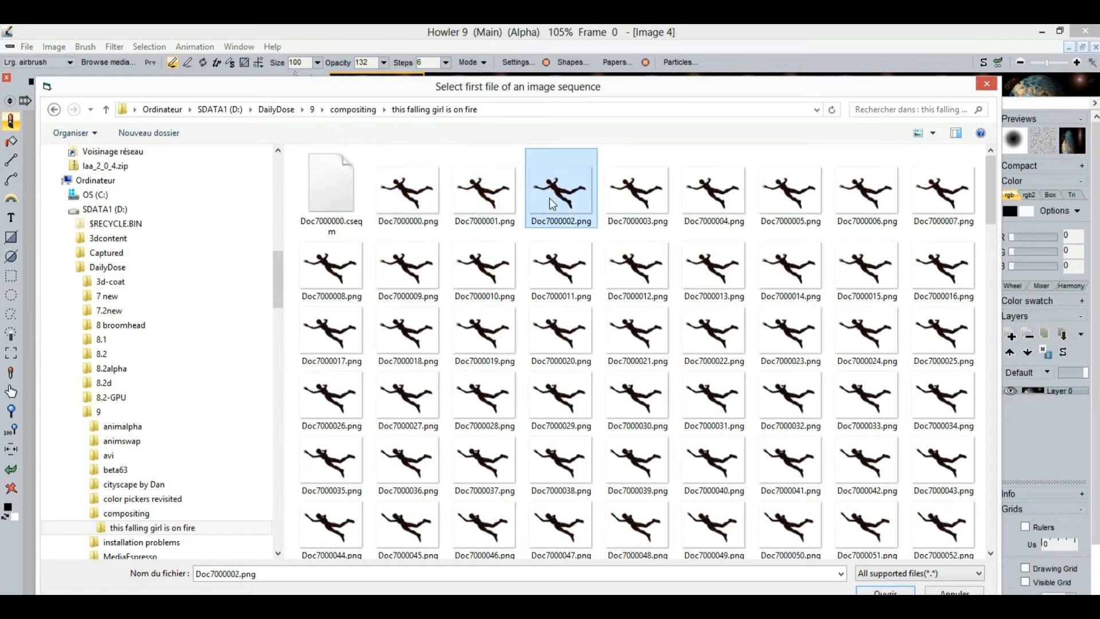
left_click(627, 195)
left_click(418, 192)
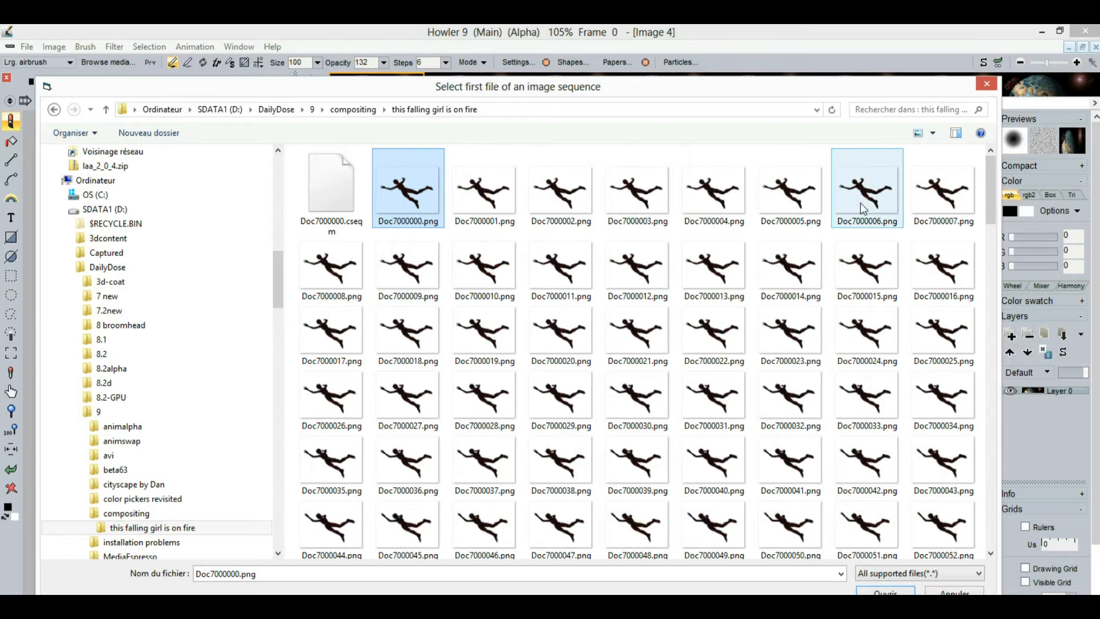
left_click(885, 592)
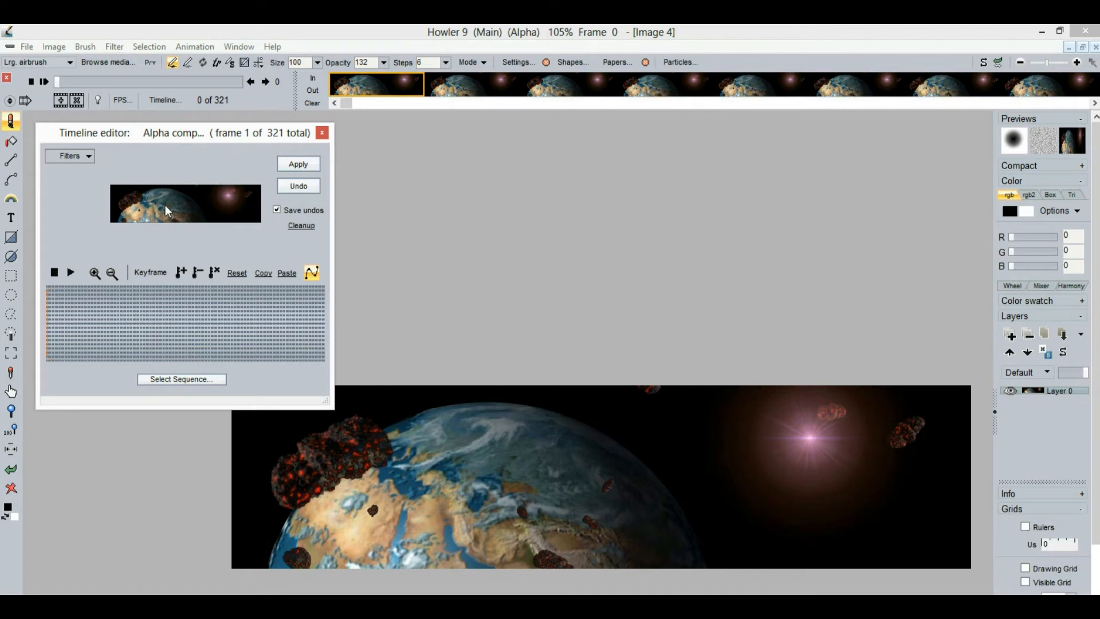
left_click_drag(98, 315, 131, 325)
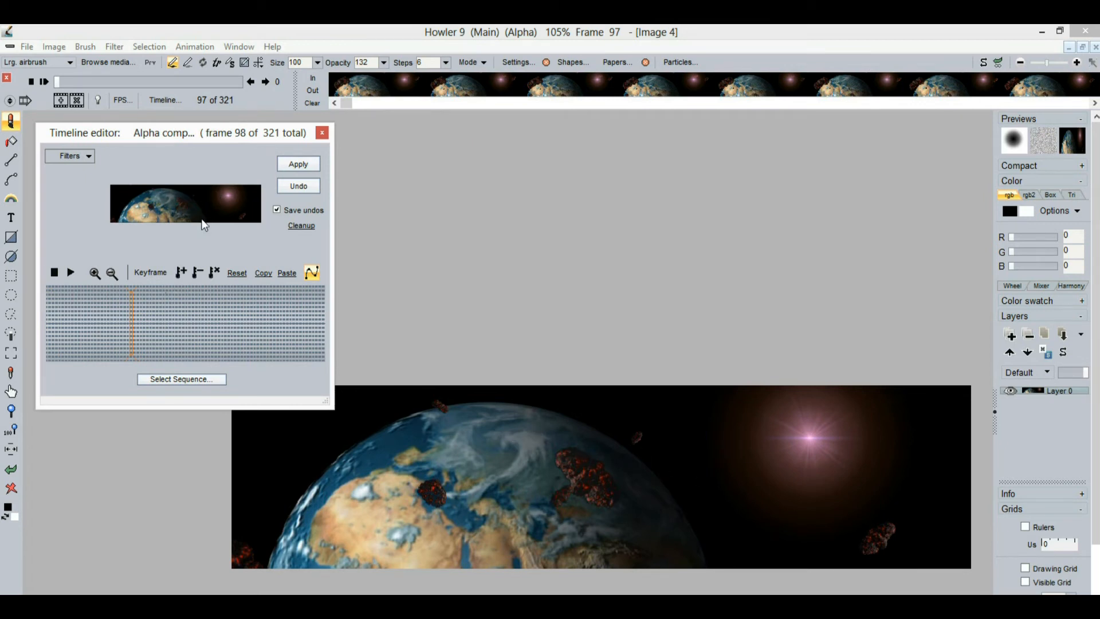
left_click_drag(157, 308, 28, 327)
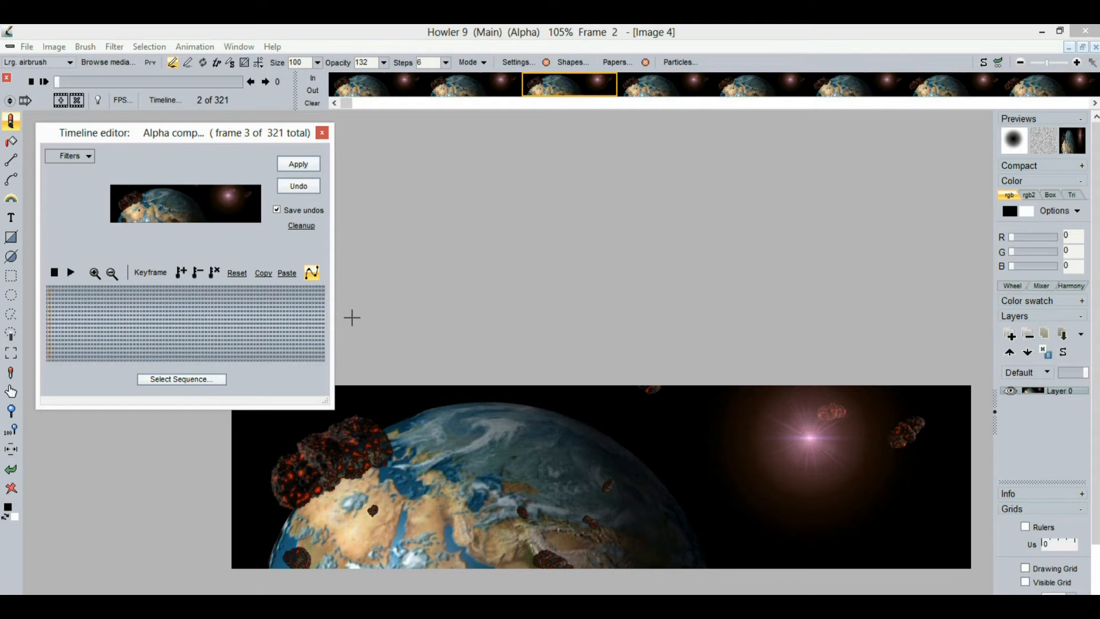
Step: Try selecting Doc7000000.png again as the start of the Alpha comp sequence and close the Timeline editor
left_click(224, 378)
left_click(401, 200)
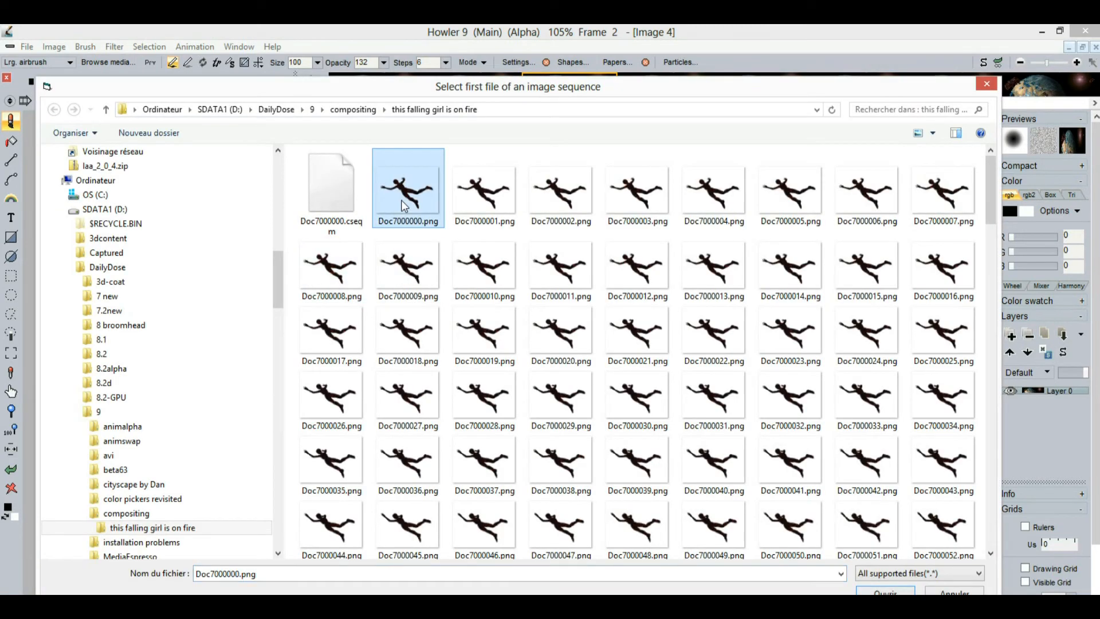
left_click(876, 589)
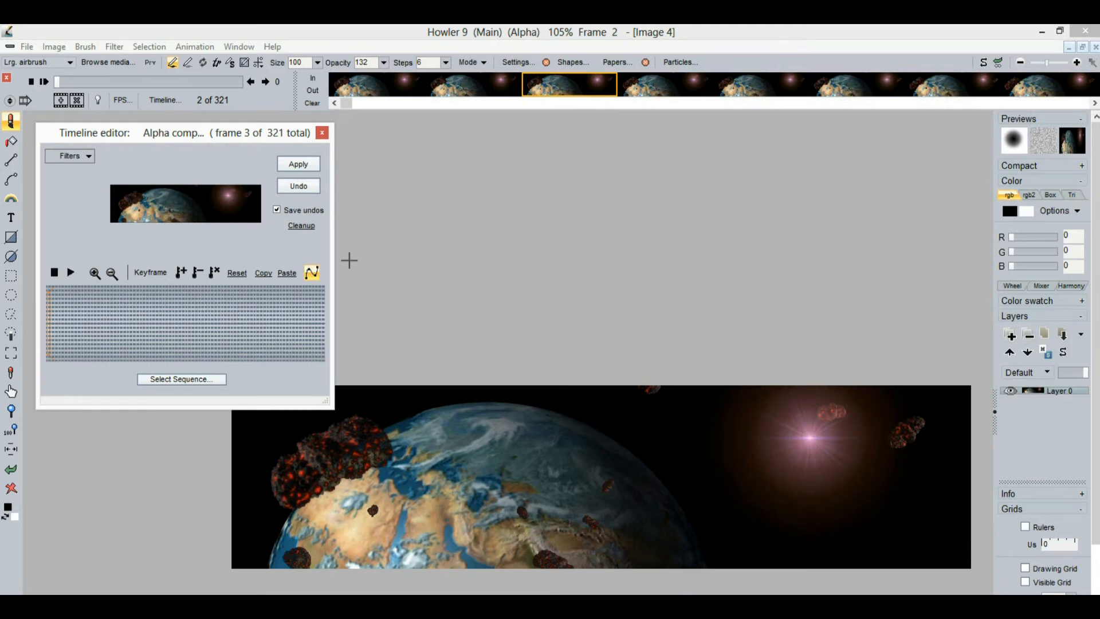
left_click(323, 133)
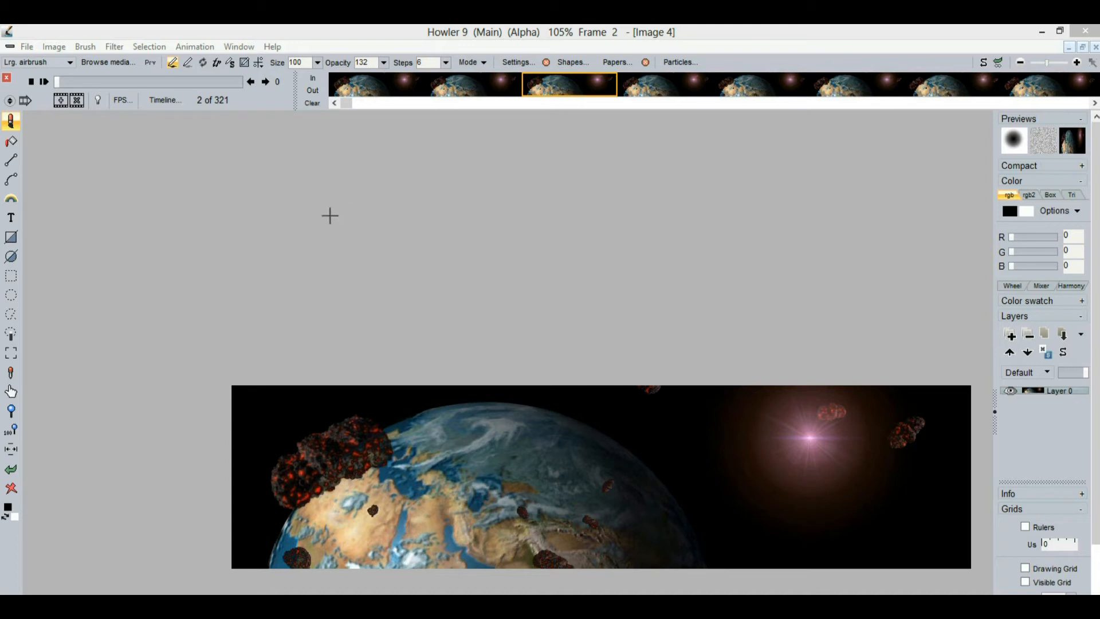
Step: Center the image in the workspace and return the animation to frame 0
left_click_drag(452, 275, 371, 197)
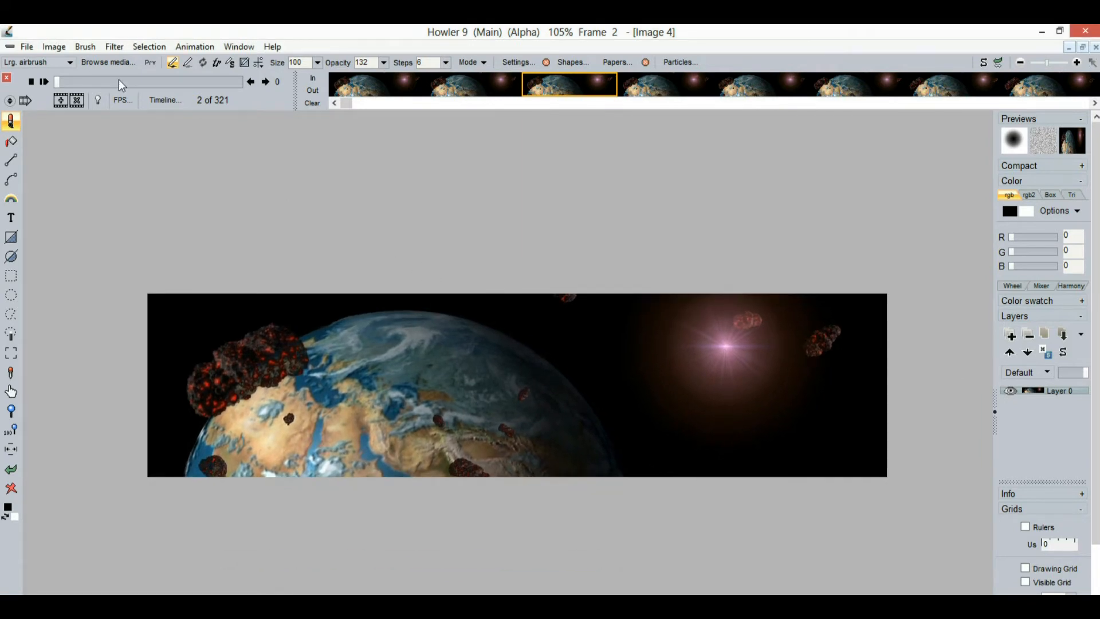
mouse_move(60, 77)
left_mouse_down()
mouse_move(82, 79)
mouse_move(46, 83)
left_mouse_up()
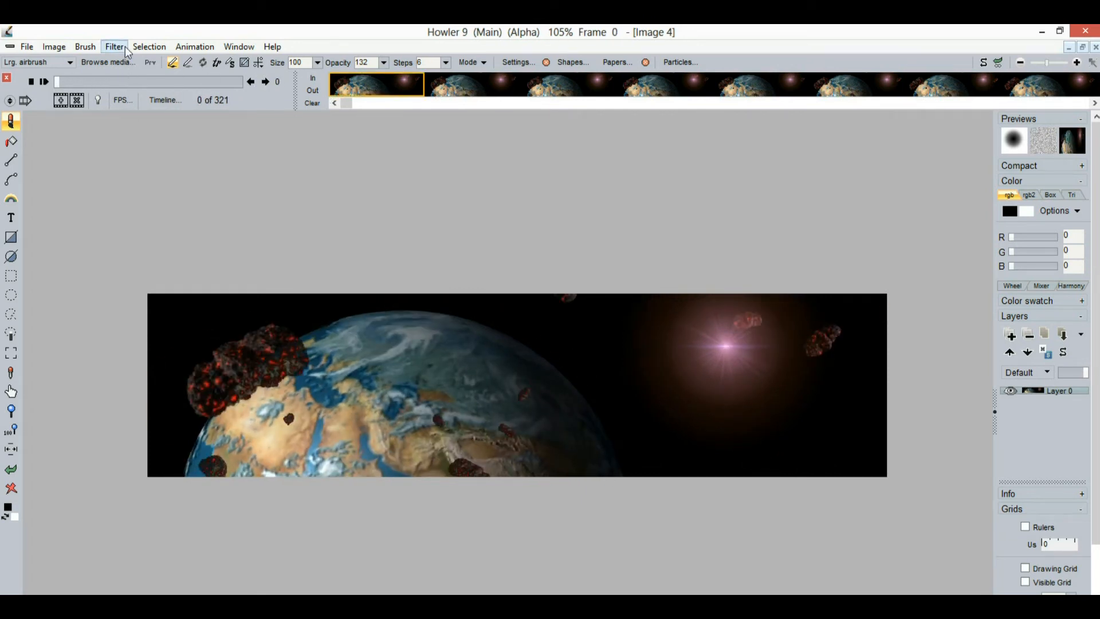
Step: Open the loader for an animated brush sequence and examine which image file types it accepts
left_click(81, 48)
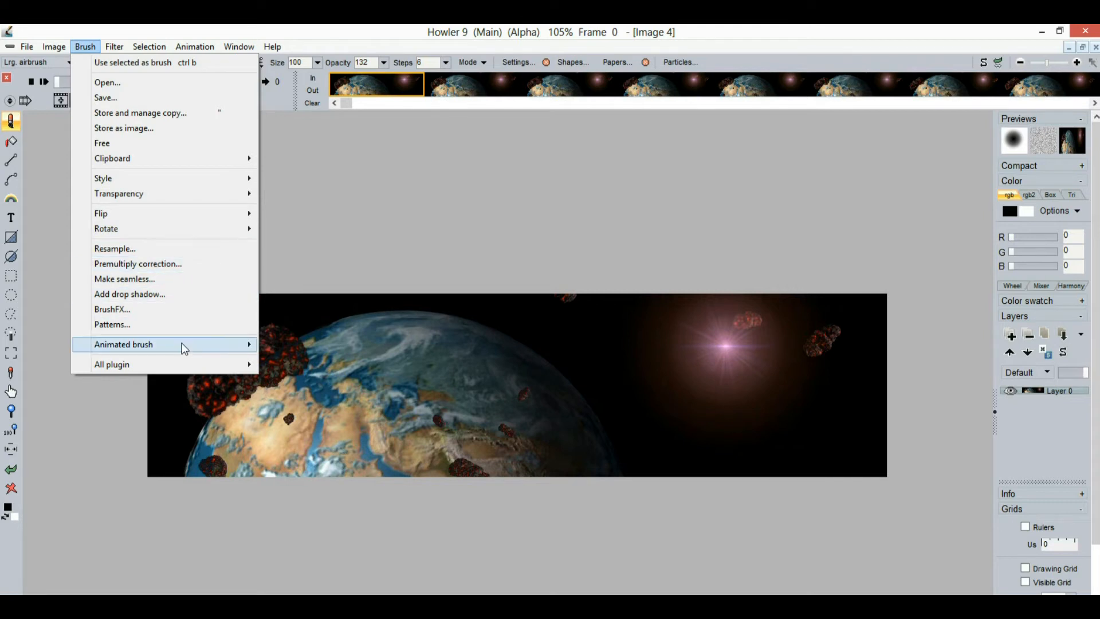
mouse_move(183, 346)
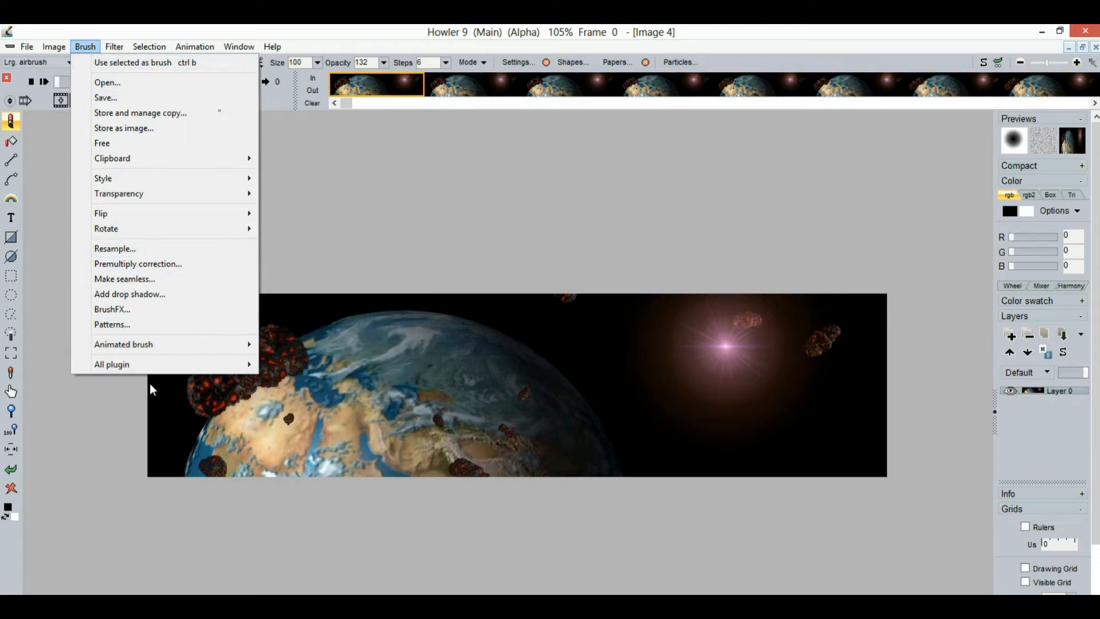
mouse_move(129, 346)
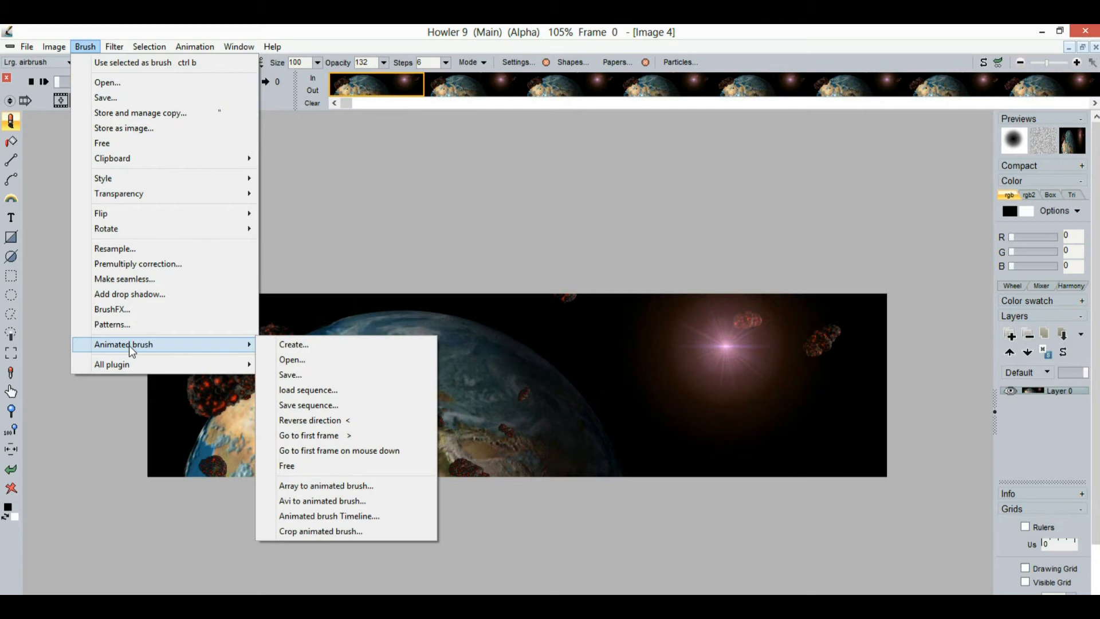
left_click(314, 395)
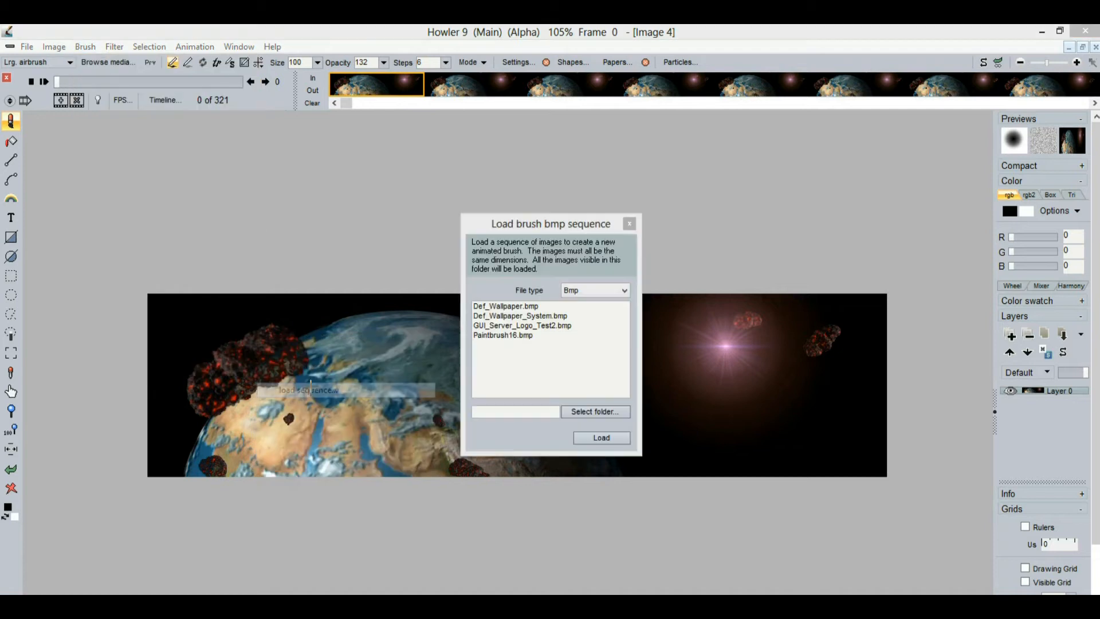
left_click(593, 290)
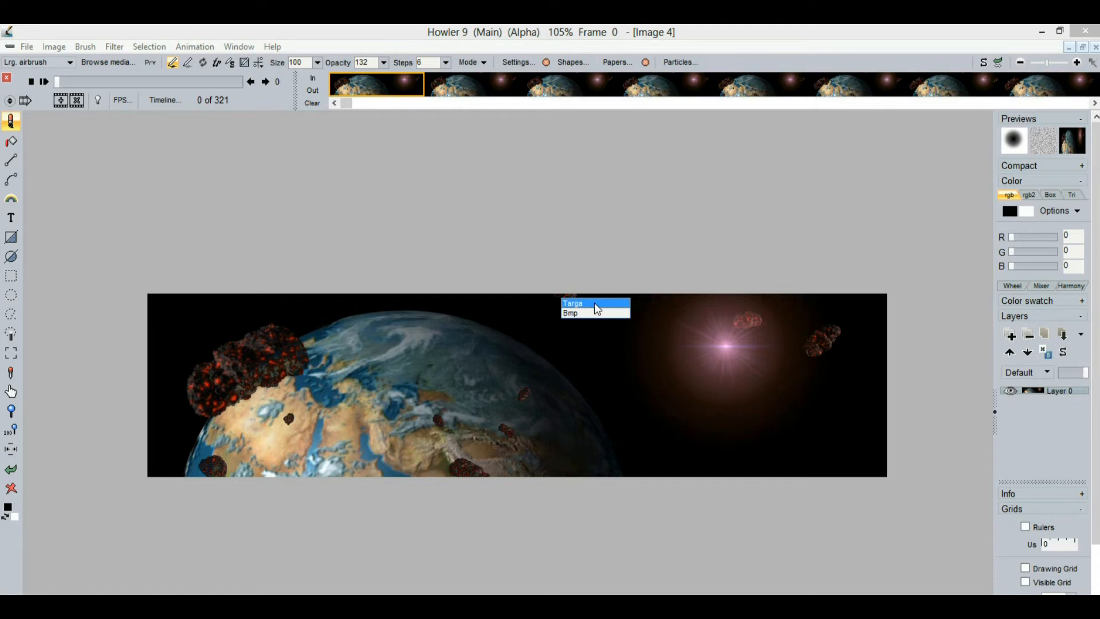
Step: Switch to the folder with the rendered falling-girl PNG frames and launch QuickTime Player
left_click(414, 196)
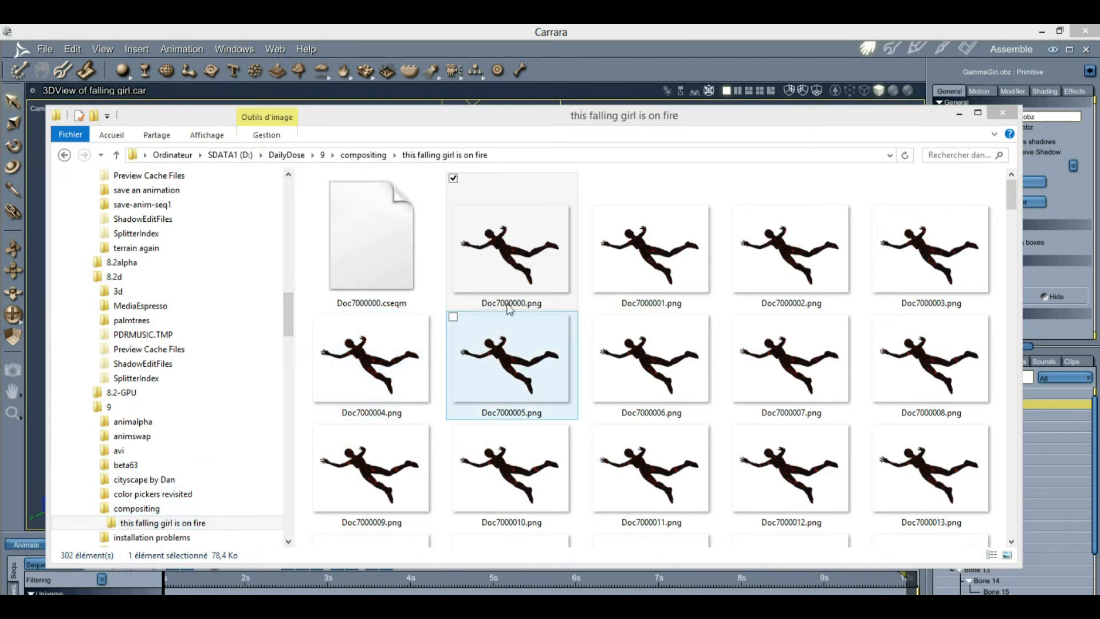
left_click(530, 253)
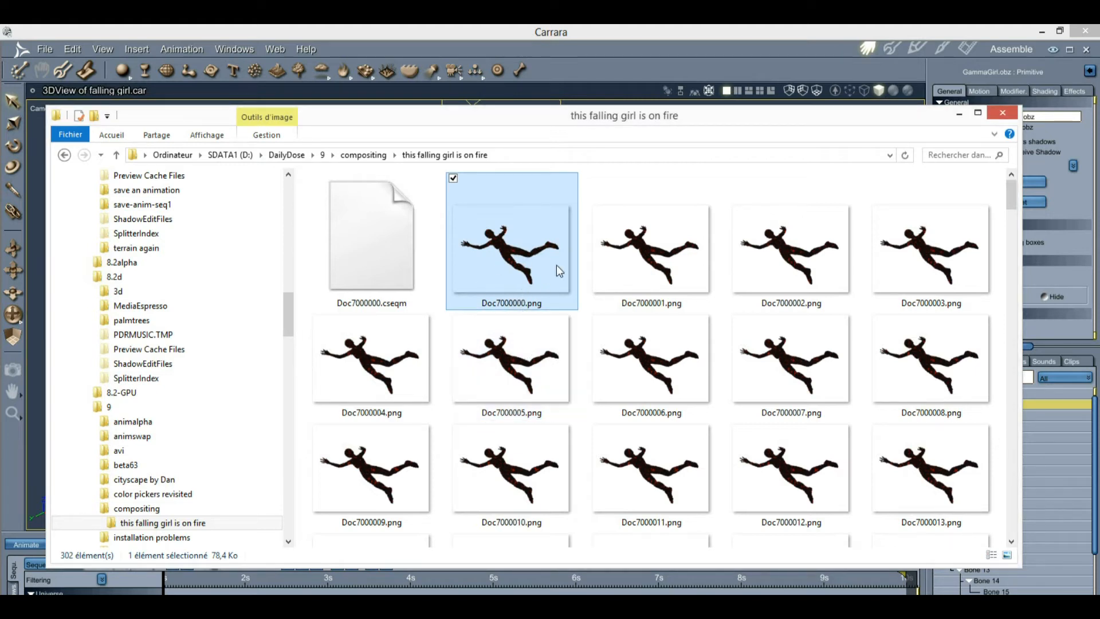
mouse_move(536, 391)
left_click(16, 613)
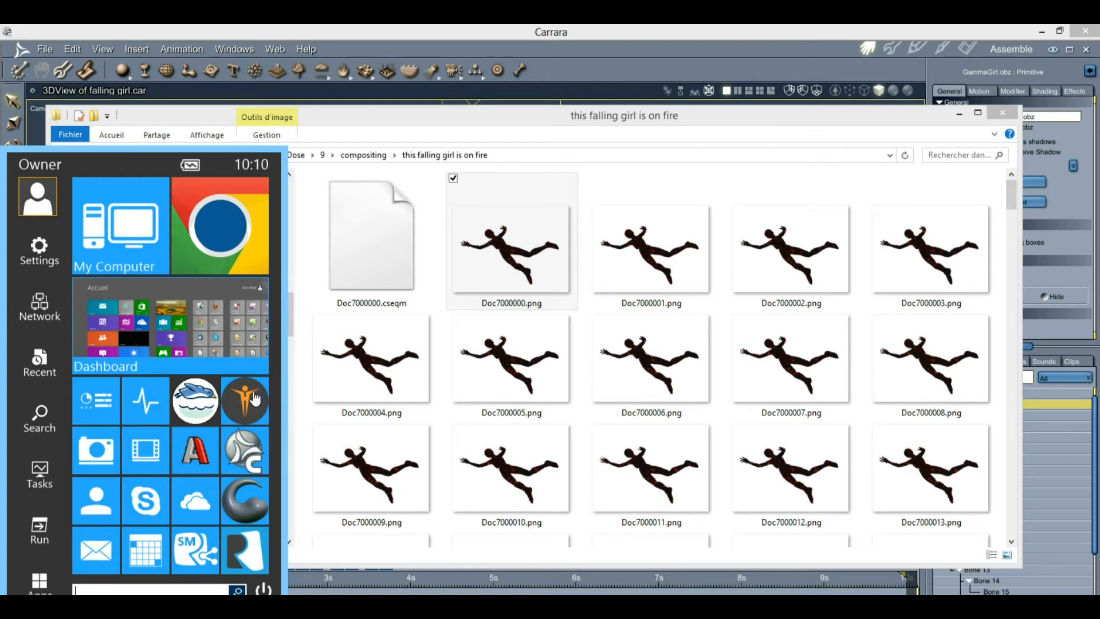
mouse_move(293, 416)
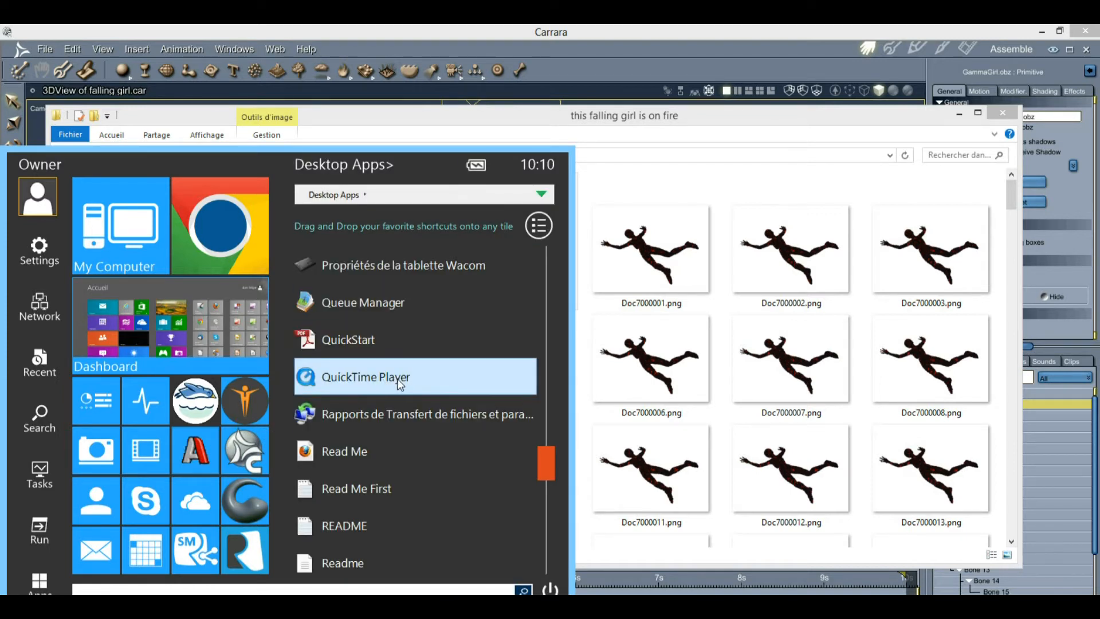
left_click(448, 370)
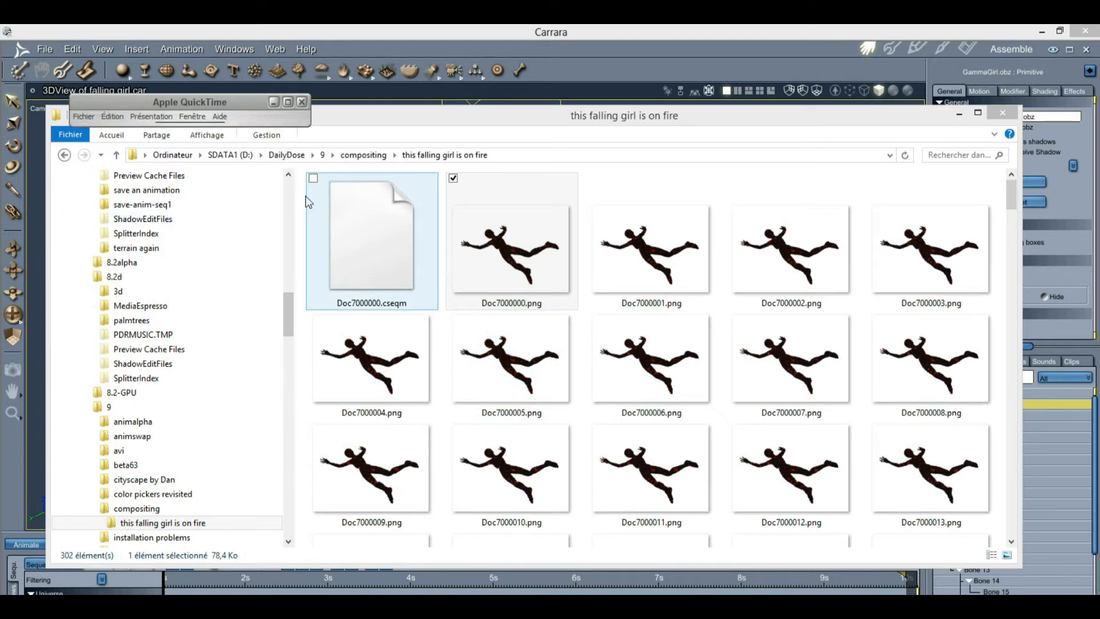
Step: Open a new QuickTime player window, close the empty Apple QuickTime window and reposition the new one
left_click_drag(530, 101, 662, 102)
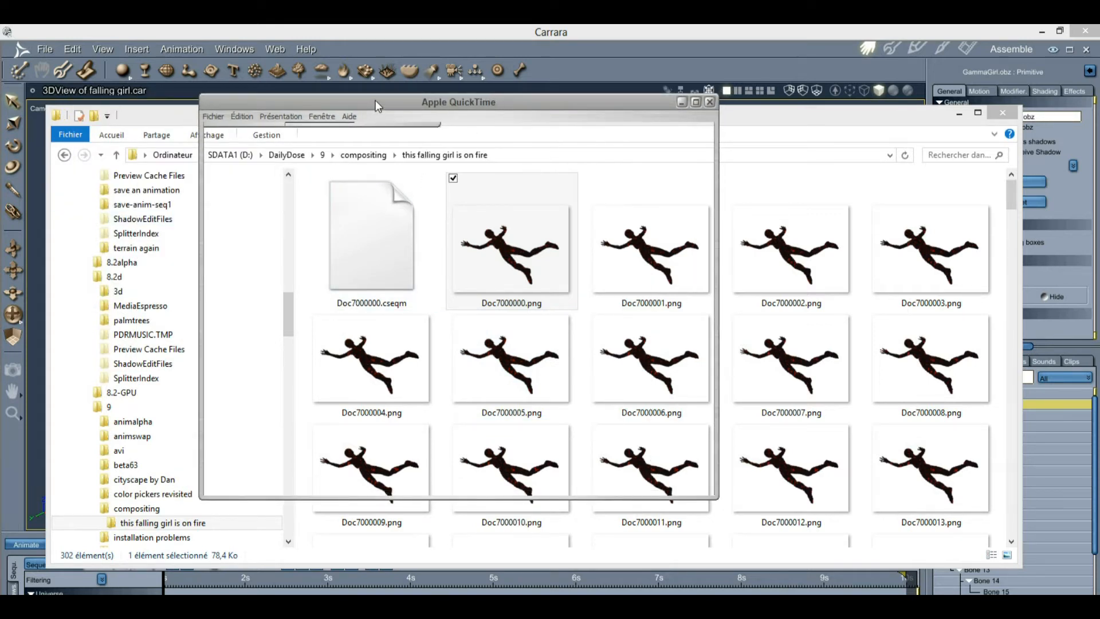
left_click_drag(375, 100, 375, 114)
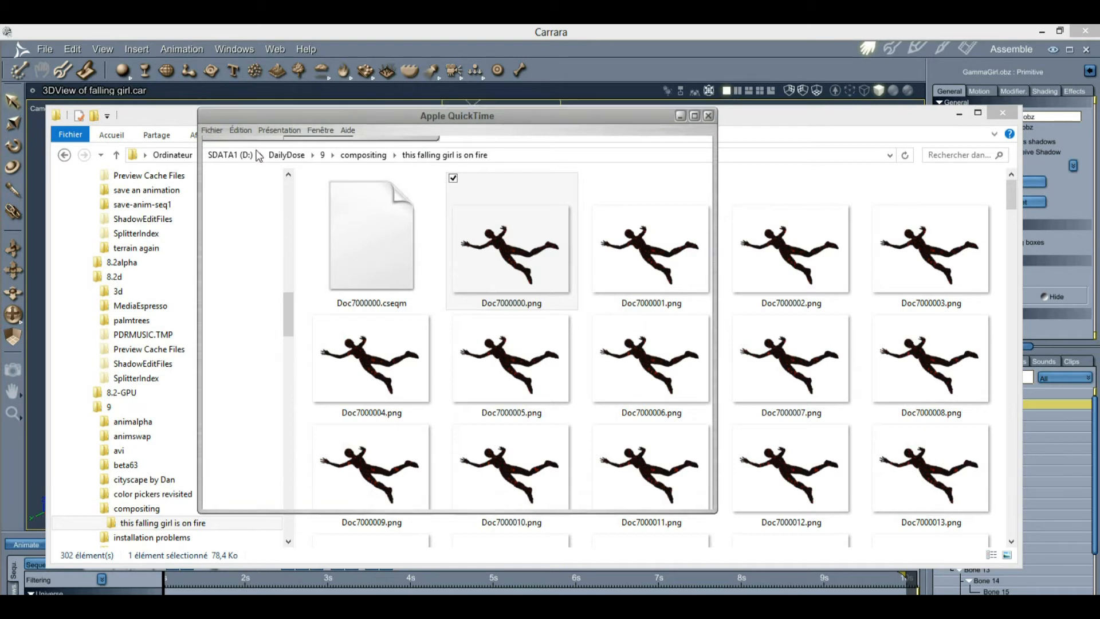
left_click(212, 130)
left_click(235, 144)
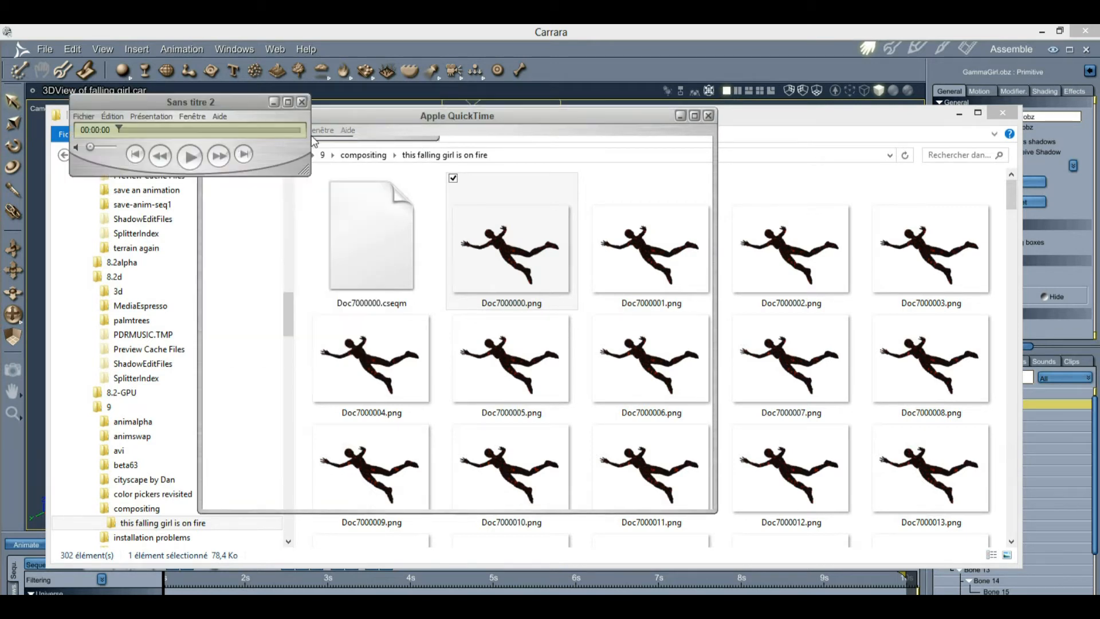
left_click(708, 116)
left_click_drag(258, 106, 387, 157)
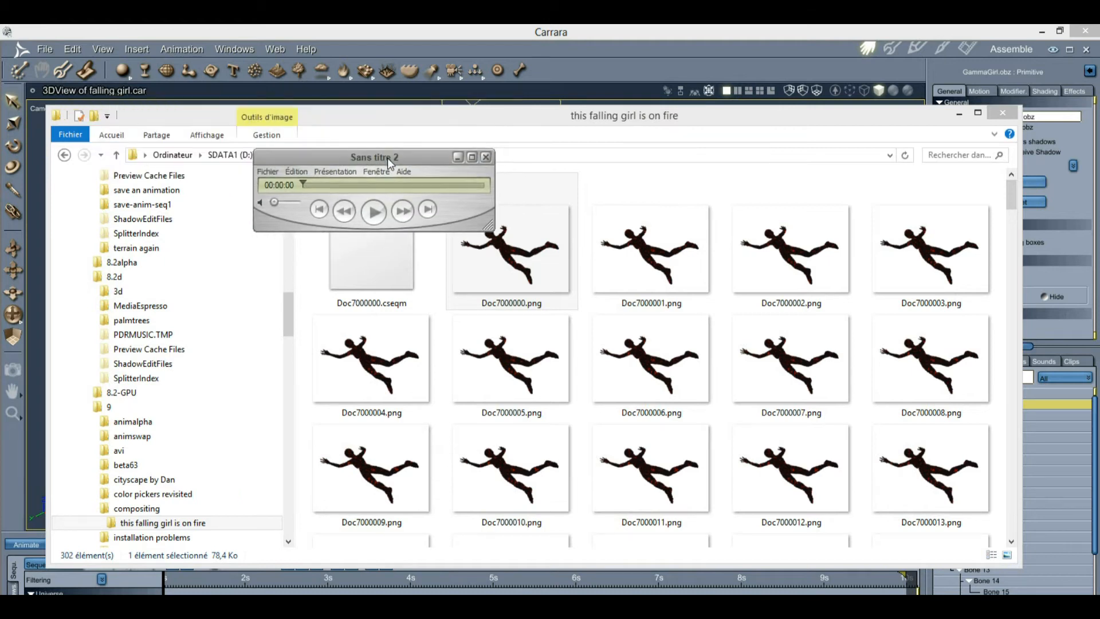
Step: Start opening an image sequence and browse to DailyDose > 9 > compositing > this falling girl is on fire on drive D
left_click(275, 167)
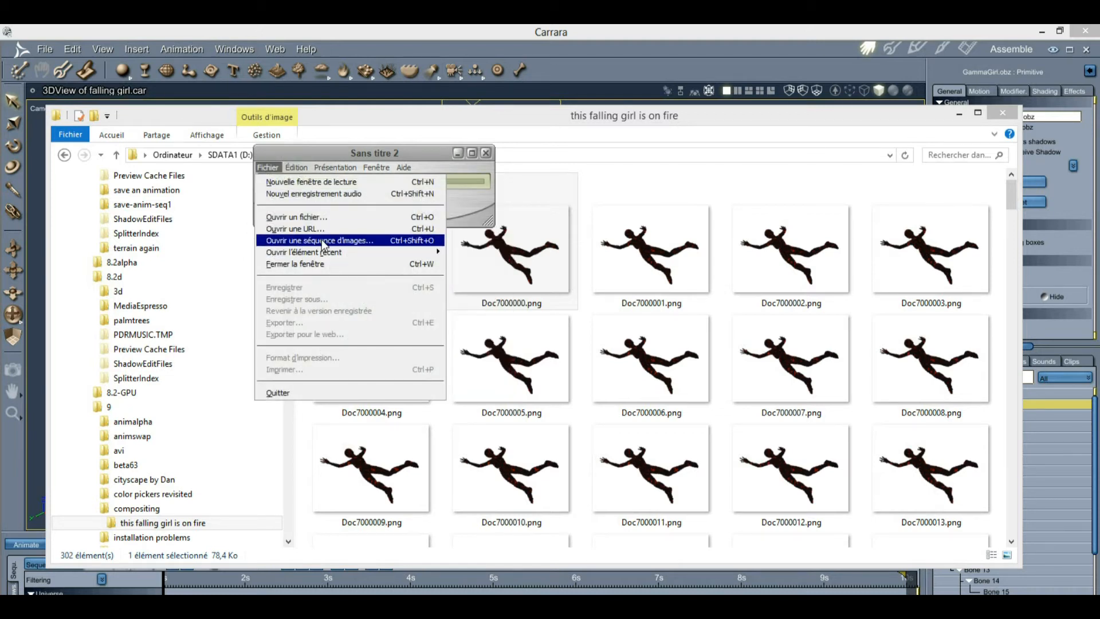
left_click(293, 244)
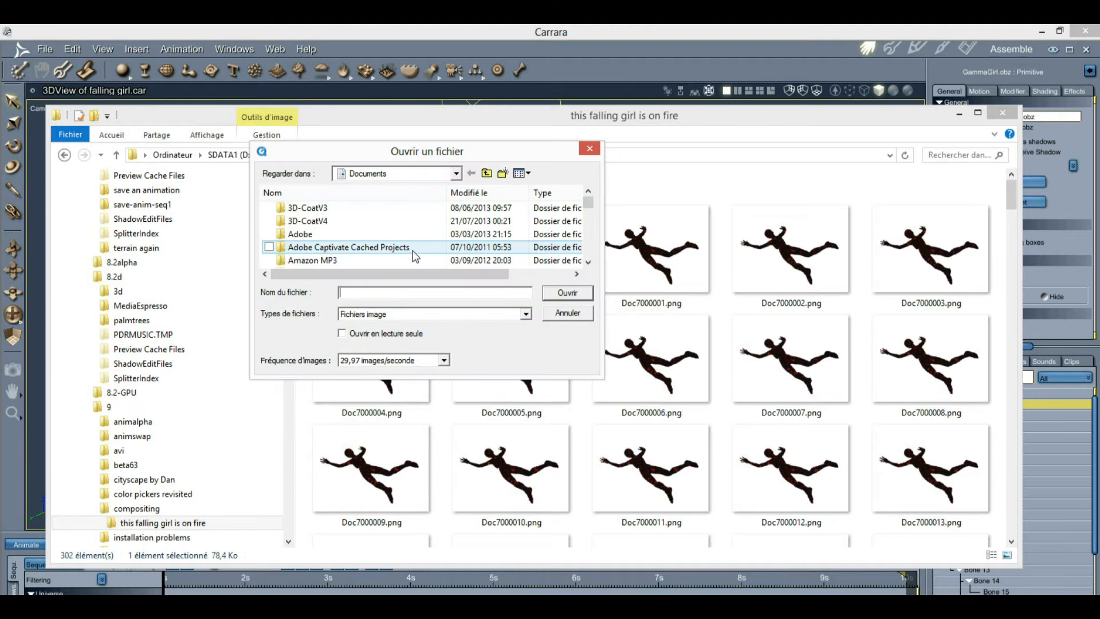
left_click(410, 170)
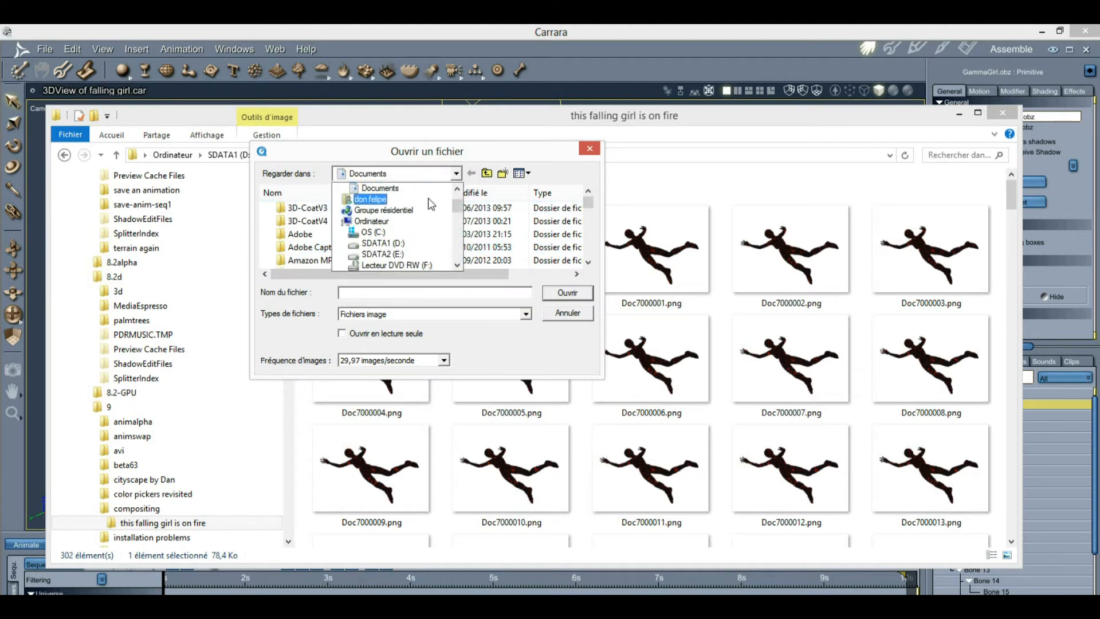
left_click(378, 242)
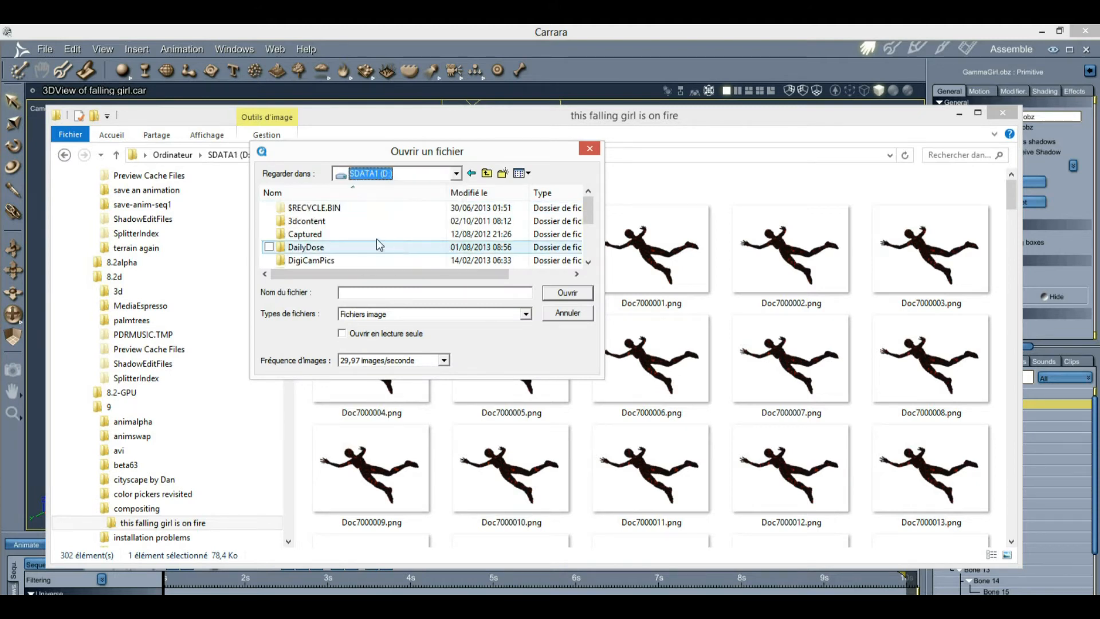
double_click(337, 247)
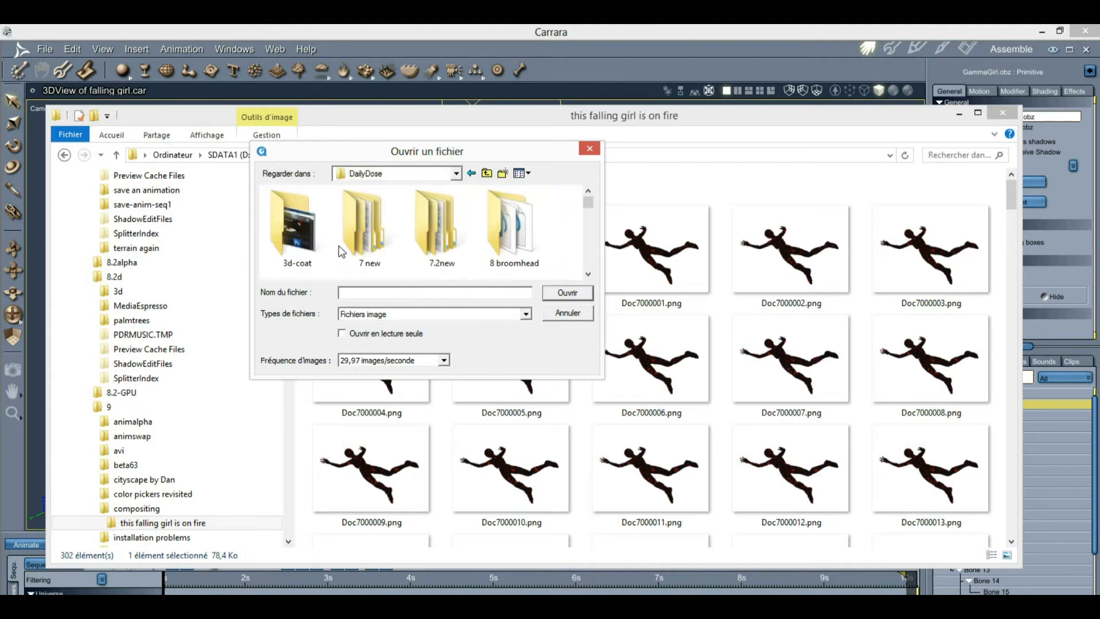
left_click(586, 259)
left_click(587, 258)
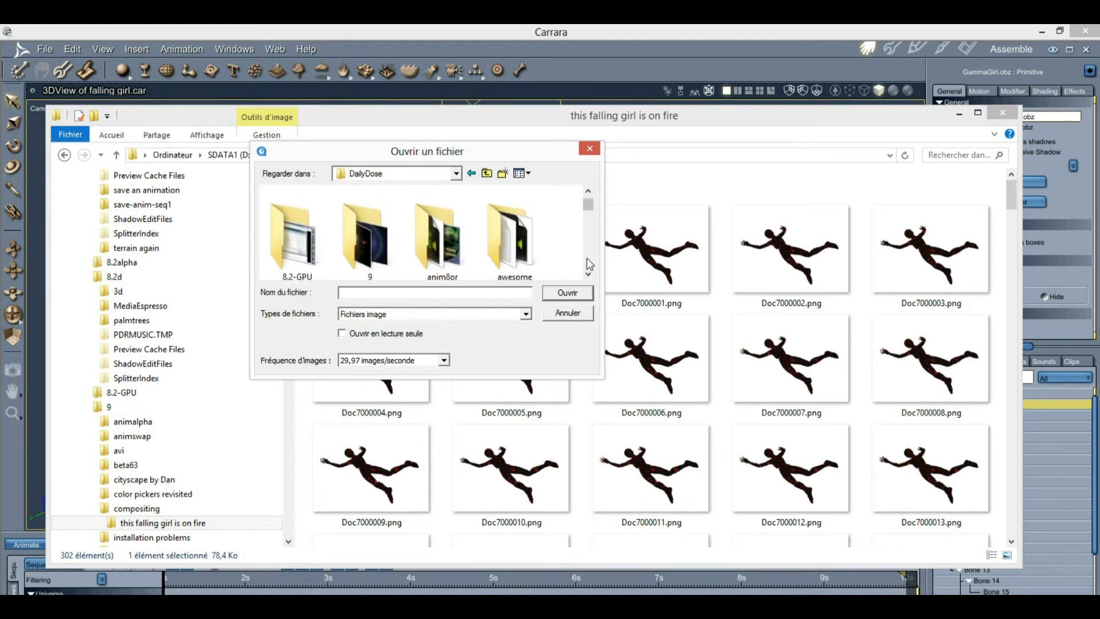
double_click(369, 252)
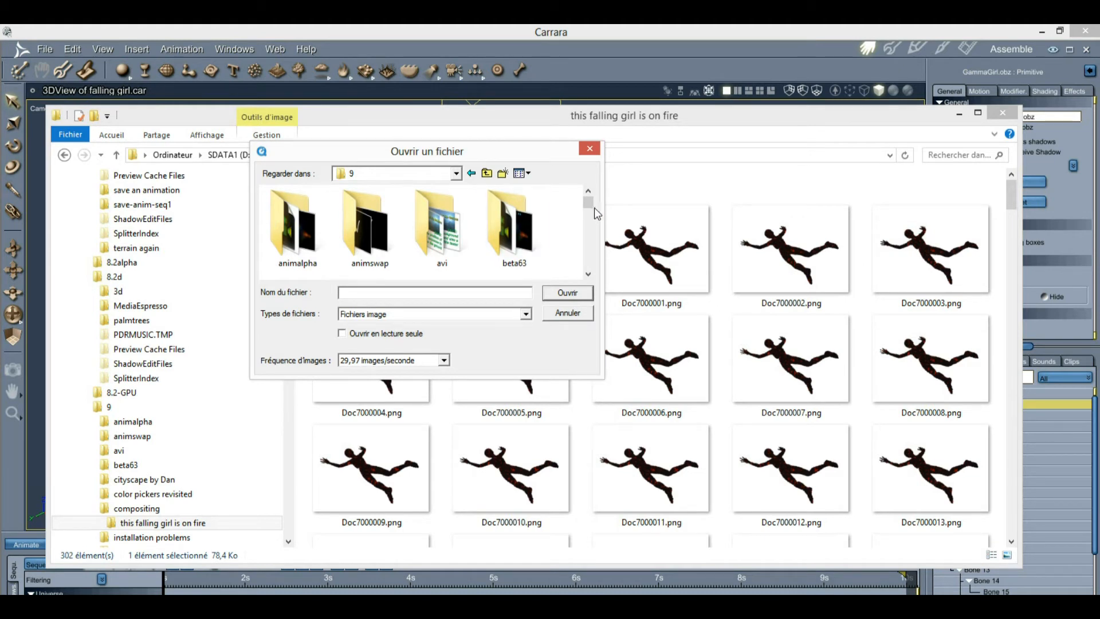
left_click_drag(591, 205, 593, 214)
double_click(445, 228)
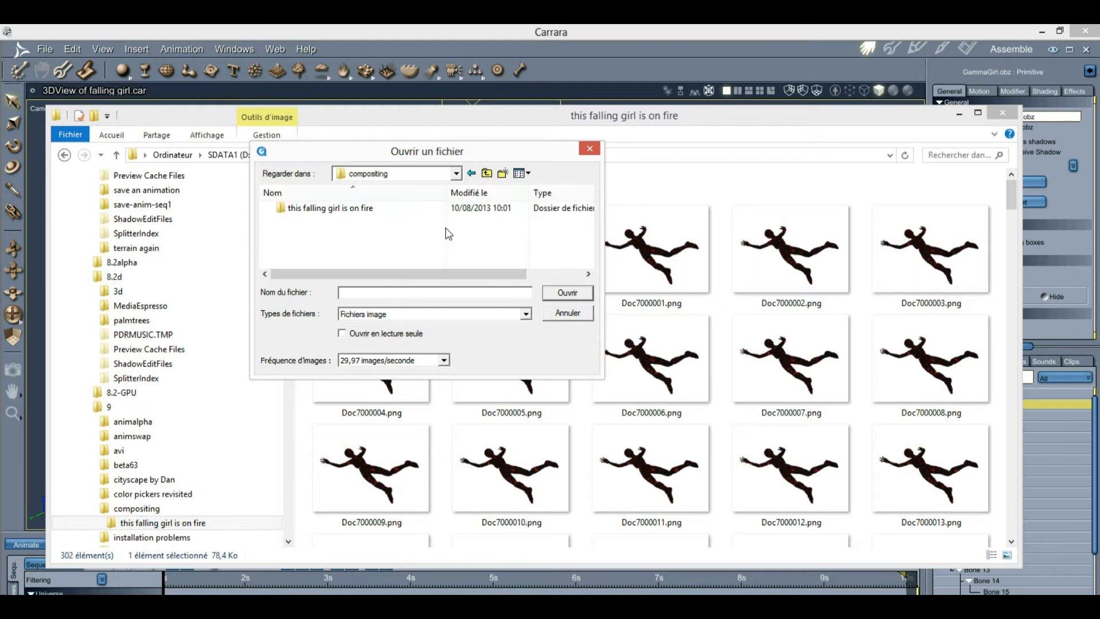
double_click(305, 206)
Step: Open the image sequence starting at Doc7000000.png with a frame rate of 30 images per second
left_click_drag(458, 154, 323, 103)
mouse_move(450, 152)
left_mouse_down()
mouse_move(449, 175)
mouse_move(448, 138)
left_mouse_up()
left_click(166, 188)
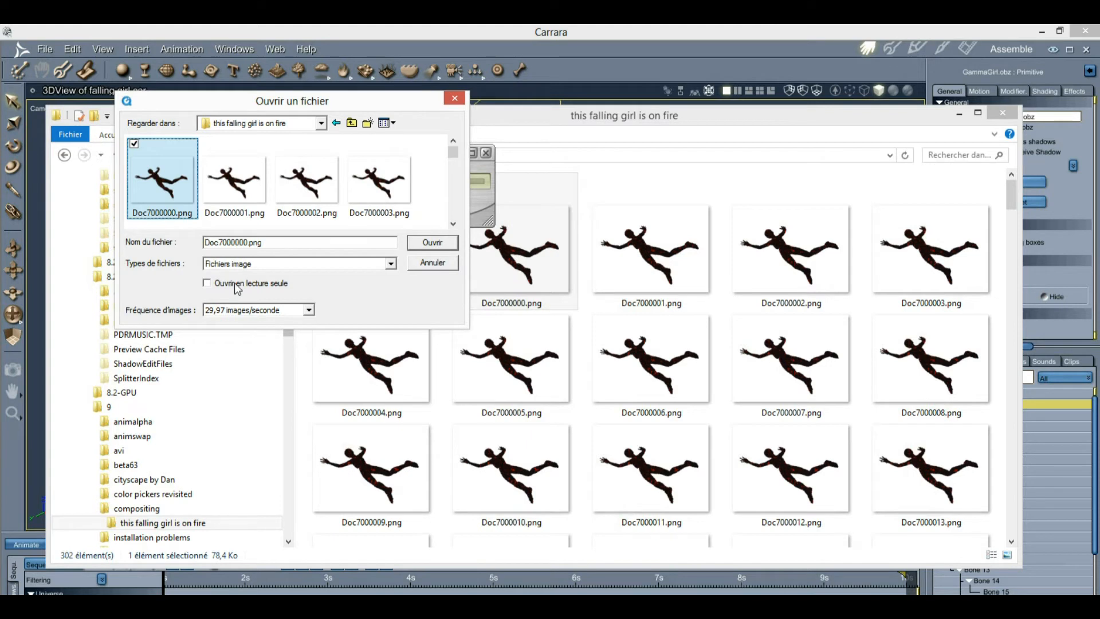
left_click(308, 309)
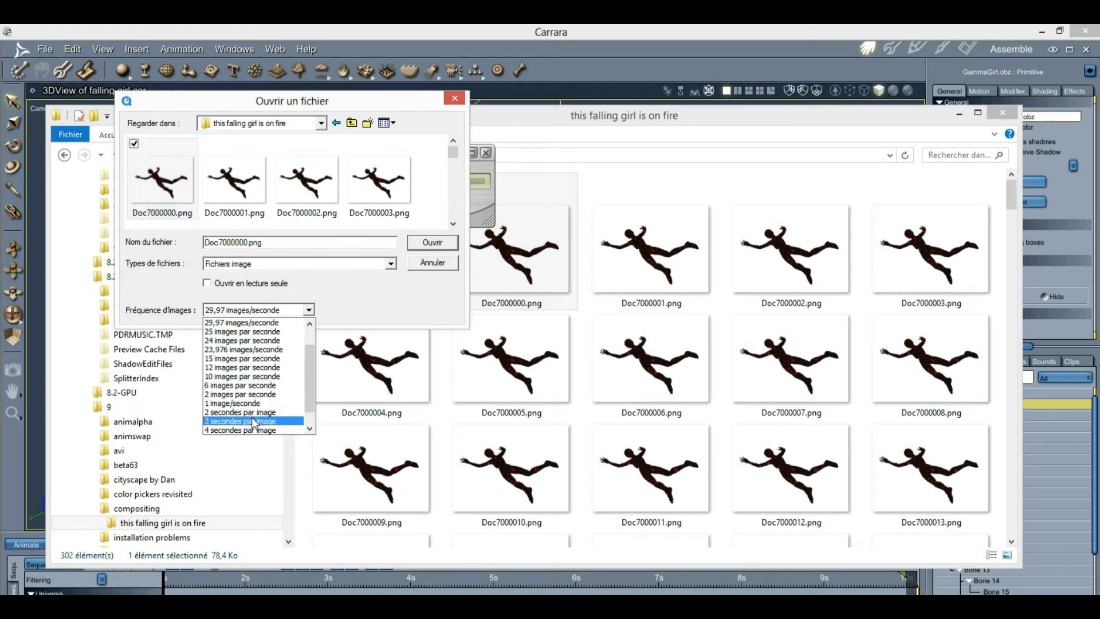
scroll(261, 347, "up", 1)
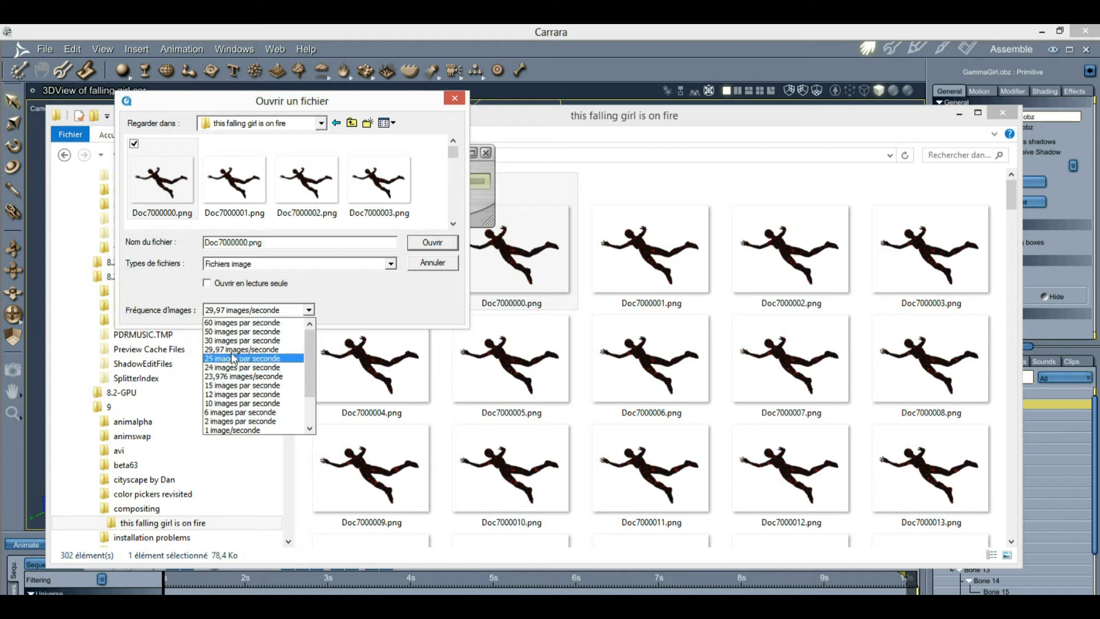
left_click(242, 344)
left_click(457, 246)
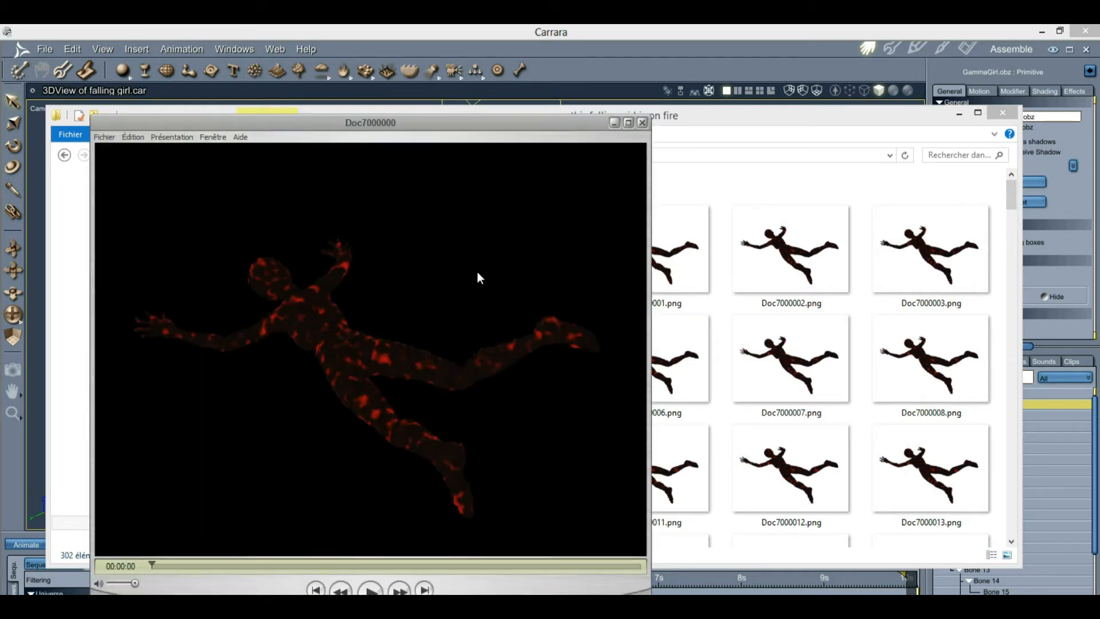
Step: Reposition the movie window, play the falling-girl sequence briefly and rewind it to the start
left_click_drag(301, 122, 356, 63)
mouse_move(211, 504)
left_mouse_down()
mouse_move(462, 511)
mouse_move(211, 515)
left_mouse_up()
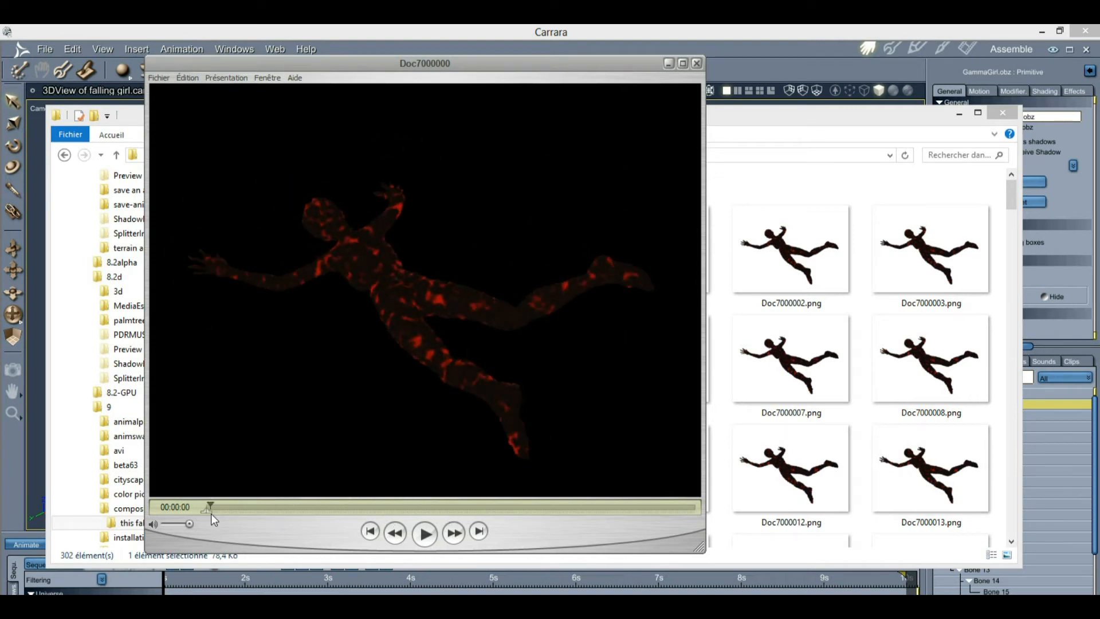
left_click(431, 533)
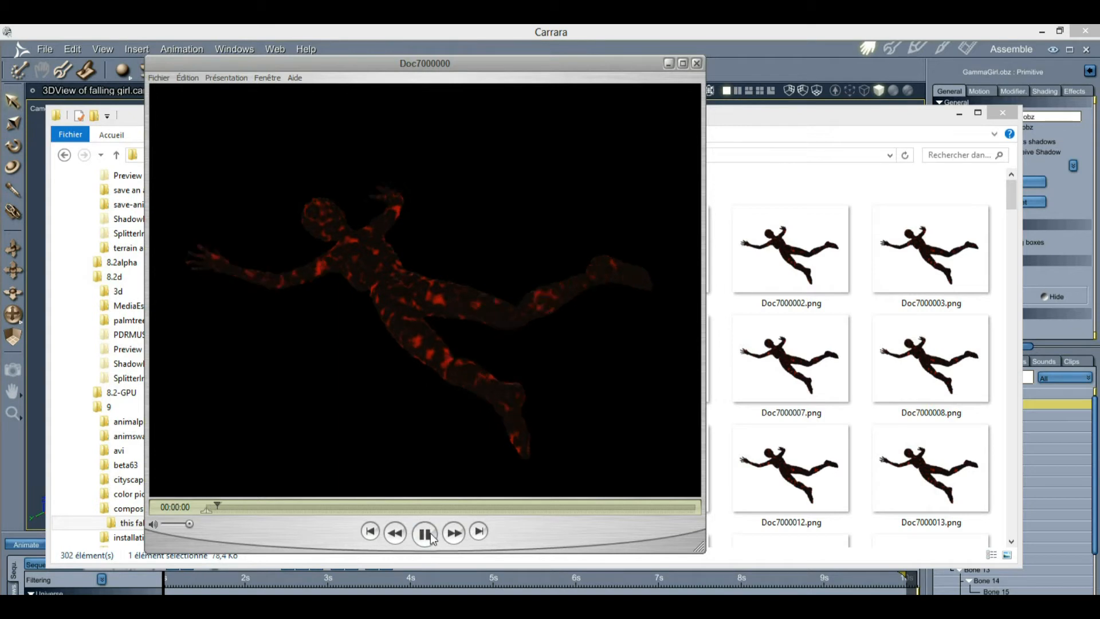
left_click_drag(263, 502, 200, 506)
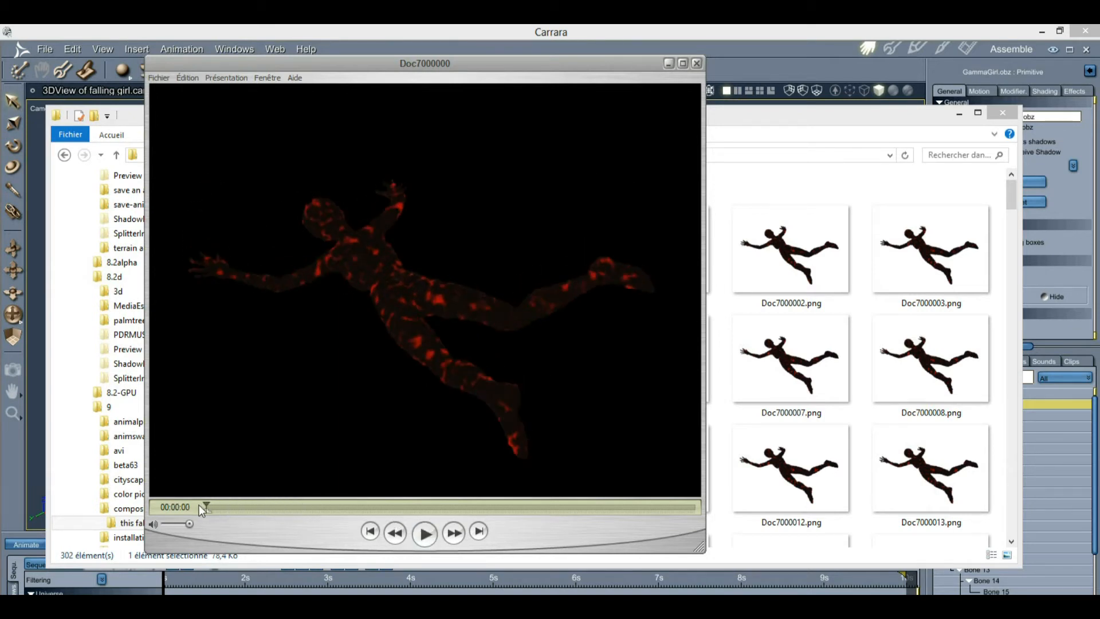
Step: Start exporting the falling-girl movie into its source folder as an image sequence (Séquence vers Suite d'images)
left_click(159, 77)
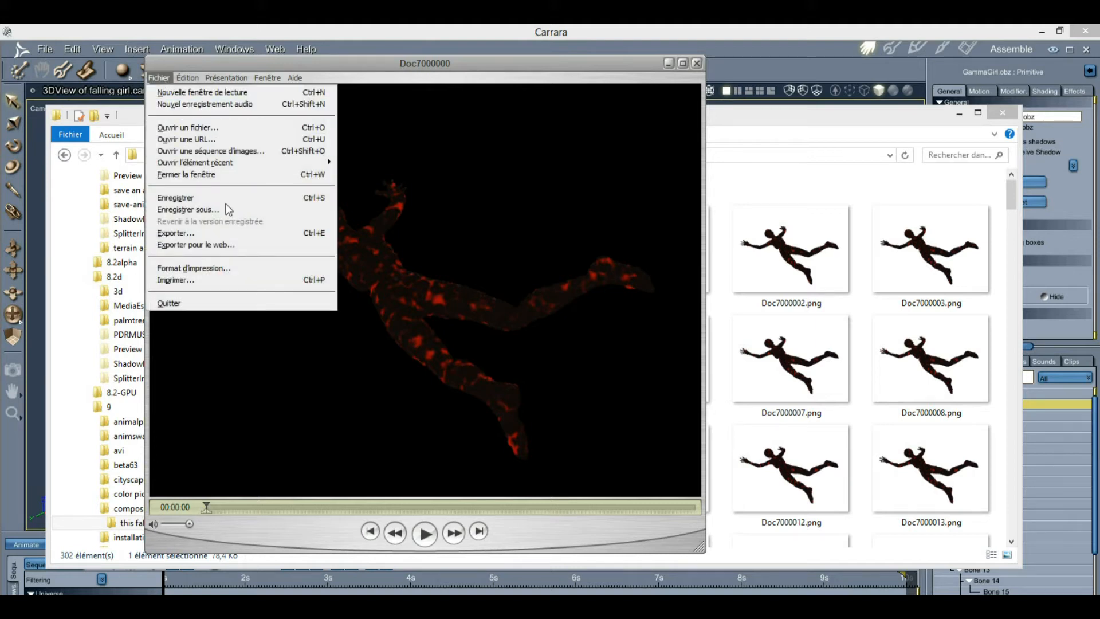
left_click(230, 233)
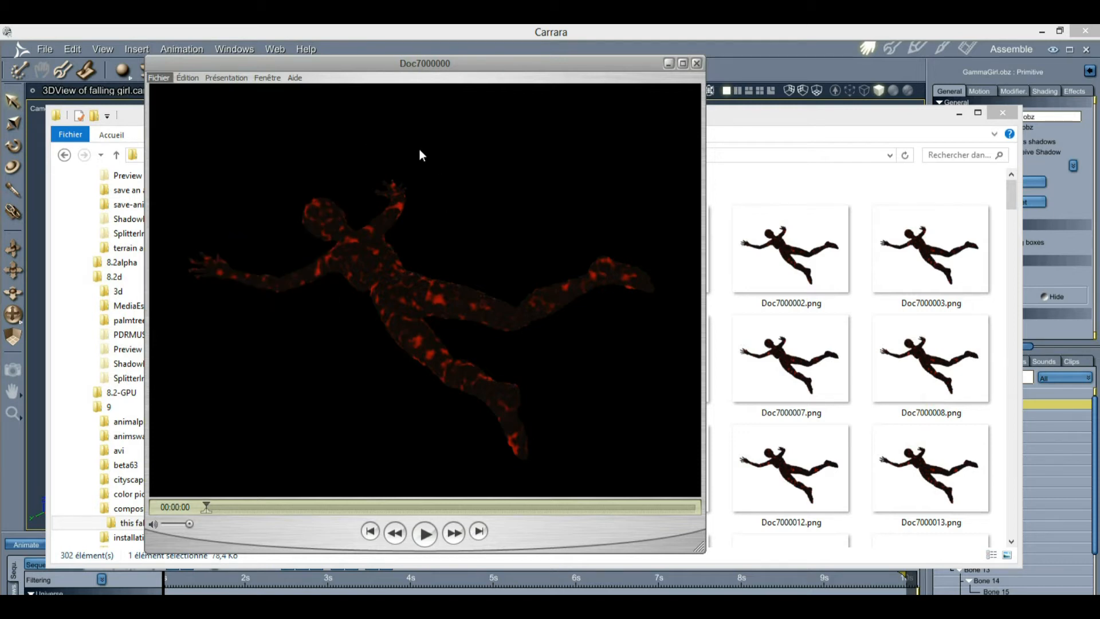
left_click_drag(513, 152, 422, 143)
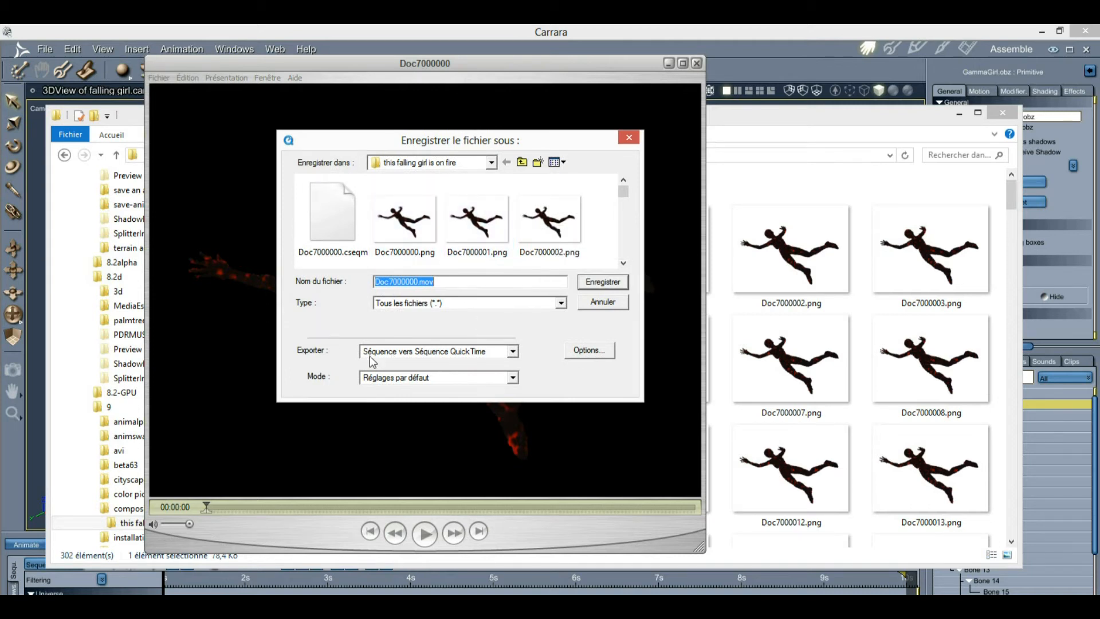
left_click(415, 352)
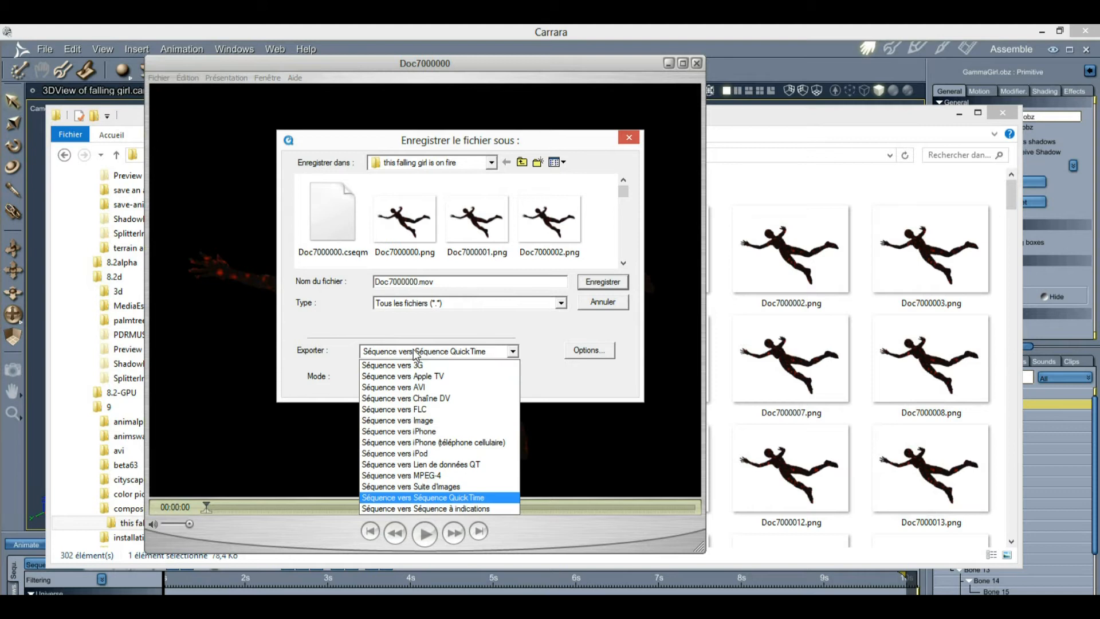
left_click(412, 487)
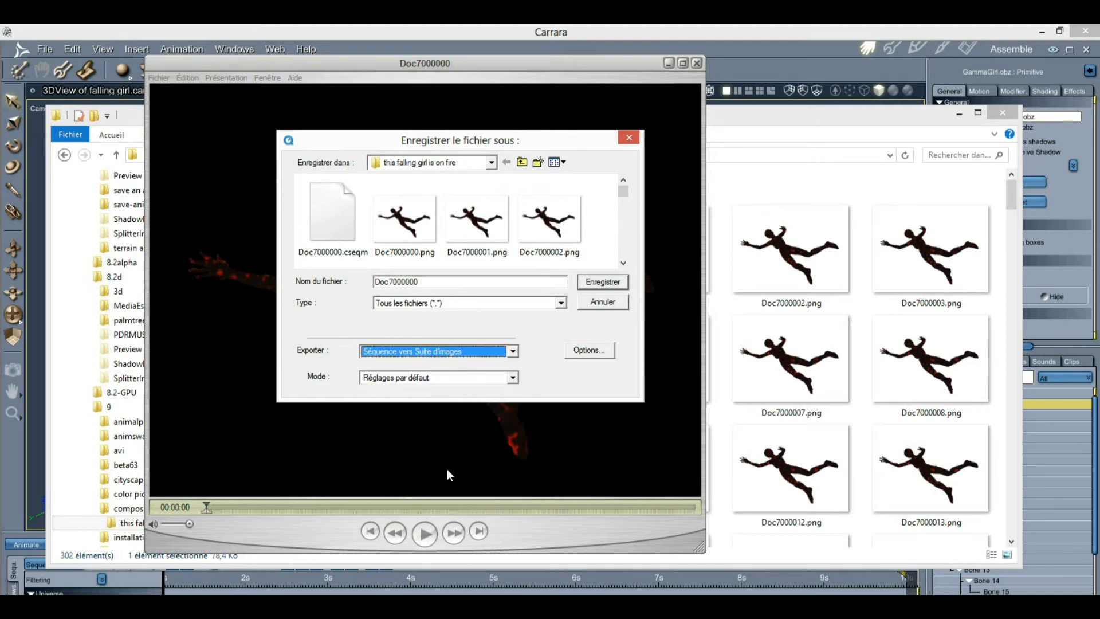
left_click(512, 351)
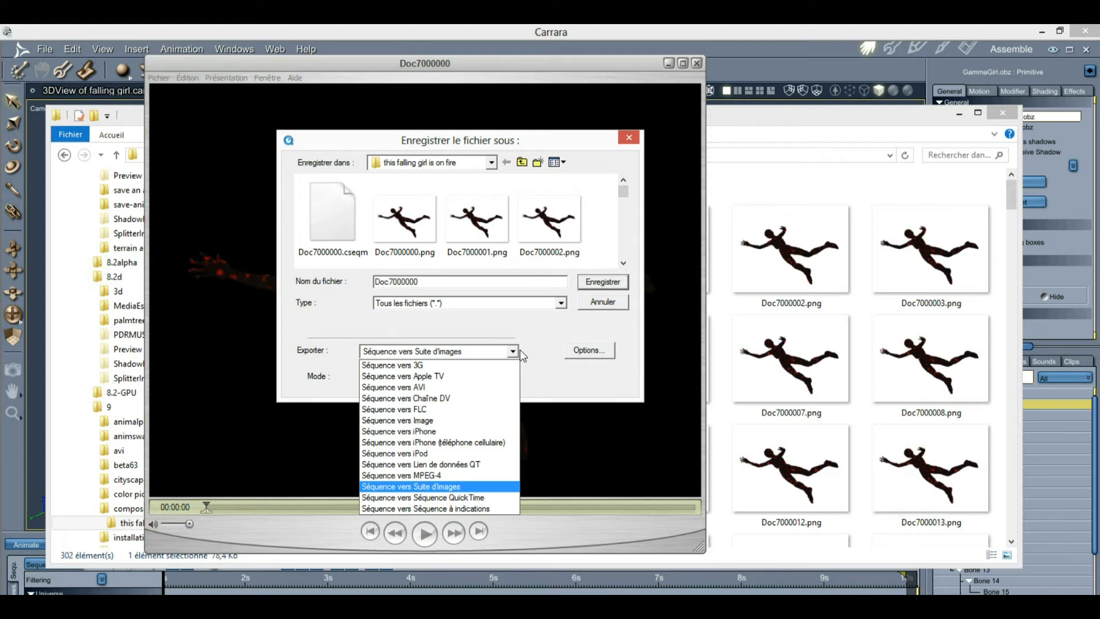
left_click(533, 344)
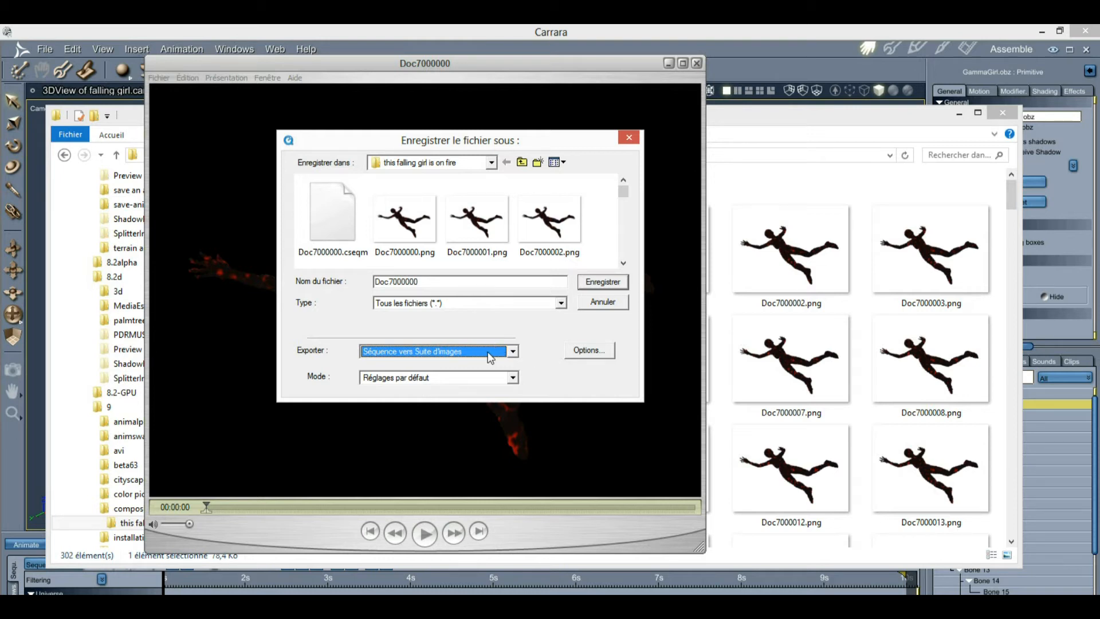
Step: Set the image sequence export to TGA format at 30 images per second, without a space before the number
left_click(593, 354)
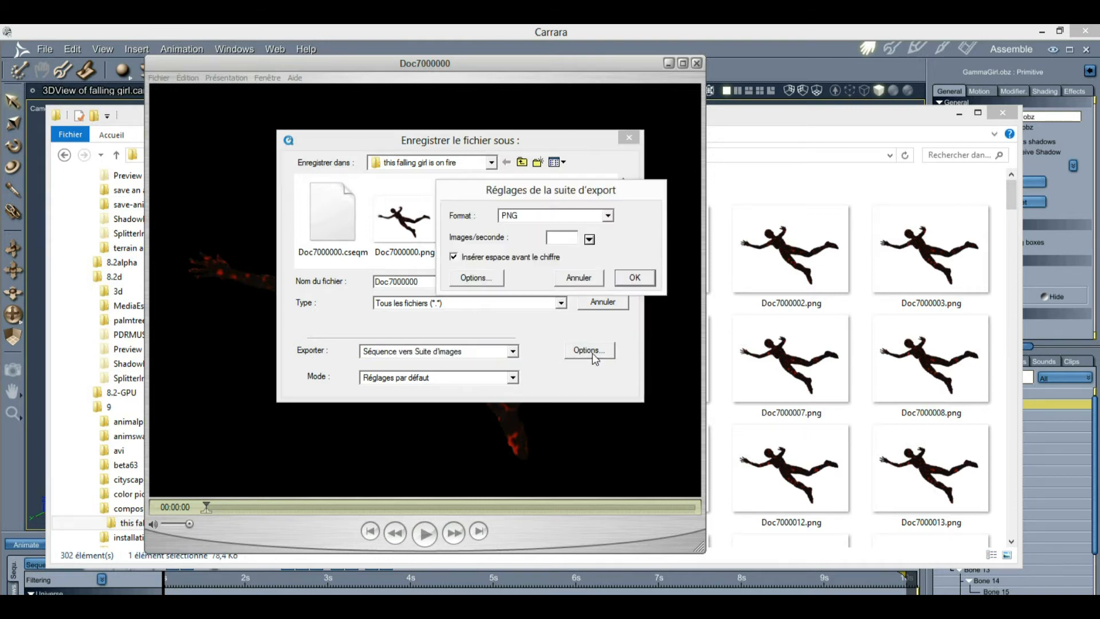
left_click(519, 216)
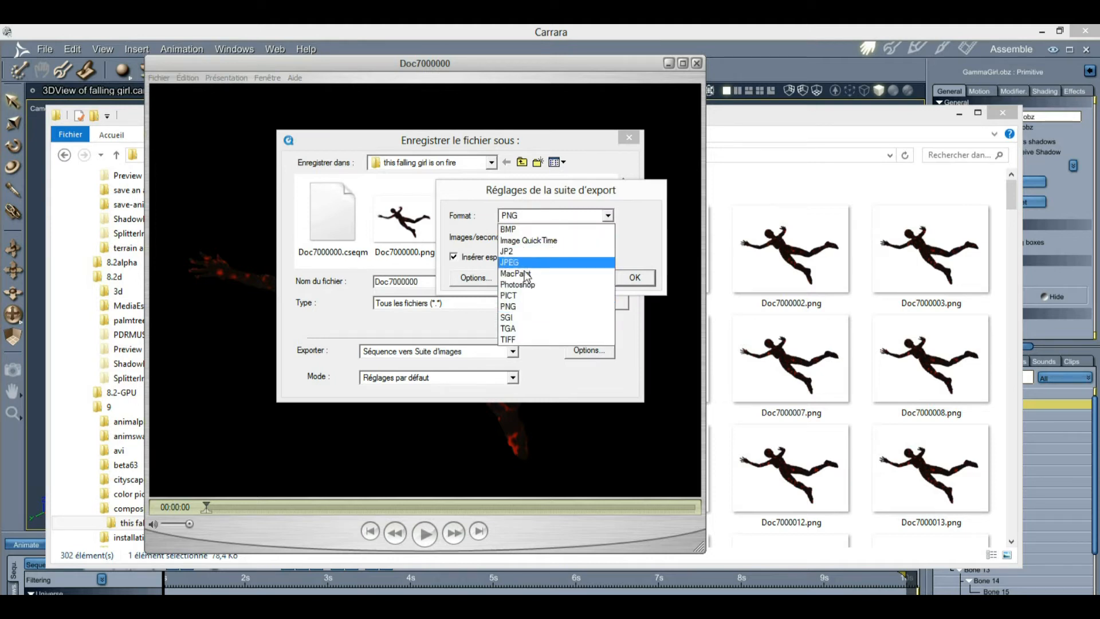
left_click(522, 329)
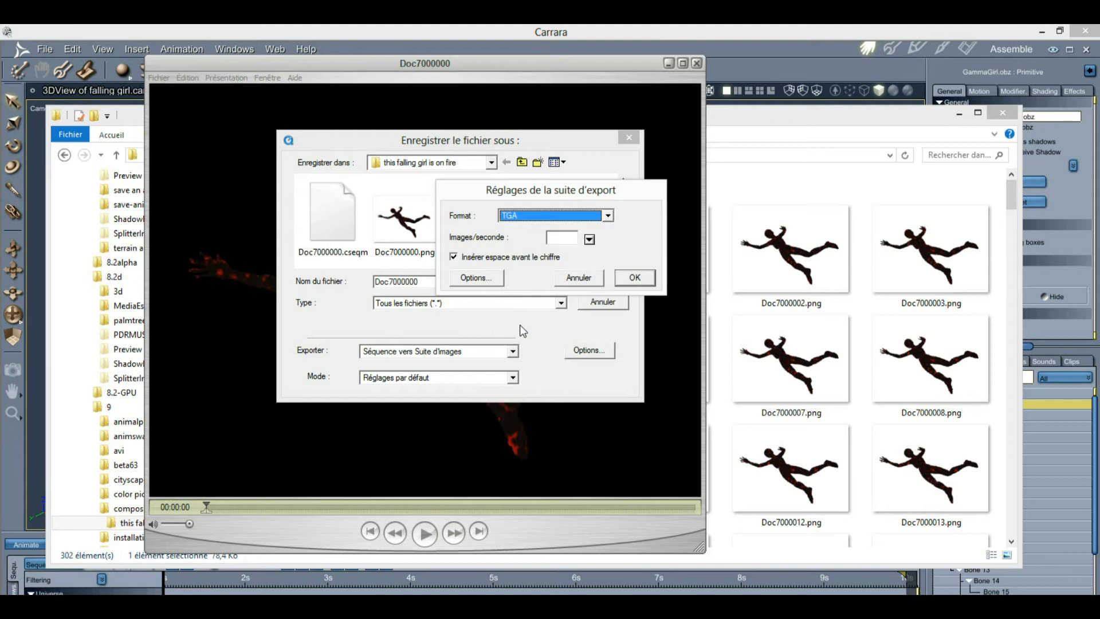
left_click(533, 217)
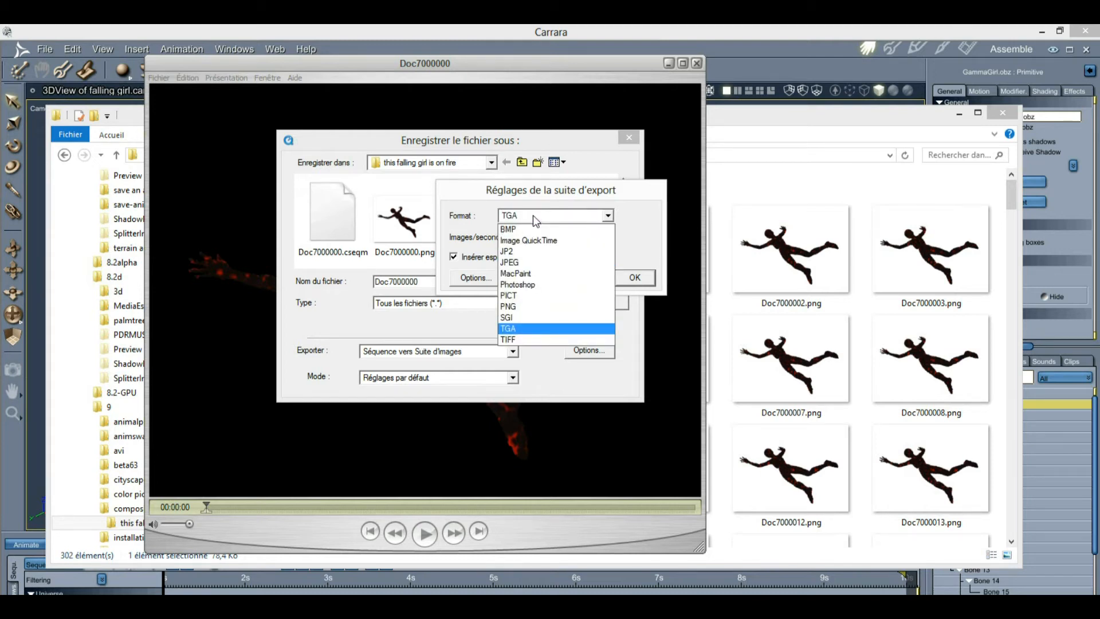
left_click(533, 215)
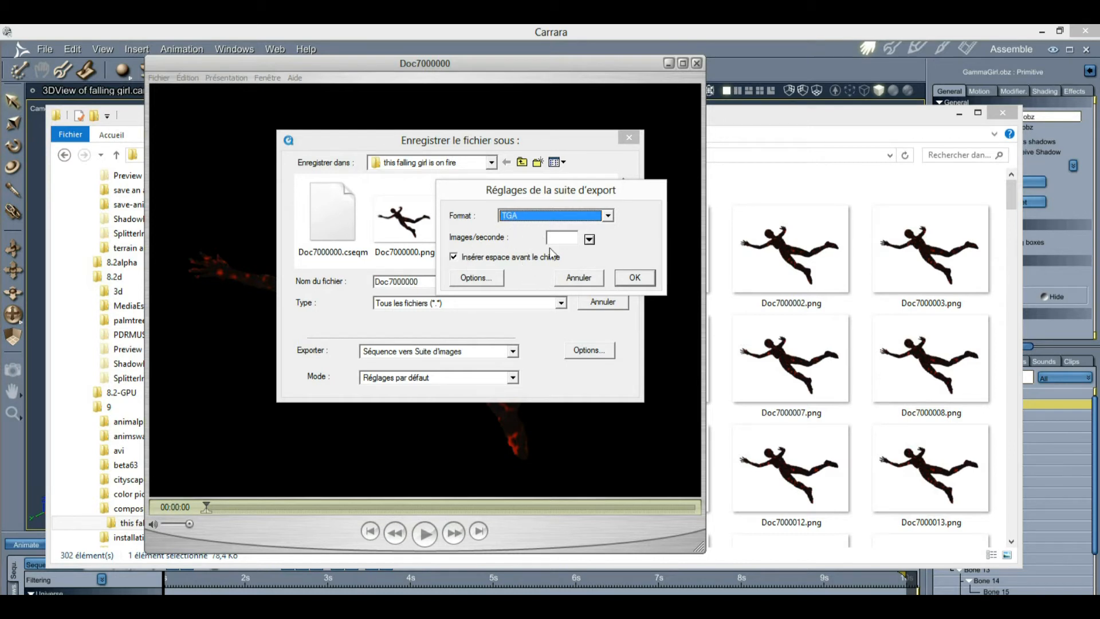
left_click(589, 239)
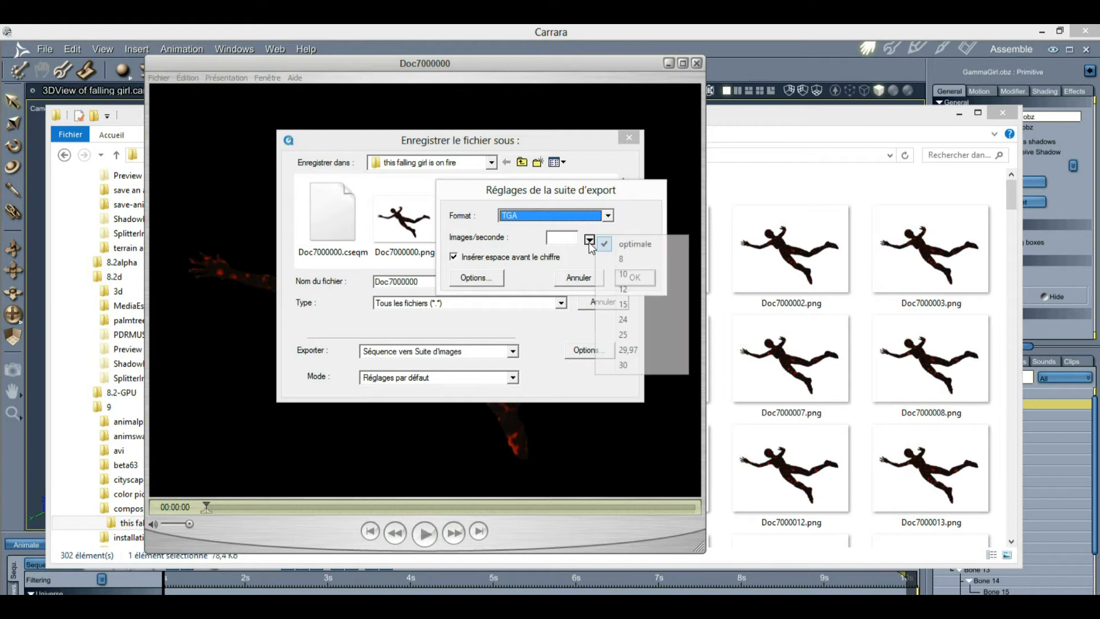
left_click(627, 367)
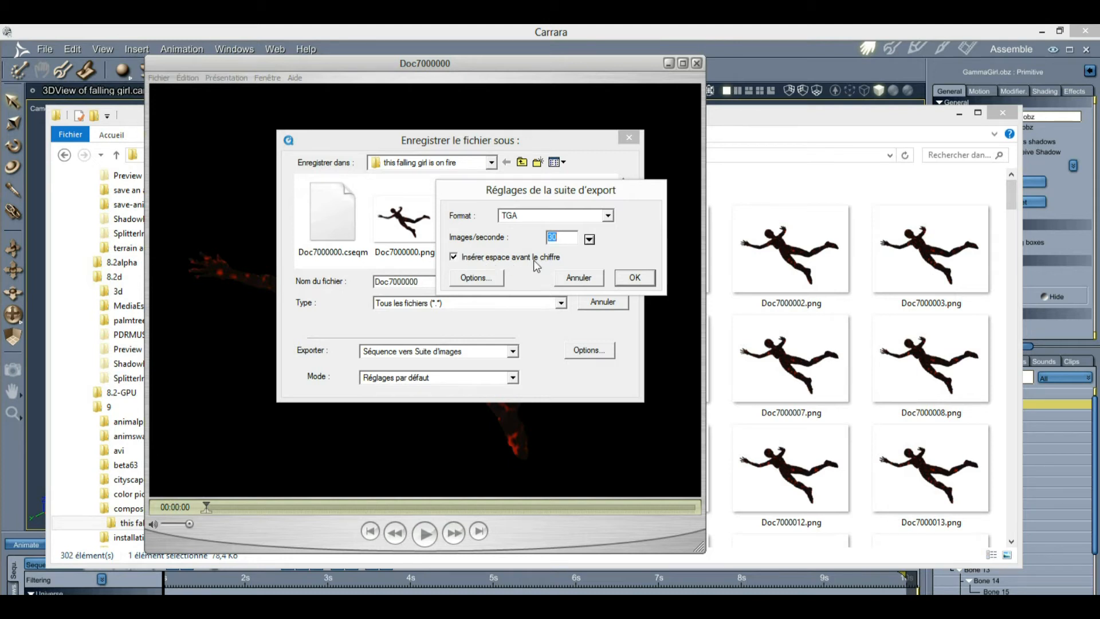
left_click(455, 257)
Step: Set the TGA colour depth to Millions de couleurs+ and export the sequence under the name Doc7000000
left_click(484, 280)
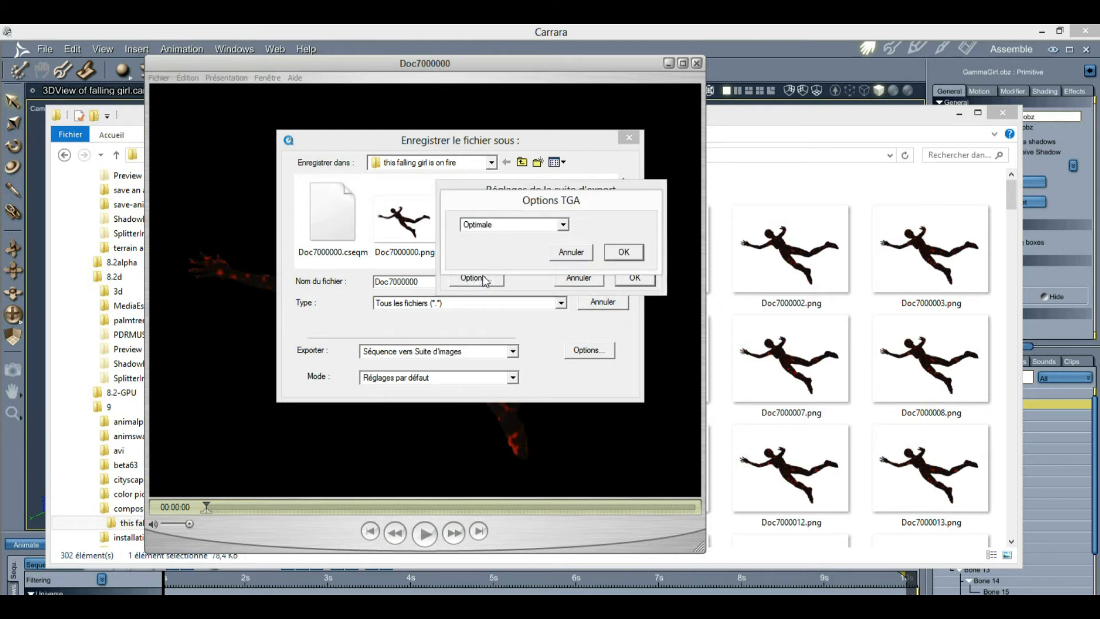
left_click(504, 226)
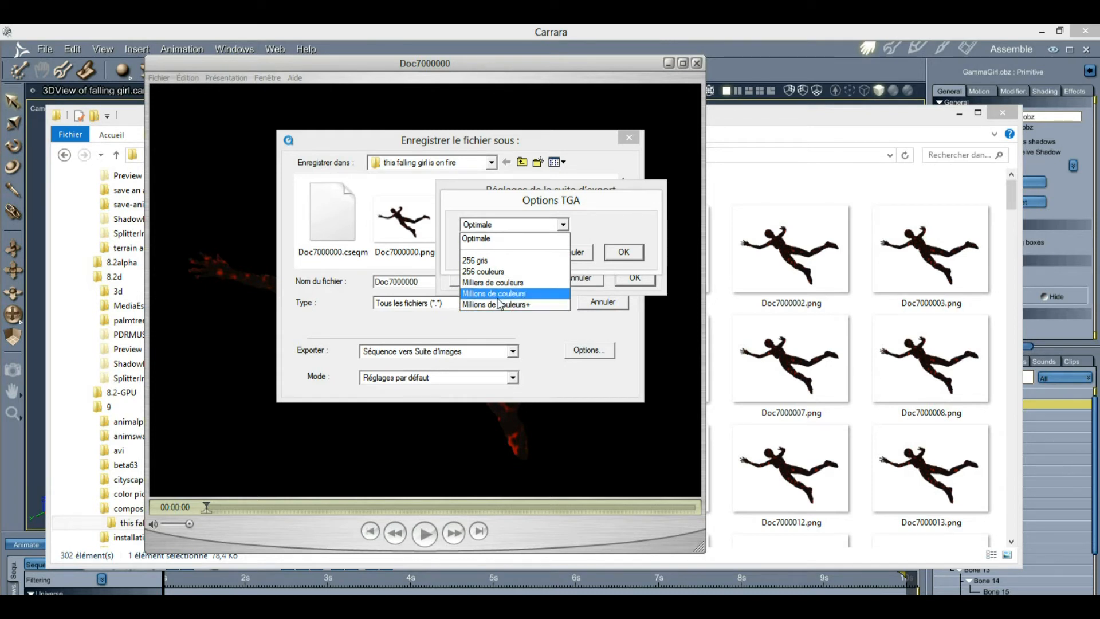
left_click(532, 305)
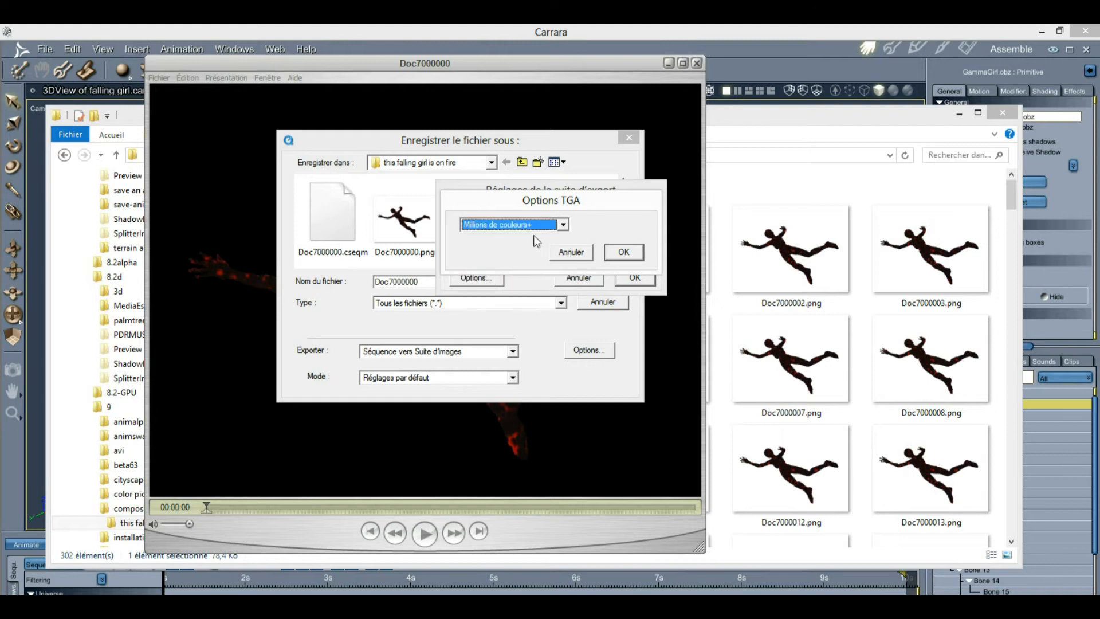
left_click(622, 252)
left_click(636, 279)
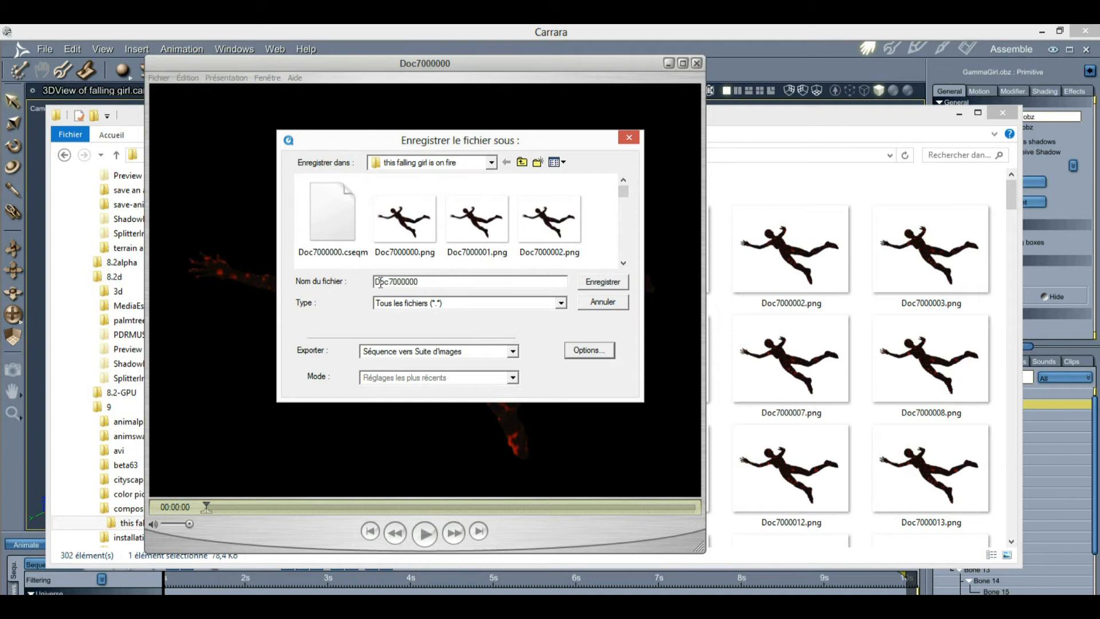
left_click(602, 283)
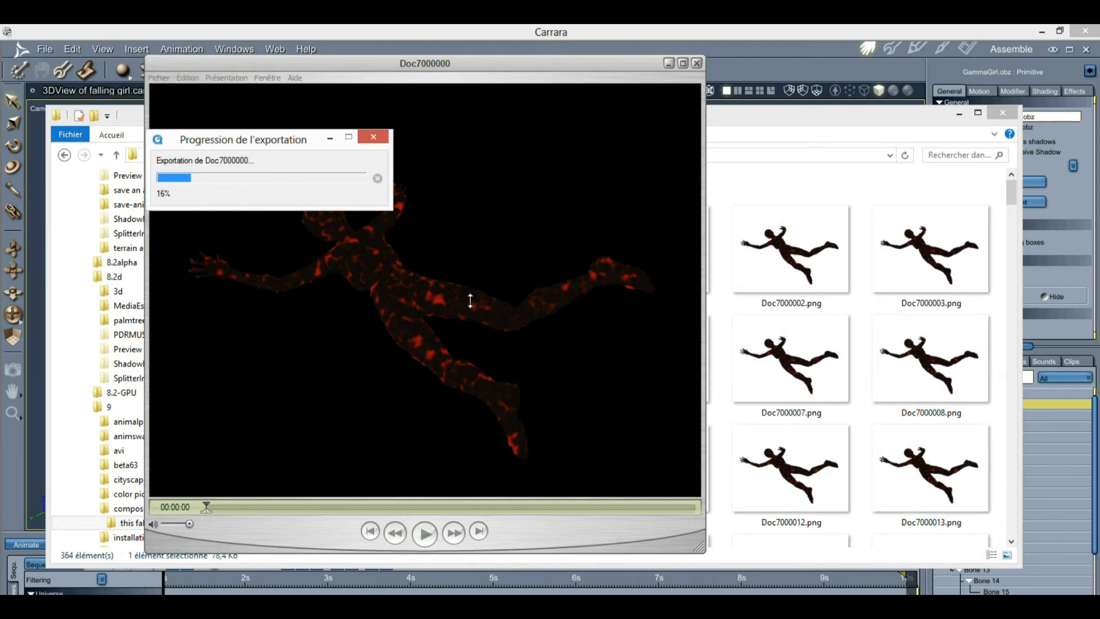
Step: Look through the exported TGA files in the folder and view Doc7000000296.tga in IrfanView
left_click(853, 118)
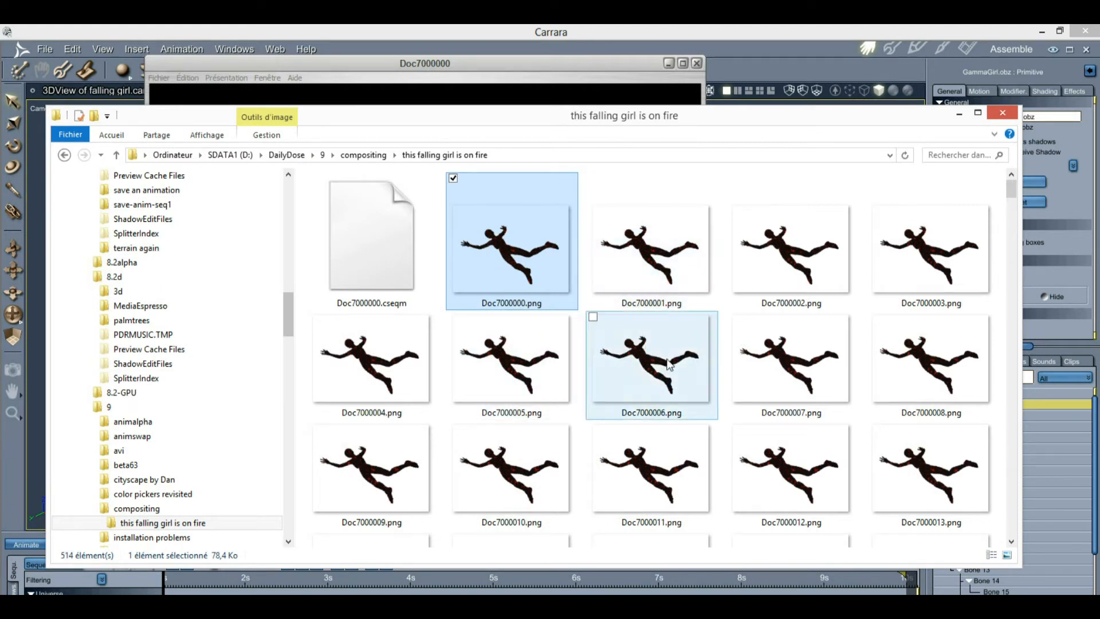
left_click_drag(1013, 194, 1006, 538)
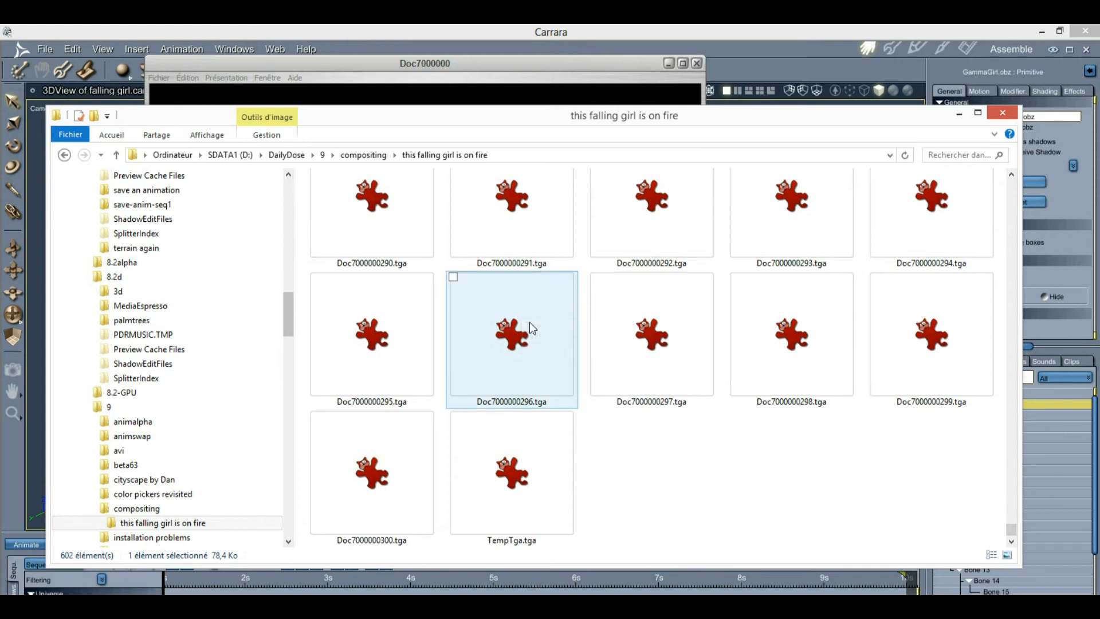
double_click(509, 315)
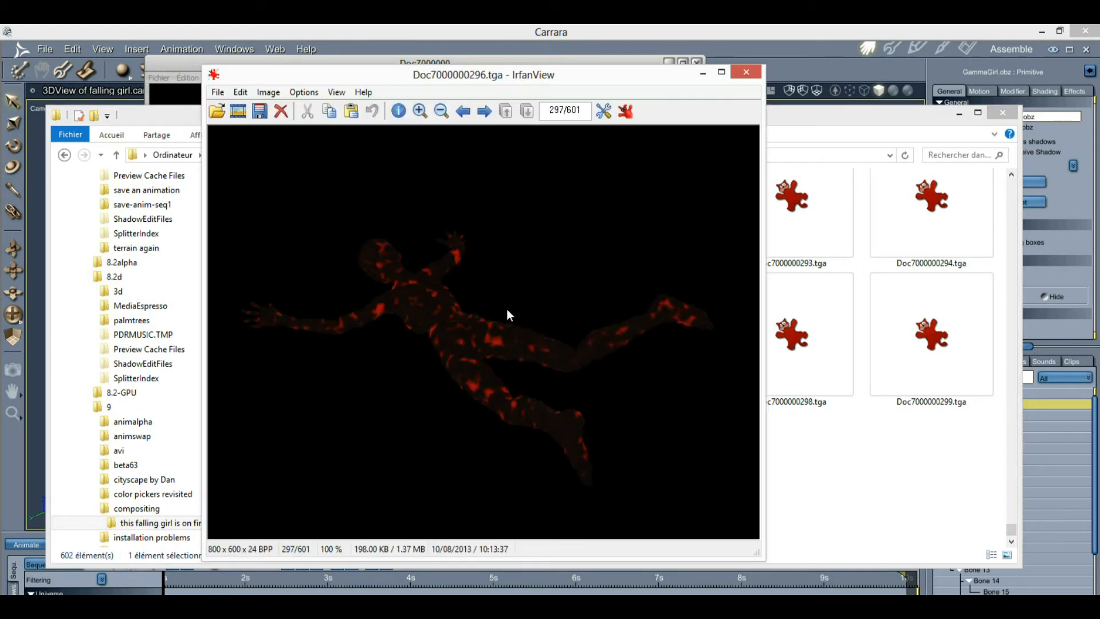
left_click(745, 74)
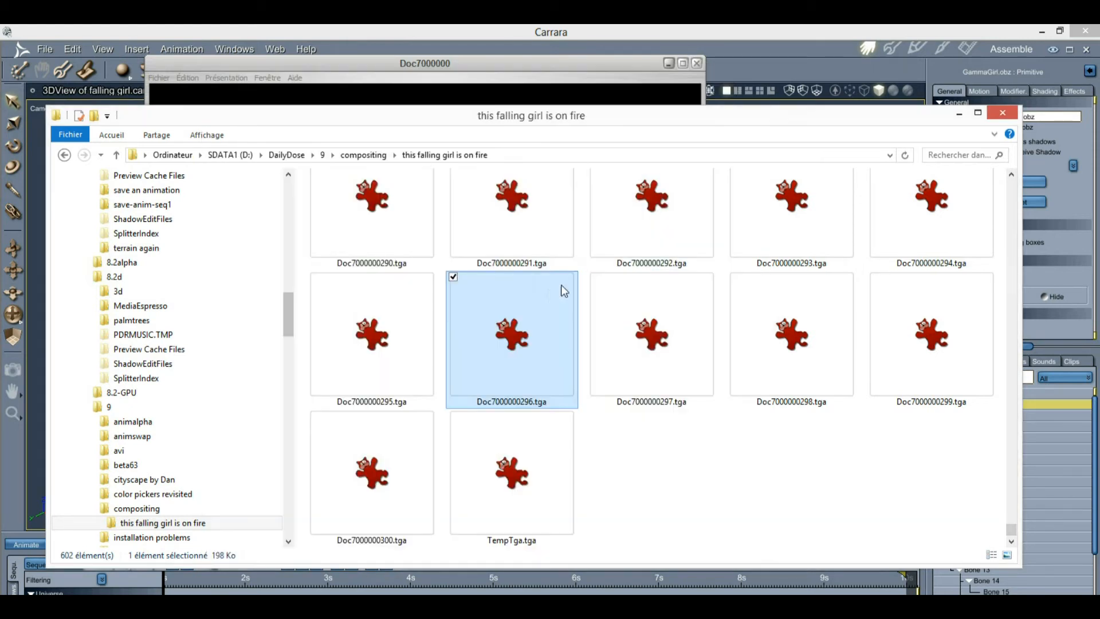
Step: Check the original colour depth of Doc7000000296.tga in IrfanView's image properties, and close the viewer
double_click(512, 322)
left_click(268, 92)
left_click(299, 109)
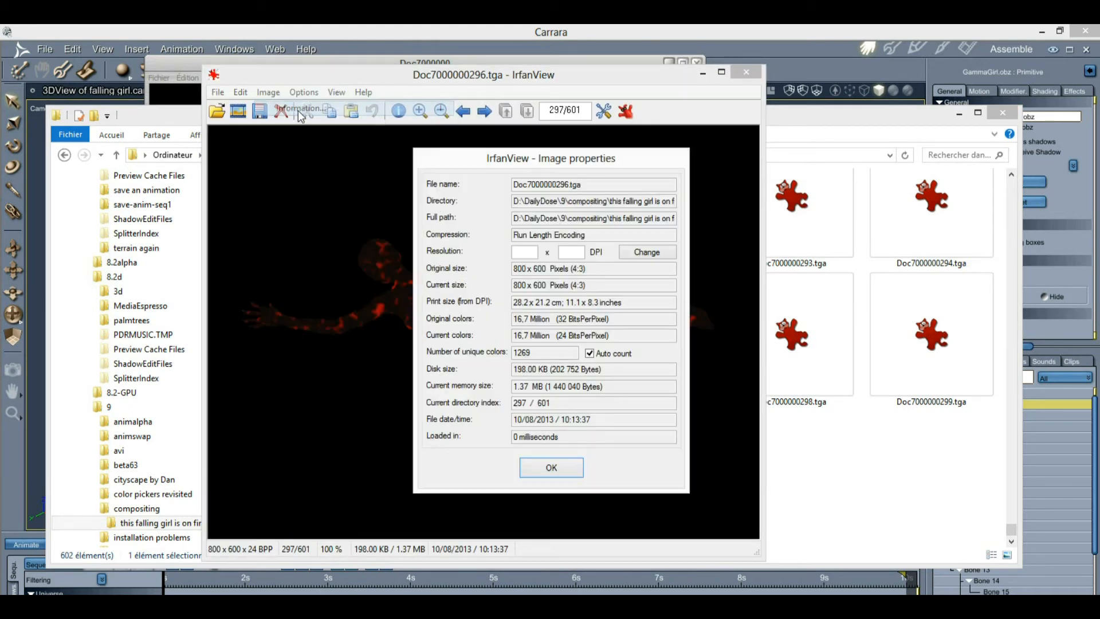
left_click_drag(558, 320, 628, 319)
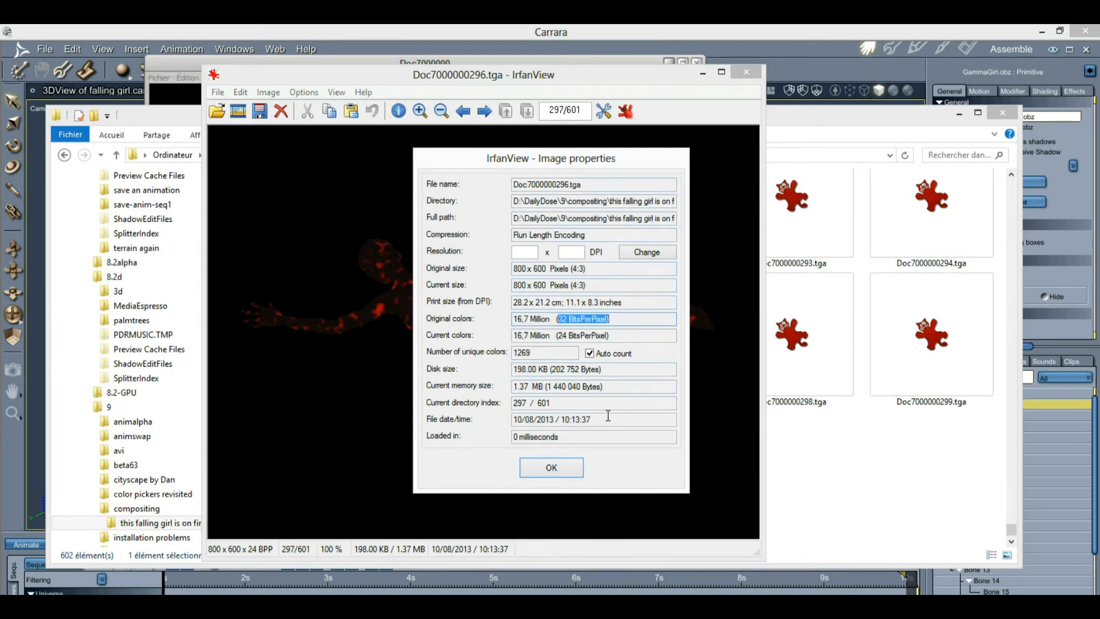
left_click(559, 465)
left_click(747, 75)
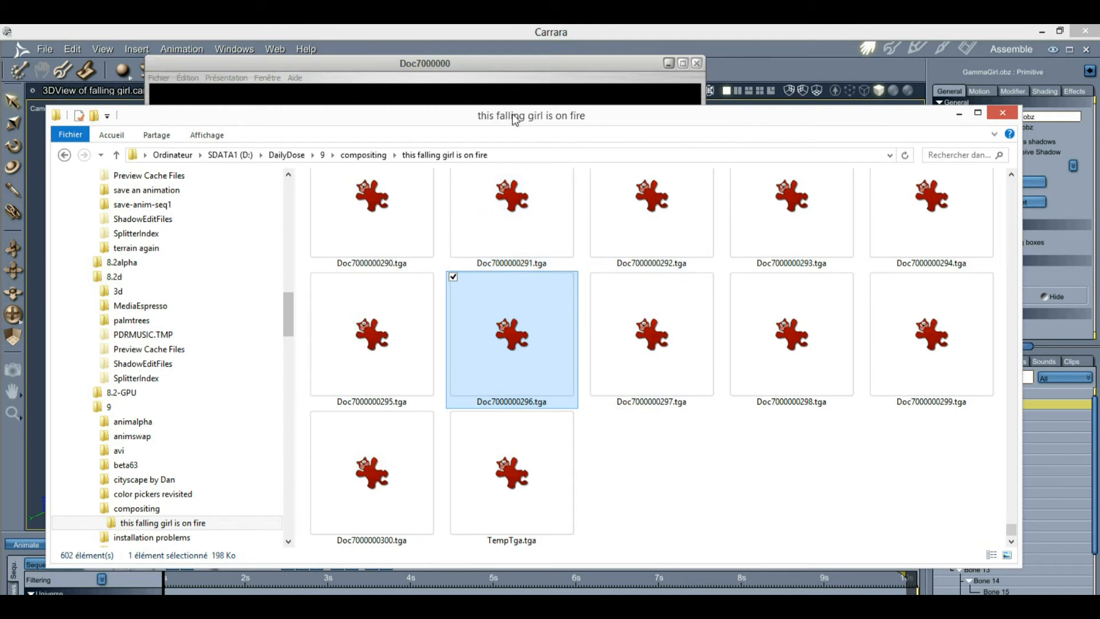
Step: Close the QuickTime movie window, switch to Howler and dismiss the open brush sequence dialog
left_click(507, 64)
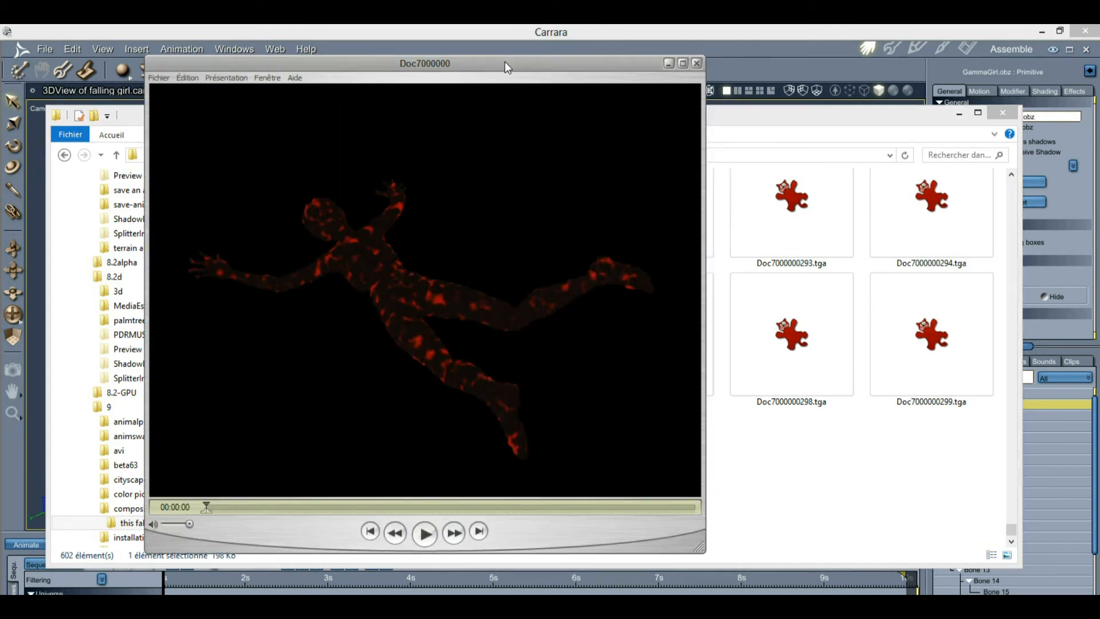
left_click(696, 64)
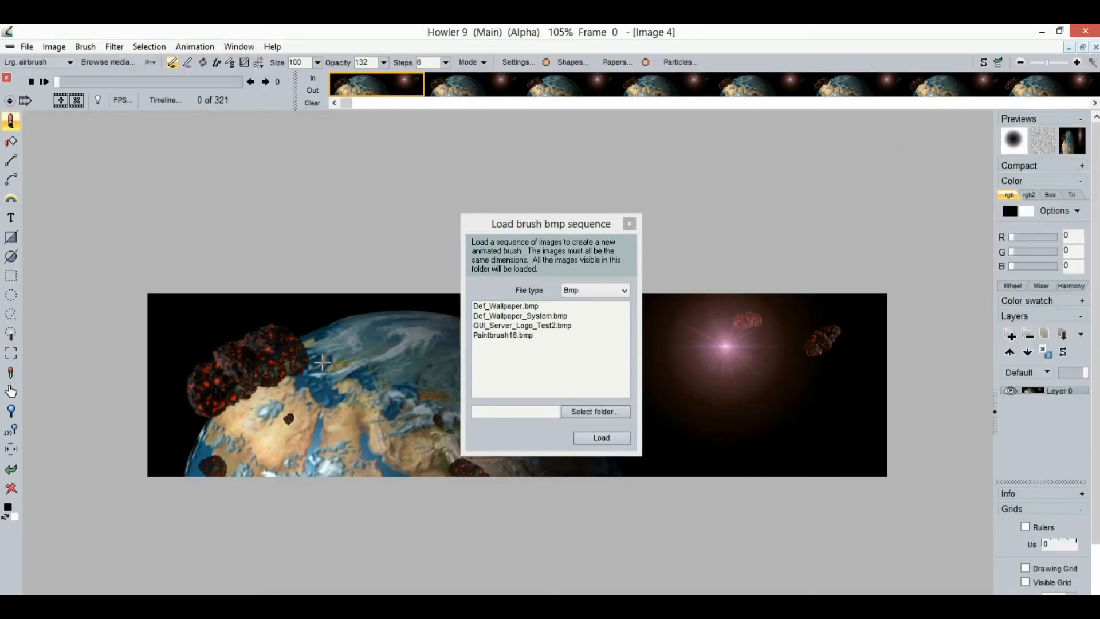
left_click(630, 224)
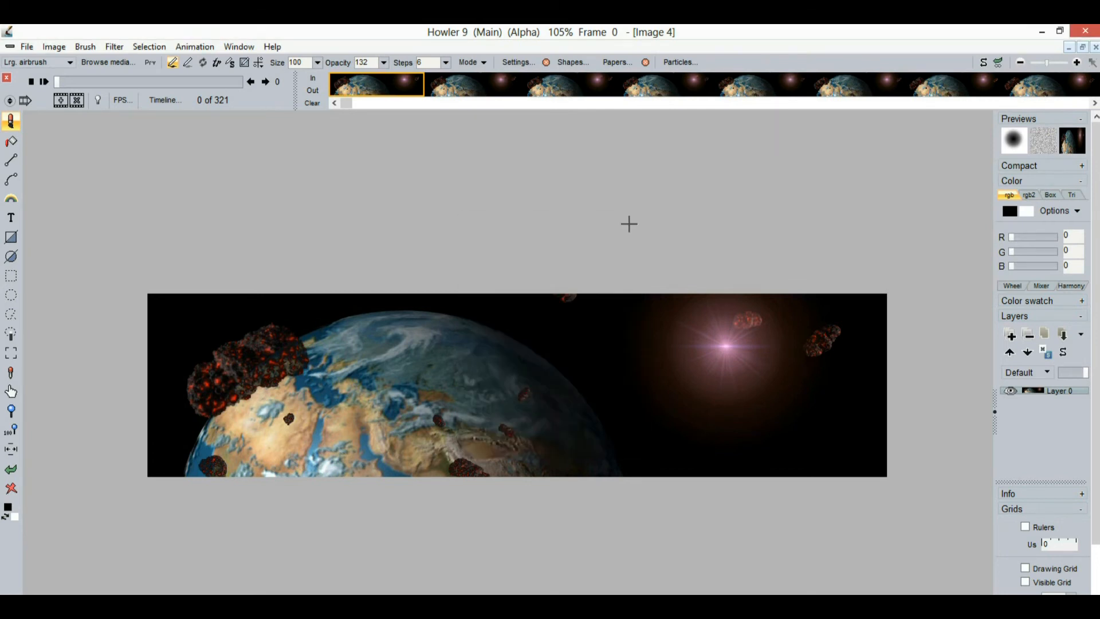
Step: Start loading an image sequence as an animated brush and set the file type to Targa
left_click(84, 49)
mouse_move(153, 345)
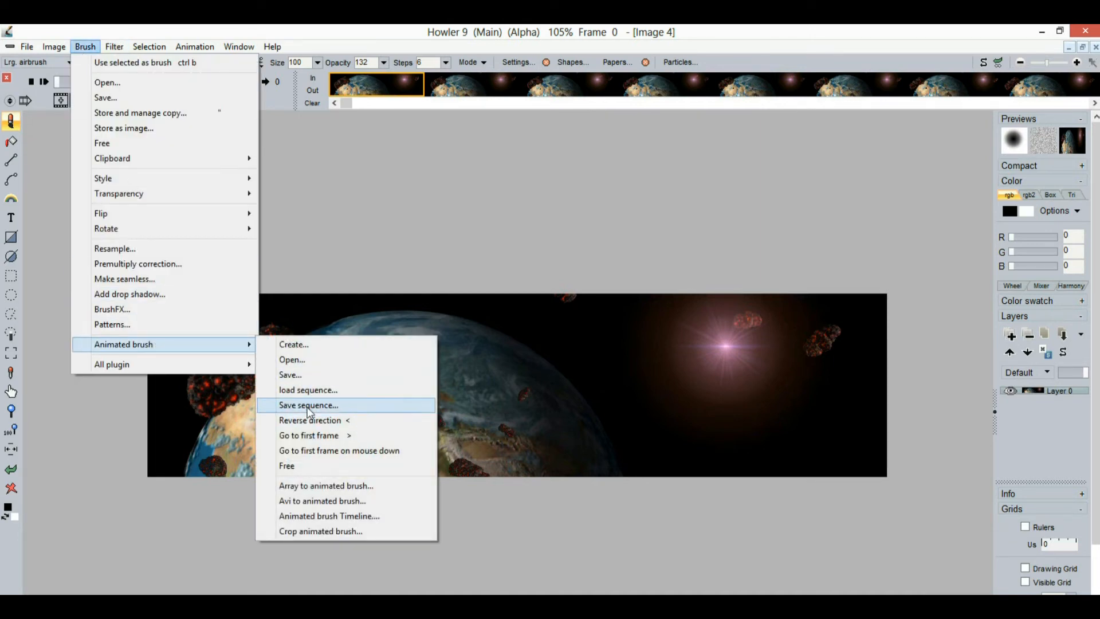
left_click(316, 391)
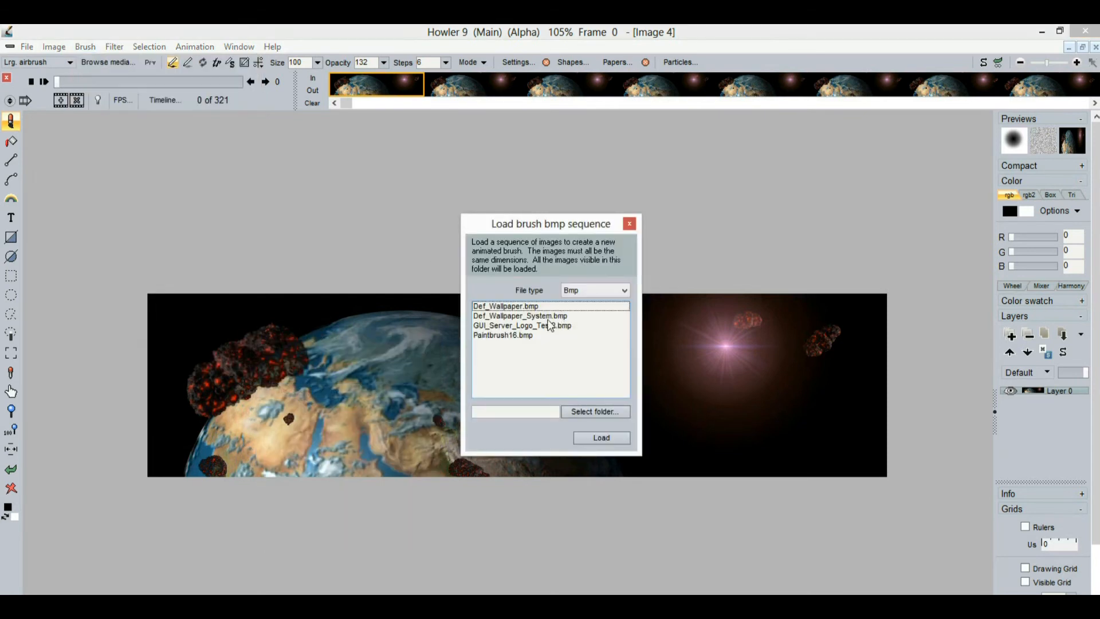
left_click(621, 290)
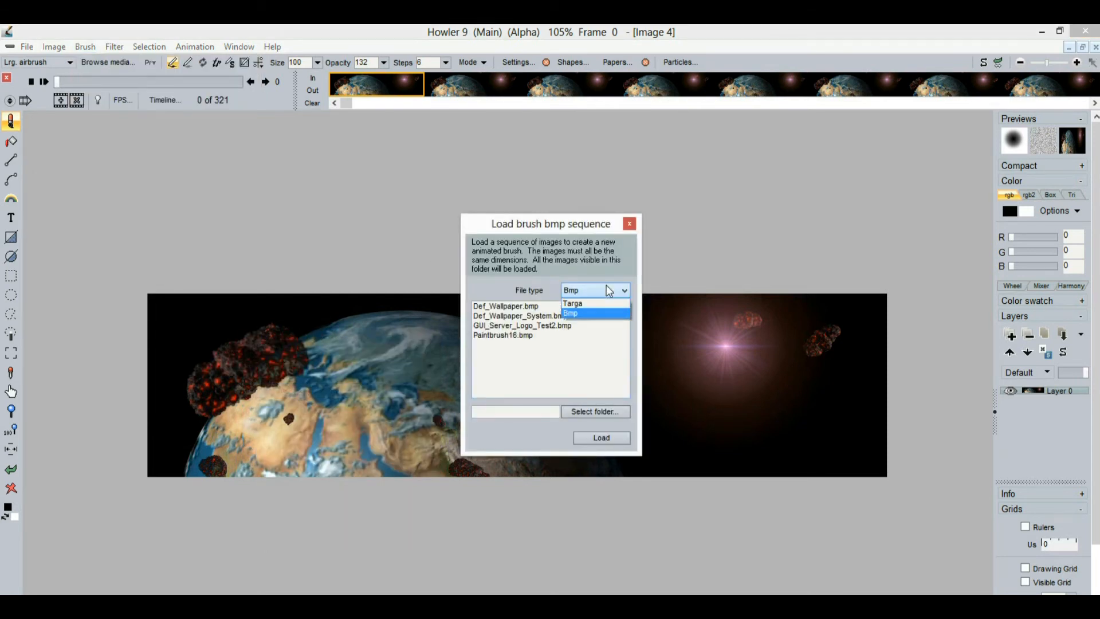
left_click(579, 304)
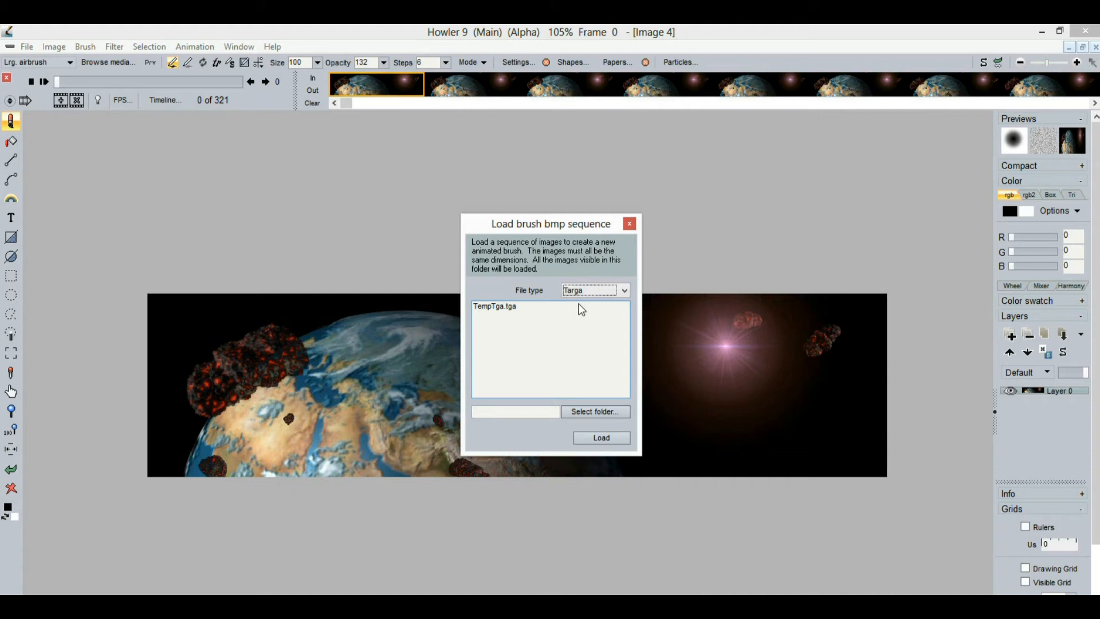
Step: Choose the folder "this falling girl is on fire" under D:\DailyDose\9\compositing as the sequence source
left_click(600, 410)
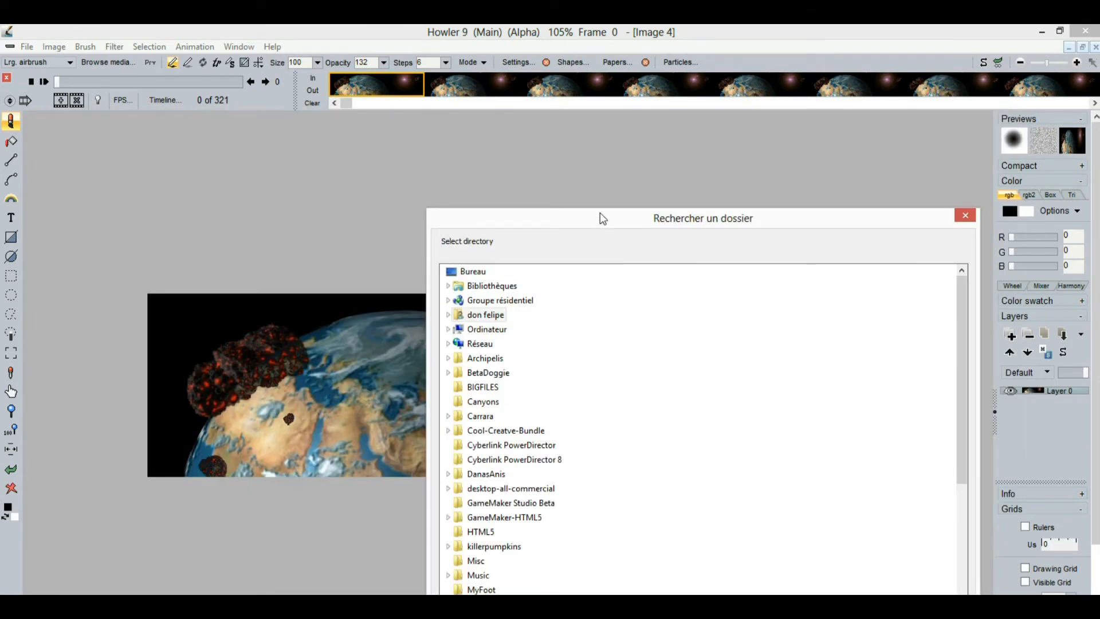
left_click_drag(601, 216, 395, 144)
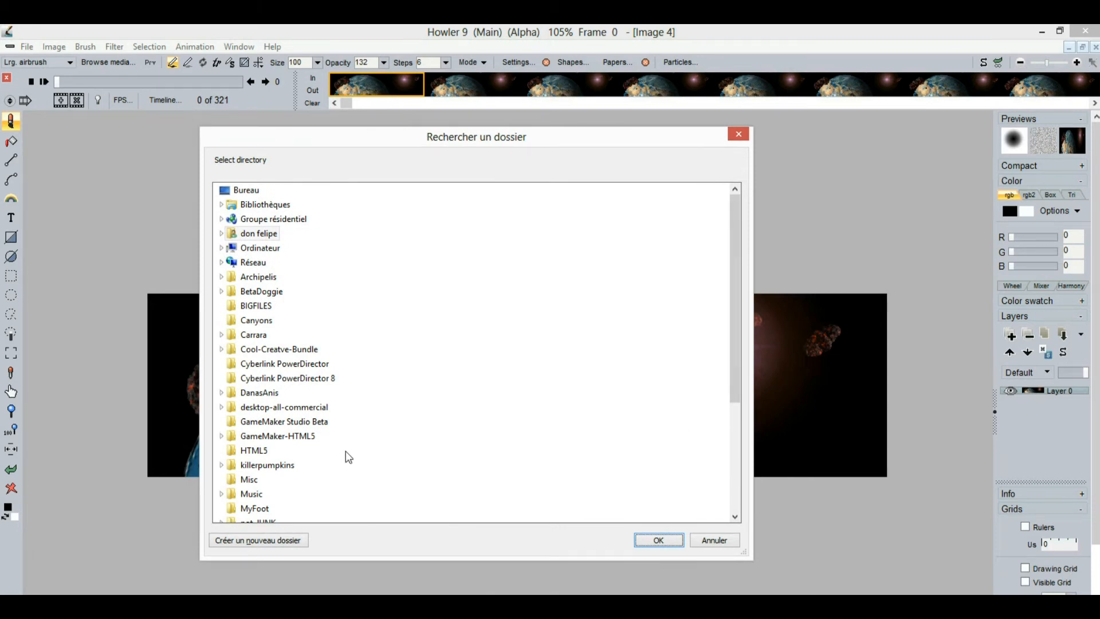
left_click_drag(734, 274, 720, 235)
left_click(260, 248)
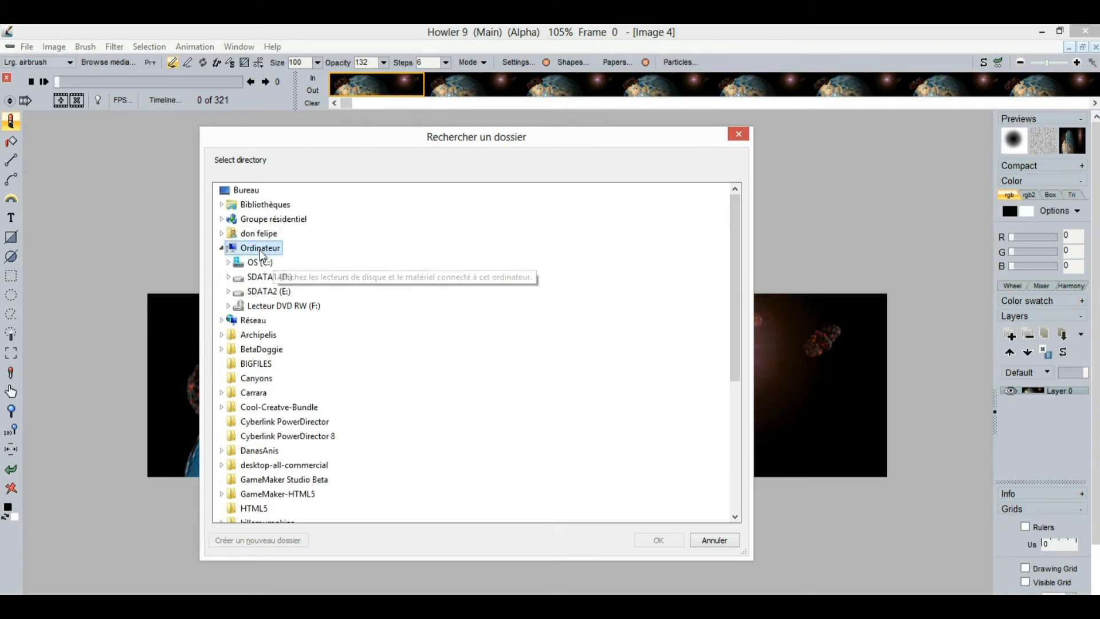
left_click(273, 278)
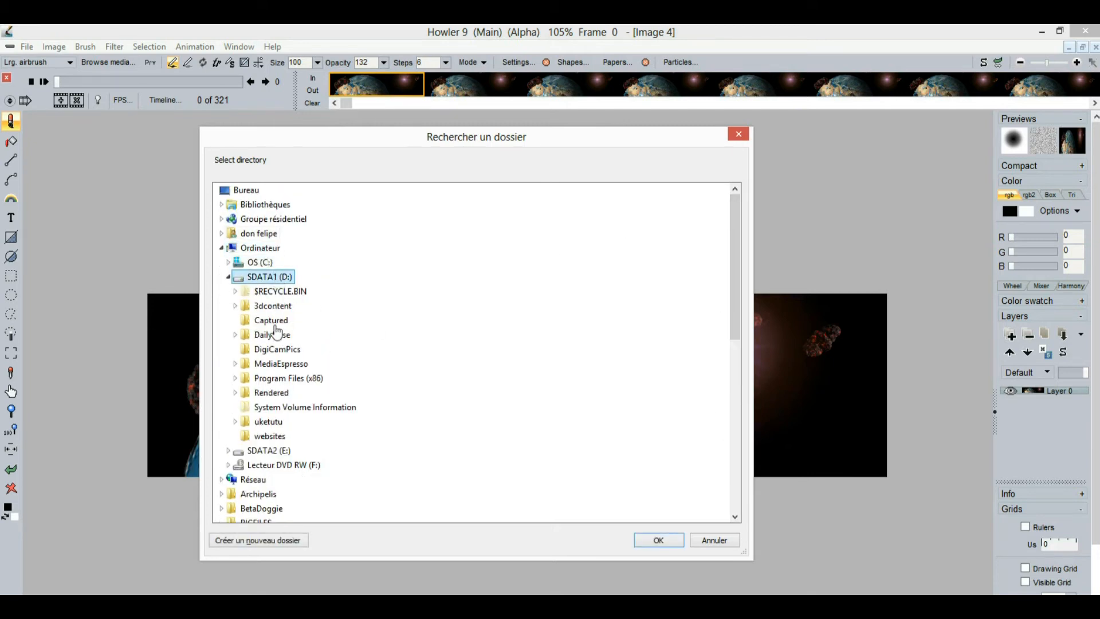
left_click(269, 338)
left_click(271, 334)
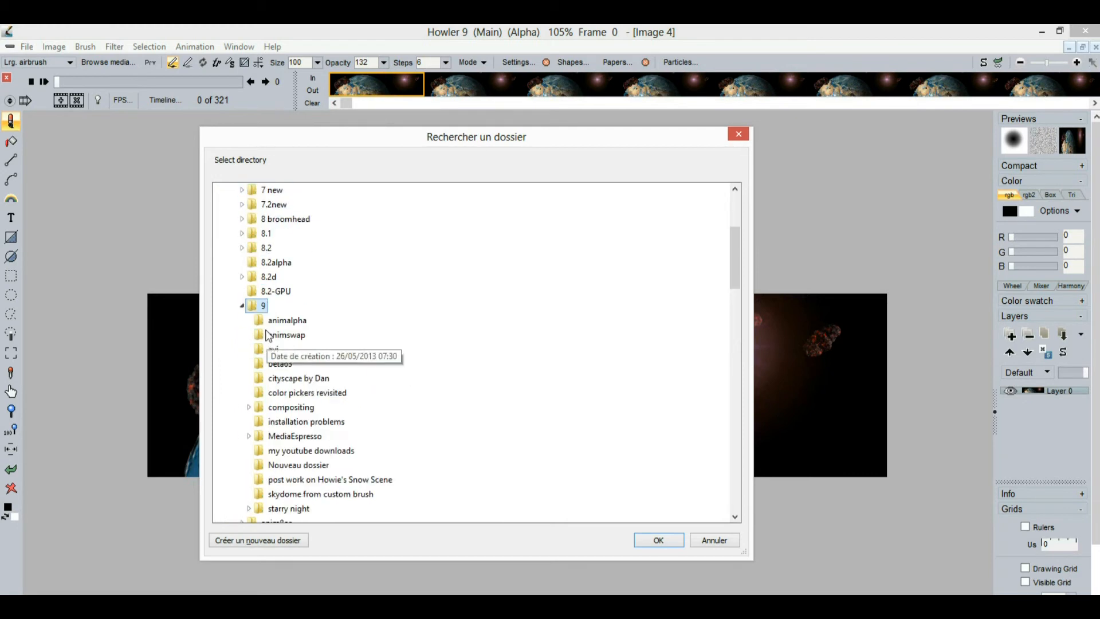
left_click(294, 407)
scroll(346, 472, "down", 2)
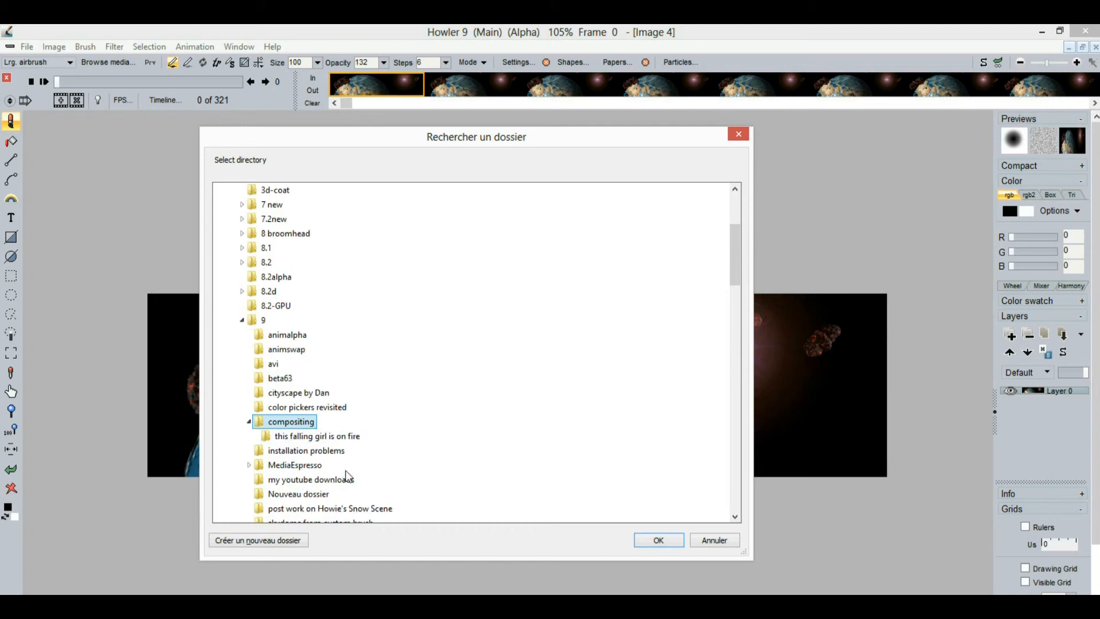
left_click(314, 440)
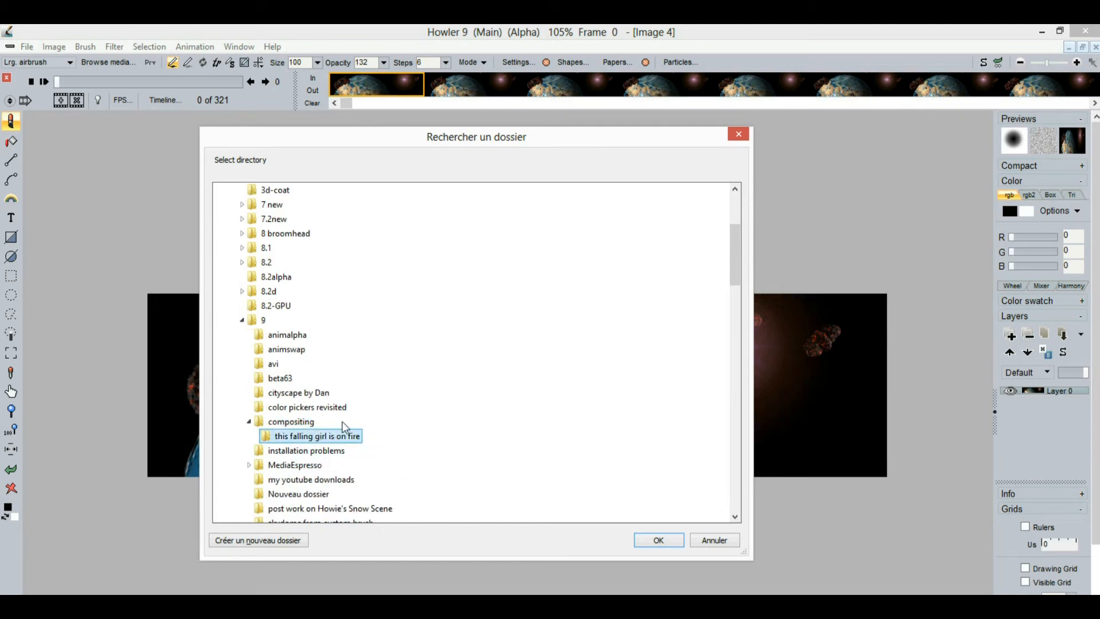
left_click(672, 541)
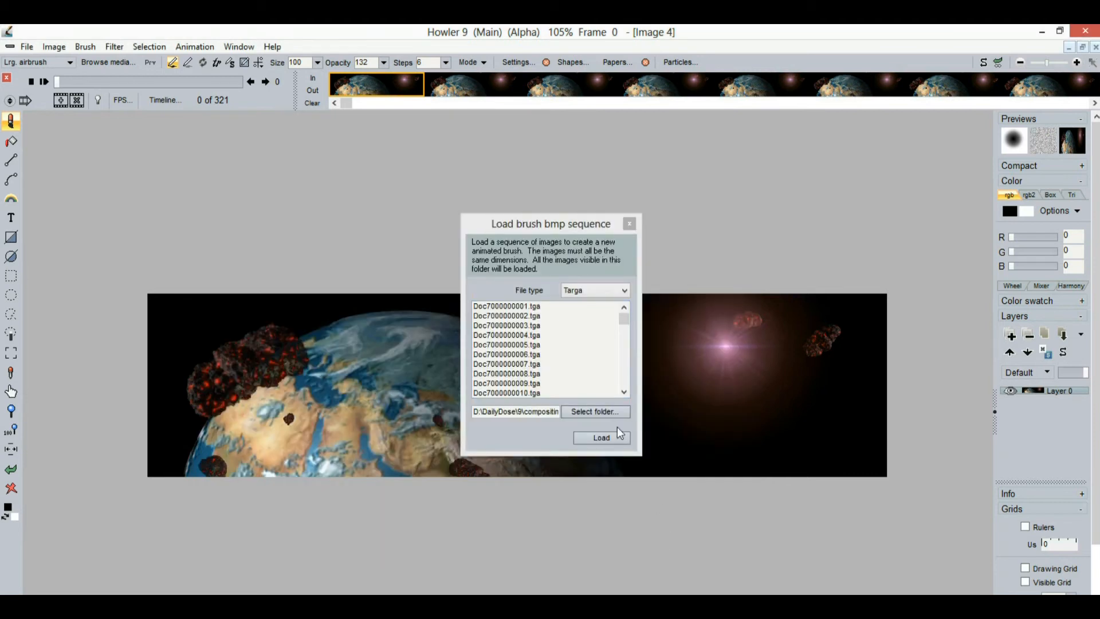
Step: Check the first Doc7000000 TGA files in the list and load the sequence as an animated brush
mouse_move(624, 323)
left_mouse_down()
mouse_move(625, 397)
mouse_move(624, 312)
left_mouse_up()
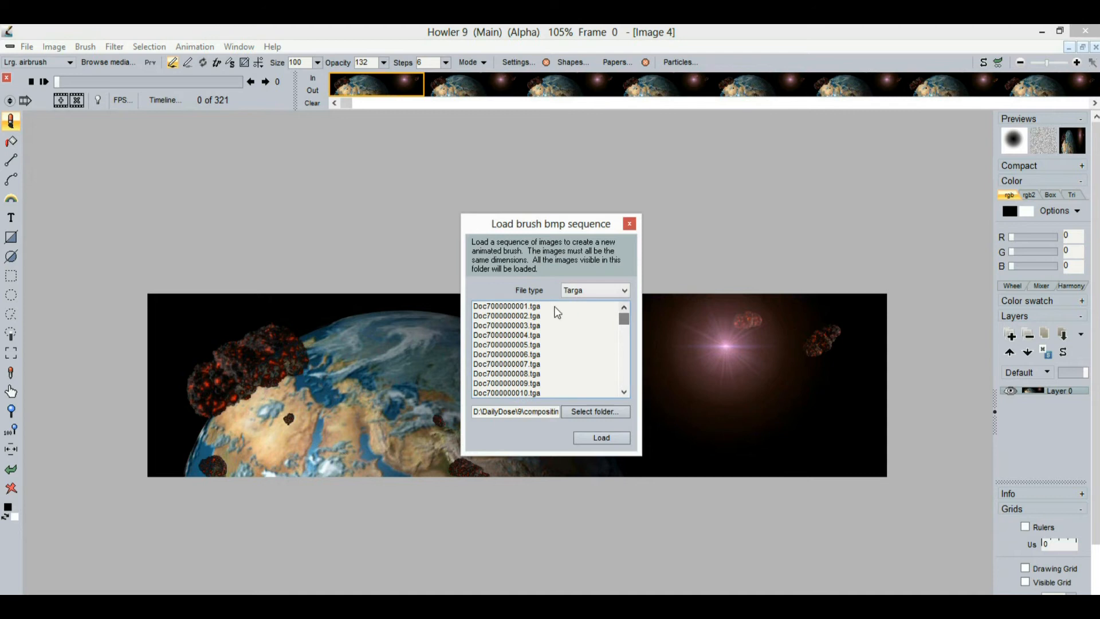
mouse_move(523, 310)
left_mouse_down()
mouse_move(555, 363)
mouse_move(510, 309)
left_mouse_up()
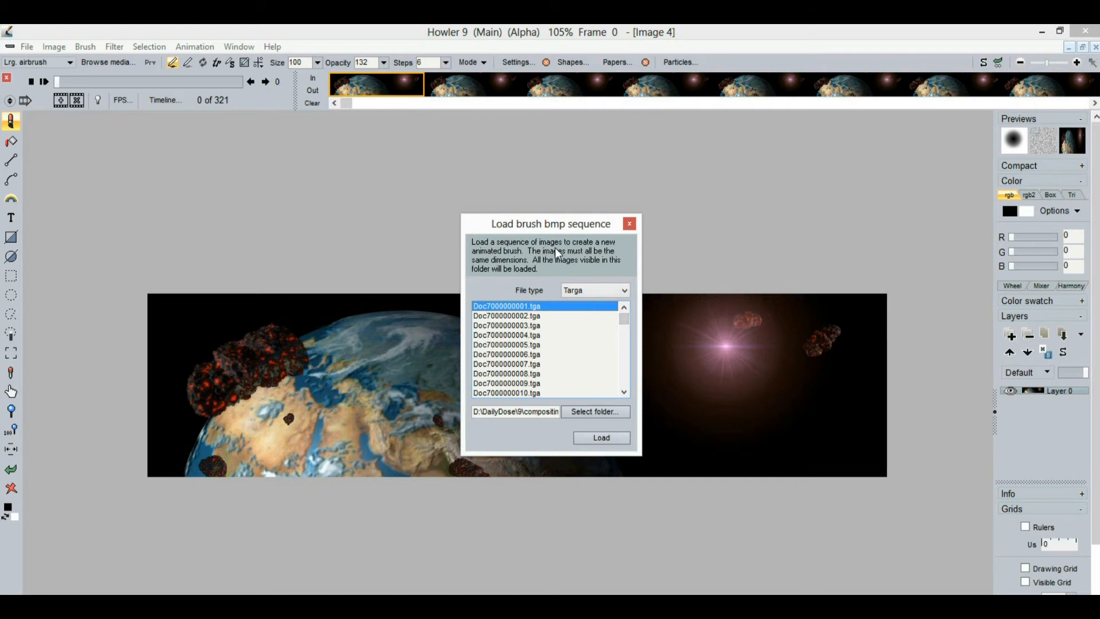
left_click(515, 316)
mouse_move(528, 307)
left_mouse_down()
mouse_move(528, 374)
mouse_move(520, 300)
left_mouse_up()
left_click(602, 437)
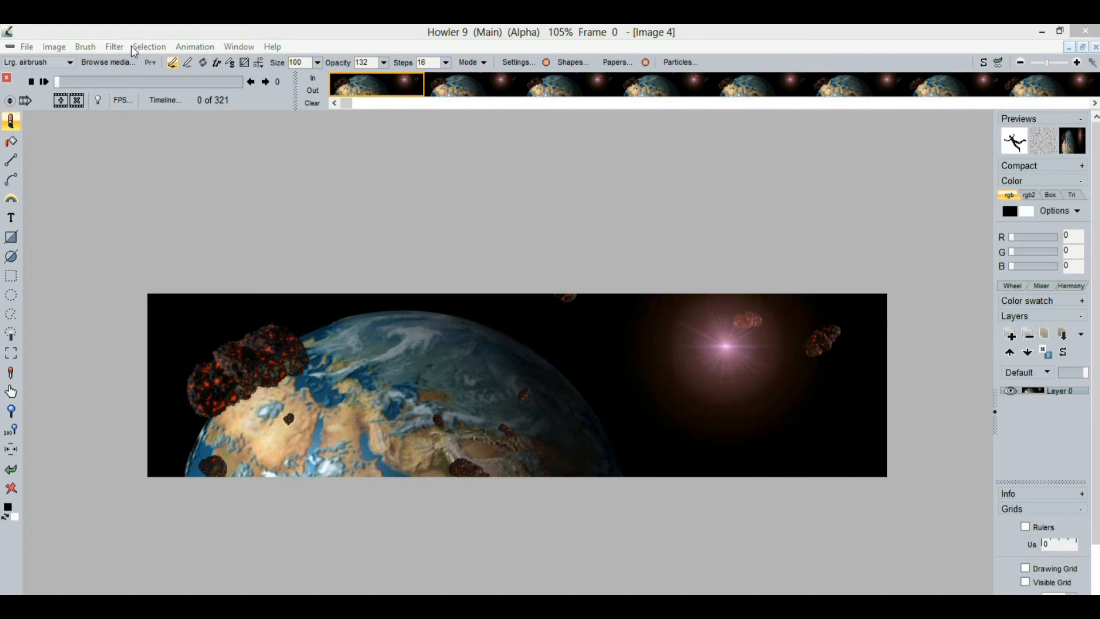
Step: Store a copy of the falling-girl brush in the brush buffer and move the buffer window down beside the canvas
left_click(112, 48)
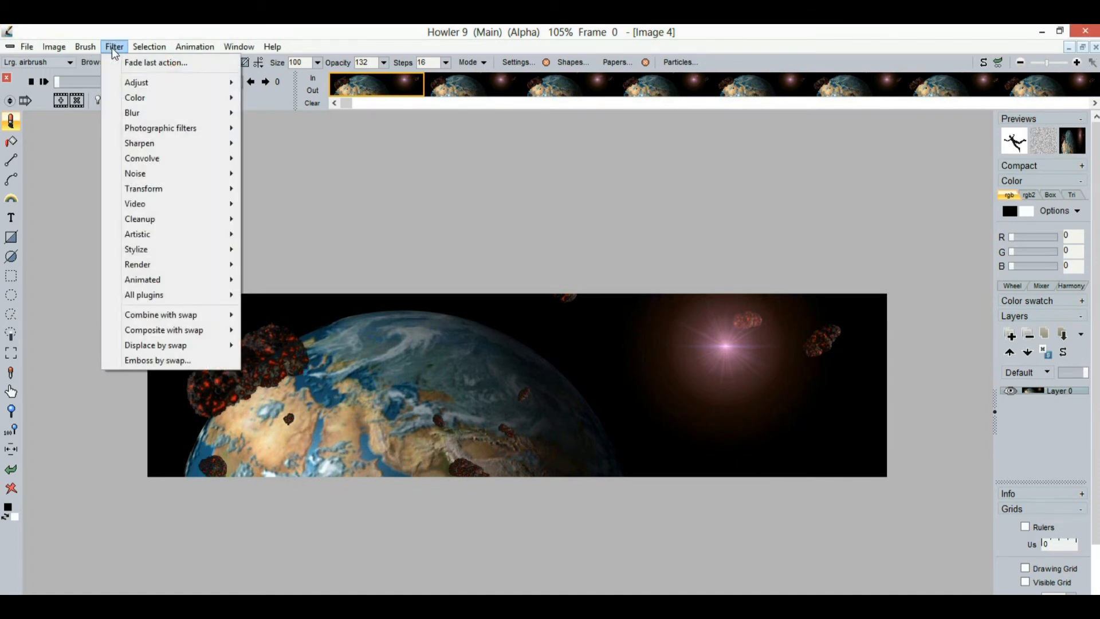
left_click(87, 48)
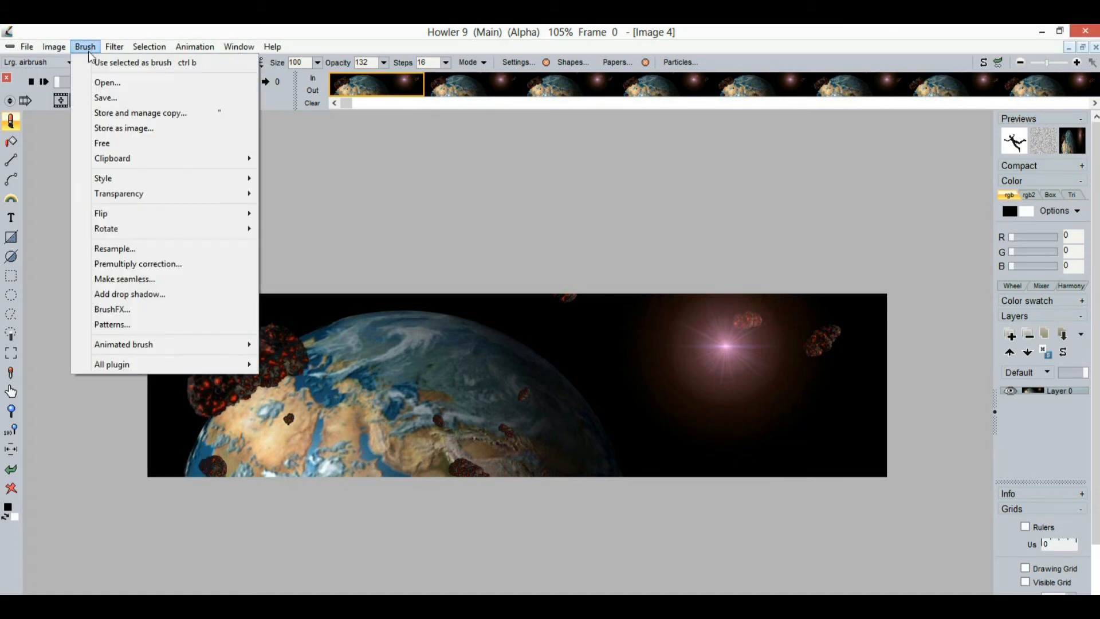
left_click(143, 113)
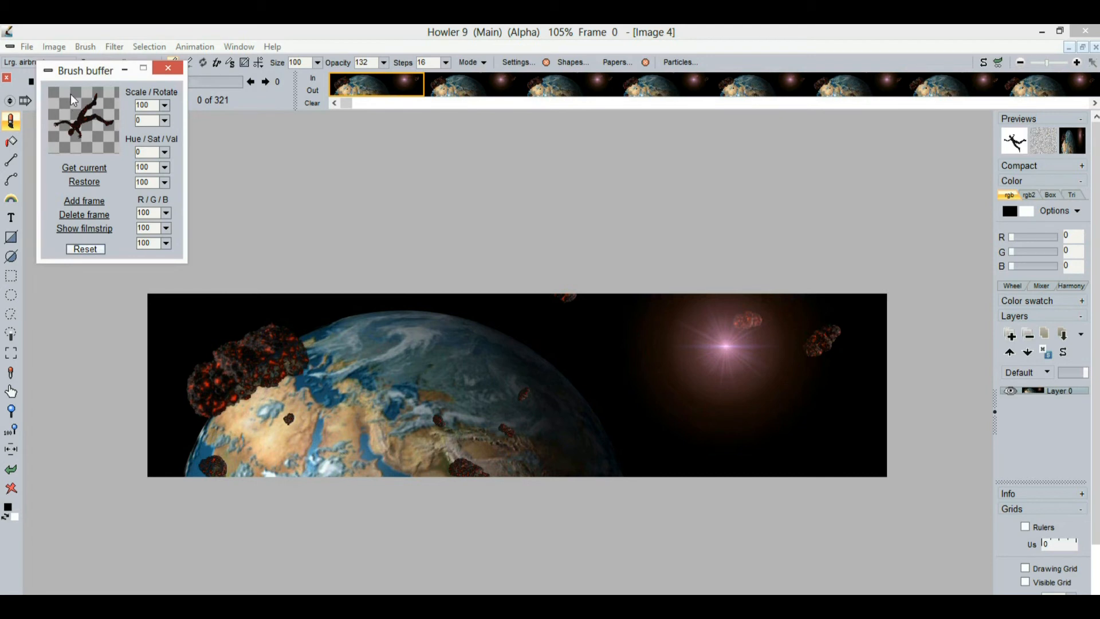
left_click_drag(87, 77, 120, 173)
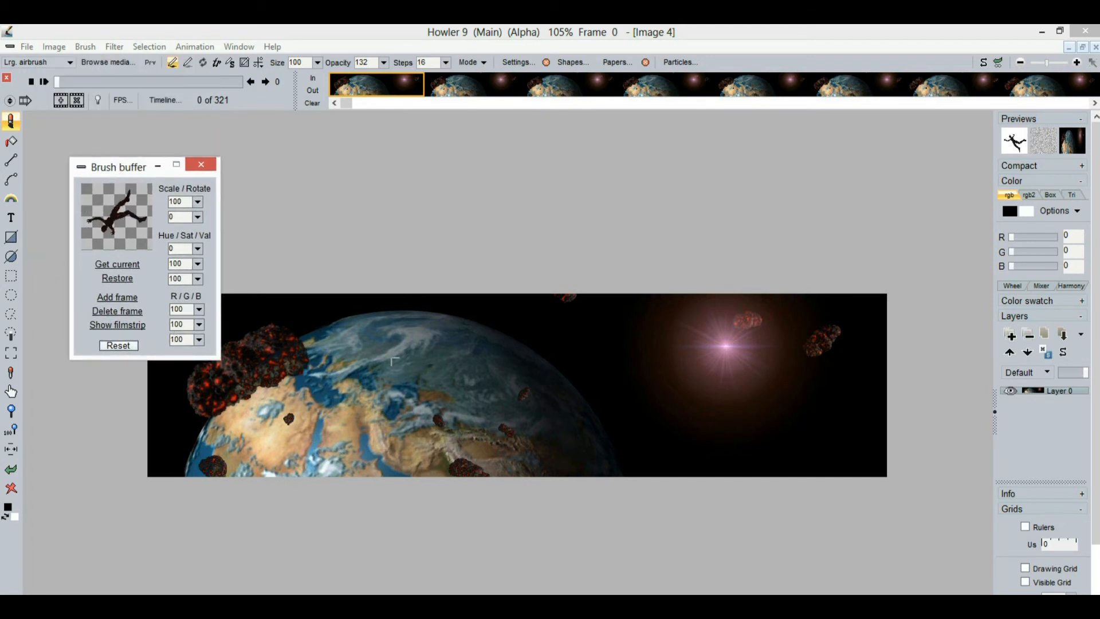
left_click_drag(127, 167, 100, 128)
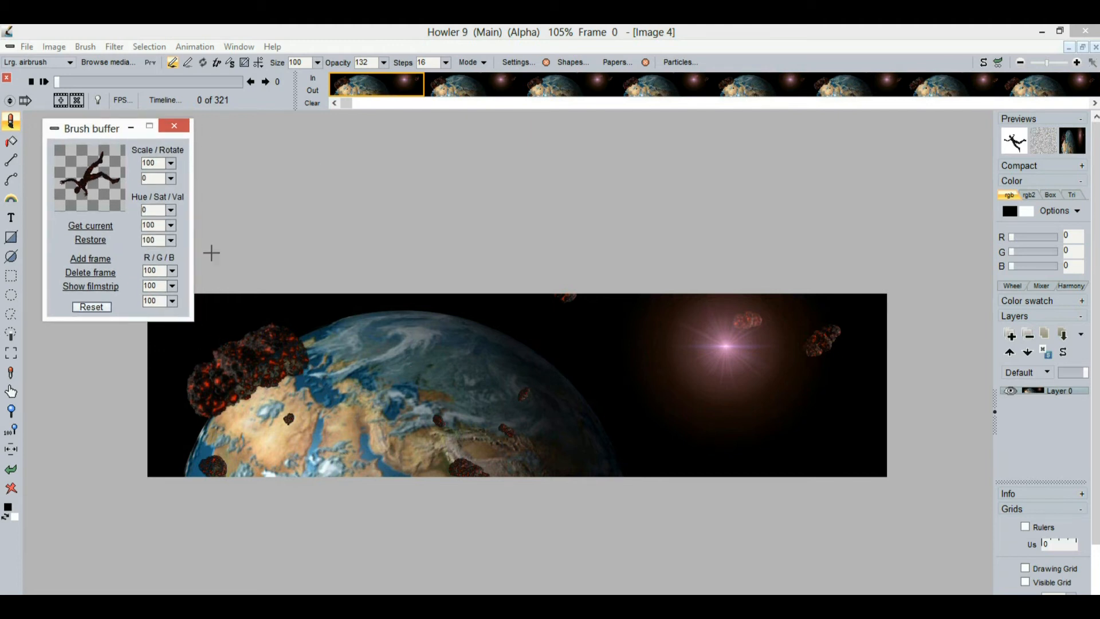
Step: Switch to the blank swap image, enable the brush preview and paint a test stroke with the falling-girl brush
left_click(984, 62)
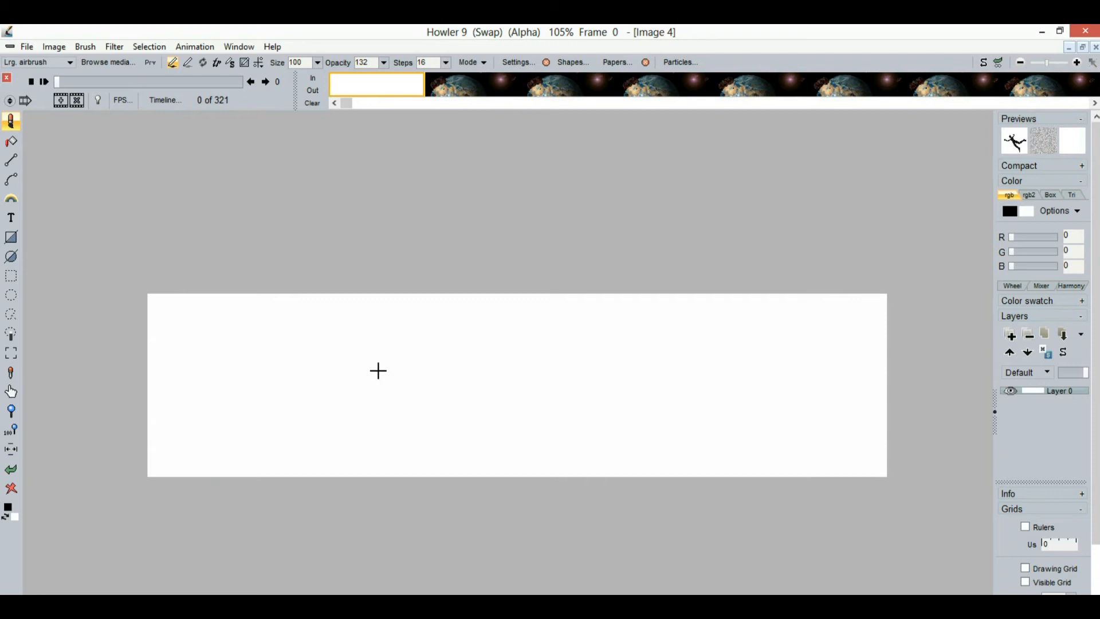
left_click(150, 62)
mouse_move(403, 380)
left_mouse_down()
mouse_move(489, 407)
mouse_move(625, 410)
mouse_move(442, 363)
mouse_move(289, 378)
left_mouse_up()
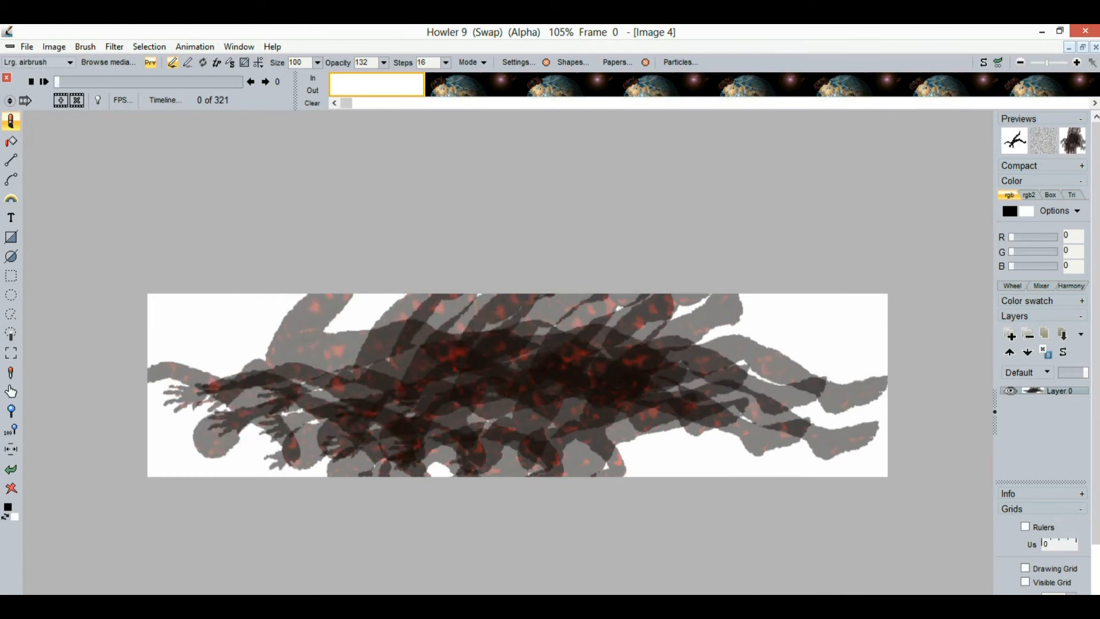
Step: Set the brush opacity to 255, paint a test stroke and clear the swap image
left_click(383, 63)
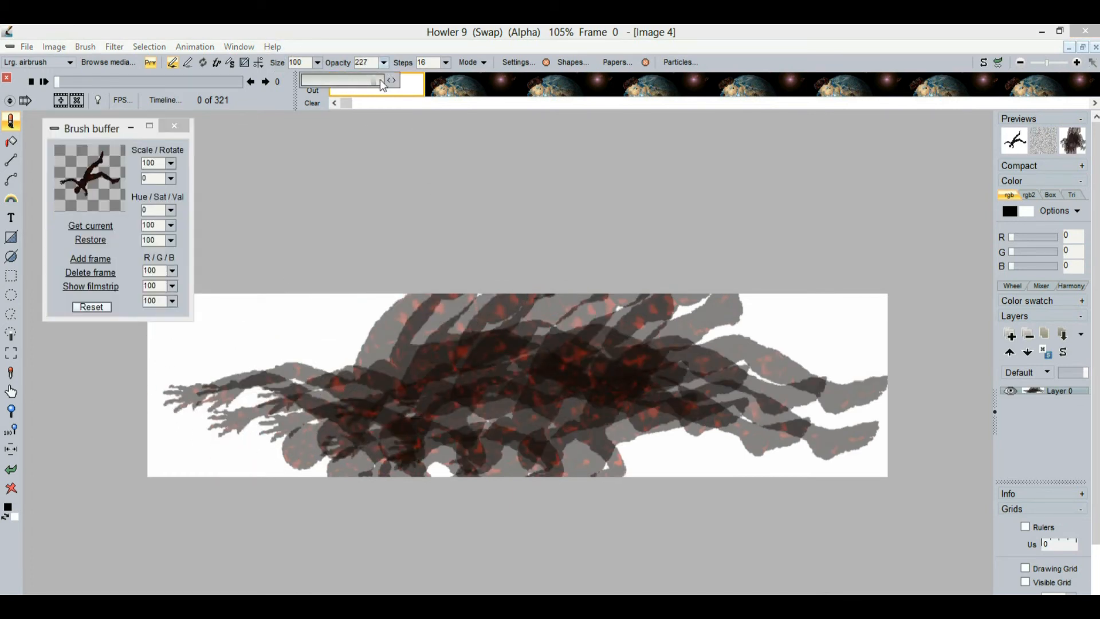
mouse_move(343, 395)
left_mouse_down()
mouse_move(380, 387)
mouse_move(352, 413)
mouse_move(678, 349)
mouse_move(332, 356)
mouse_move(410, 376)
mouse_move(180, 376)
left_mouse_up()
left_click(10, 488)
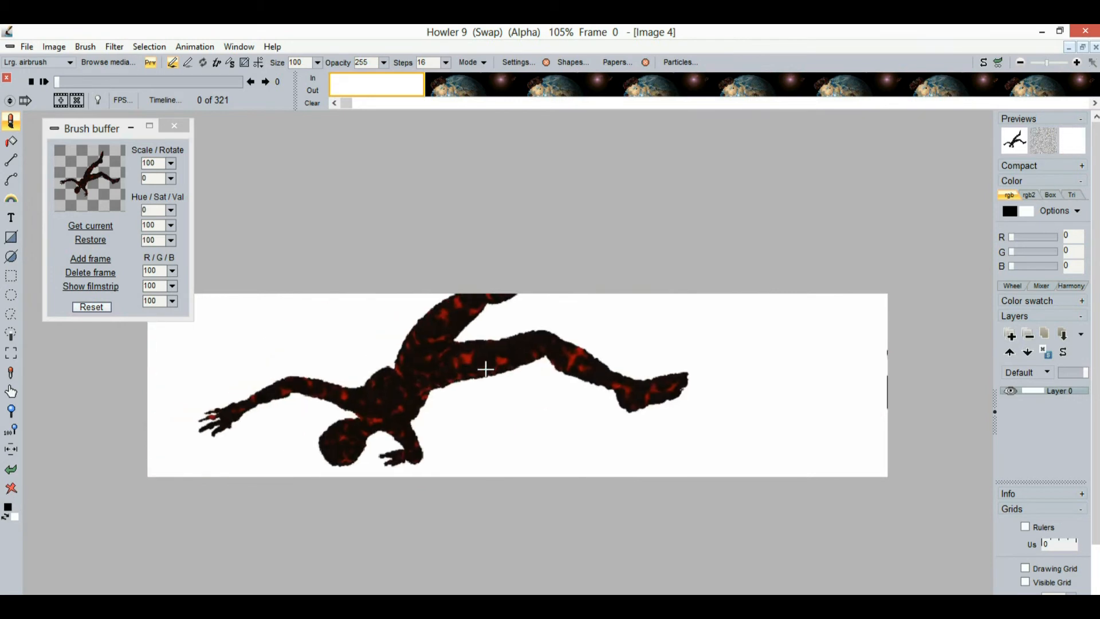
Step: Stamp the falling girl at several spots, paint a stroke across the swap image and clear it
left_click(522, 376)
left_click(743, 390)
left_click(316, 361)
mouse_move(381, 347)
left_mouse_down()
mouse_move(522, 417)
mouse_move(495, 363)
left_mouse_up()
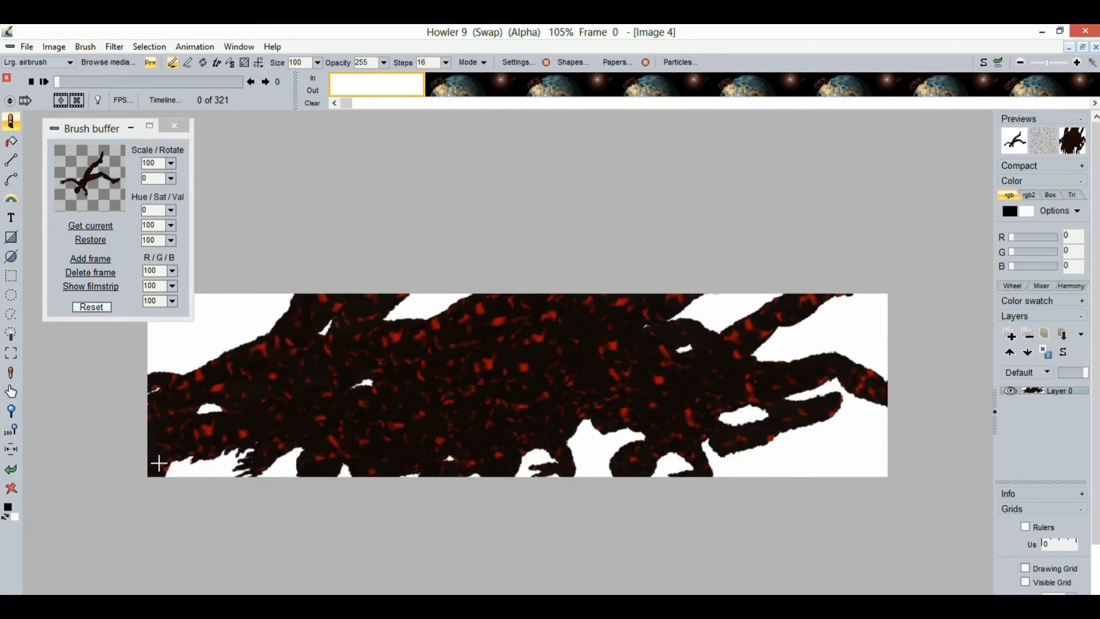
left_click(10, 487)
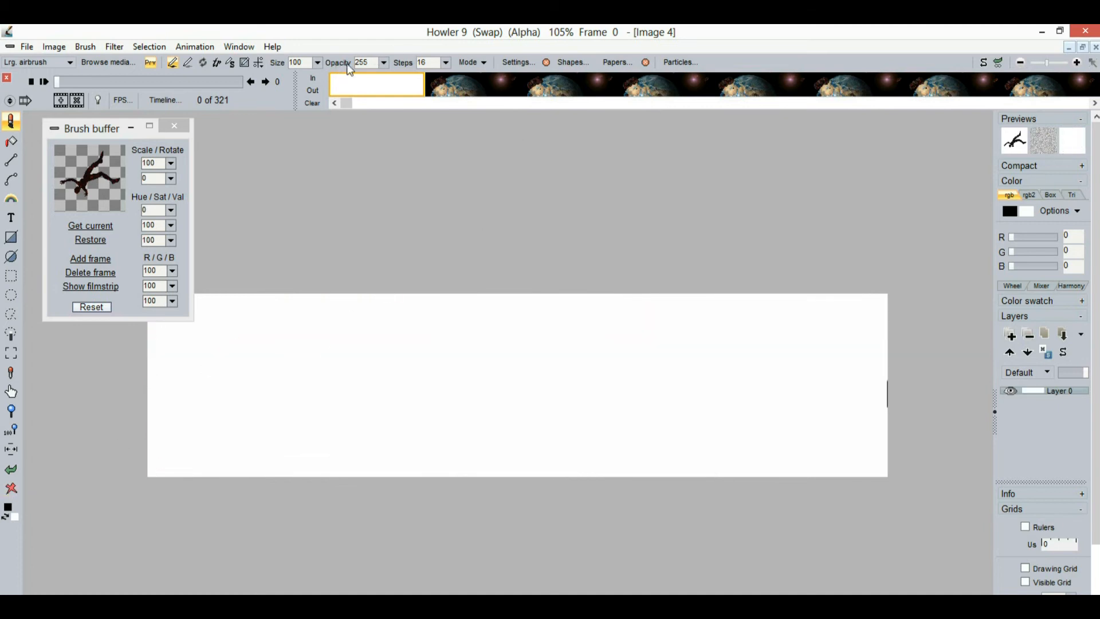
Step: Set the brush steps to 2, paint two test strokes on the swap image and clear it
left_click(446, 63)
left_click_drag(404, 85, 368, 85)
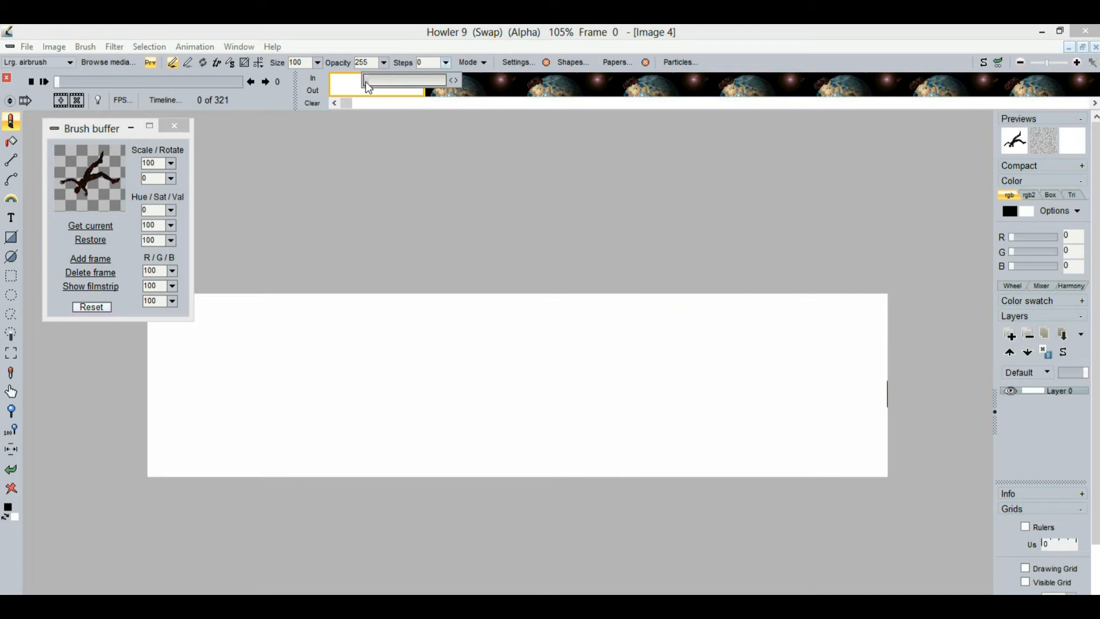
left_click(455, 81)
mouse_move(271, 378)
left_mouse_down()
mouse_move(336, 355)
mouse_move(391, 381)
mouse_move(587, 417)
mouse_move(624, 329)
mouse_move(641, 370)
mouse_move(690, 300)
mouse_move(430, 356)
mouse_move(528, 388)
mouse_move(422, 371)
mouse_move(433, 382)
mouse_move(531, 334)
mouse_move(710, 395)
mouse_move(400, 349)
mouse_move(600, 437)
mouse_move(101, 294)
left_mouse_up()
mouse_move(513, 376)
left_mouse_down()
mouse_move(403, 335)
mouse_move(571, 416)
mouse_move(510, 397)
mouse_move(560, 361)
mouse_move(498, 386)
mouse_move(383, 356)
mouse_move(455, 383)
mouse_move(554, 388)
mouse_move(562, 346)
mouse_move(450, 344)
mouse_move(351, 369)
mouse_move(312, 351)
mouse_move(334, 381)
left_mouse_up()
left_click(11, 488)
Step: Paint long continuous strokes across the swap image, clearing it once, to play through the animated brush's frames
mouse_move(189, 366)
left_mouse_down()
mouse_move(348, 373)
mouse_move(457, 431)
mouse_move(466, 344)
mouse_move(424, 361)
mouse_move(467, 371)
mouse_move(507, 358)
mouse_move(651, 380)
mouse_move(714, 410)
mouse_move(459, 395)
mouse_move(322, 415)
mouse_move(459, 341)
mouse_move(412, 384)
mouse_move(552, 398)
mouse_move(540, 381)
mouse_move(372, 372)
mouse_move(430, 373)
mouse_move(452, 405)
mouse_move(499, 385)
mouse_move(461, 404)
left_mouse_up()
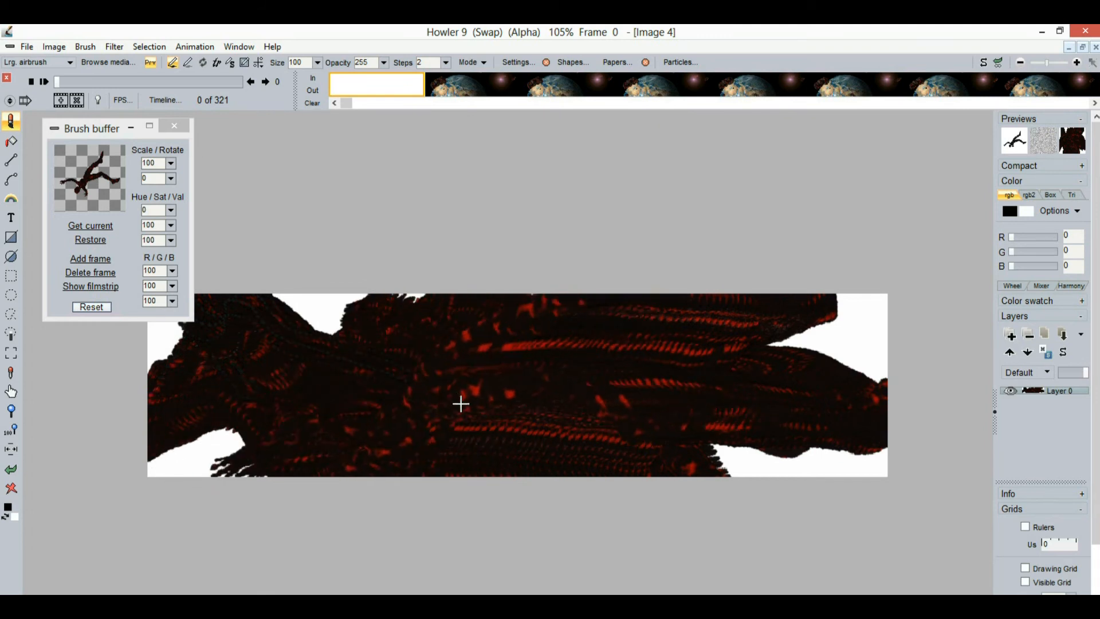
left_click(11, 488)
left_click(322, 332)
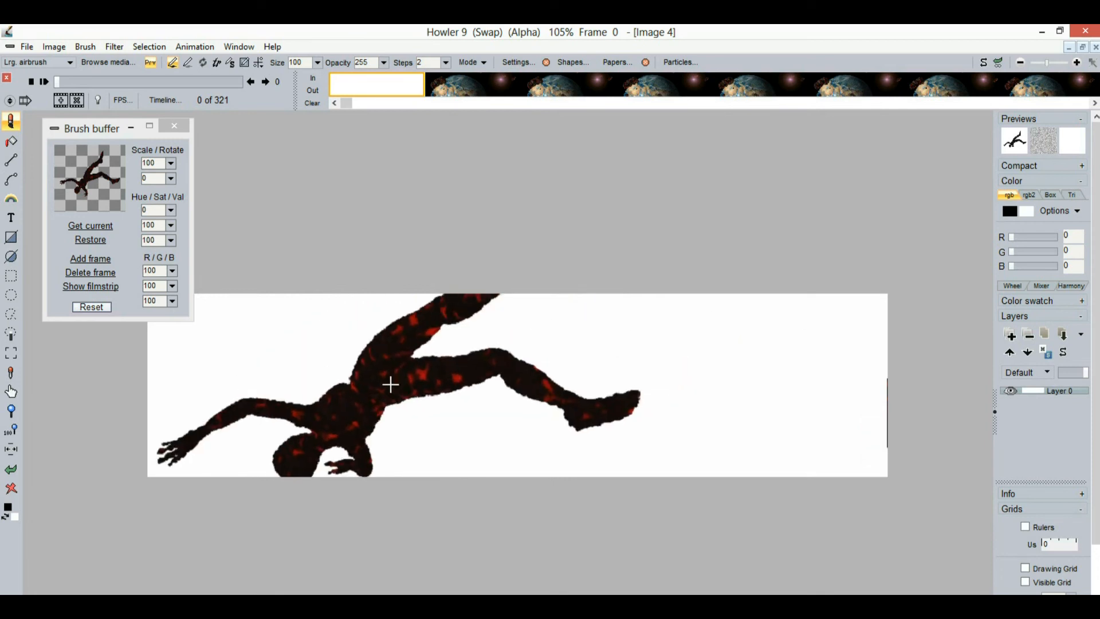
mouse_move(298, 405)
left_mouse_down()
mouse_move(359, 369)
mouse_move(479, 376)
mouse_move(642, 363)
mouse_move(771, 373)
mouse_move(318, 383)
left_mouse_up()
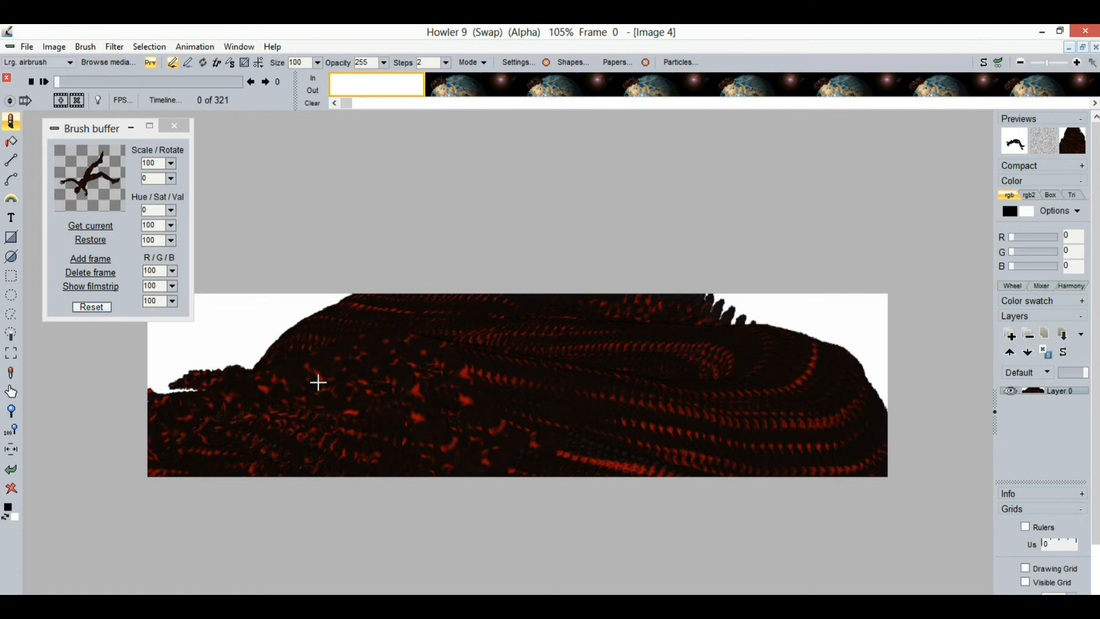
mouse_move(318, 382)
left_mouse_down()
mouse_move(449, 373)
mouse_move(574, 346)
mouse_move(418, 373)
mouse_move(433, 339)
mouse_move(555, 322)
mouse_move(577, 373)
mouse_move(464, 379)
mouse_move(476, 393)
mouse_move(573, 388)
left_mouse_up()
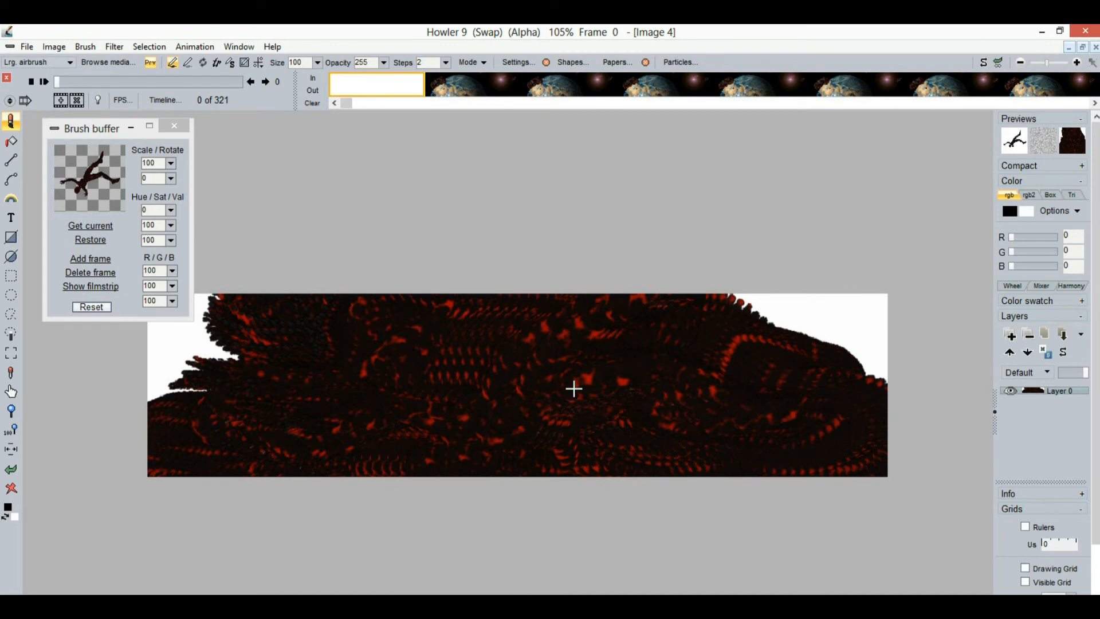
mouse_move(573, 388)
left_mouse_down()
mouse_move(533, 383)
mouse_move(344, 255)
left_mouse_up()
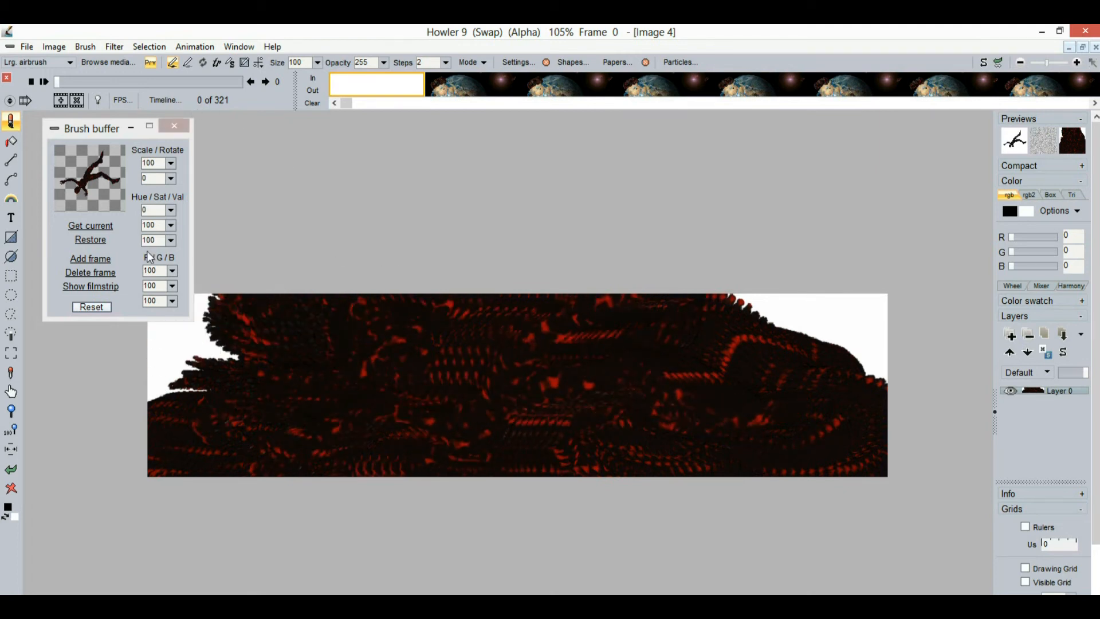
left_click(12, 472)
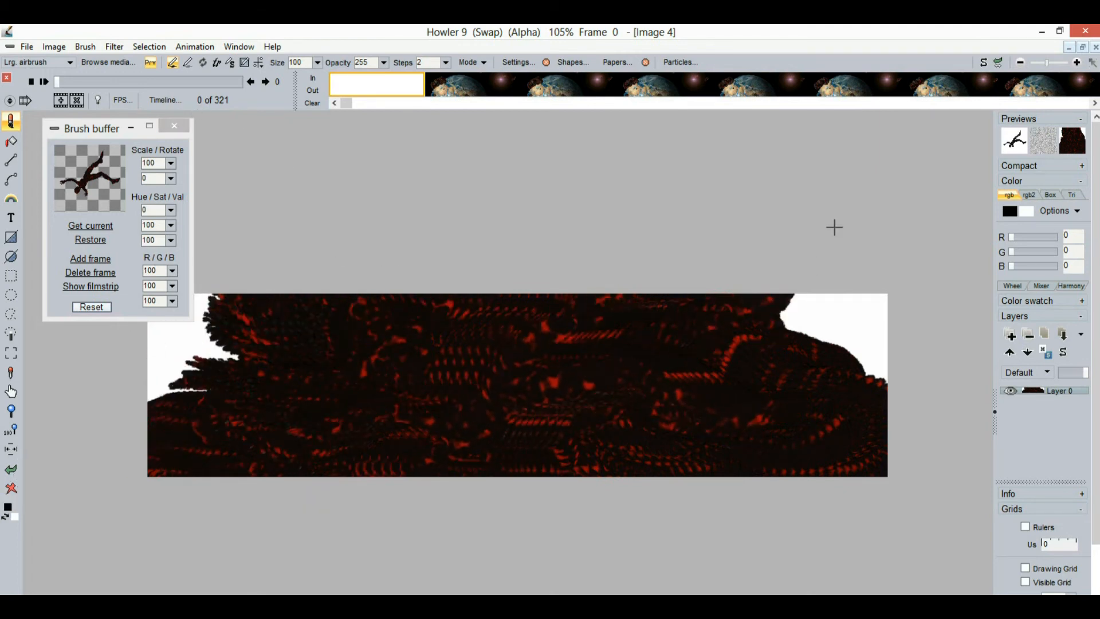
Step: Swap back to the Earth and meteor image and paint a test stroke over it with the animated brush
left_click(984, 63)
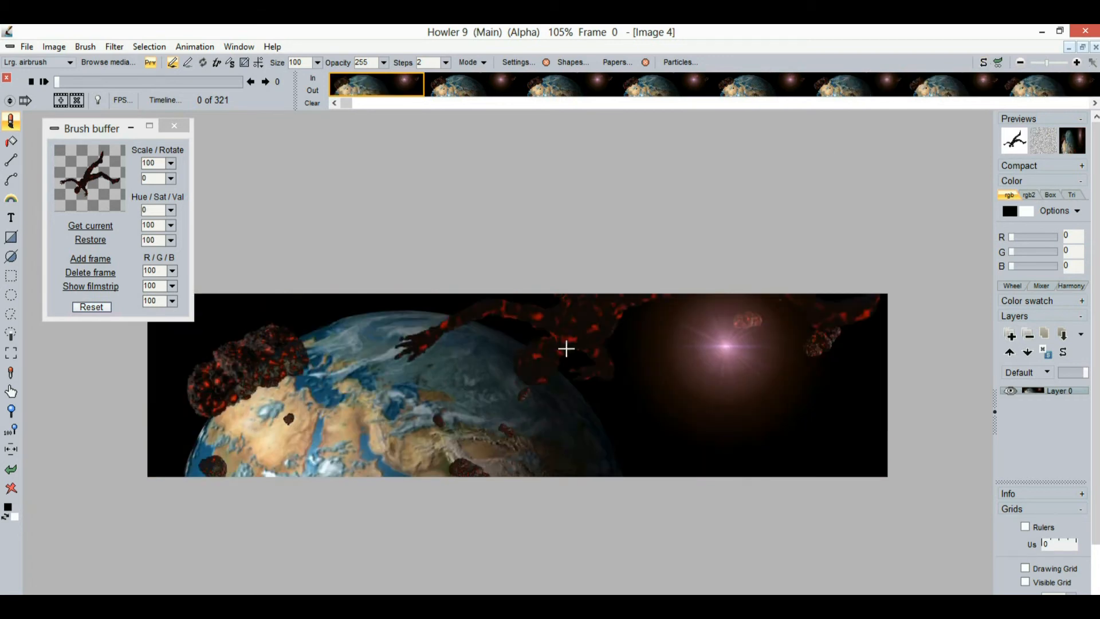
mouse_move(412, 394)
left_mouse_down()
mouse_move(641, 360)
mouse_move(732, 370)
mouse_move(322, 397)
mouse_move(406, 381)
mouse_move(485, 389)
left_mouse_up()
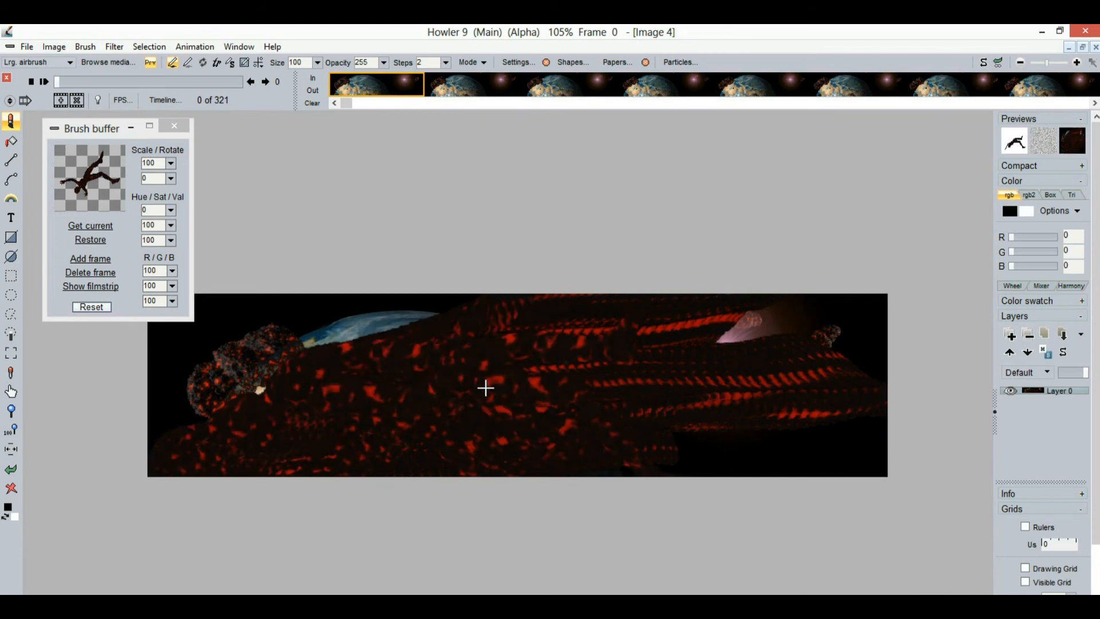
Step: Paint another test stroke over the Earth image, check the swap image and return to the main image
left_click_drag(486, 389, 479, 410)
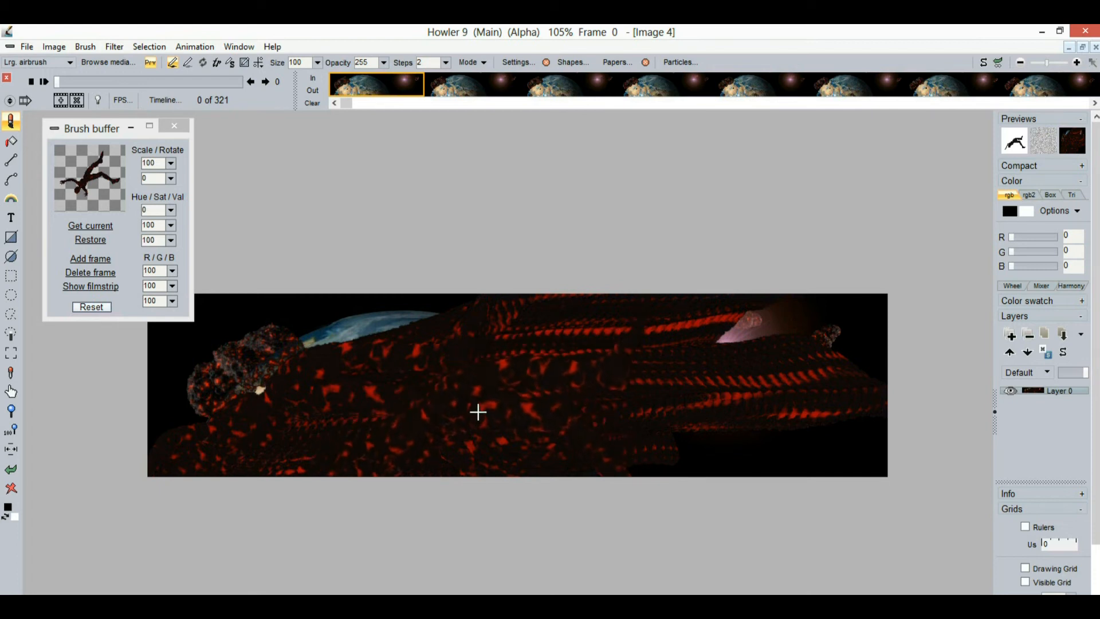
key("j")
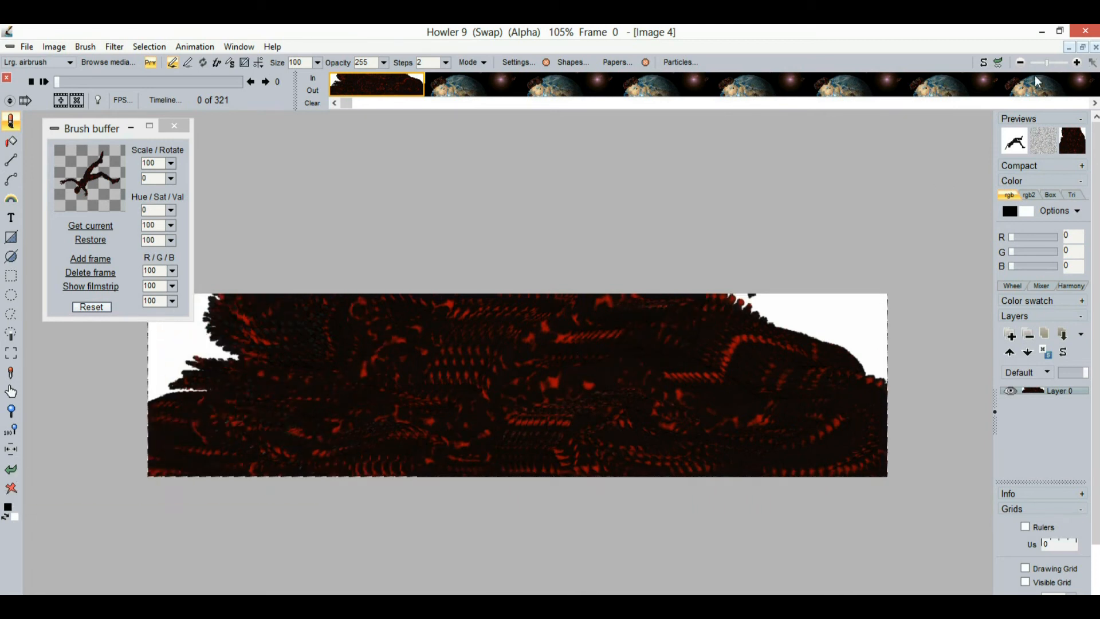
left_click(983, 63)
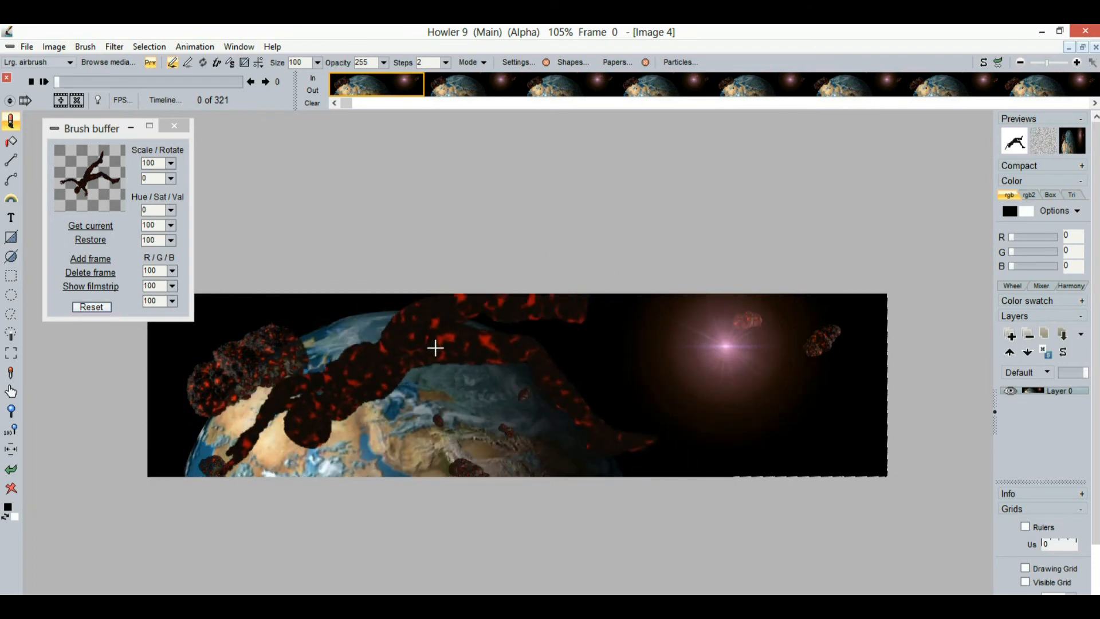
Step: Open the Brush keyframer for the animation, and enlarge and reposition its window to give the preview a wide view
left_click(194, 47)
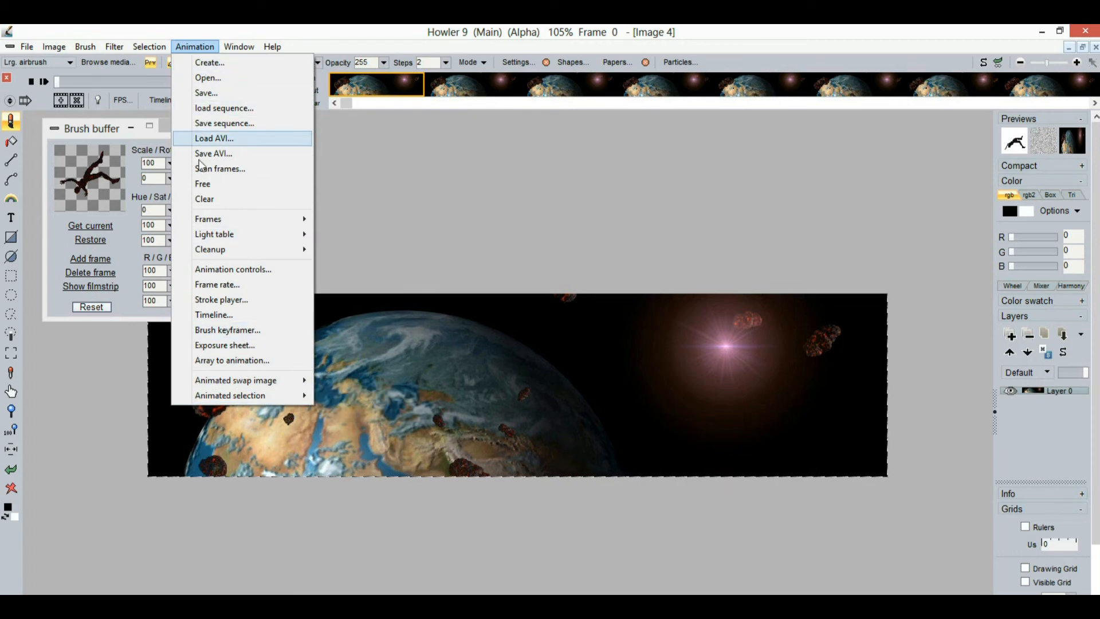
left_click(285, 331)
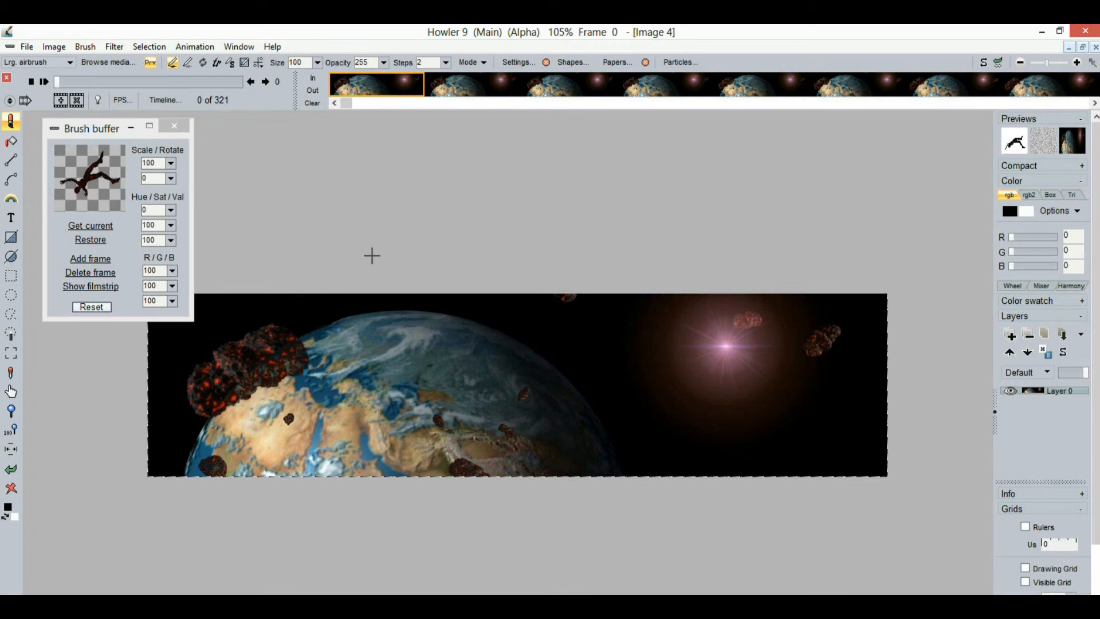
mouse_move(412, 178)
left_mouse_down()
mouse_move(240, 140)
mouse_move(221, 165)
mouse_move(189, 169)
left_mouse_up()
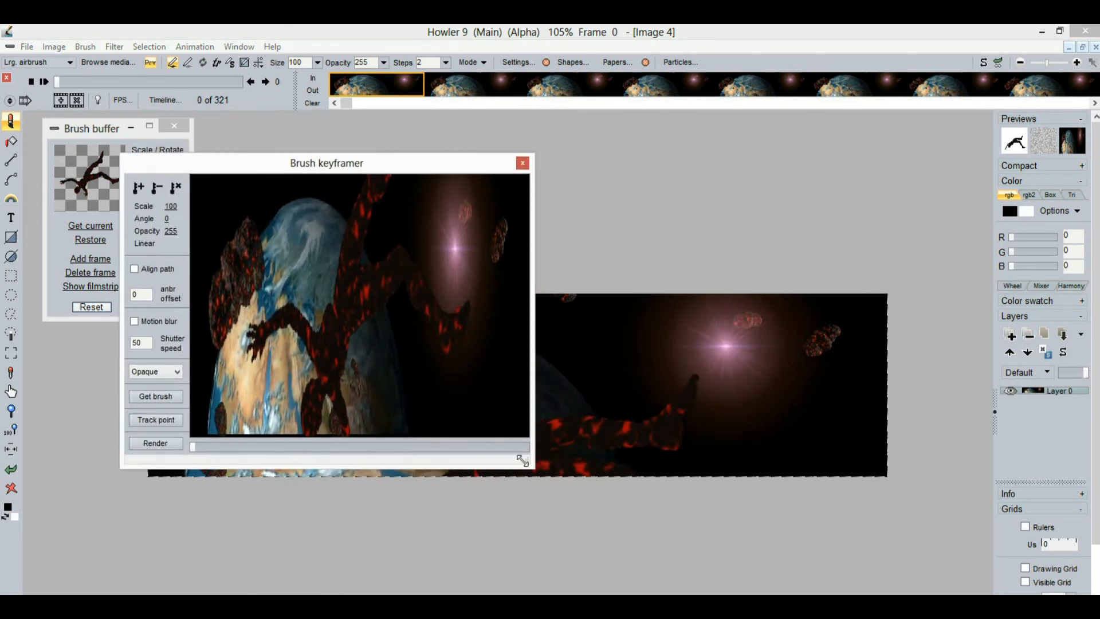
mouse_move(523, 459)
left_mouse_down()
mouse_move(919, 363)
mouse_move(991, 405)
mouse_move(1060, 535)
mouse_move(912, 341)
mouse_move(1079, 536)
mouse_move(1081, 505)
left_mouse_up()
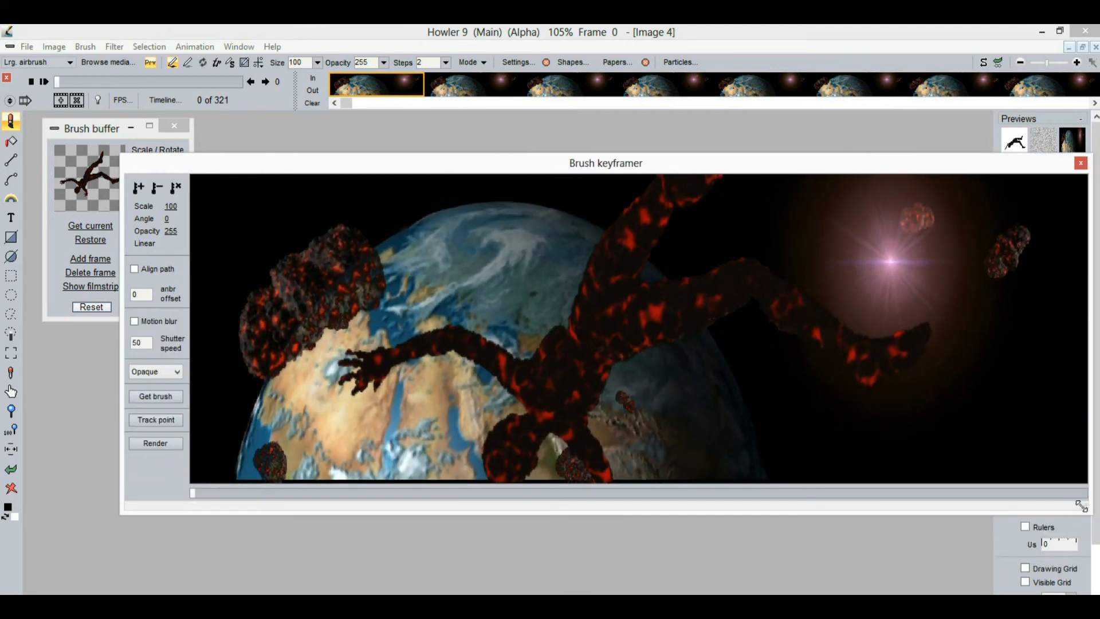
mouse_move(576, 168)
left_mouse_down()
mouse_move(496, 135)
mouse_move(473, 112)
left_mouse_up()
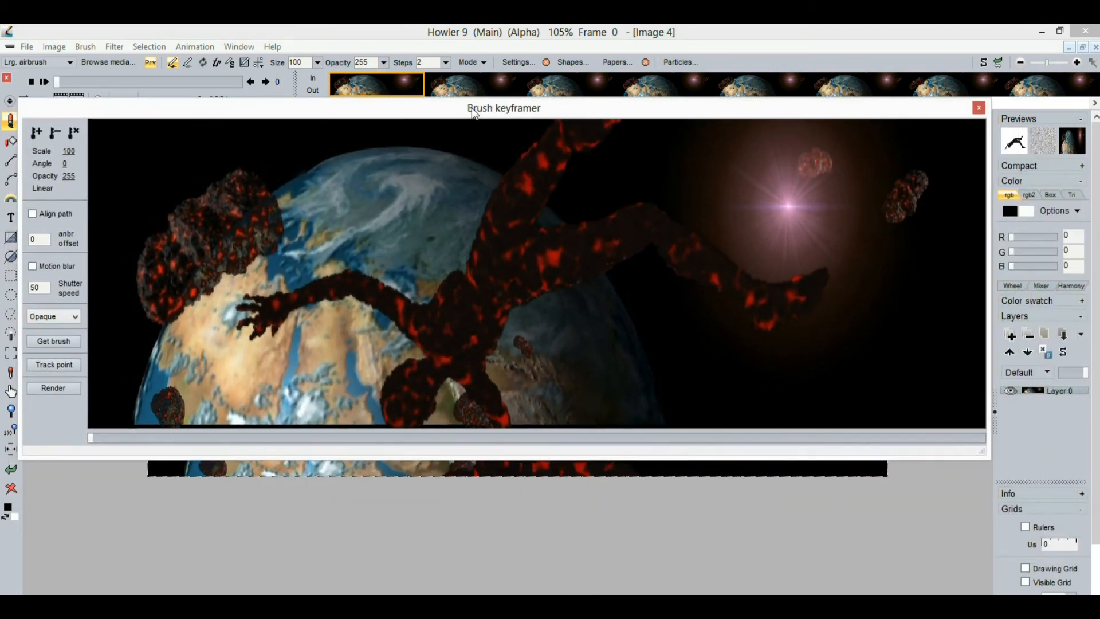
mouse_move(977, 451)
left_mouse_down()
mouse_move(1094, 528)
mouse_move(1076, 498)
left_mouse_up()
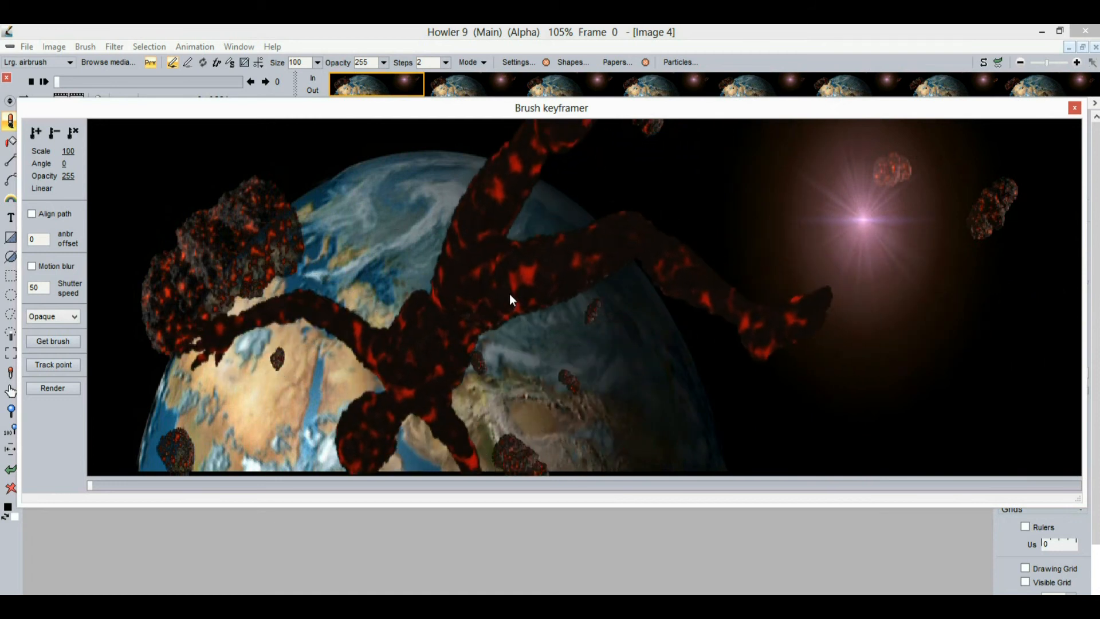
Step: Scrub the keyframer preview to frame 236 and flip the animated brush vertically
mouse_move(99, 488)
left_mouse_down()
mouse_move(334, 486)
mouse_move(802, 528)
mouse_move(960, 509)
mouse_move(628, 513)
mouse_move(86, 486)
mouse_move(596, 484)
mouse_move(815, 497)
mouse_move(773, 517)
mouse_move(604, 516)
mouse_move(461, 512)
mouse_move(624, 486)
mouse_move(1013, 507)
mouse_move(232, 520)
mouse_move(88, 503)
mouse_move(257, 471)
mouse_move(626, 452)
mouse_move(197, 458)
mouse_move(287, 459)
mouse_move(632, 406)
mouse_move(824, 402)
left_mouse_up()
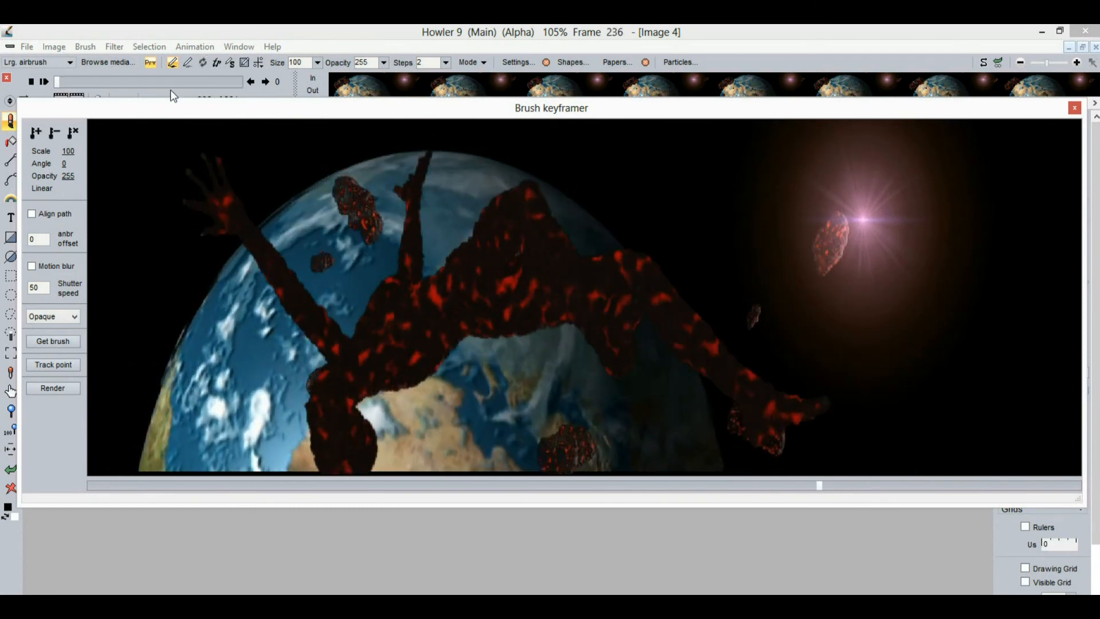
left_click_drag(180, 108, 177, 141)
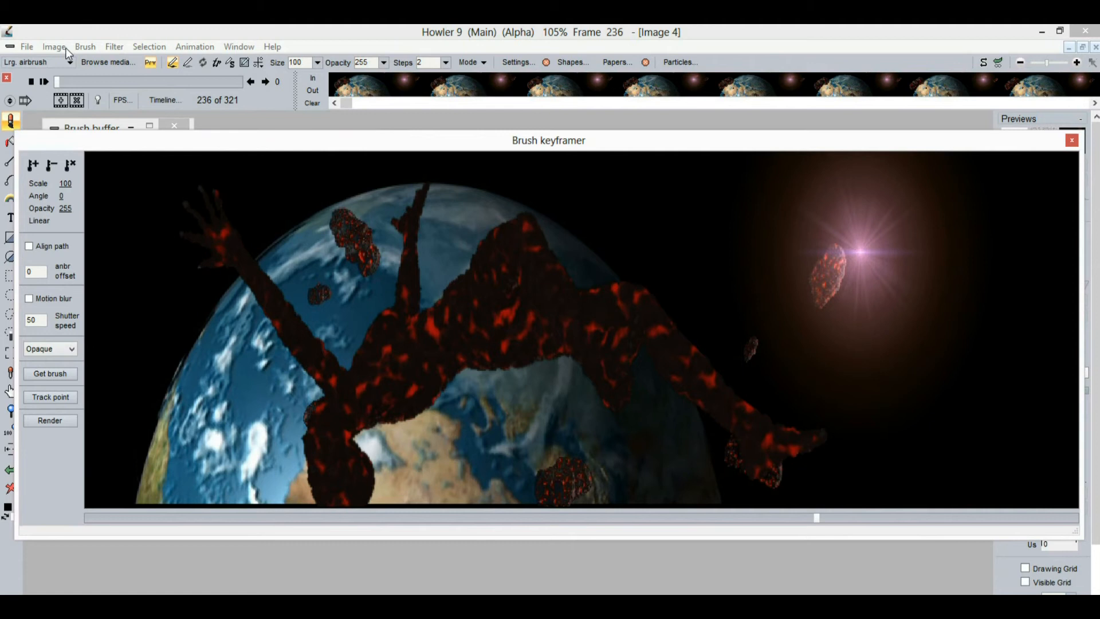
left_click(77, 47)
mouse_move(128, 215)
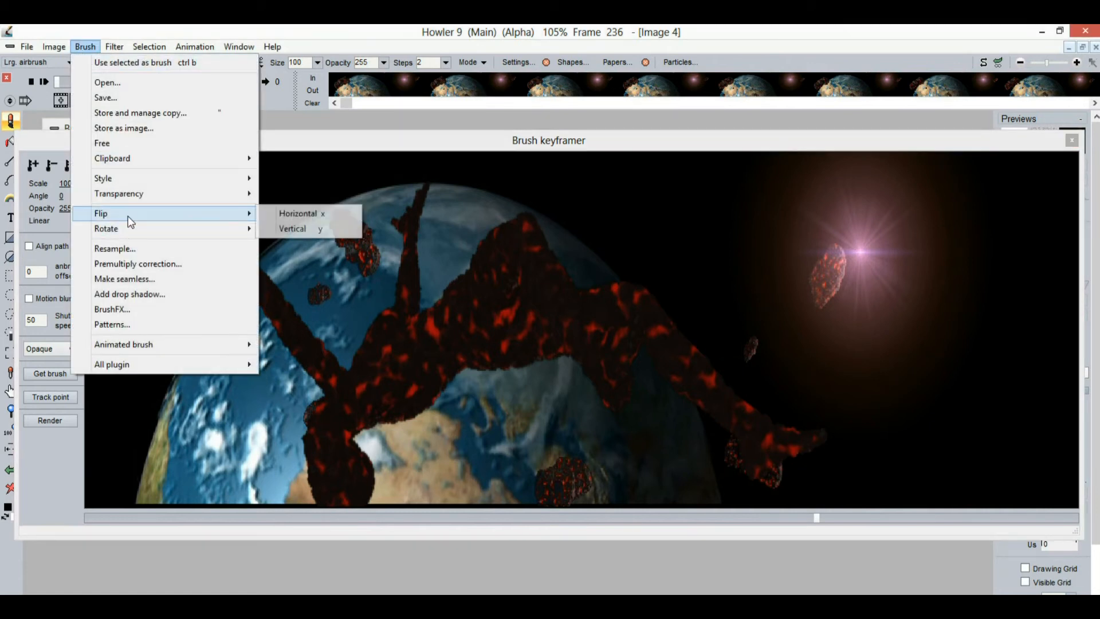
left_click(332, 231)
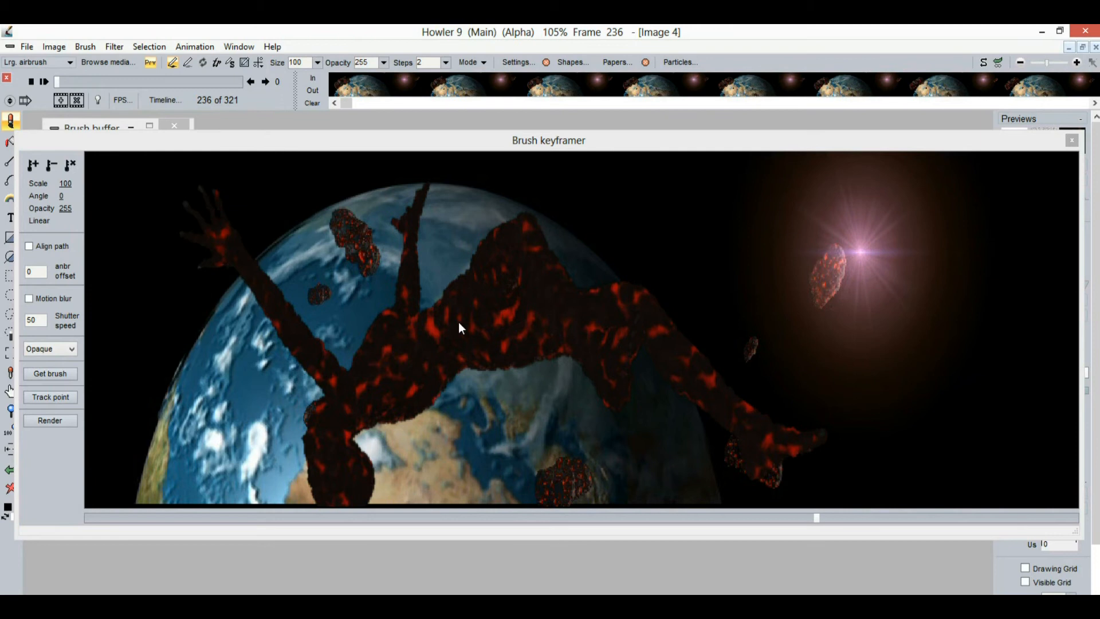
Step: Store a copy of the flipped brush in a new brush buffer and close the old unflipped buffer
left_click(95, 45)
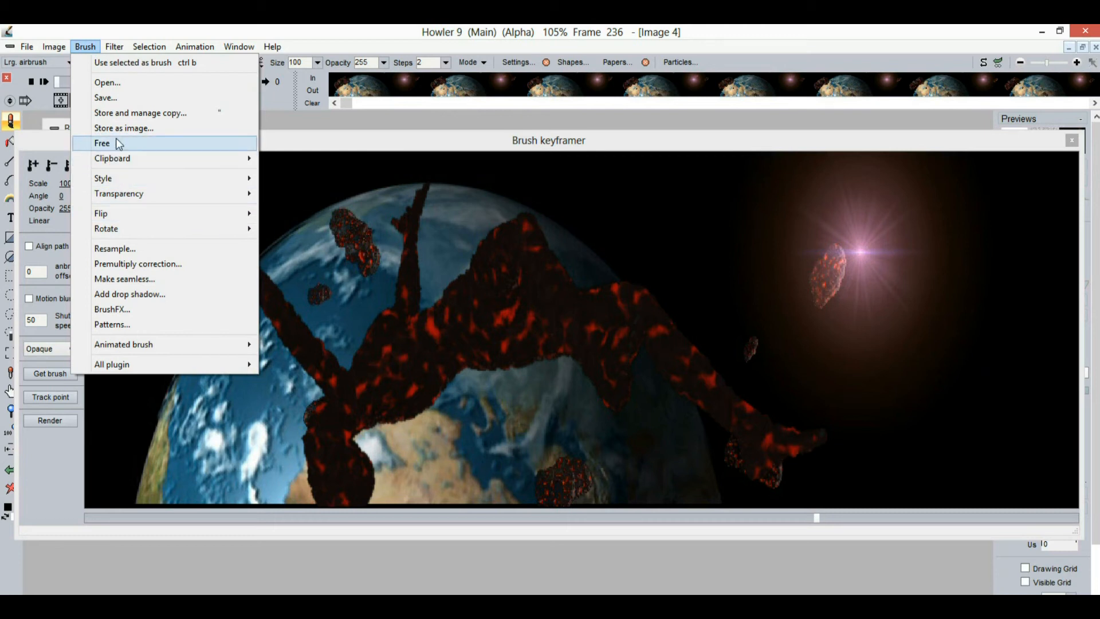
left_click(131, 114)
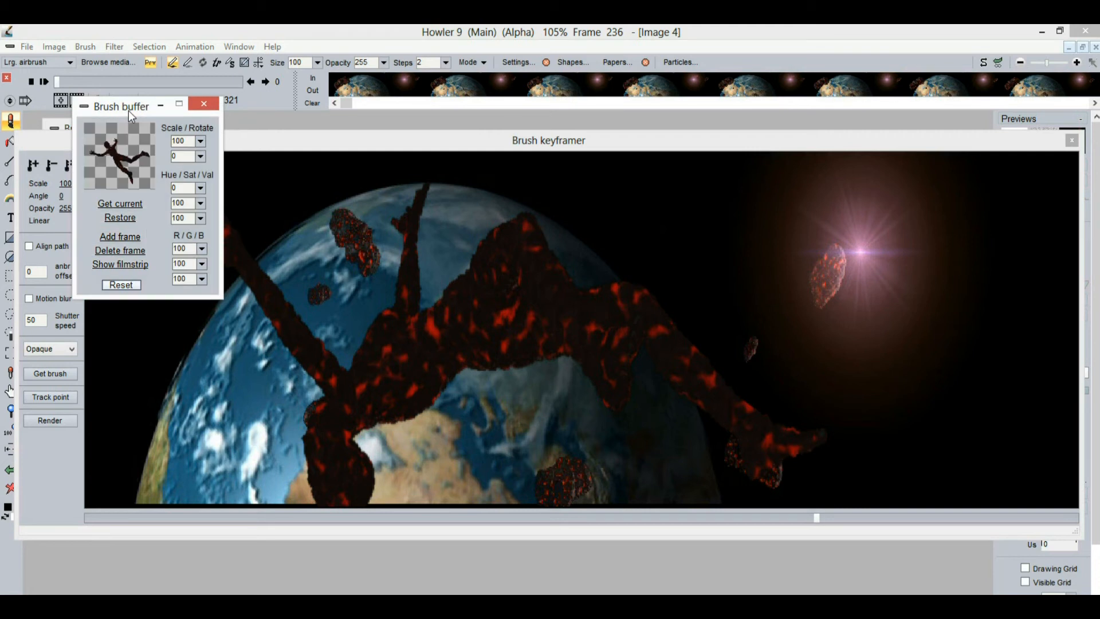
left_click_drag(136, 109, 305, 129)
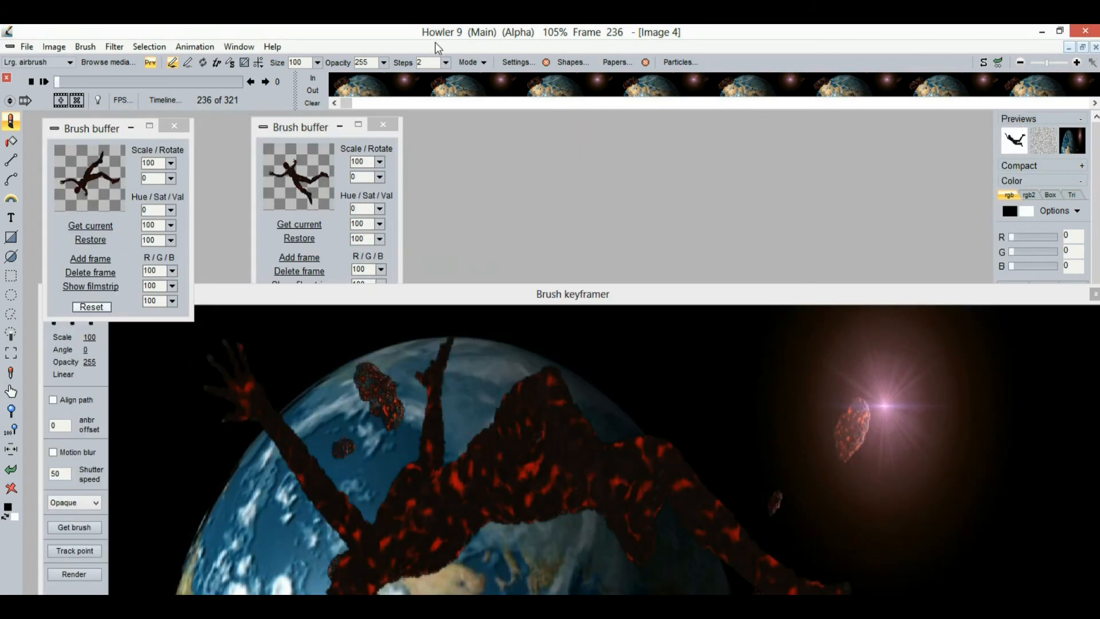
left_click(176, 126)
mouse_move(297, 129)
left_mouse_down()
mouse_move(128, 125)
mouse_move(92, 143)
left_mouse_up()
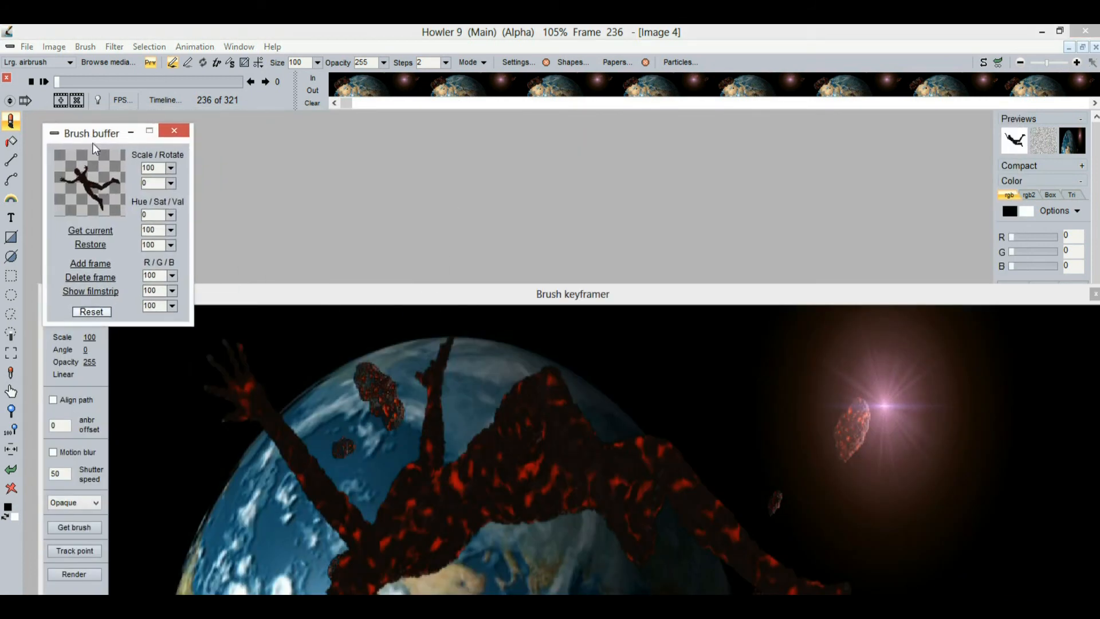
Step: Activate the stored flipped brush and load it into the Brush keyframer with Get brush
left_click(232, 224)
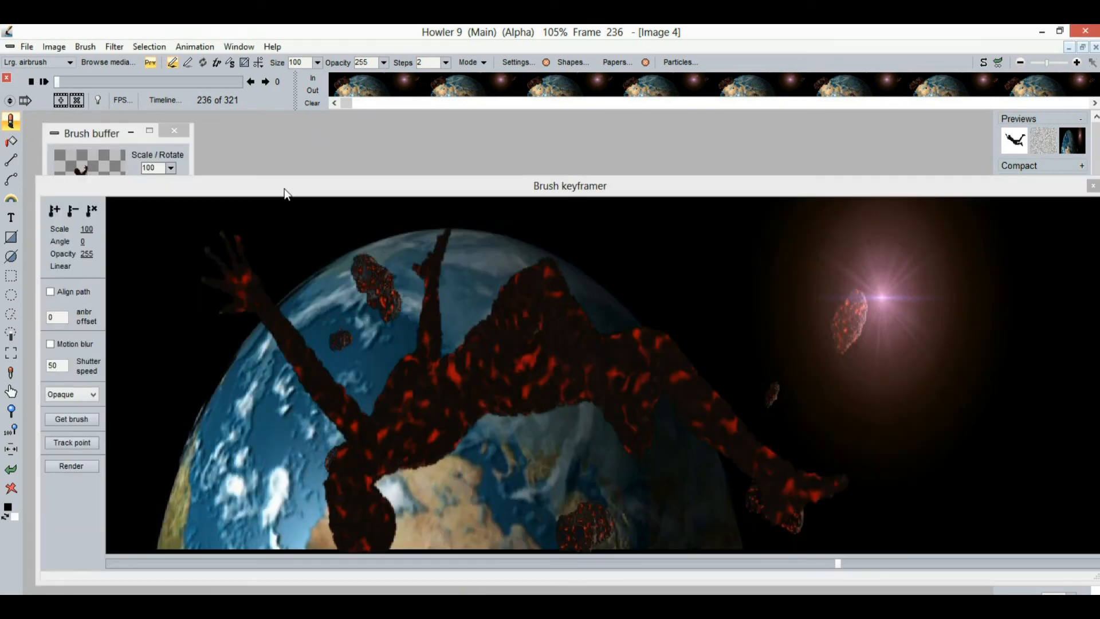
left_click(285, 188)
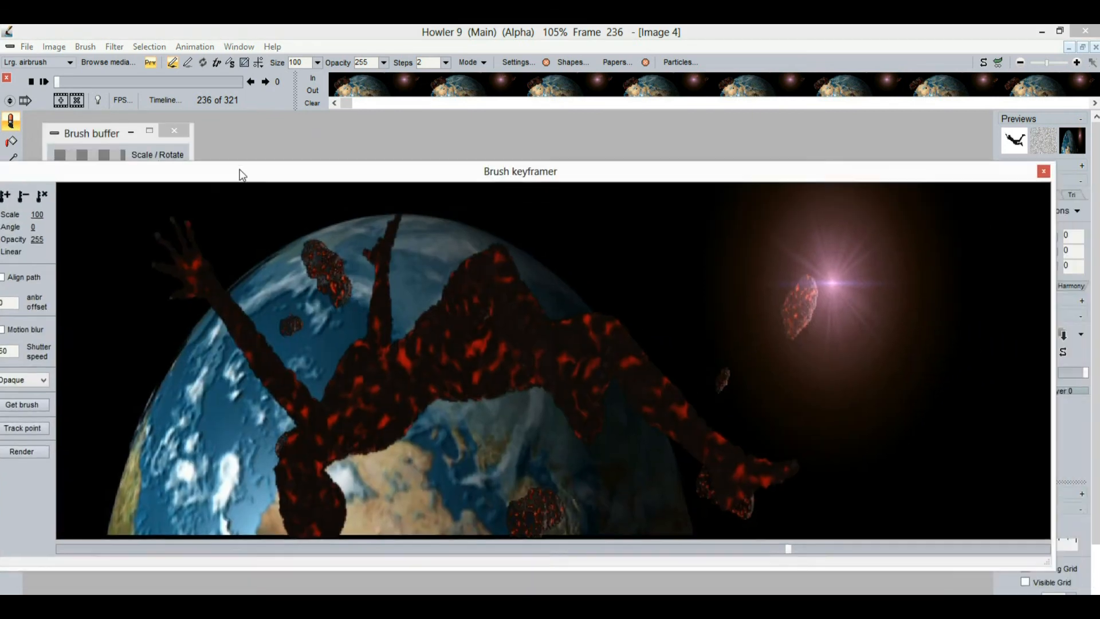
left_click_drag(275, 157, 274, 163)
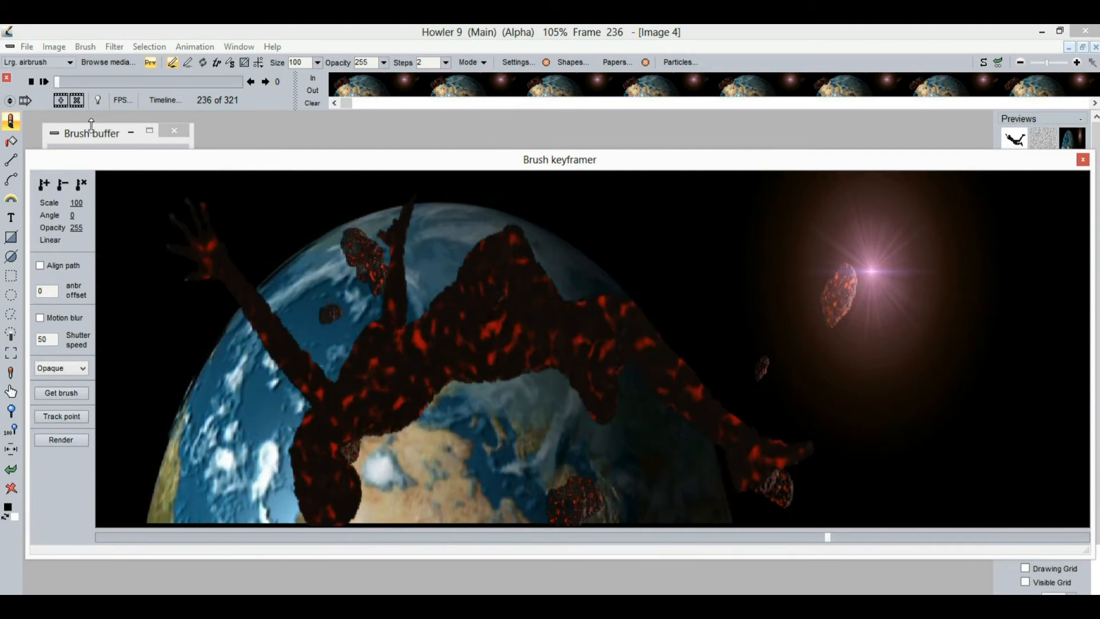
left_click(90, 133)
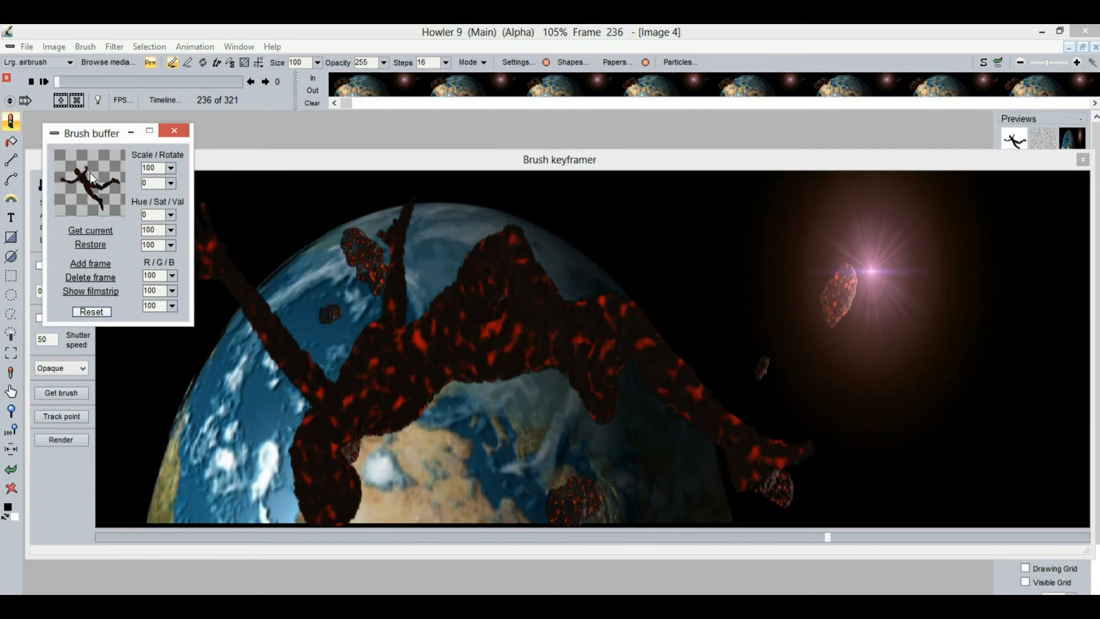
left_click(55, 391)
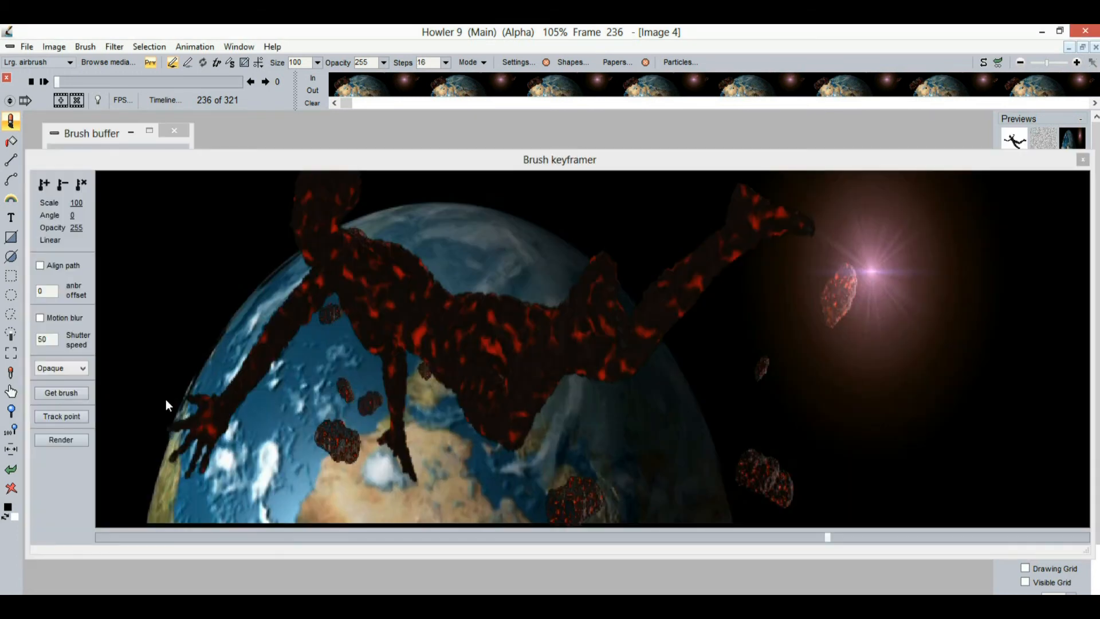
left_click(56, 392)
Step: Preview the falling girl at several positions in the keyframer while scrubbing to frames 264 and 239
mouse_move(355, 343)
left_mouse_down()
mouse_move(463, 277)
mouse_move(478, 356)
mouse_move(452, 373)
left_mouse_up()
mouse_move(197, 161)
left_mouse_down()
mouse_move(231, 197)
mouse_move(209, 166)
left_mouse_up()
left_click_drag(289, 294, 590, 343)
left_click_drag(143, 543, 929, 543)
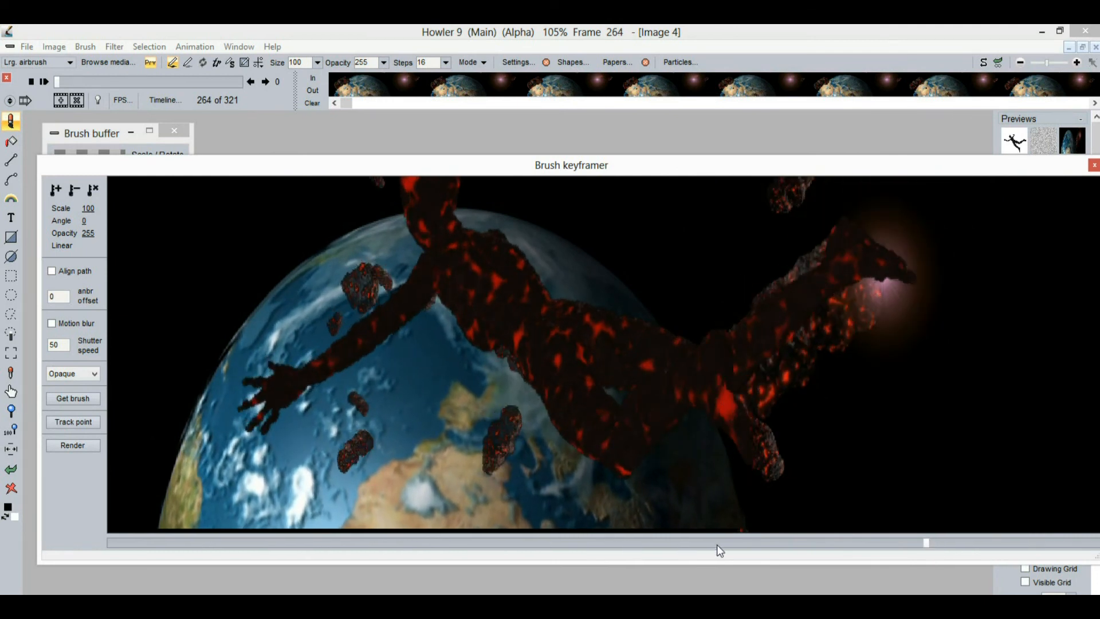
left_click_drag(938, 544, 847, 541)
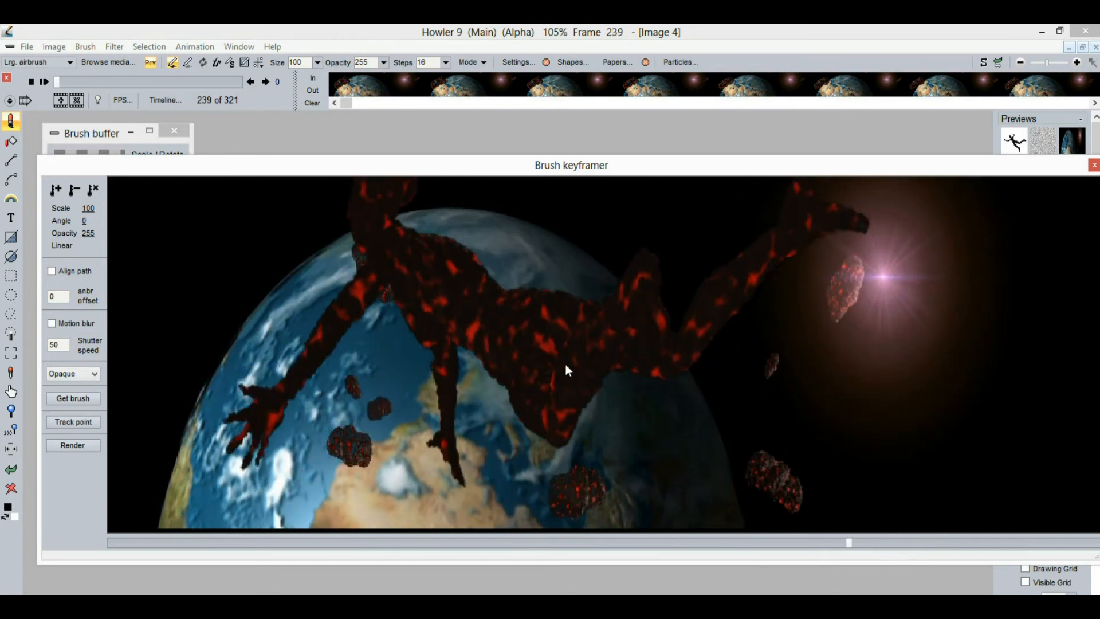
mouse_move(937, 384)
left_mouse_down()
mouse_move(588, 432)
mouse_move(686, 424)
left_mouse_up()
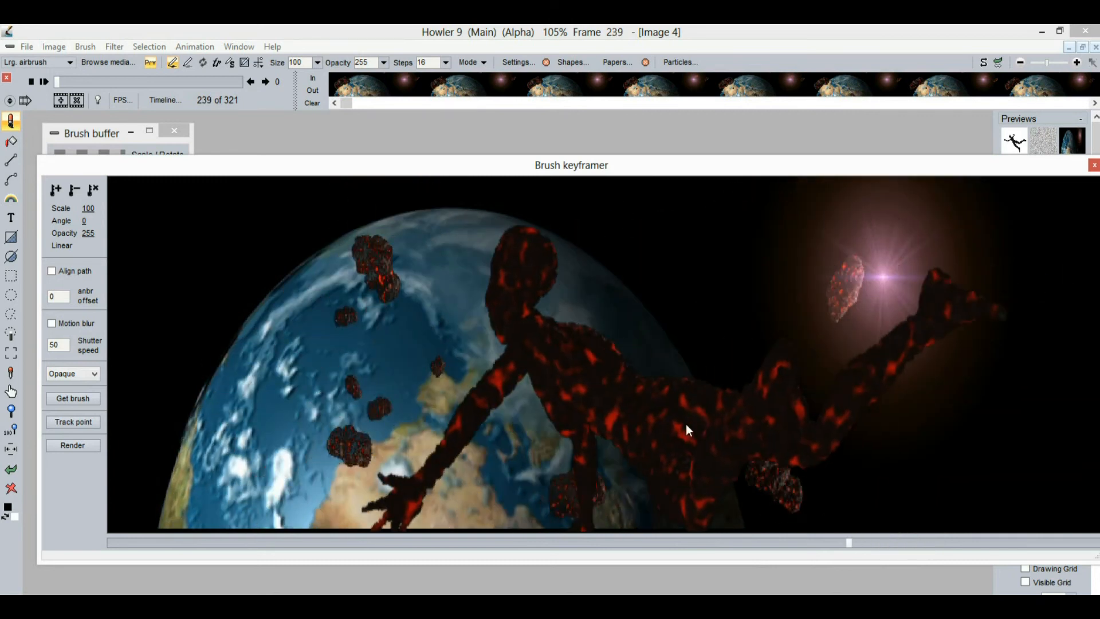
Step: Return to frame 0, scale the girl to 166 and set the first keyframe over the dark space beside Earth
mouse_move(512, 154)
left_mouse_down()
mouse_move(514, 229)
mouse_move(495, 174)
left_mouse_up()
mouse_move(538, 282)
left_mouse_down()
mouse_move(599, 284)
mouse_move(910, 356)
mouse_move(314, 350)
mouse_move(149, 233)
mouse_move(383, 259)
mouse_move(544, 206)
mouse_move(616, 290)
mouse_move(638, 353)
mouse_move(442, 306)
mouse_move(459, 313)
left_mouse_up()
left_click_drag(125, 473, 67, 472)
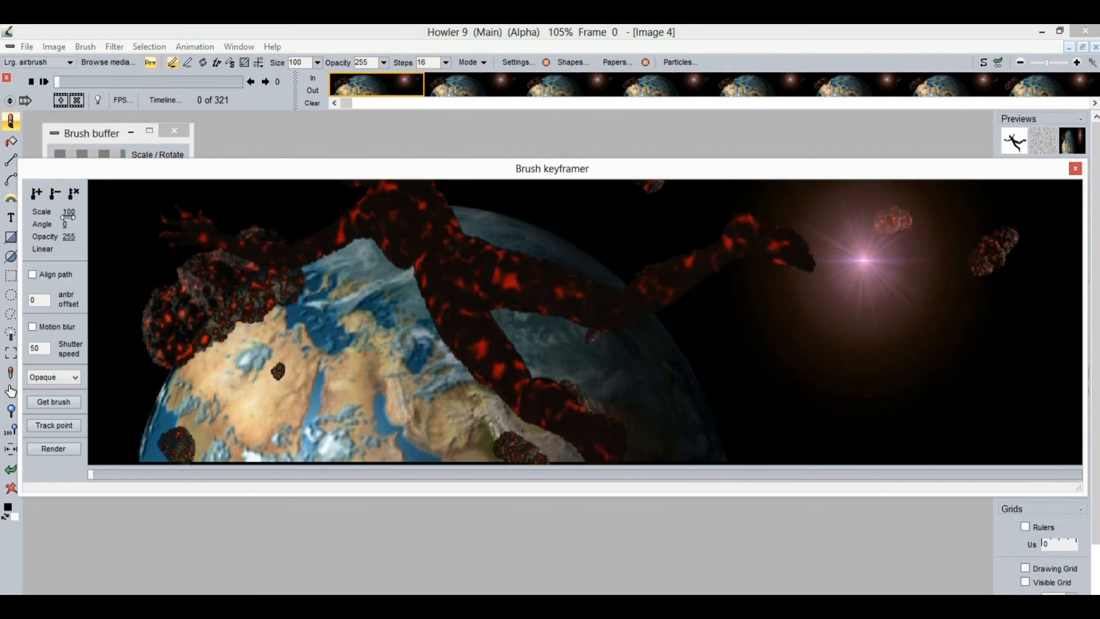
left_click_drag(68, 213, 91, 207)
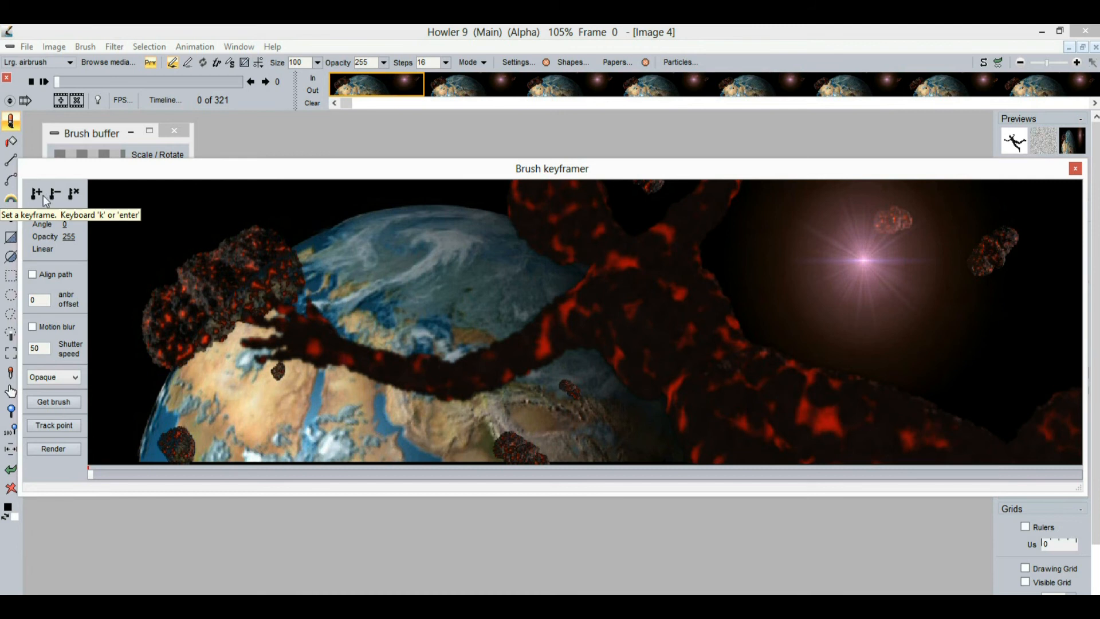
Step: Set a second keyframe at frame 44 with the girl scaled to 119 and placed in front of the Earth
left_click_drag(98, 474, 227, 473)
mouse_move(616, 291)
left_mouse_down()
mouse_move(452, 315)
mouse_move(559, 413)
mouse_move(558, 401)
left_mouse_up()
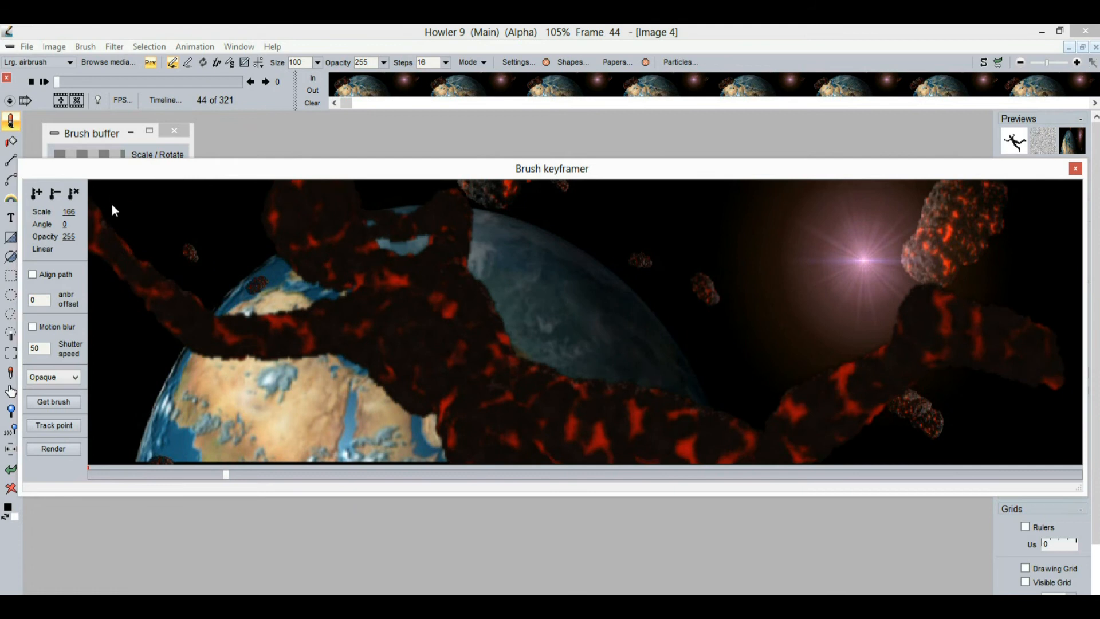
left_click_drag(80, 213, 66, 218)
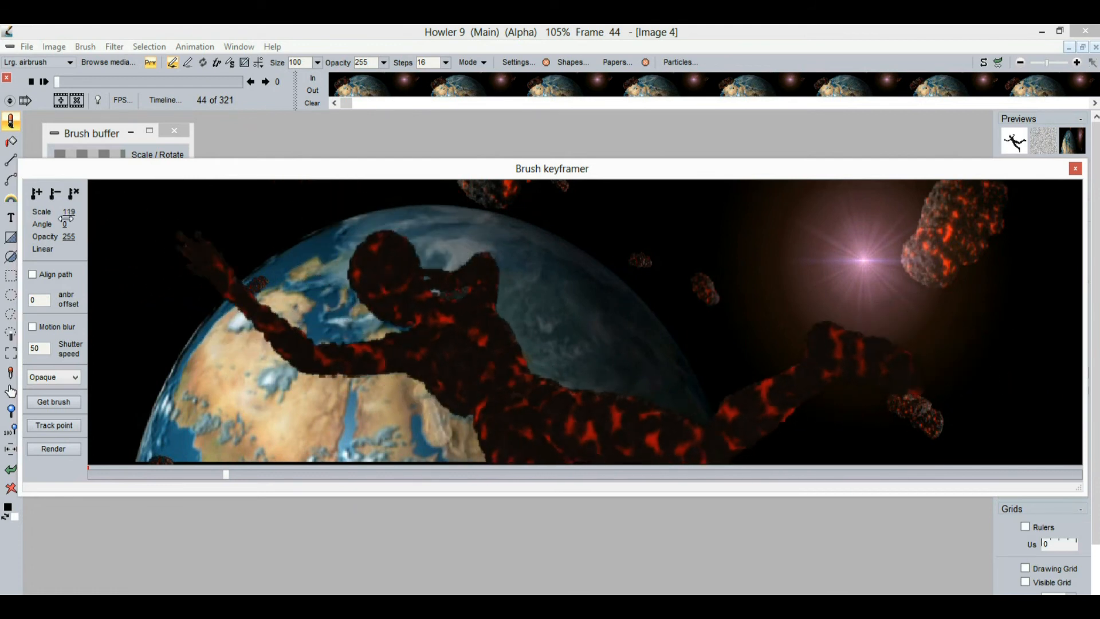
mouse_move(417, 330)
left_mouse_down()
mouse_move(417, 304)
mouse_move(491, 356)
left_mouse_up()
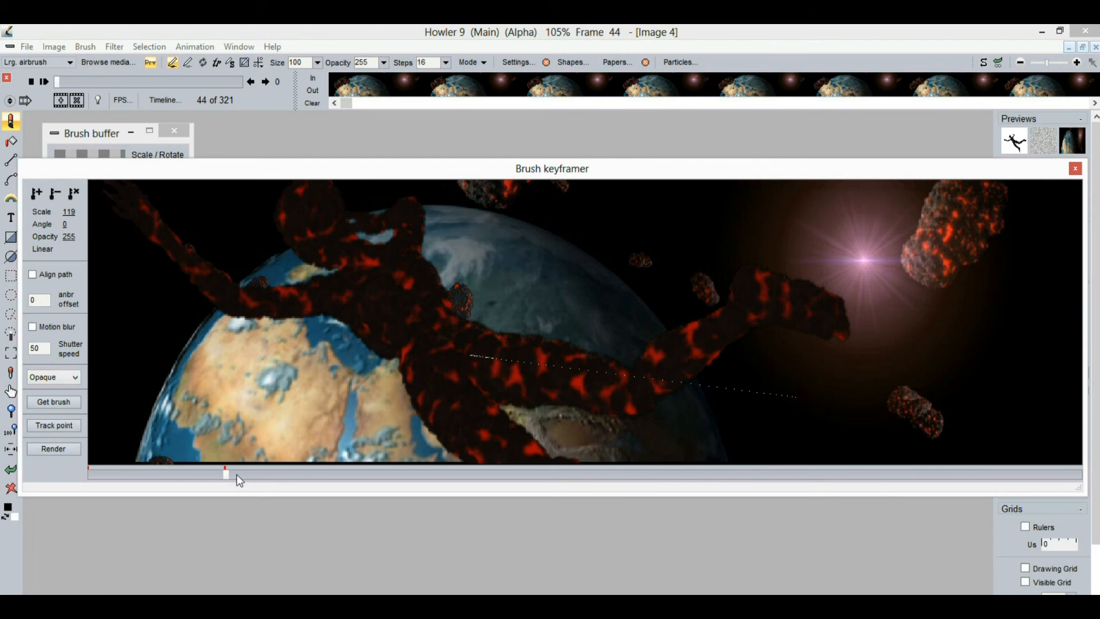
Step: Set a keyframe at frame 75 with the girl scaled to 97, rotated to -40 and placed in front of the Earth
left_click_drag(226, 475, 353, 476)
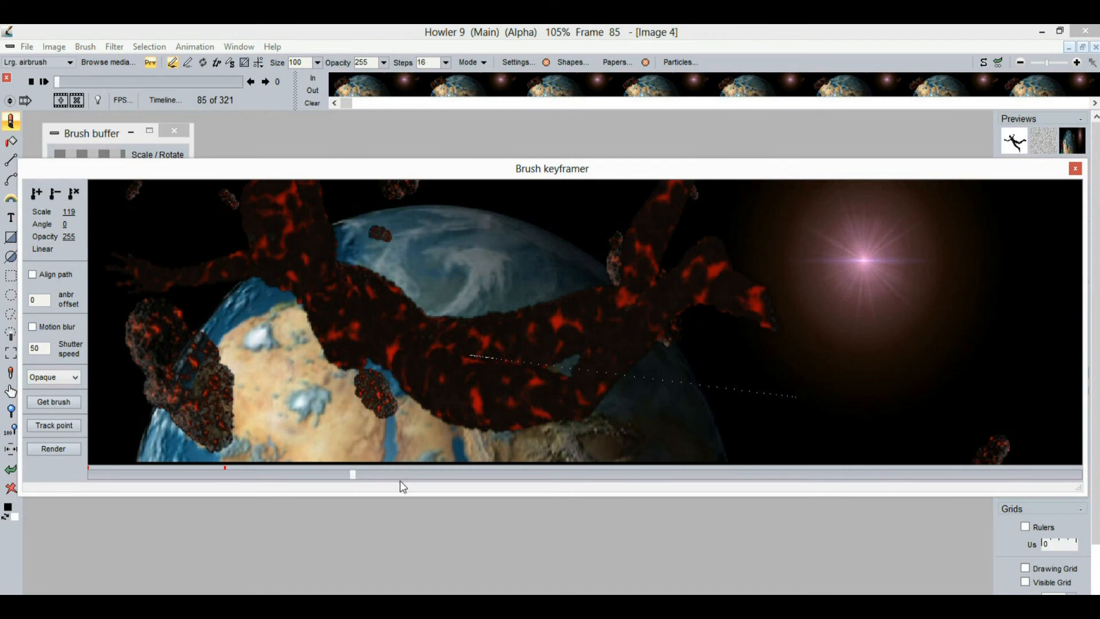
left_click(339, 479)
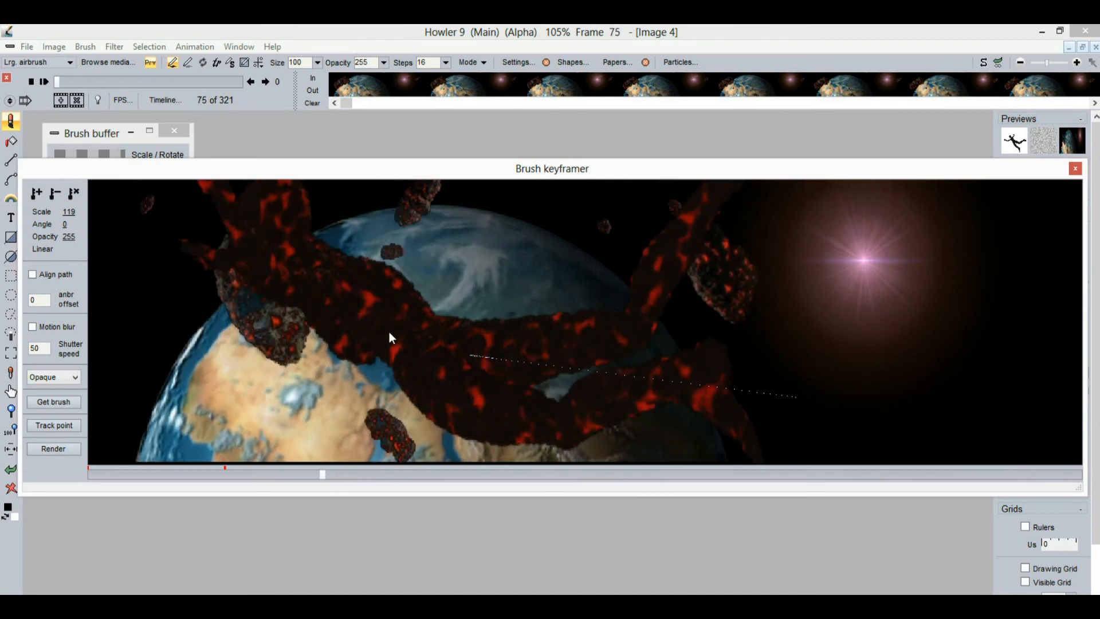
mouse_move(532, 429)
left_mouse_down()
mouse_move(569, 401)
mouse_move(711, 387)
left_mouse_up()
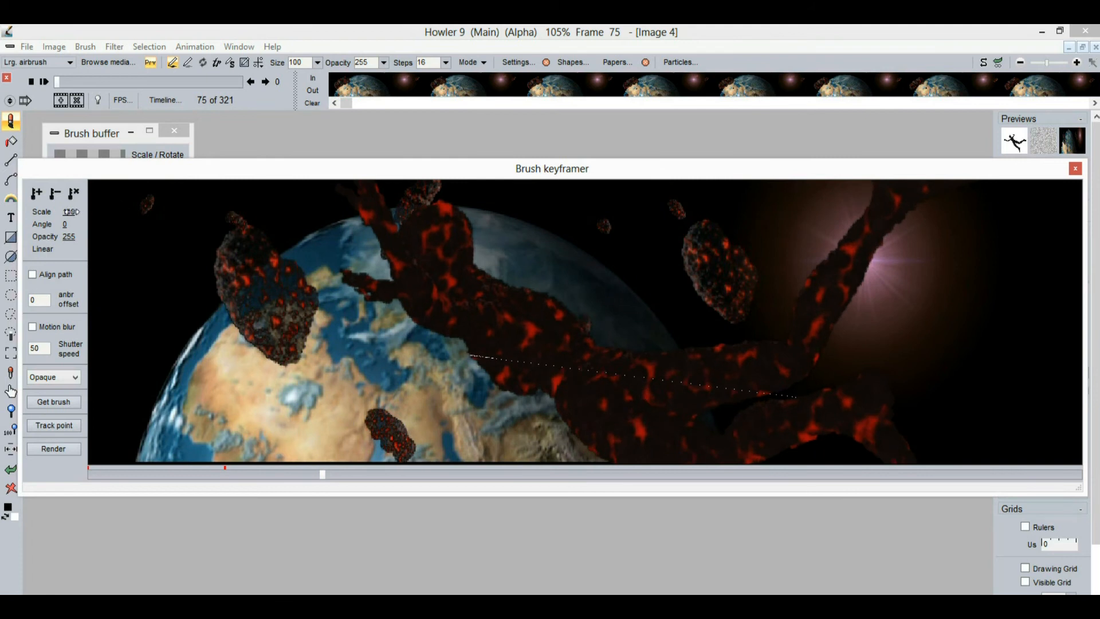
left_click_drag(71, 212, 59, 213)
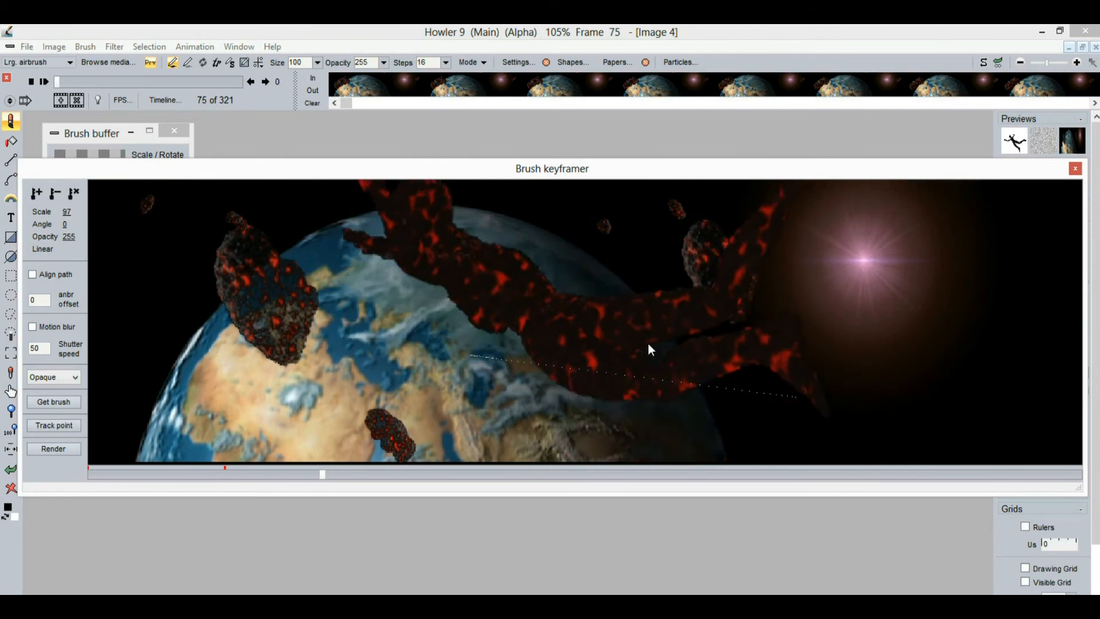
left_click_drag(565, 389, 587, 384)
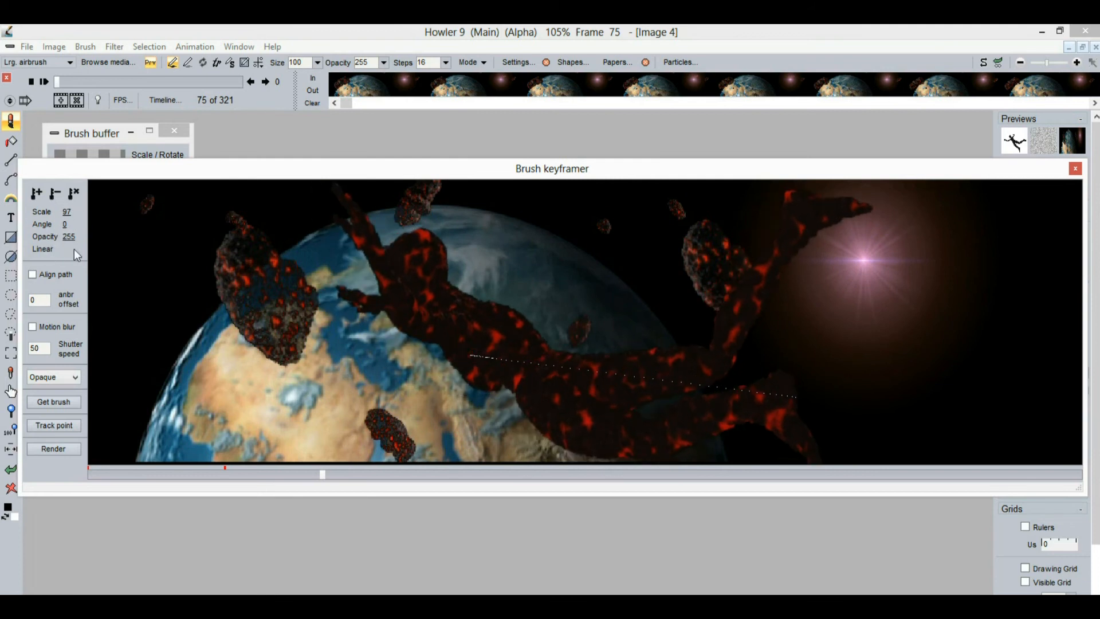
left_click_drag(65, 224, 53, 225)
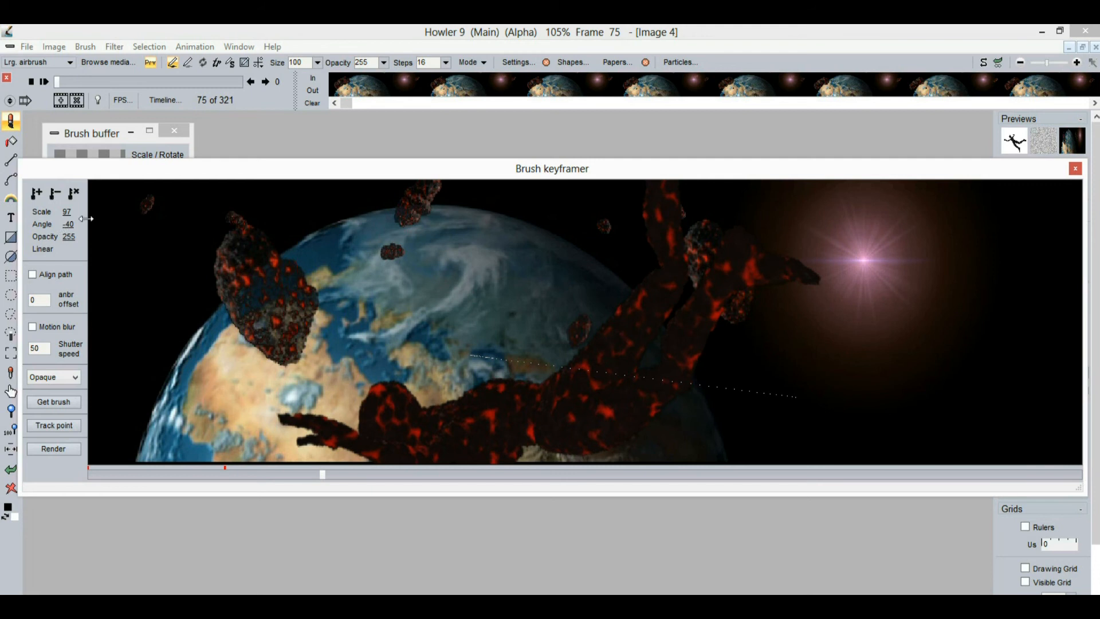
mouse_move(501, 359)
left_mouse_down()
mouse_move(471, 319)
mouse_move(527, 340)
left_mouse_up()
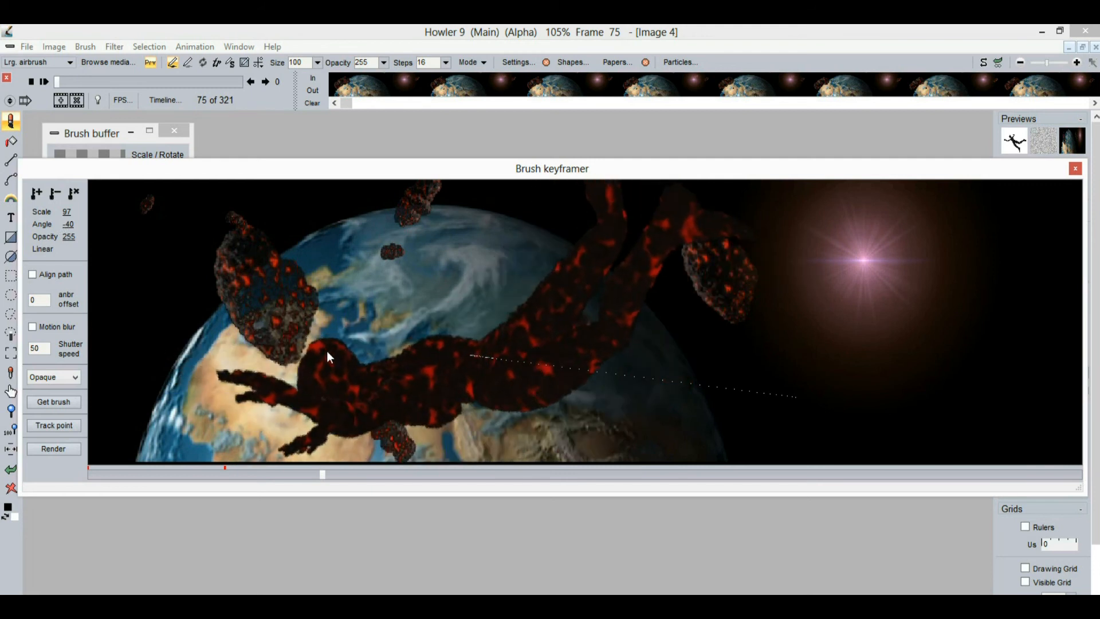
left_click(321, 474)
Step: Set a keyframe at frame 104 with the girl shifted toward the sun, scaled to 116 and rotated to -4
left_click_drag(342, 476, 414, 475)
mouse_move(520, 293)
left_mouse_down()
mouse_move(603, 305)
mouse_move(645, 283)
mouse_move(631, 257)
mouse_move(614, 275)
left_mouse_up()
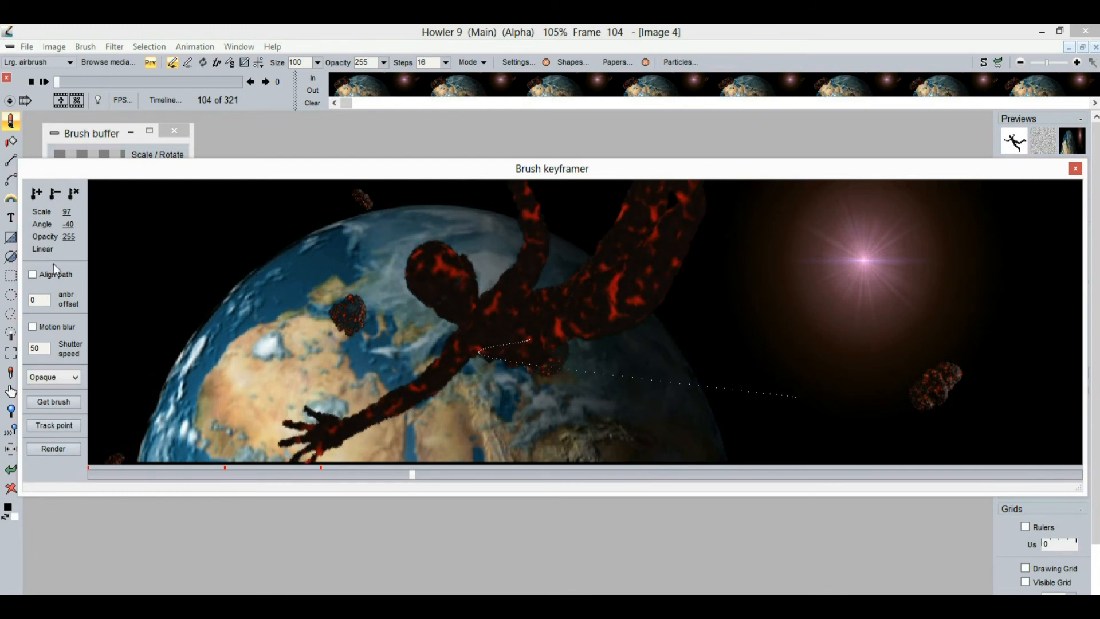
left_click_drag(70, 211, 76, 212)
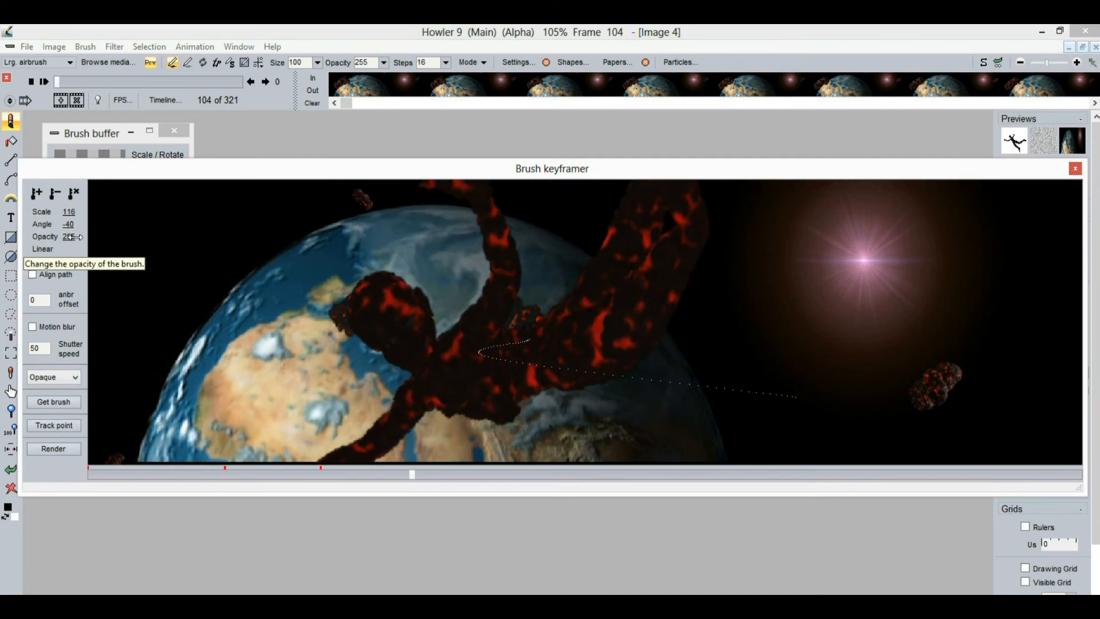
mouse_move(72, 224)
left_mouse_down()
mouse_move(105, 231)
mouse_move(93, 228)
left_mouse_up()
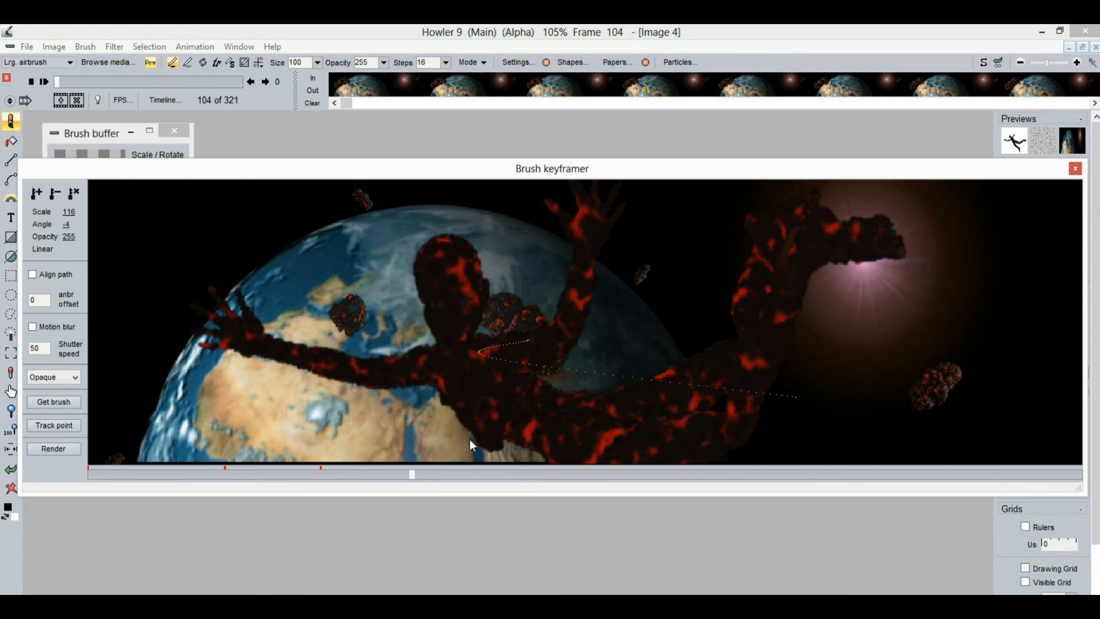
left_click(37, 195)
Step: Set a keyframe at frame 174 with the girl moved higher across the Earth and scaled to 92
left_click_drag(431, 476, 630, 495)
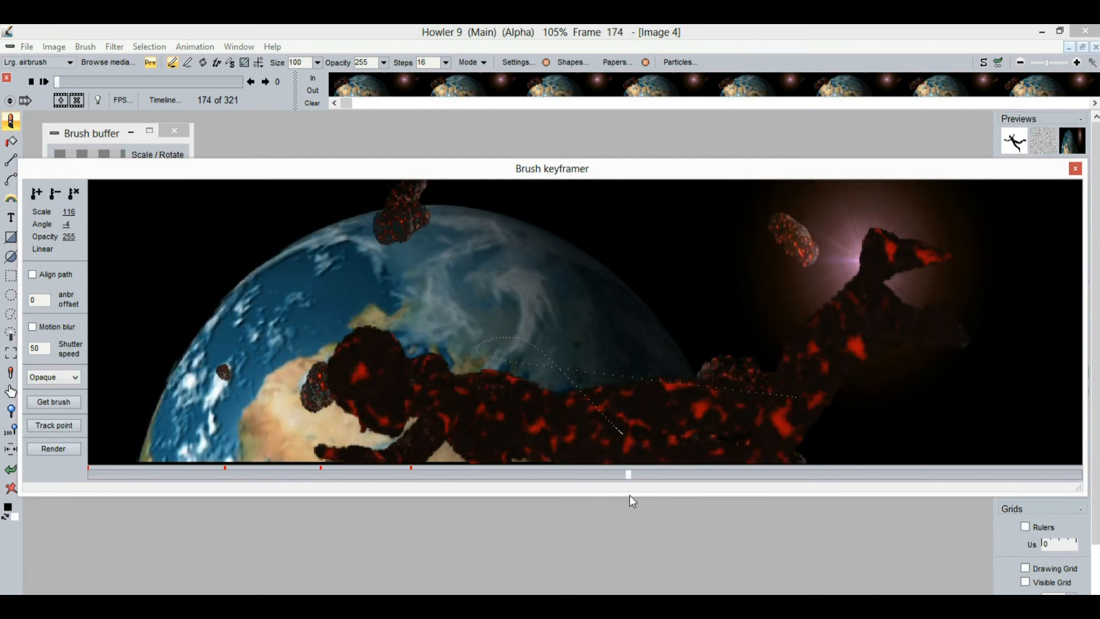
left_click_drag(547, 404, 542, 330)
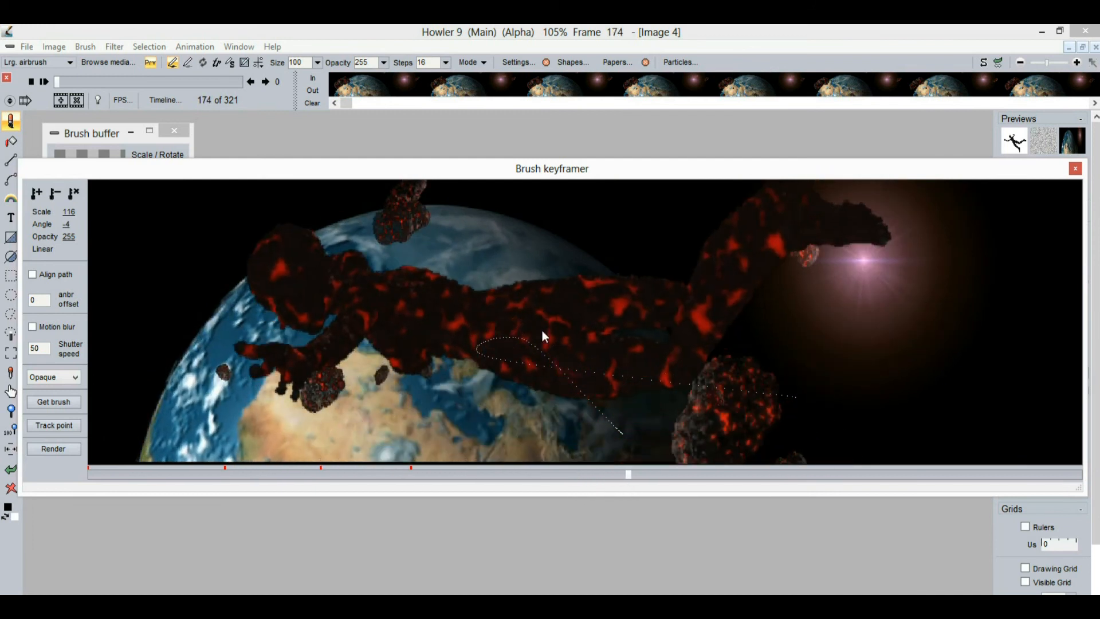
left_click_drag(65, 212, 58, 212)
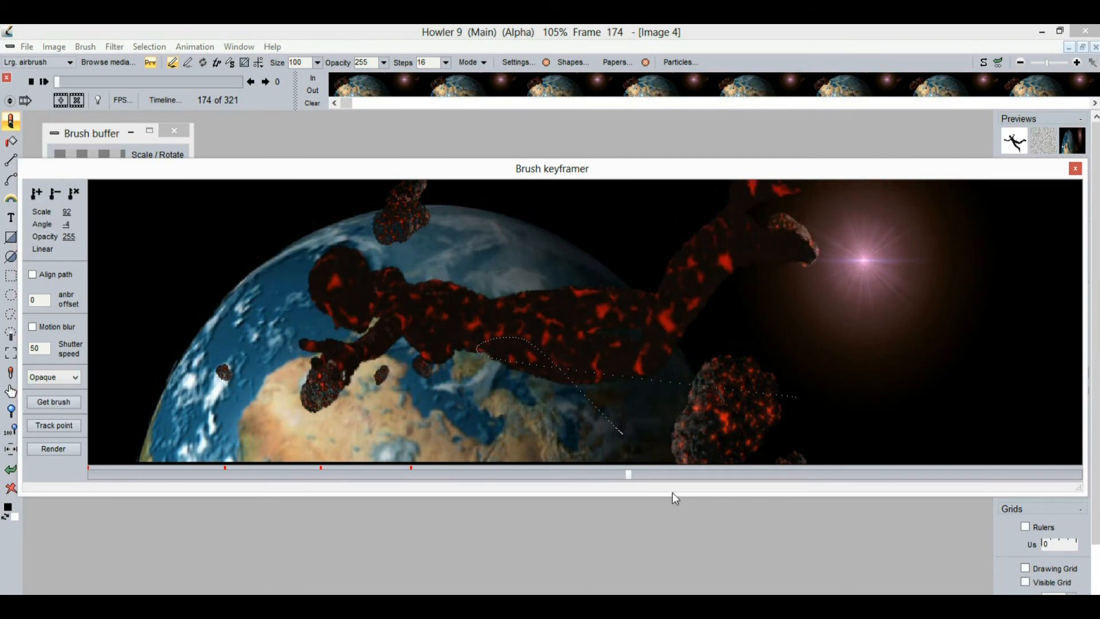
Step: Set the final keyframe at frame 320 with the girl over the Earth, scaled to 26 and rotated to 19
left_click_drag(629, 474, 1080, 488)
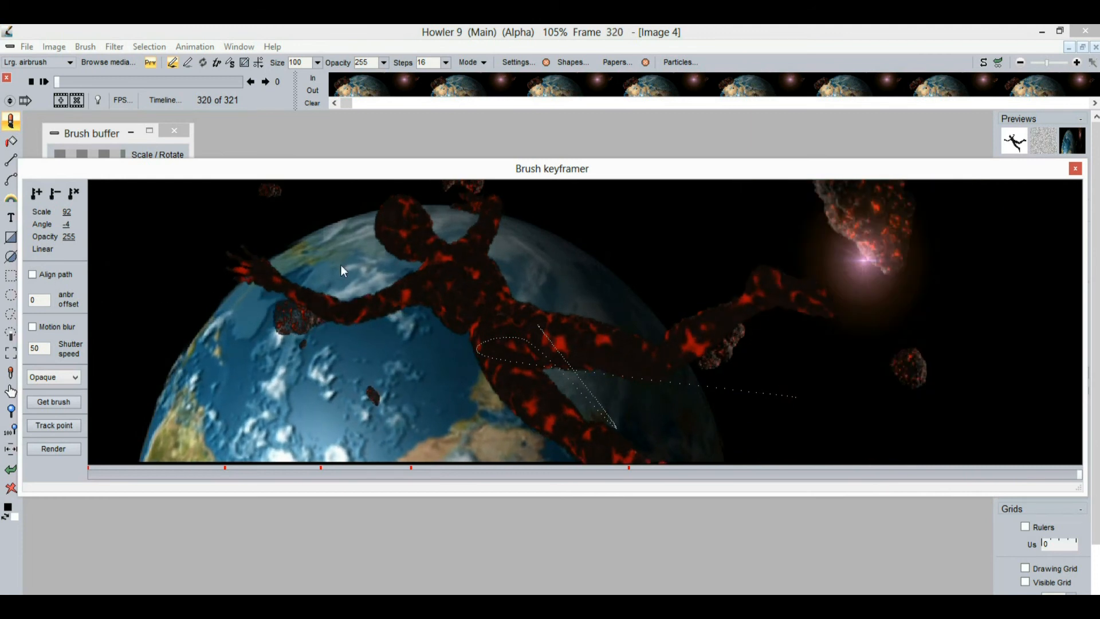
mouse_move(514, 318)
left_mouse_down()
mouse_move(427, 331)
mouse_move(296, 278)
left_mouse_up()
left_click_drag(67, 212, 48, 223)
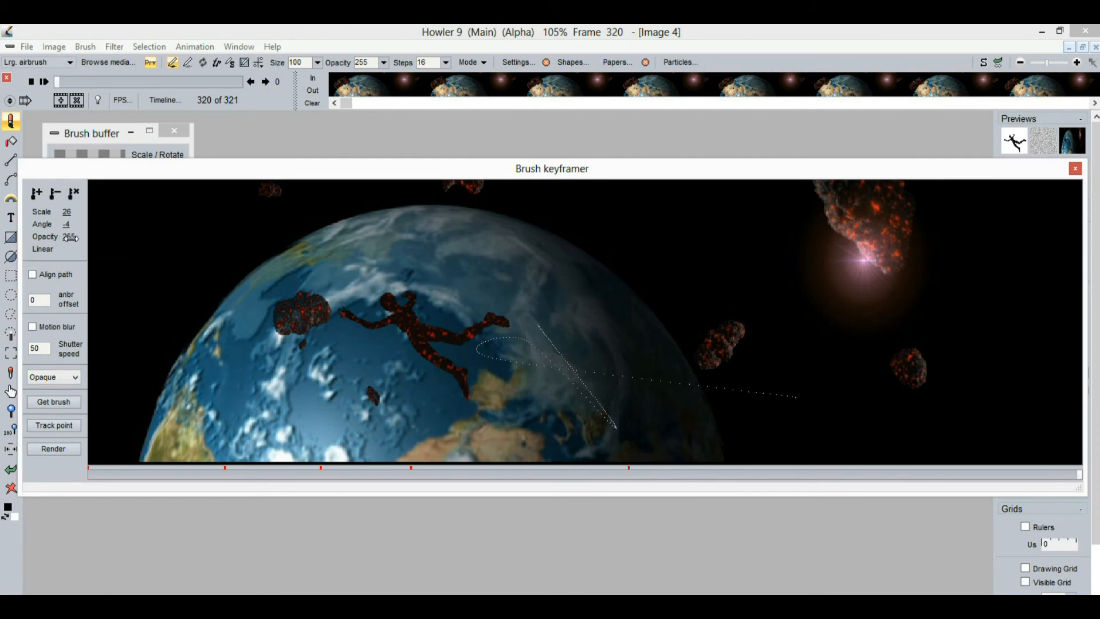
left_click_drag(68, 227, 87, 235)
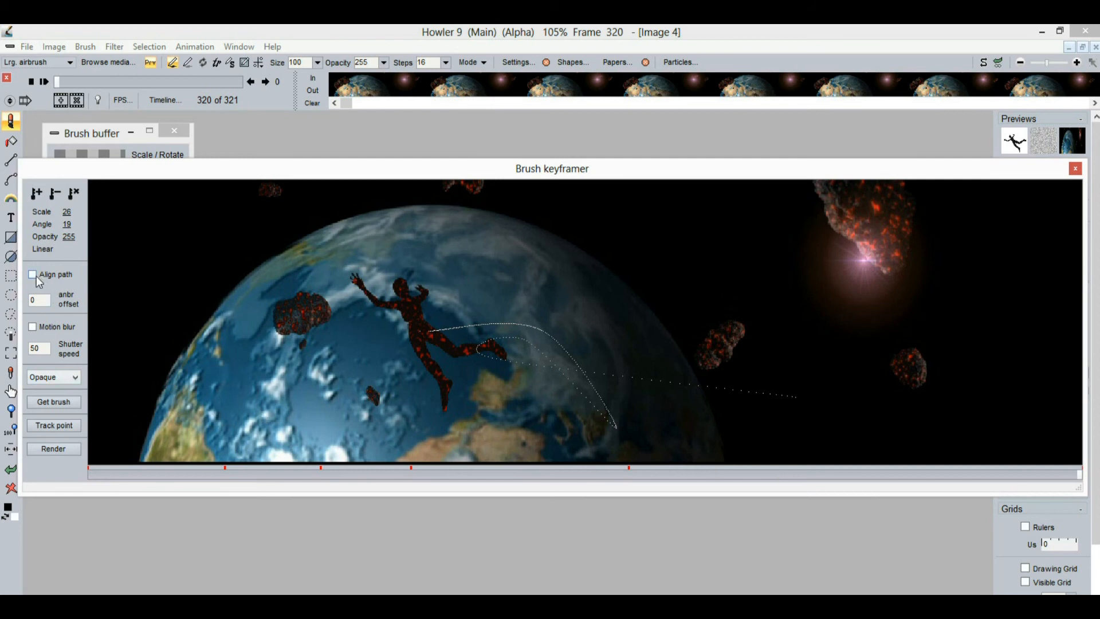
Step: Switch the motion path to Linear and render the brush animation from frame 0 with motion blur off
left_click(46, 249)
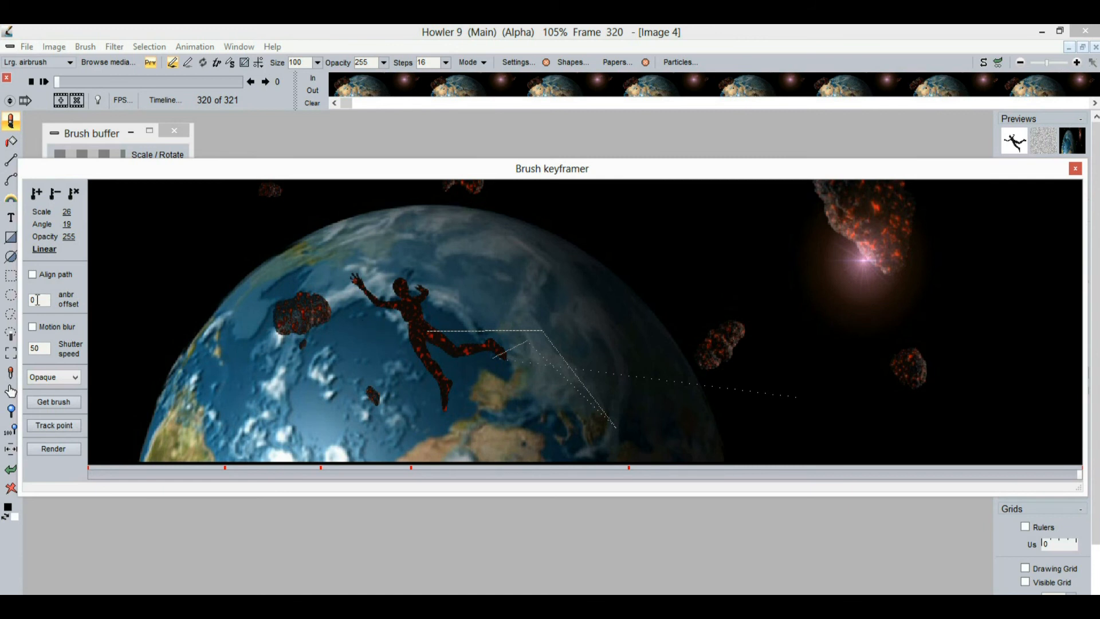
left_click_drag(99, 474, 3, 434)
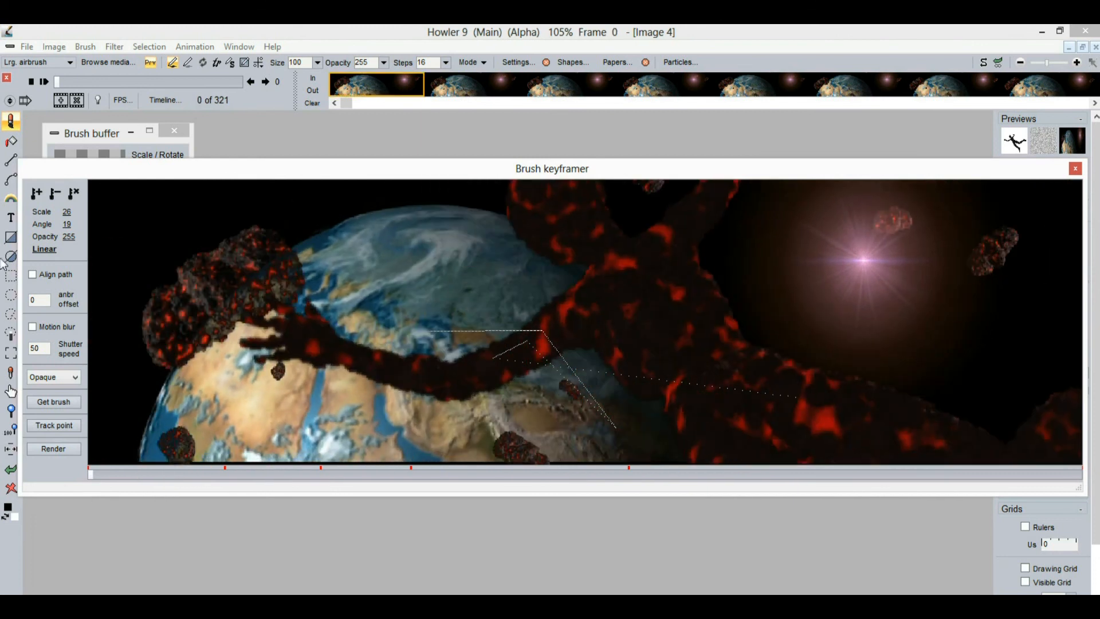
left_click(61, 449)
left_click(32, 327)
left_click(32, 327)
left_click(65, 448)
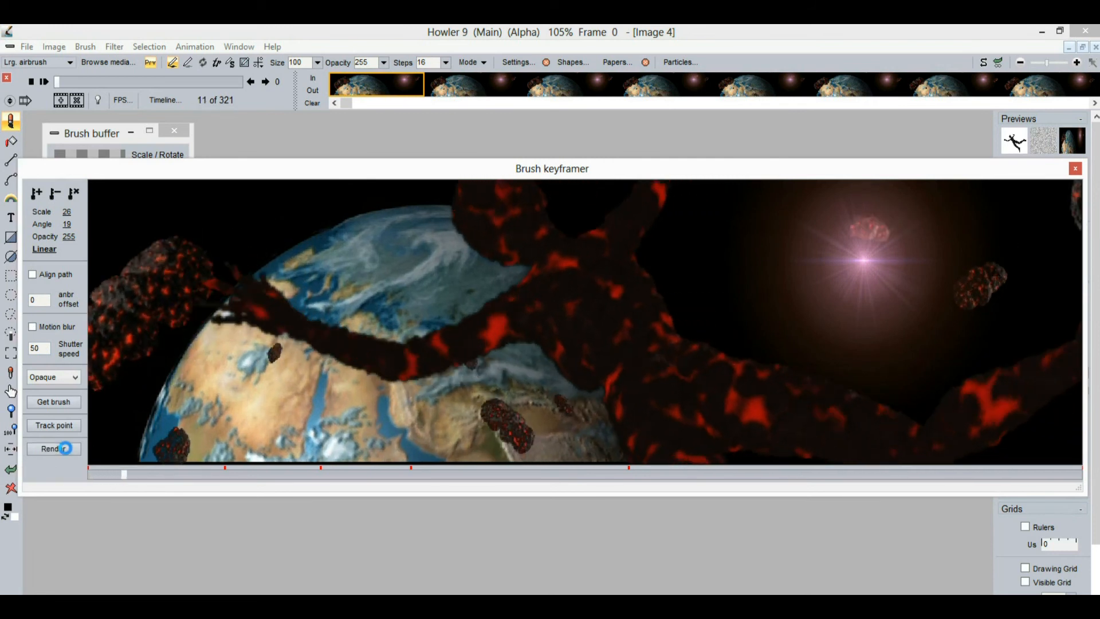
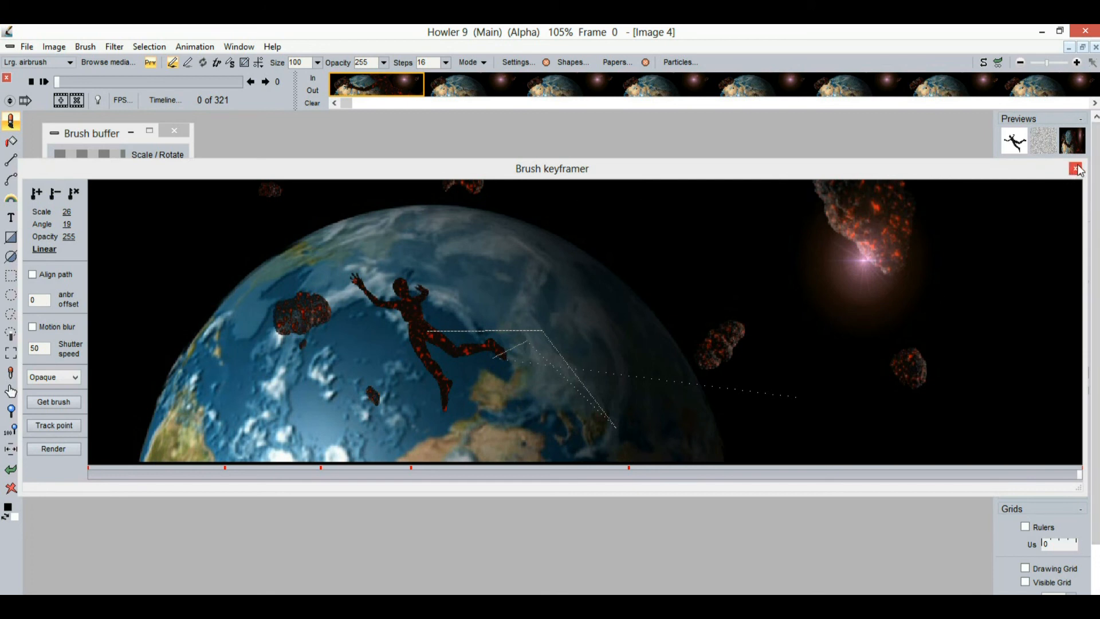
Step: Close the Brush keyframer and the Brush buffer window
left_click_drag(1008, 165, 970, 164)
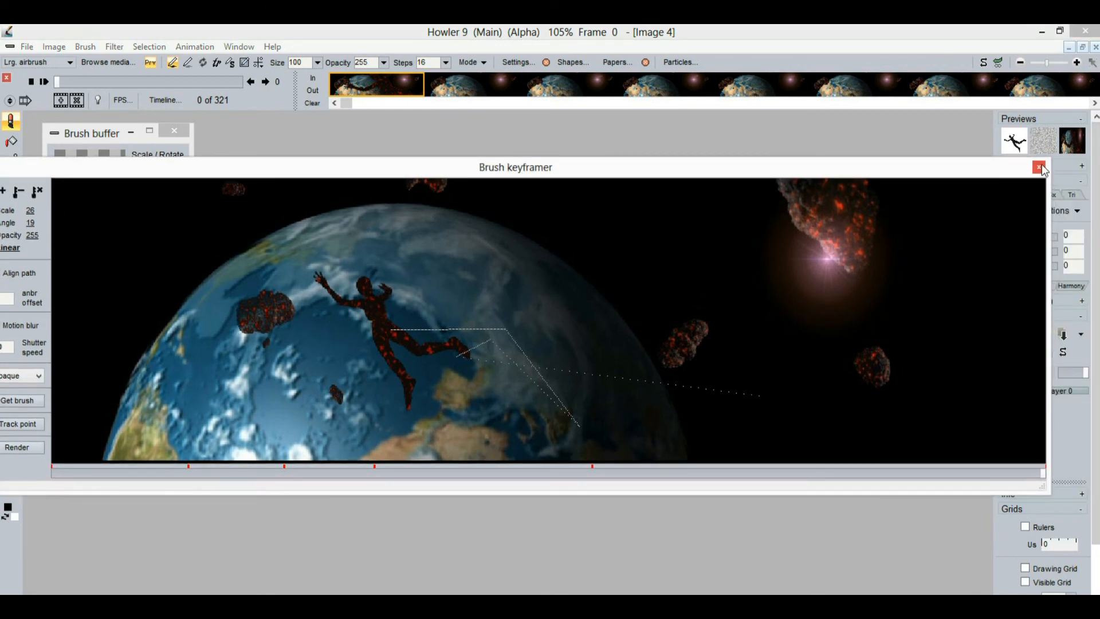
left_click(1040, 166)
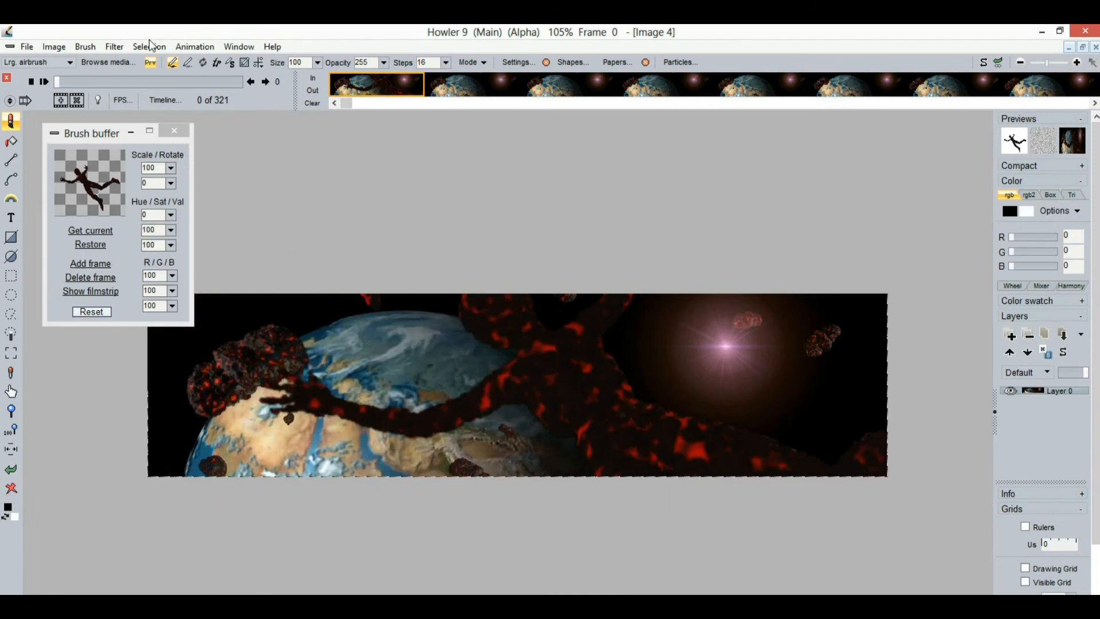
left_click_drag(109, 130, 104, 396)
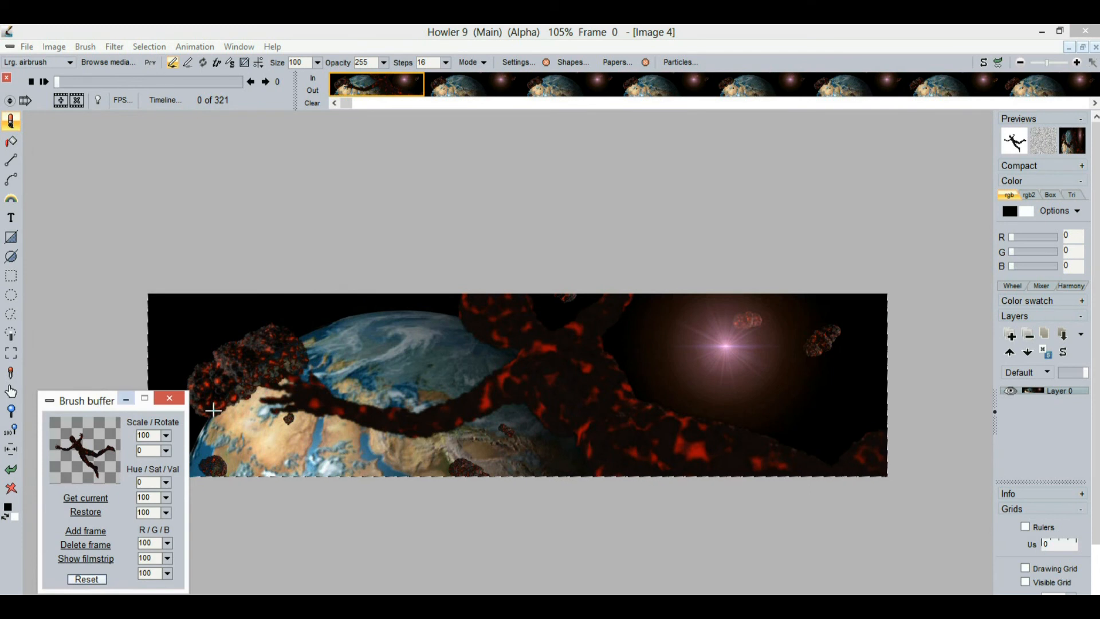
left_click(169, 398)
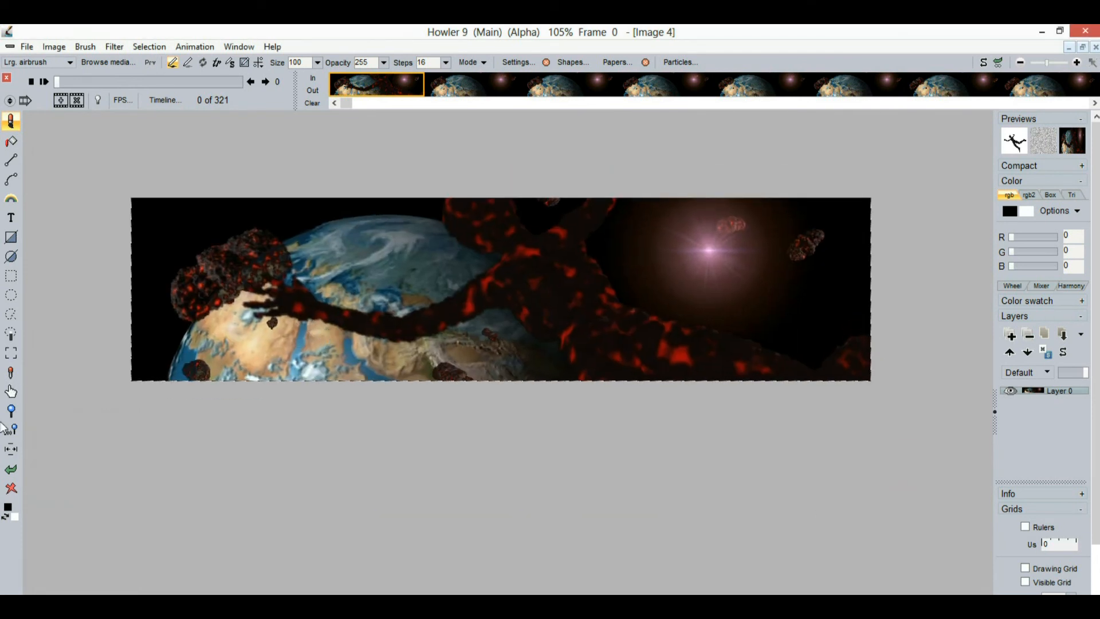
Step: Clear the alpha selection from the rendered animation
left_click(151, 50)
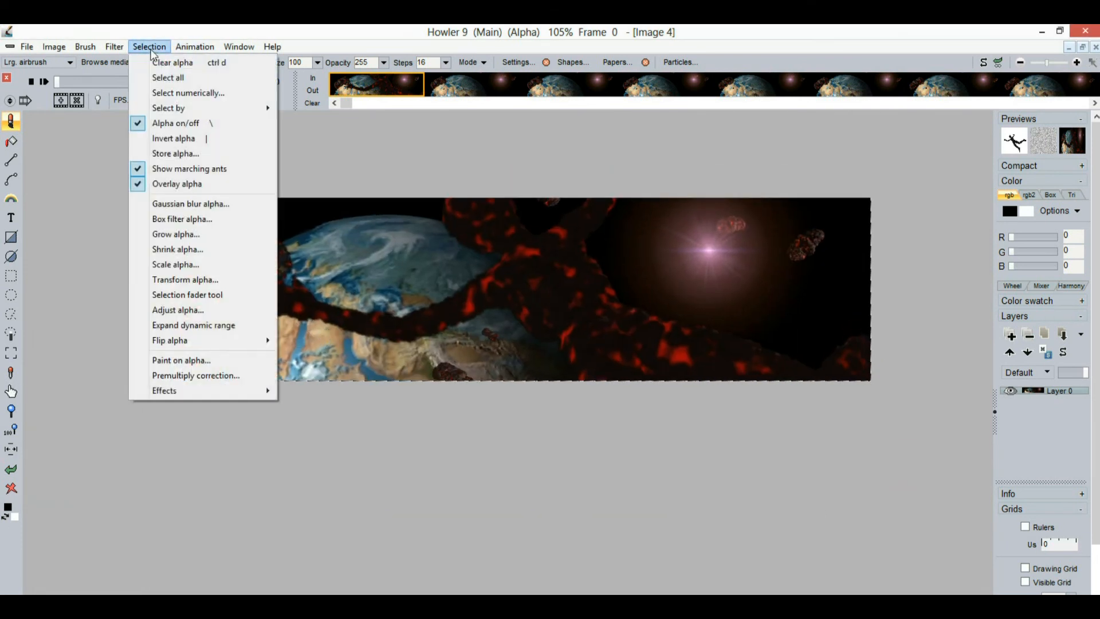
left_click(147, 62)
scroll(366, 309, "up", 3)
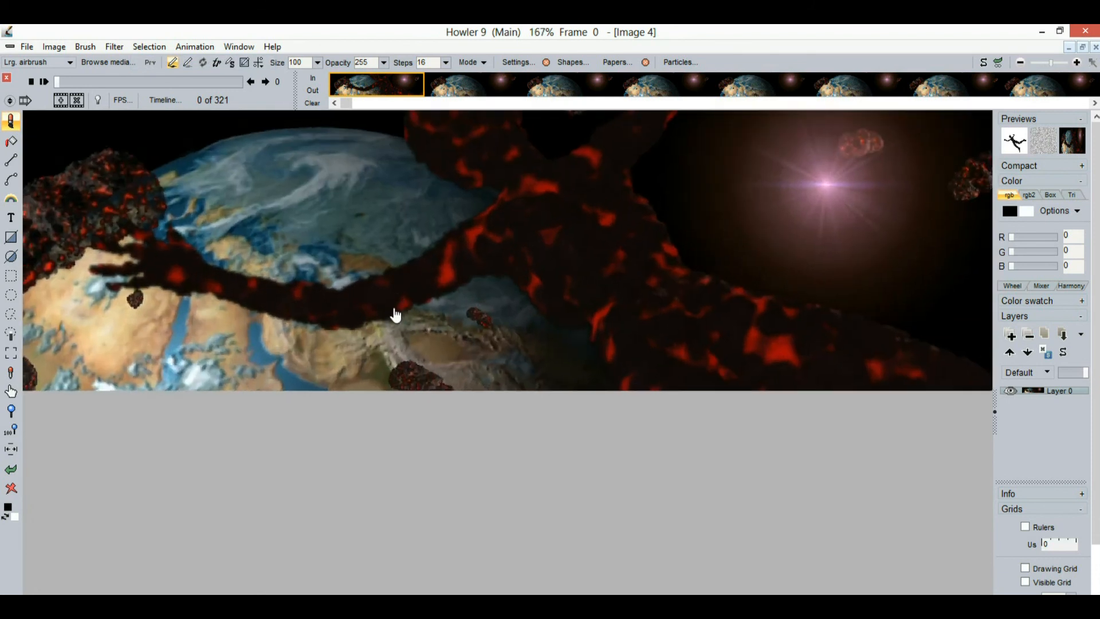
scroll(393, 312, "down", 2)
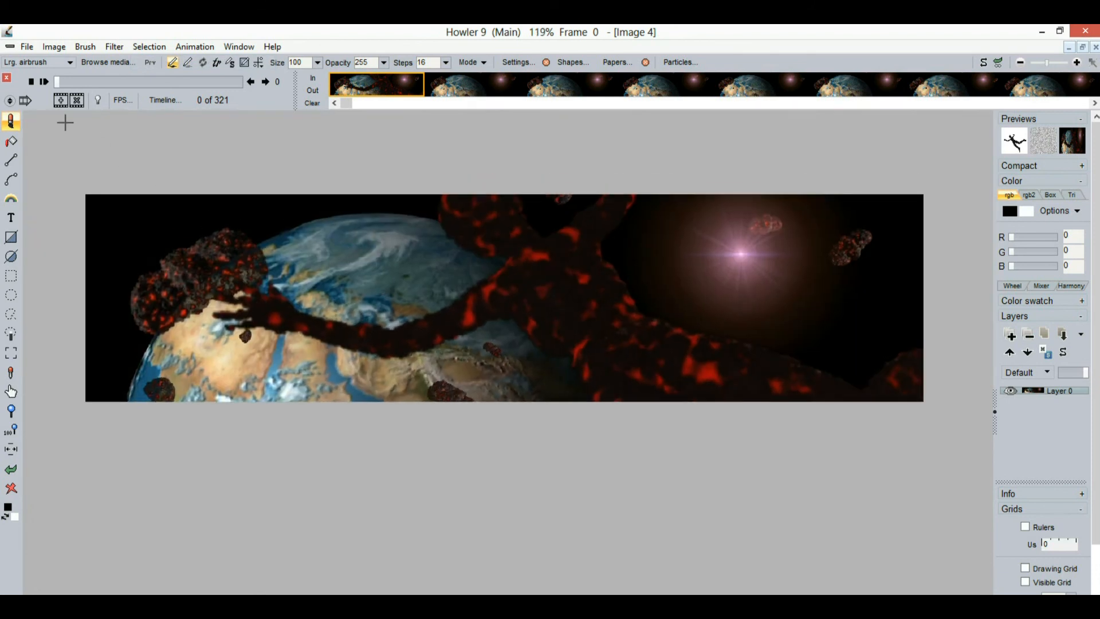
Step: Play back the rendered animation from the start and again from frame 224 to review the girl's motion
left_click(44, 82)
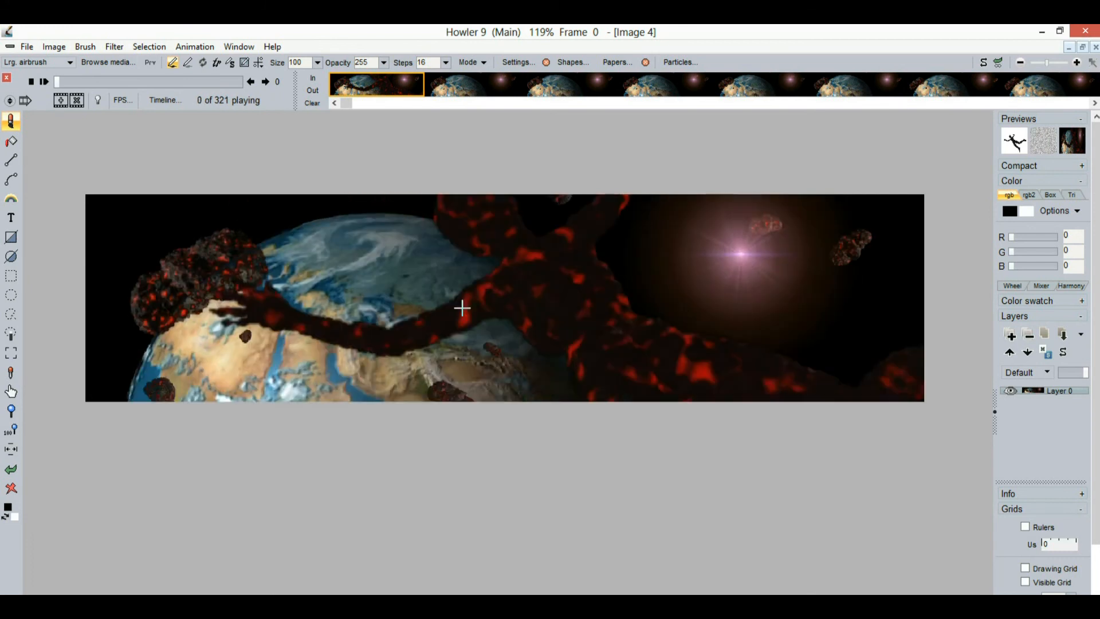
left_click_drag(58, 82, 185, 84)
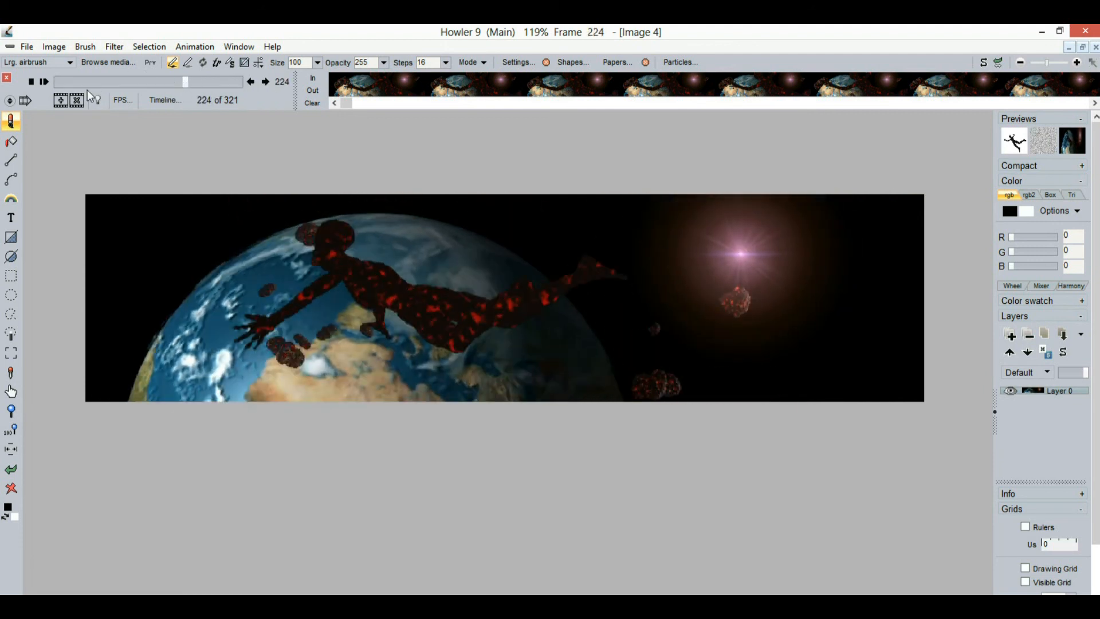
left_click(45, 81)
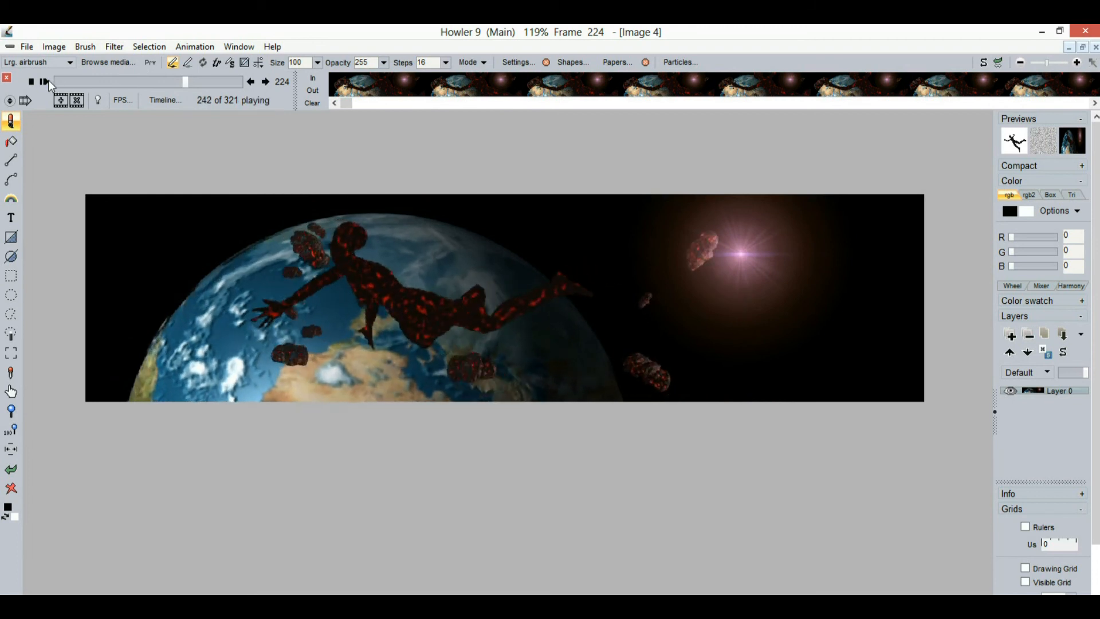
left_click(32, 82)
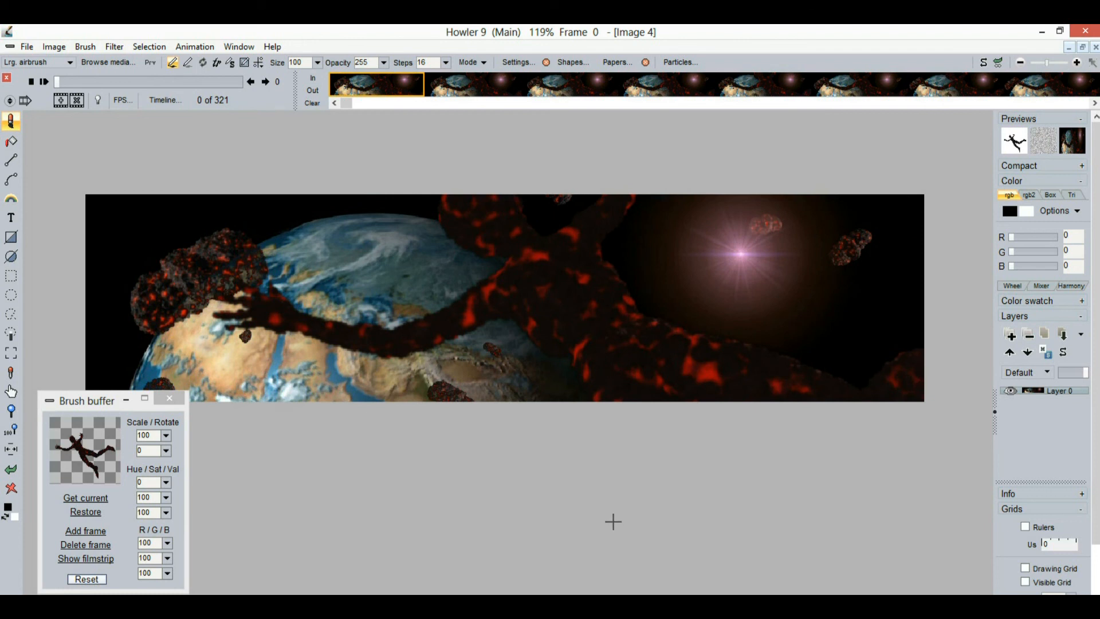
Step: With the single-pixel brush active, open the Timeline editor at frame 44 and choose the Value adjustment filter
key("period")
left_click_drag(58, 82, 82, 81)
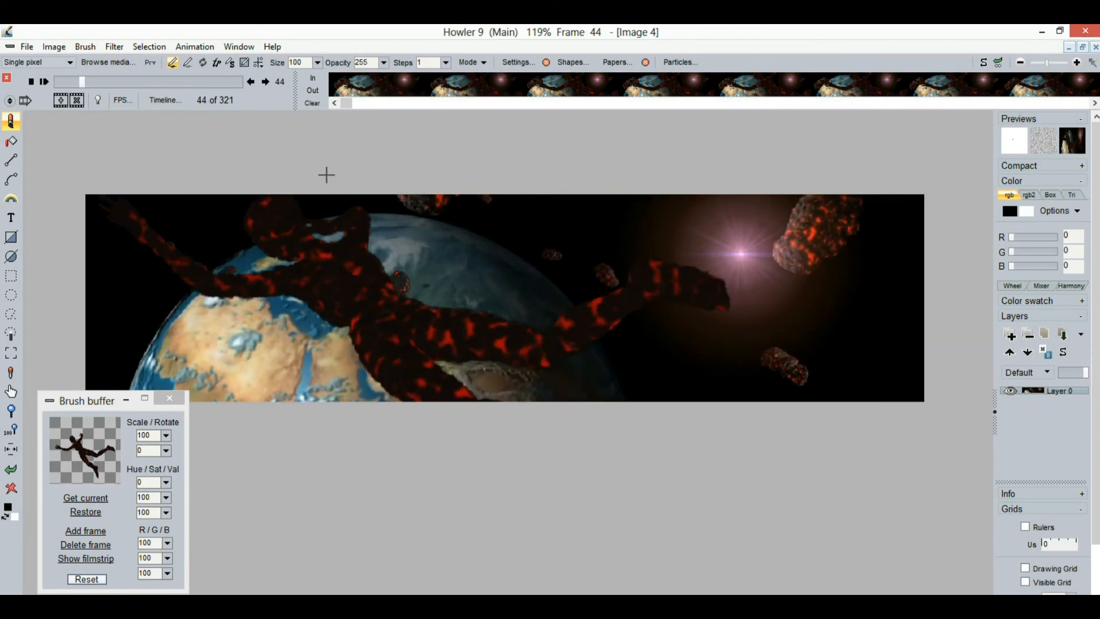
left_click(163, 100)
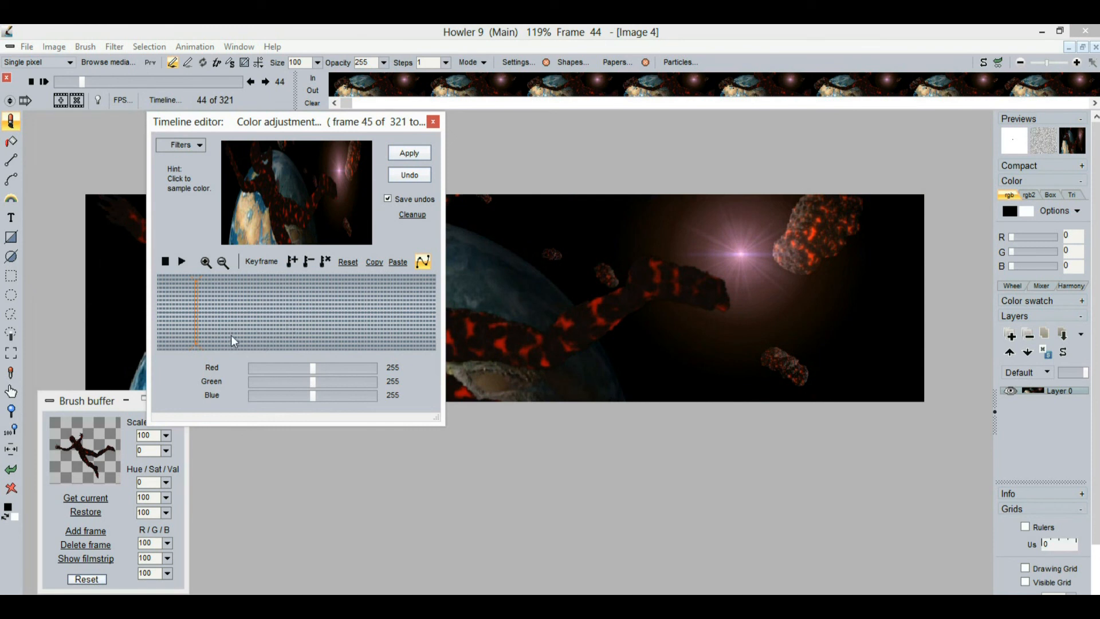
left_click(194, 147)
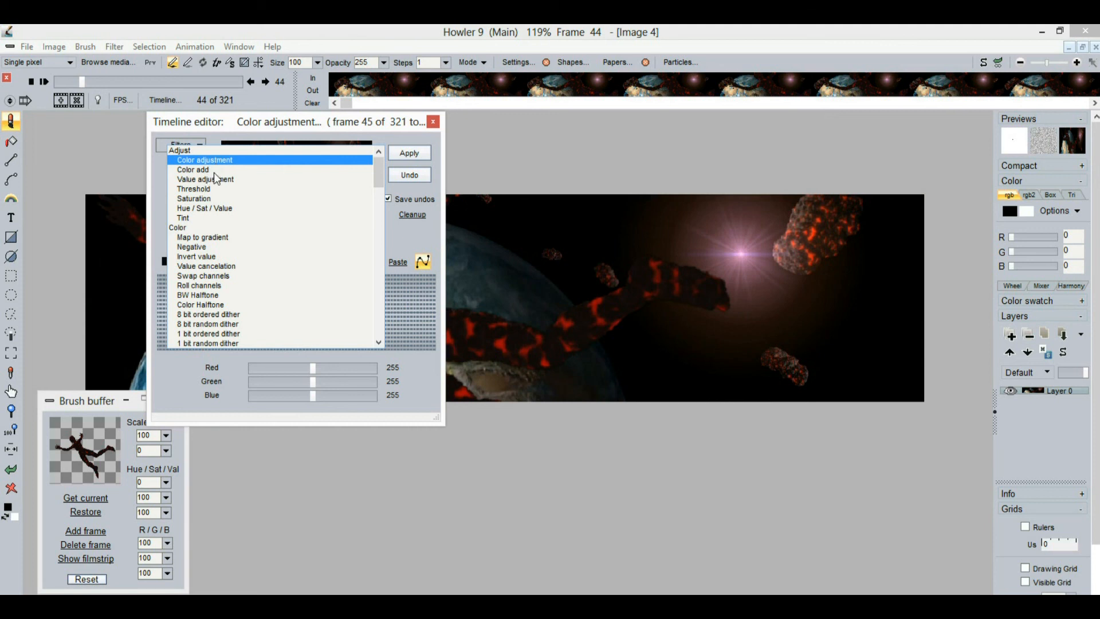
left_click(228, 180)
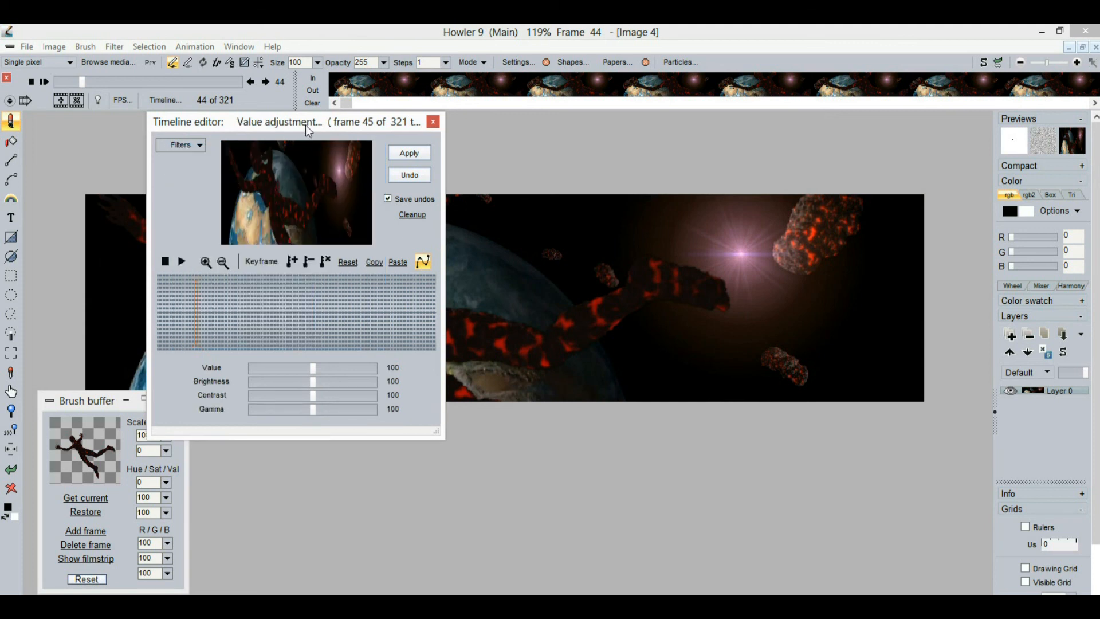
Step: Try the Color add filter with red 84, green -15 and blue -17, and switch to the Color adjustment filter
left_click_drag(305, 125, 269, 213)
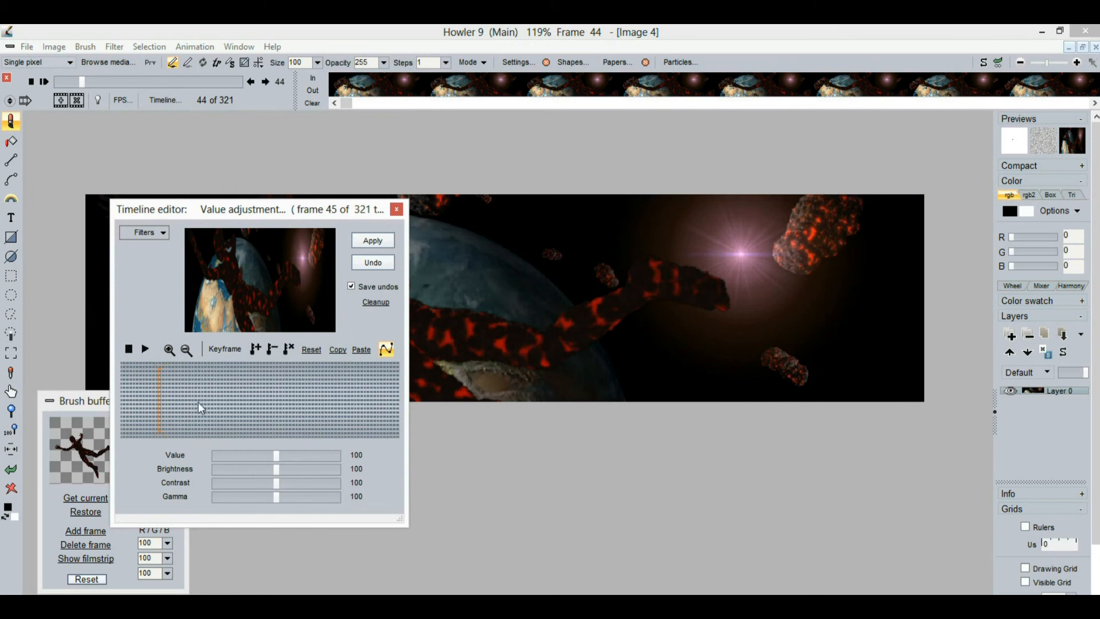
left_click(156, 232)
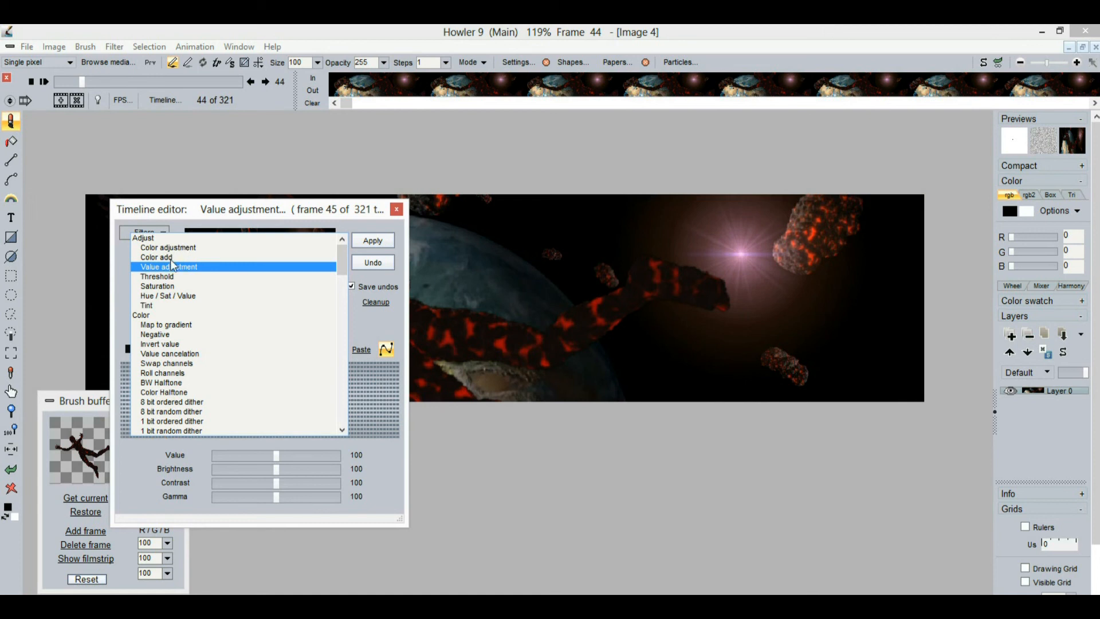
left_click(170, 258)
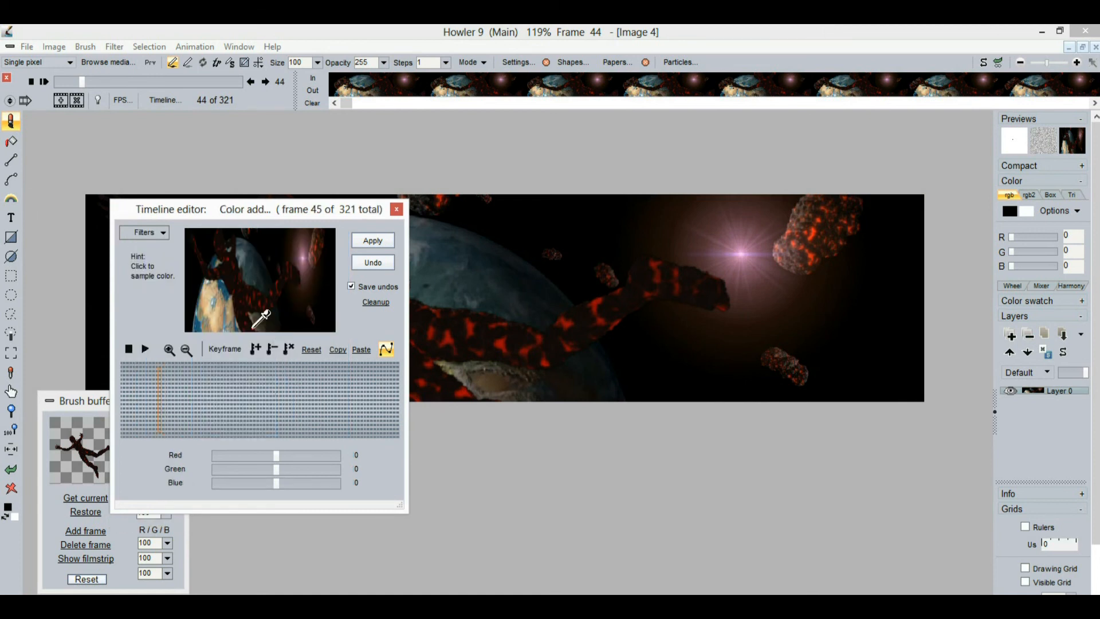
left_click_drag(228, 261, 270, 257)
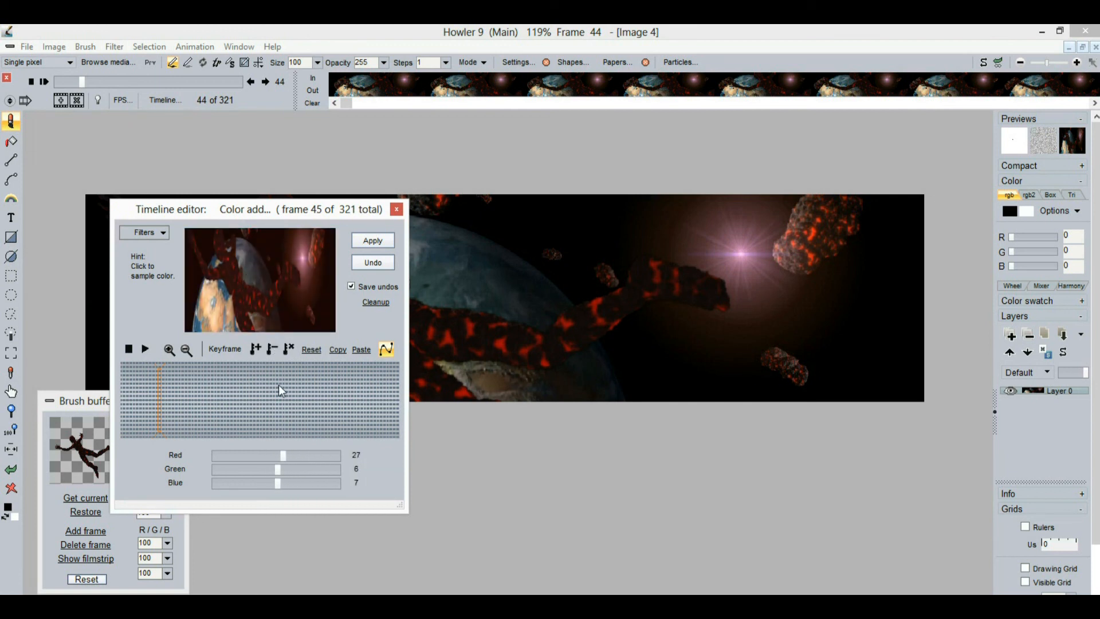
mouse_move(282, 466)
left_mouse_down()
mouse_move(273, 470)
mouse_move(297, 452)
mouse_move(273, 484)
left_mouse_up()
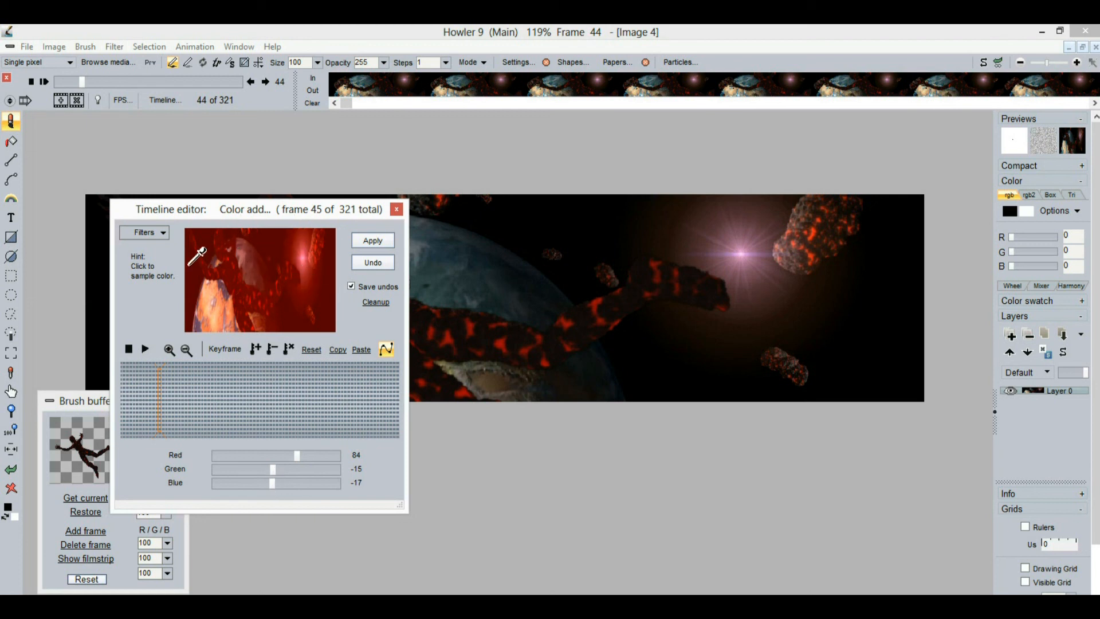
left_click(155, 231)
left_click(189, 253)
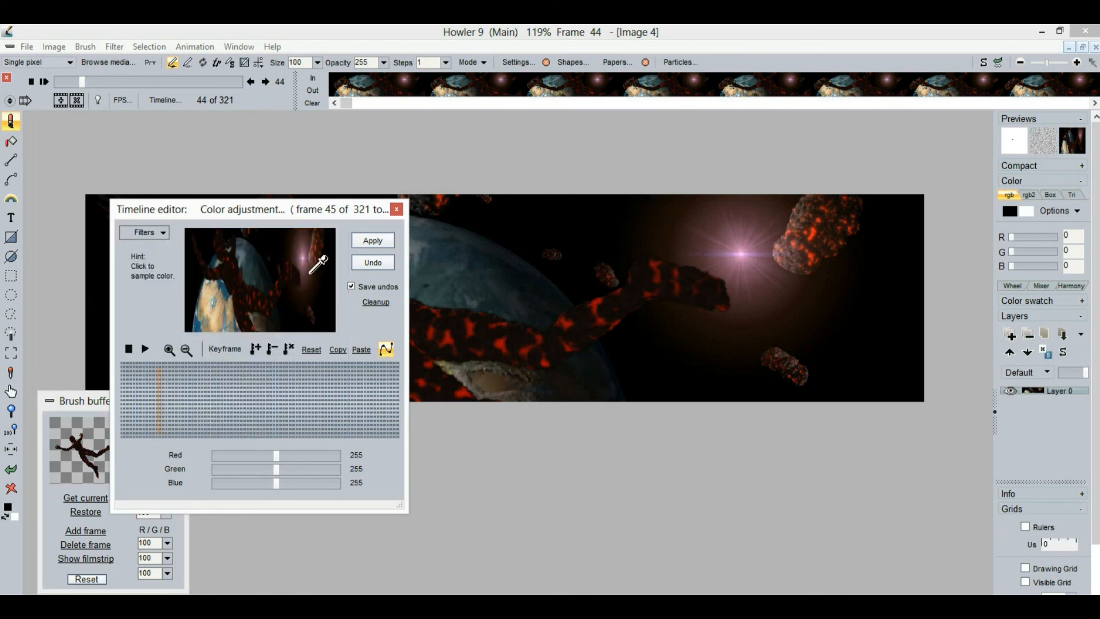
Step: Choose the Color add filter in the Timeline editor and set its red to -15
left_click(156, 232)
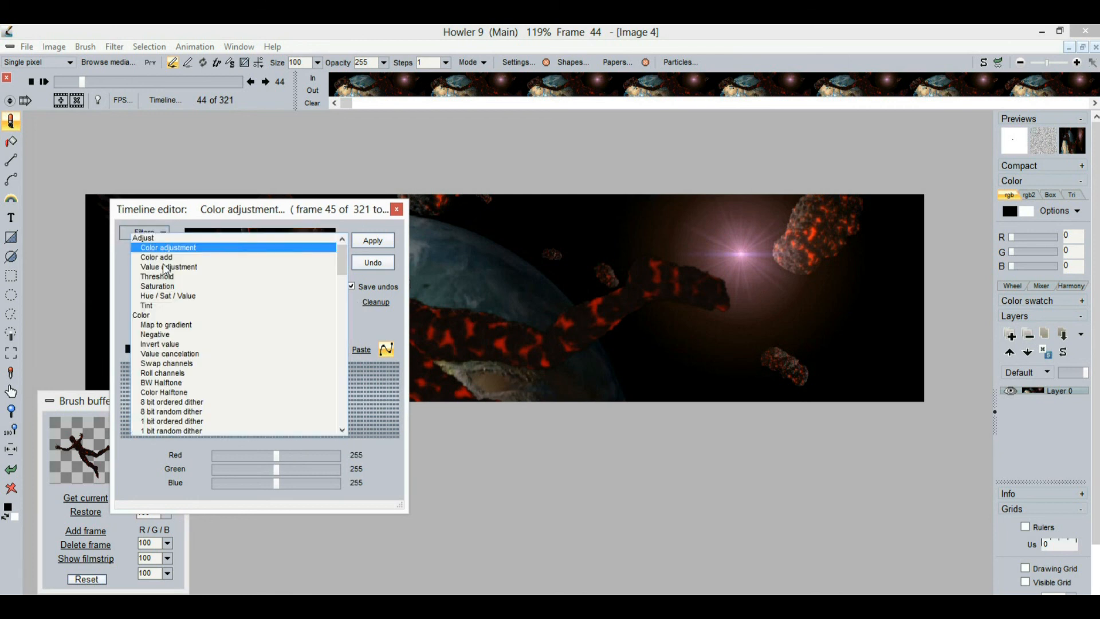
left_click(165, 257)
mouse_move(277, 457)
left_mouse_down()
mouse_move(287, 455)
mouse_move(273, 455)
left_mouse_up()
left_click(140, 235)
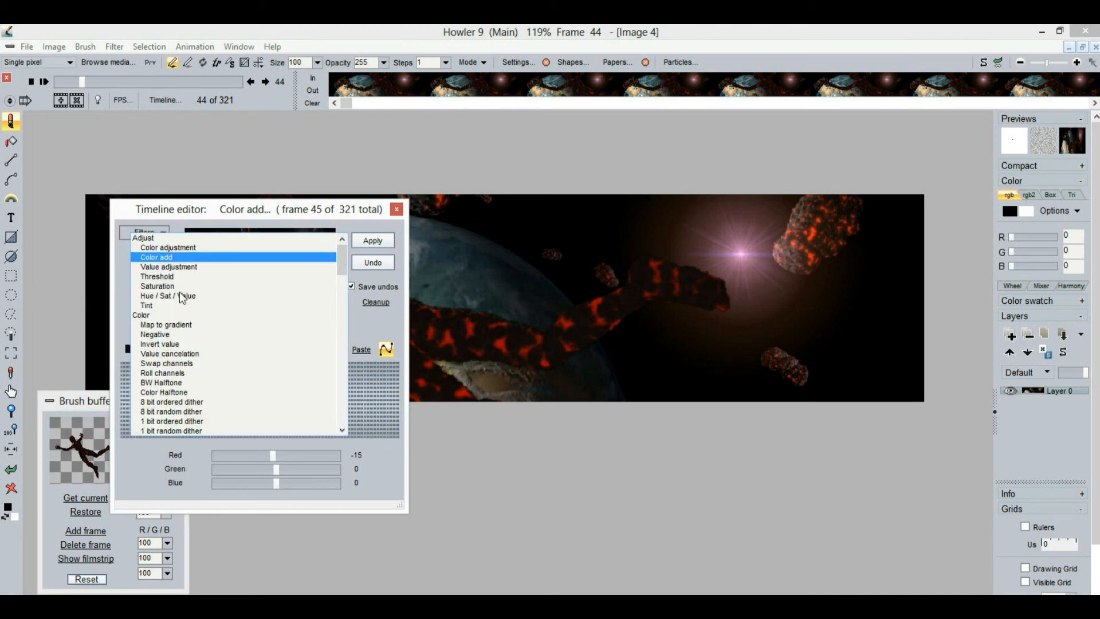
Step: Make the buffered falling-girl animation the current brush and open it in the animated brush timeline
left_click(92, 401)
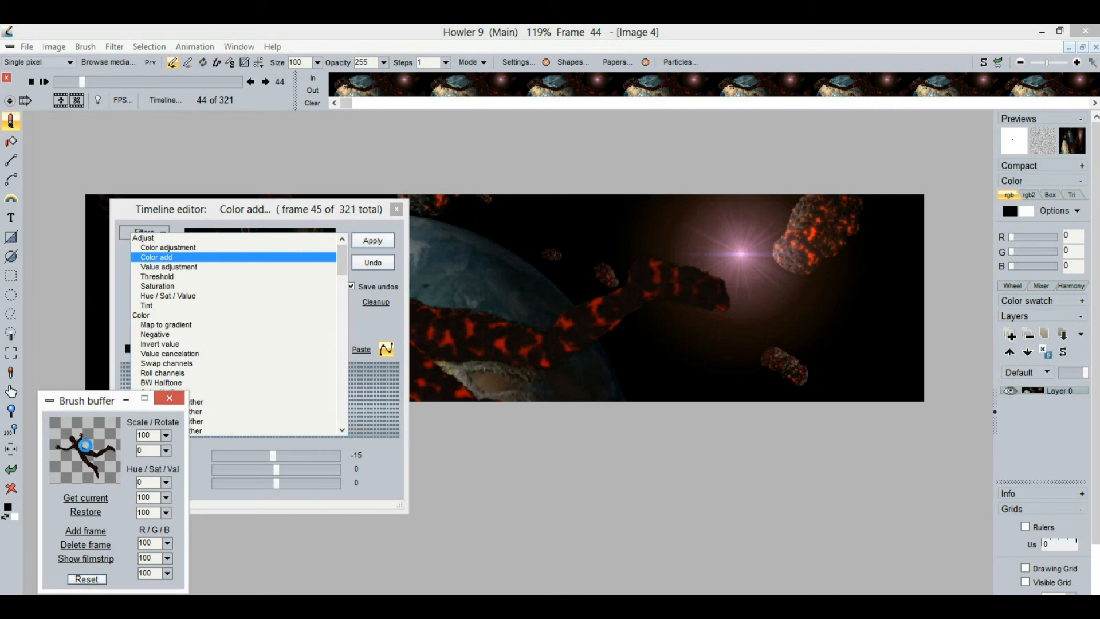
left_click(89, 46)
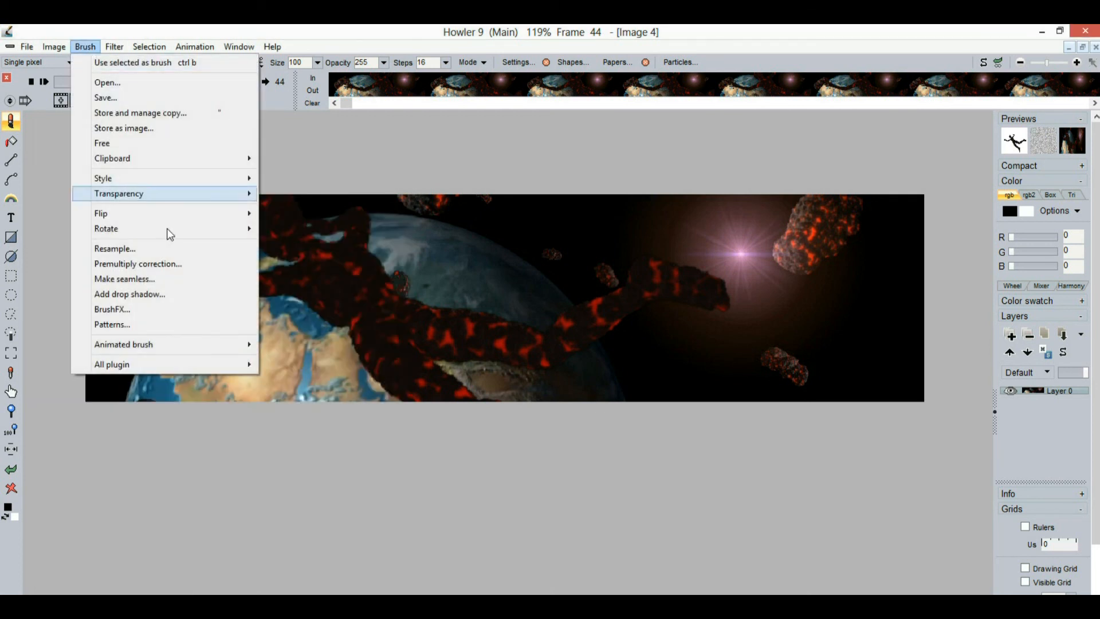
mouse_move(155, 347)
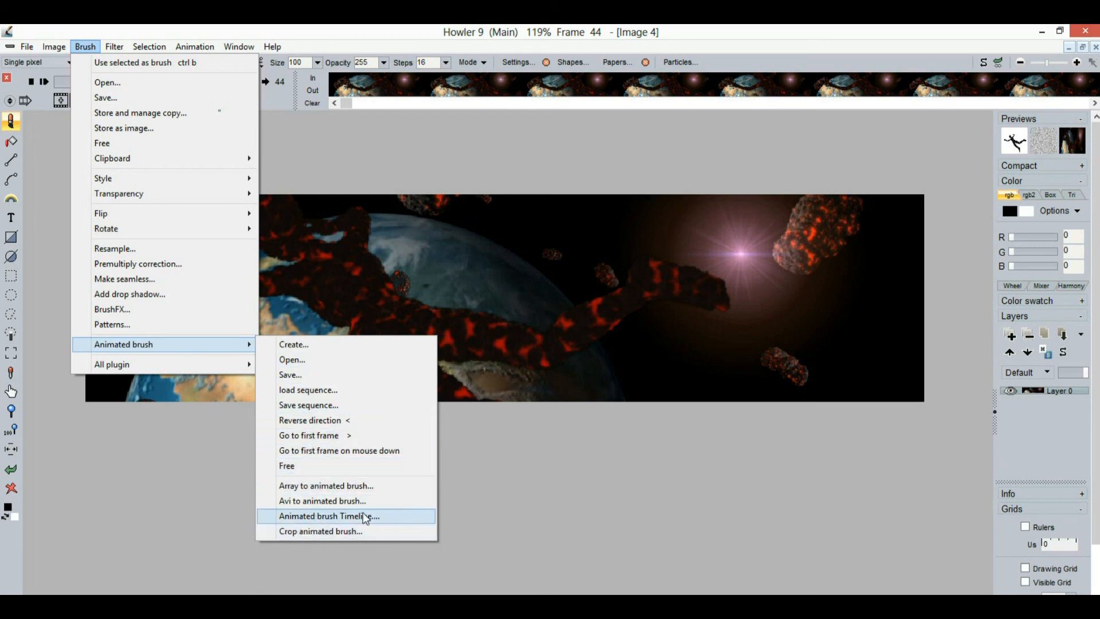
left_click(332, 517)
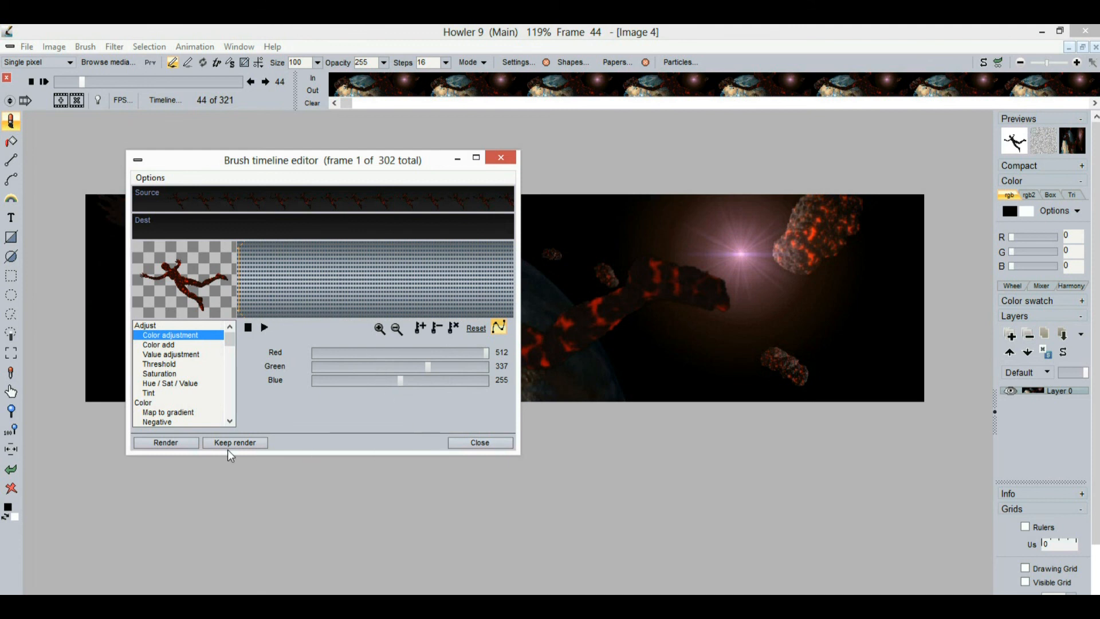
Step: Render the girl brush with Color adjustment at red 512, green 337 and blue 255, and keep the render
left_click(166, 442)
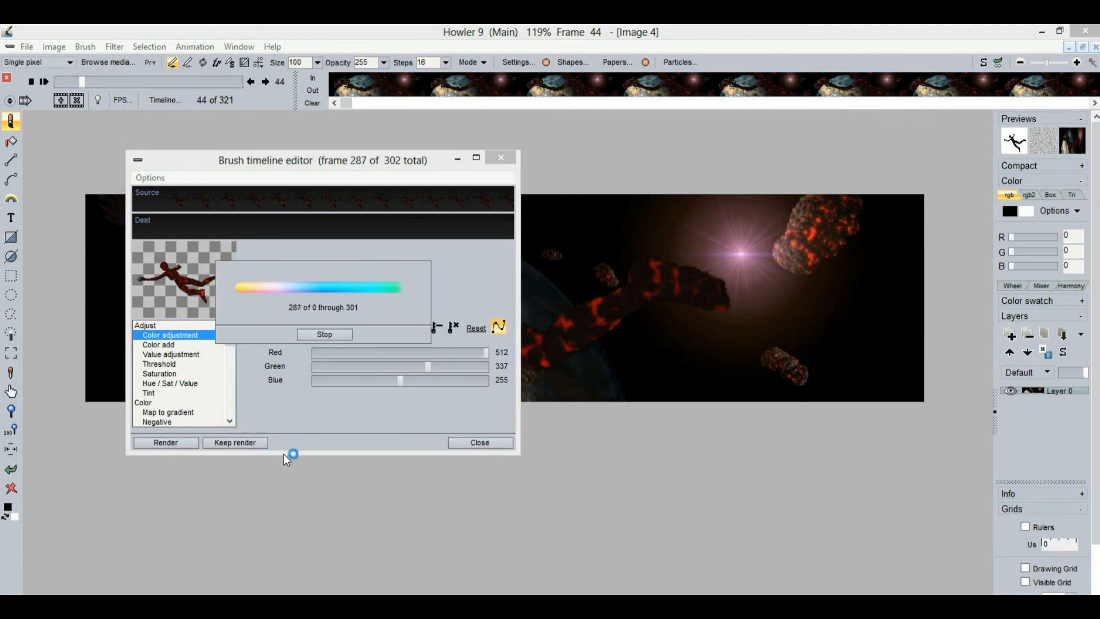
left_click(235, 443)
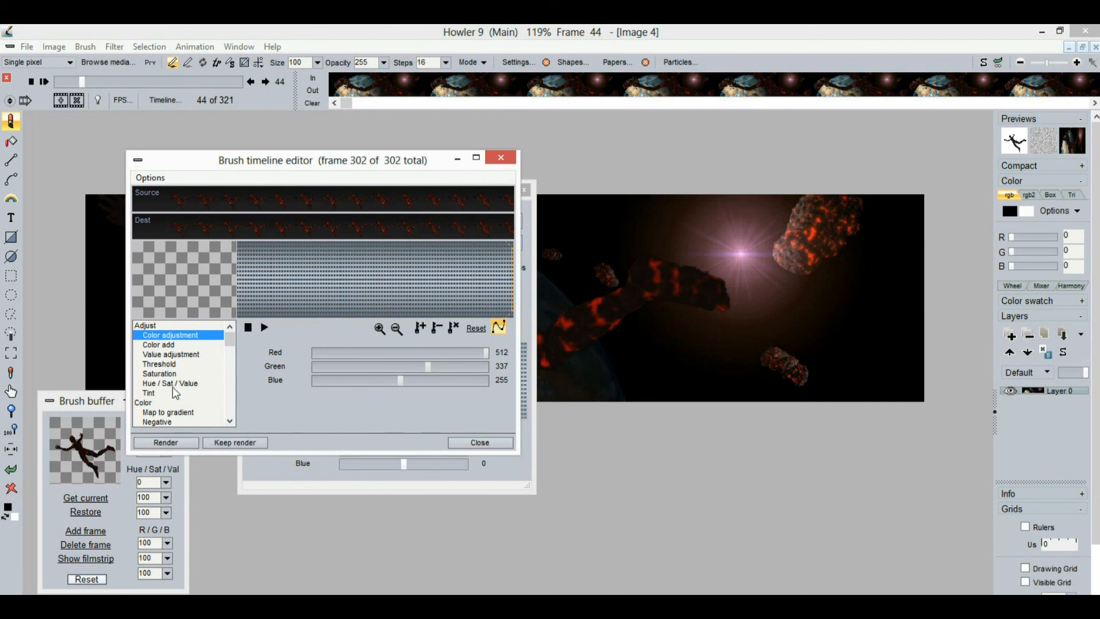
Step: Render the girl brush with Value adjustment at value 185, contrast 135 and gamma 128, and use the destination as brush
left_click(167, 355)
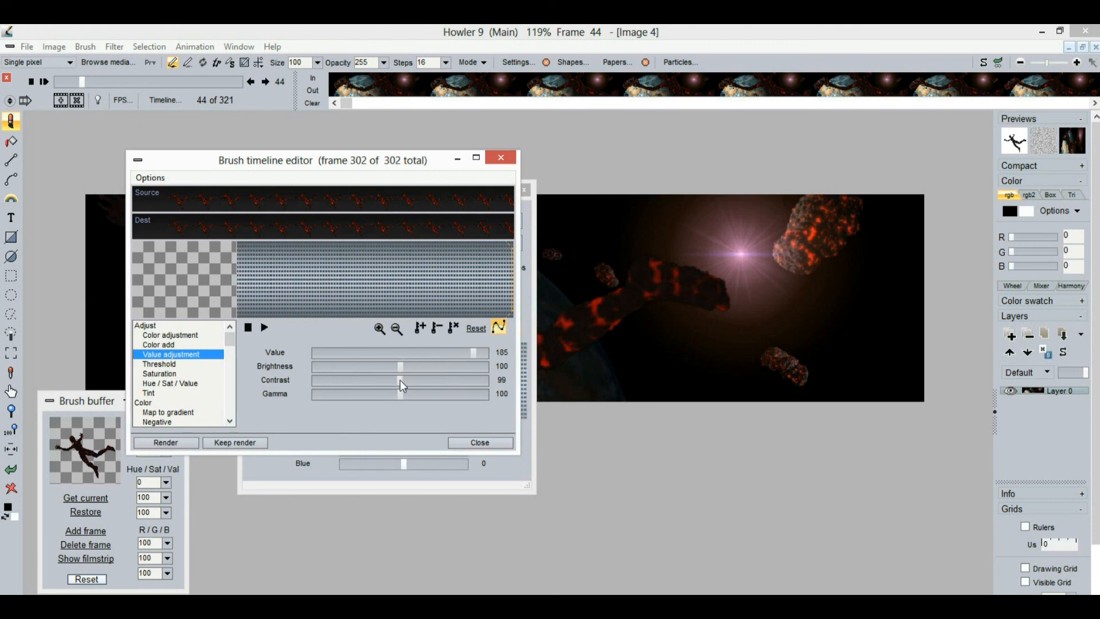
left_click_drag(401, 395, 380, 395)
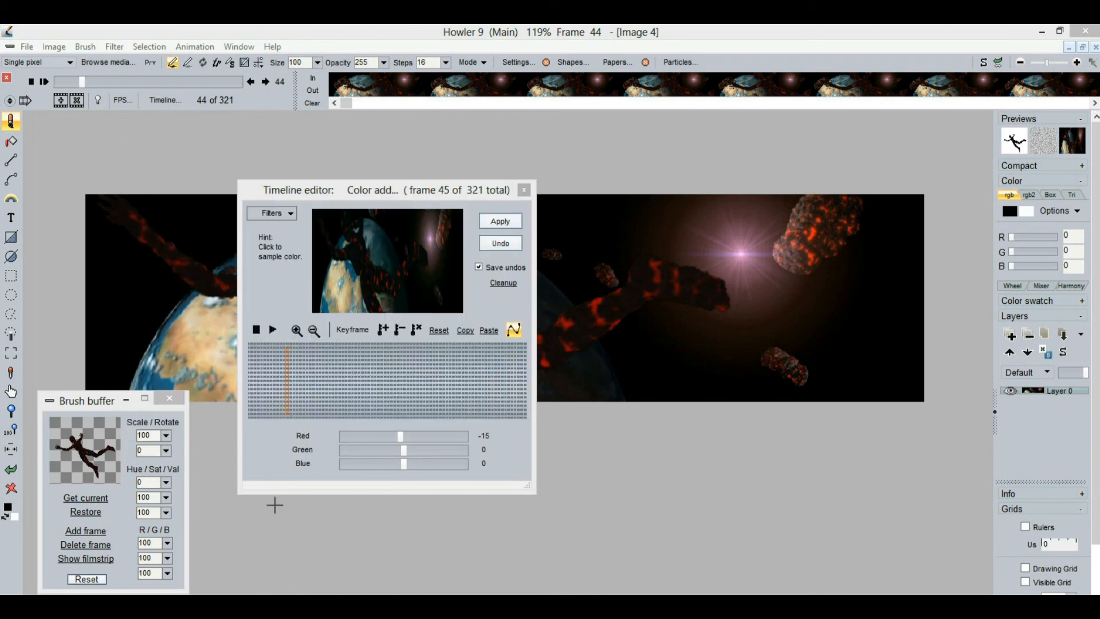
left_click(211, 442)
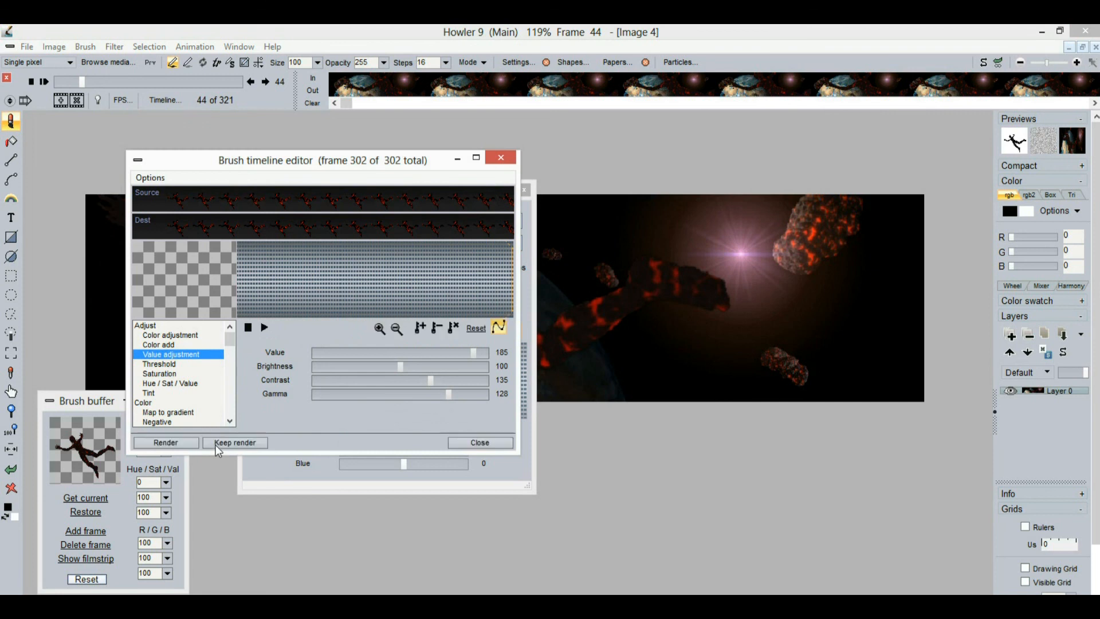
left_click(152, 180)
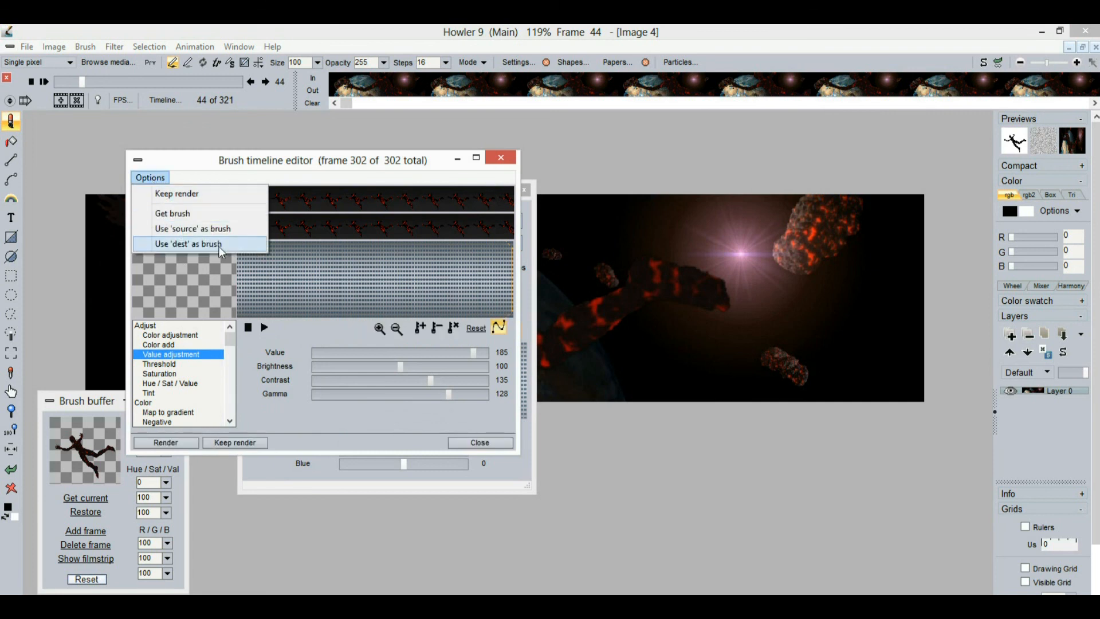
left_click(186, 249)
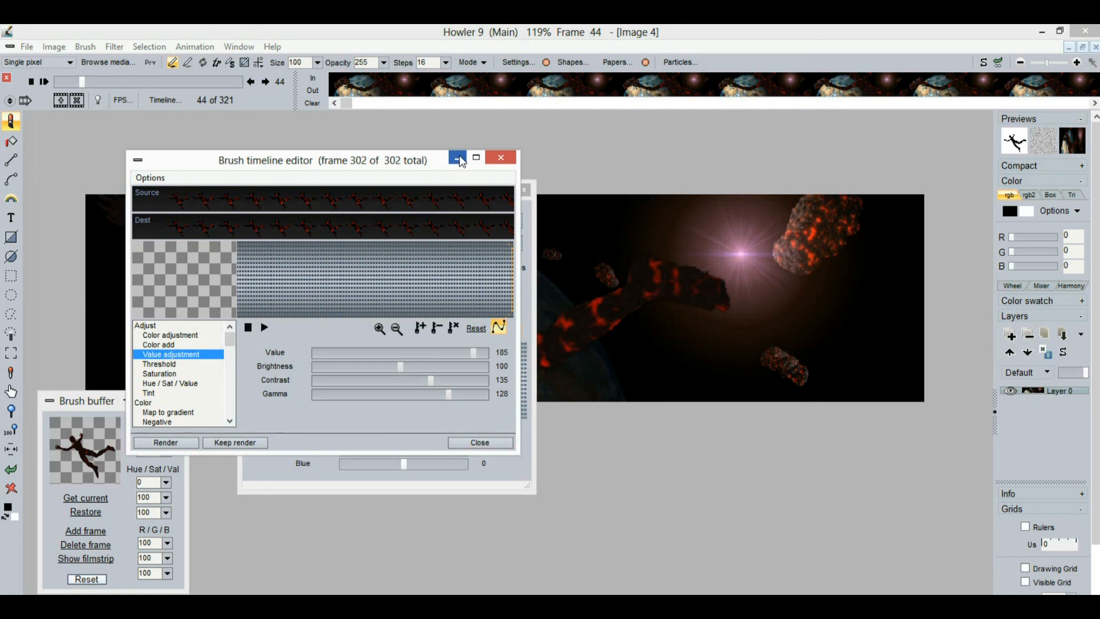
Step: Minimize the Brush timeline editor, preview frame 109 in the Timeline editor, and apply the Color add filter to the animation
left_click_drag(424, 167, 890, 303)
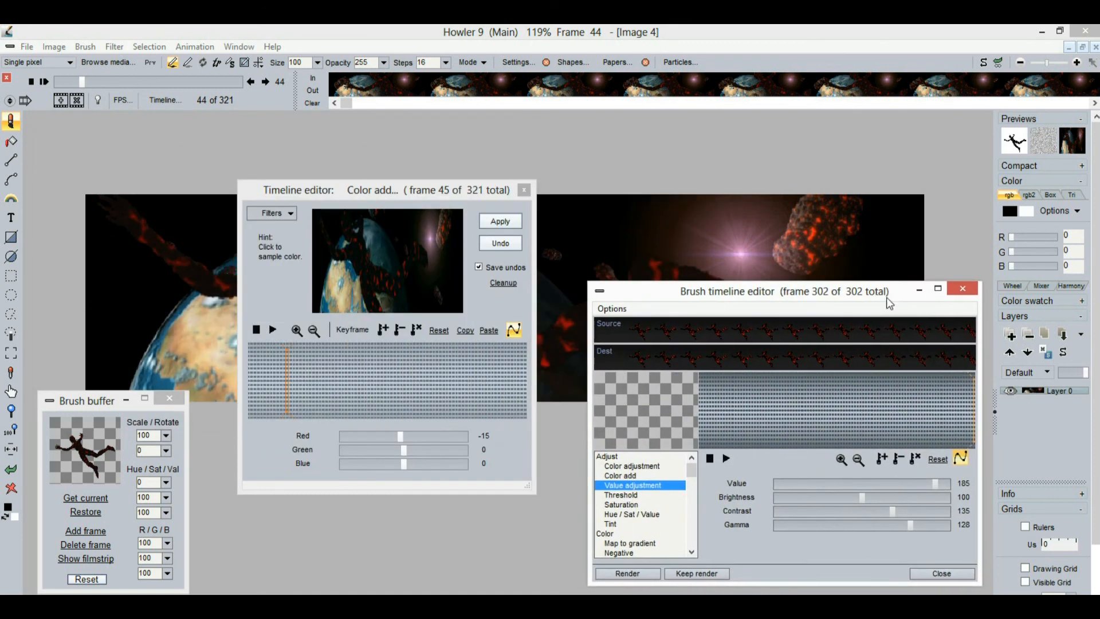
left_click(917, 290)
left_click_drag(390, 188, 396, 217)
mouse_move(316, 432)
left_mouse_down()
mouse_move(315, 405)
mouse_move(386, 403)
mouse_move(331, 415)
mouse_move(349, 422)
left_mouse_up()
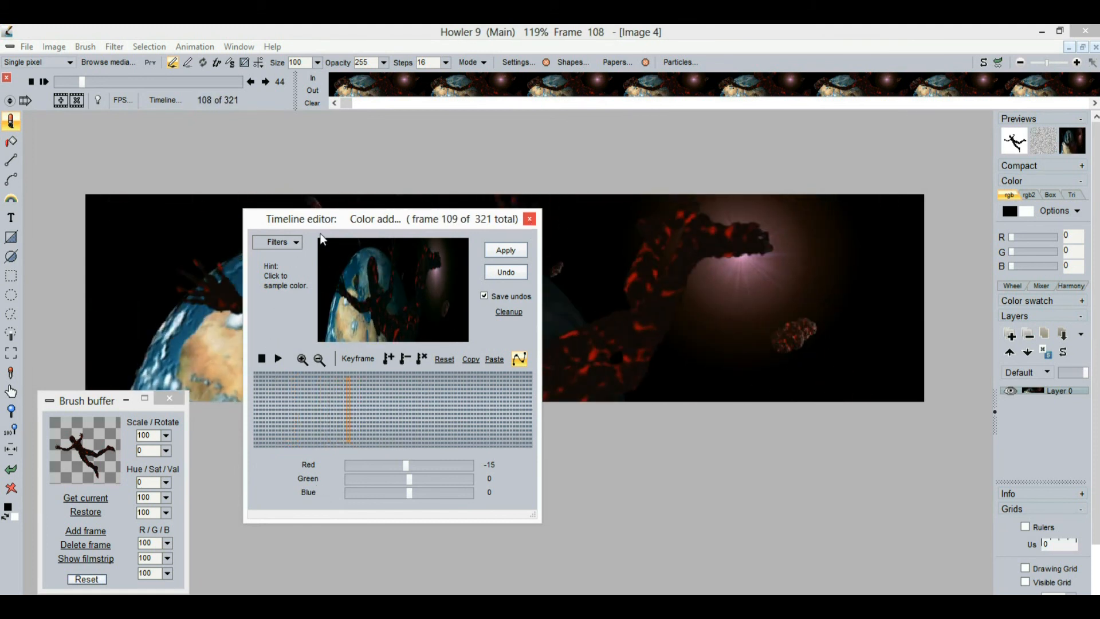
left_click(512, 252)
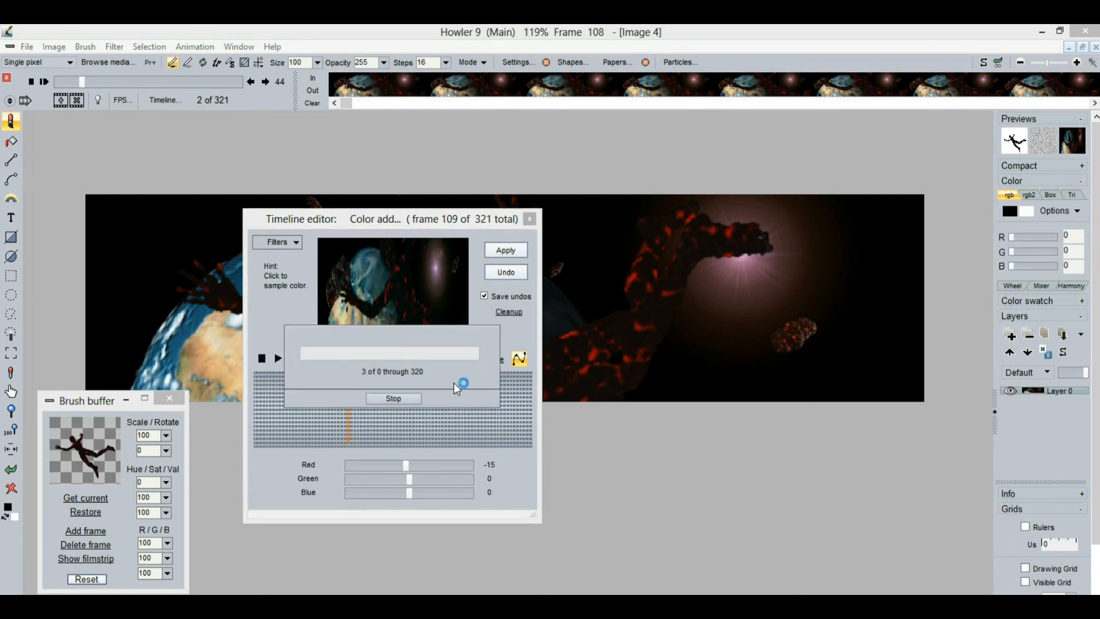
Step: Close the Timeline editor, play back the color-shifted animation to check it, and stop playback
left_click(530, 220)
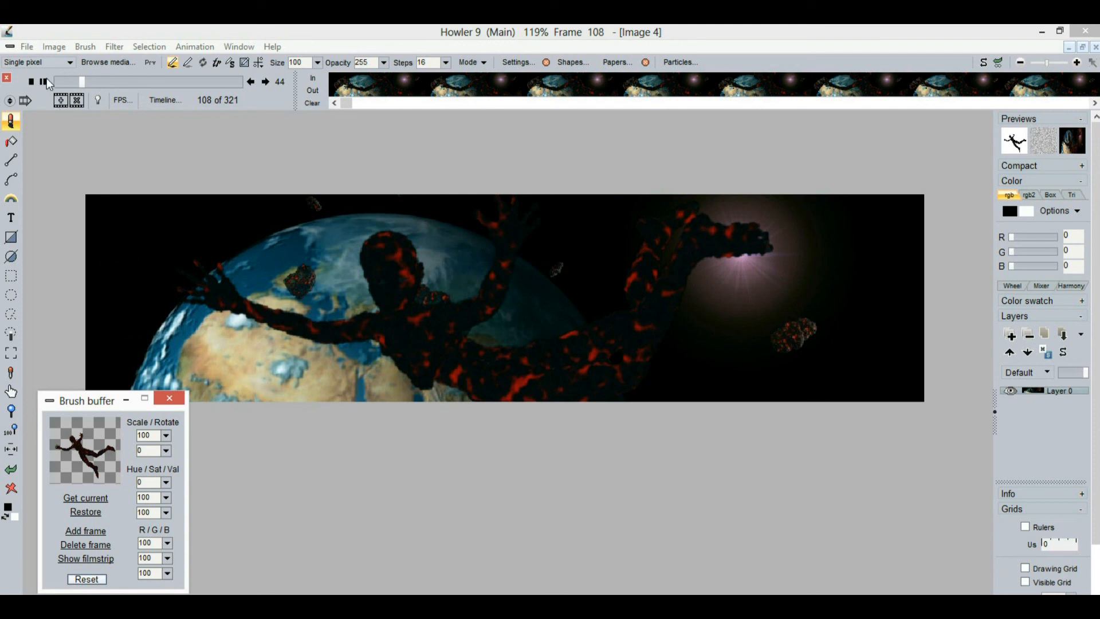
left_click(46, 79)
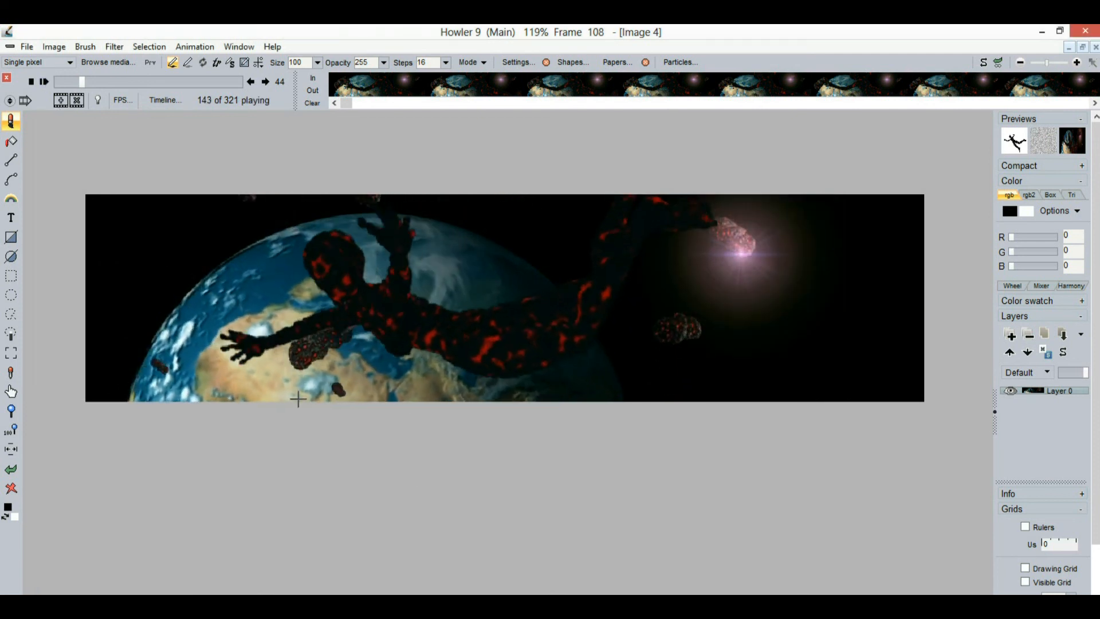
left_click(30, 81)
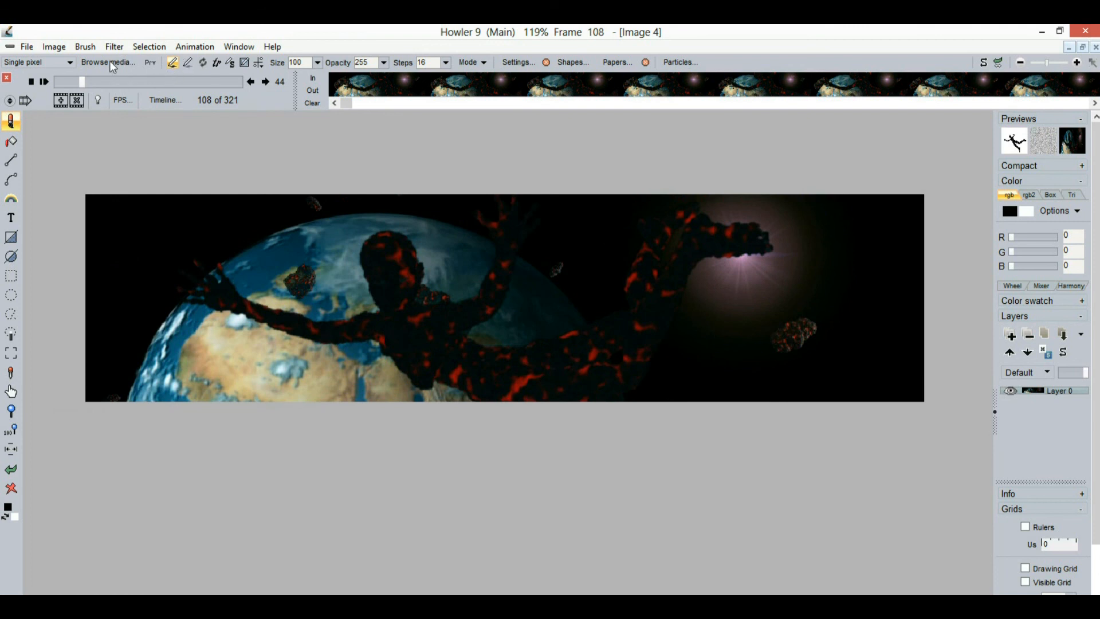
Step: Reopen the Timeline editor at frame 108 and choose the Mystic vision blur filter
left_click(163, 100)
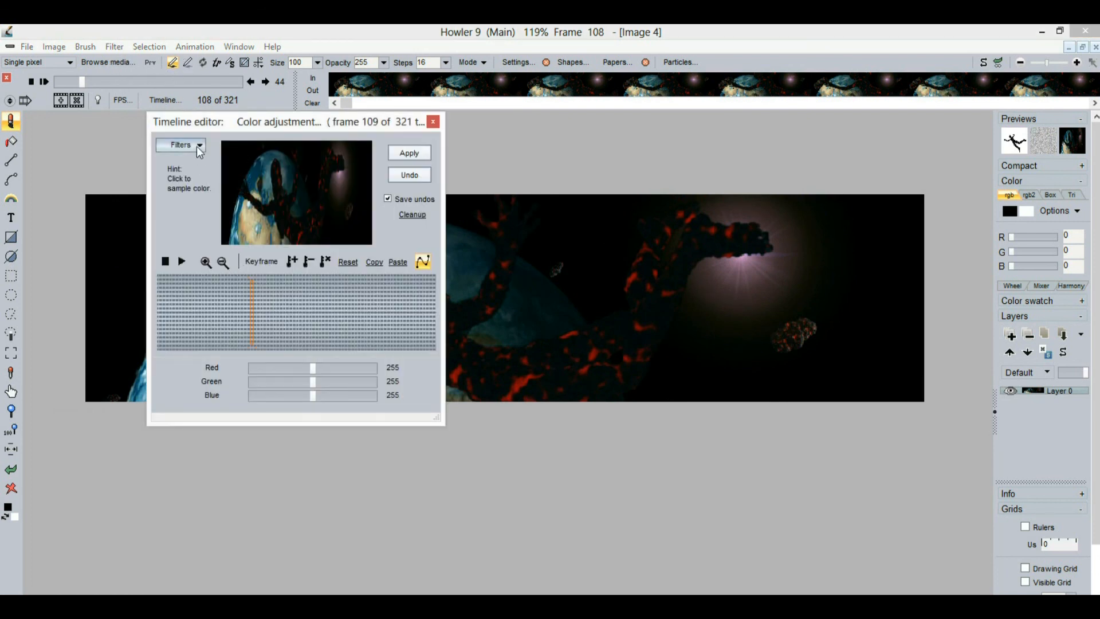
left_click(172, 145)
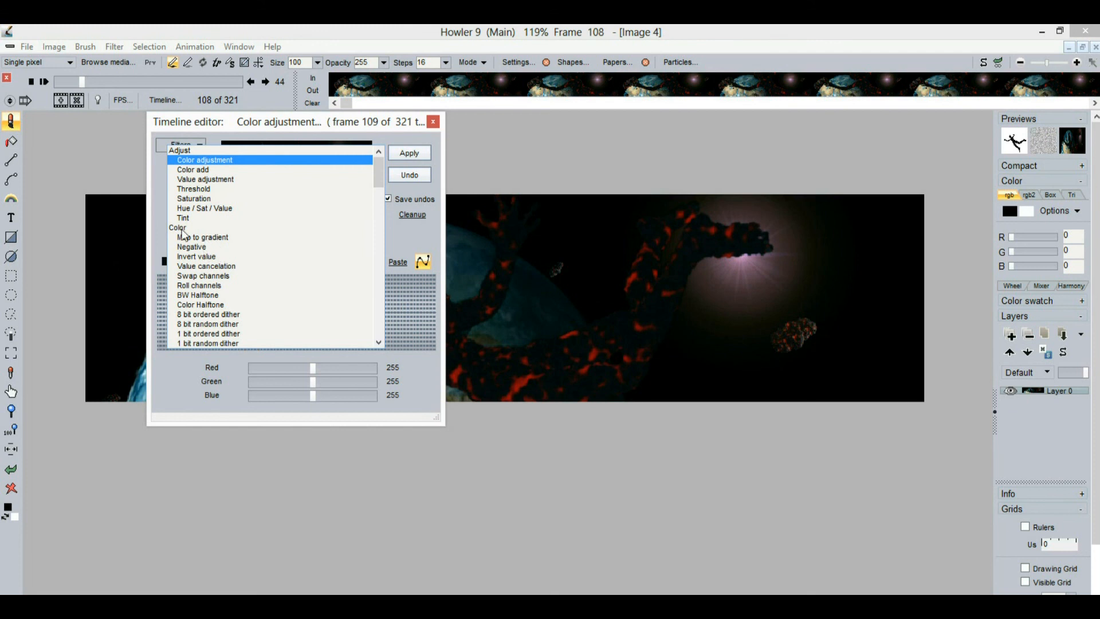
left_click_drag(379, 174, 387, 204)
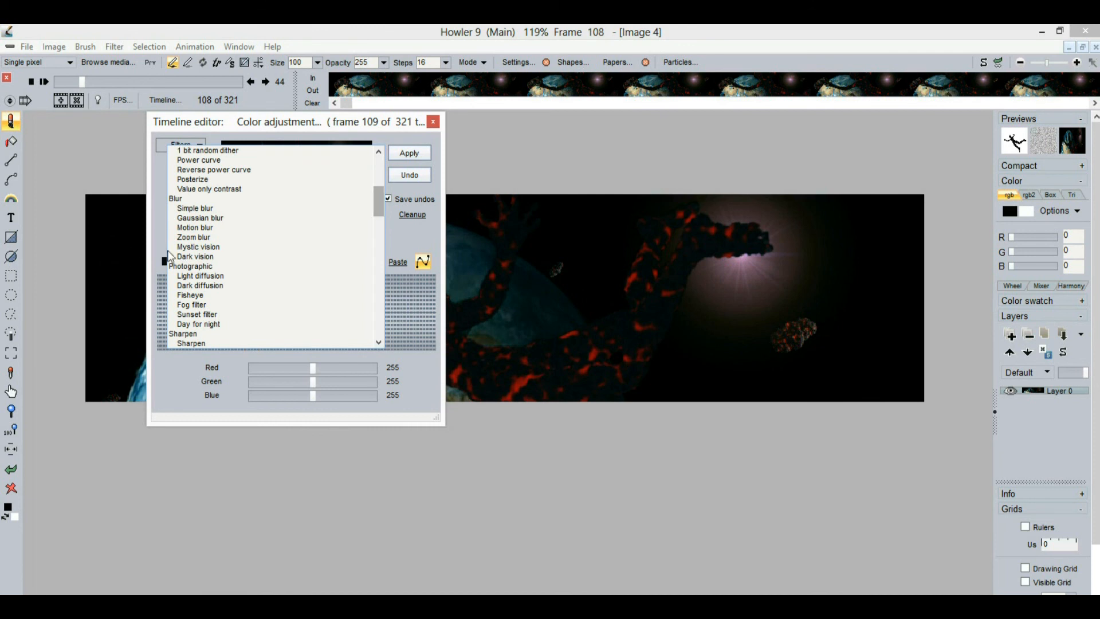
left_click(195, 247)
Step: Apply Mystic vision to all frames with center 26, 88, factor 80 and quality 95, and close the Timeline editor
left_click_drag(296, 208, 256, 194)
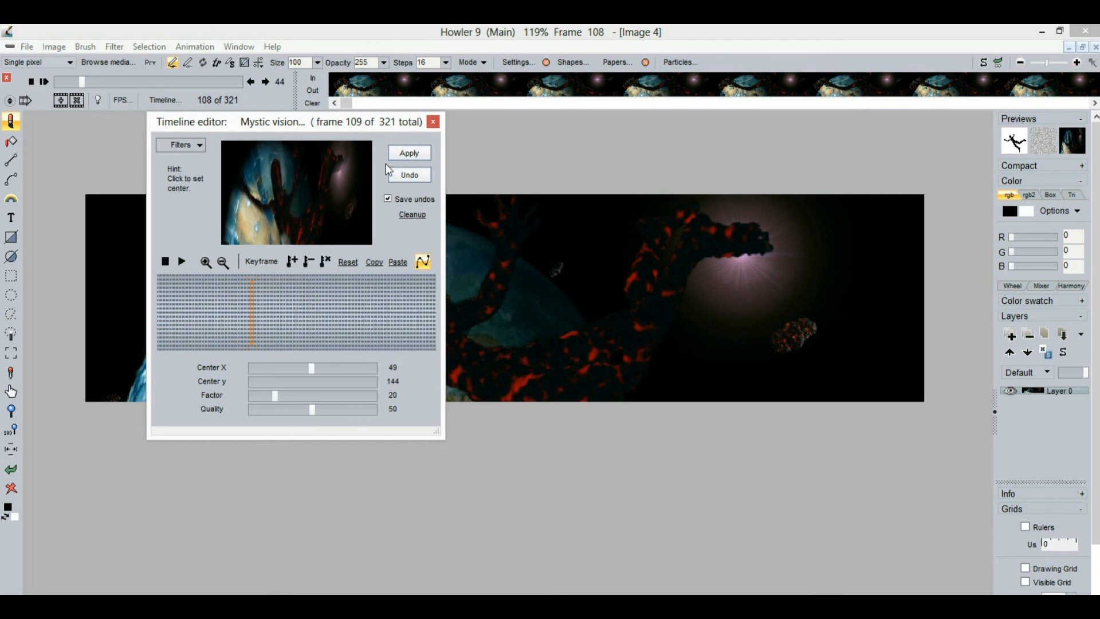
left_click_drag(301, 235, 259, 235)
left_click_drag(275, 395, 350, 396)
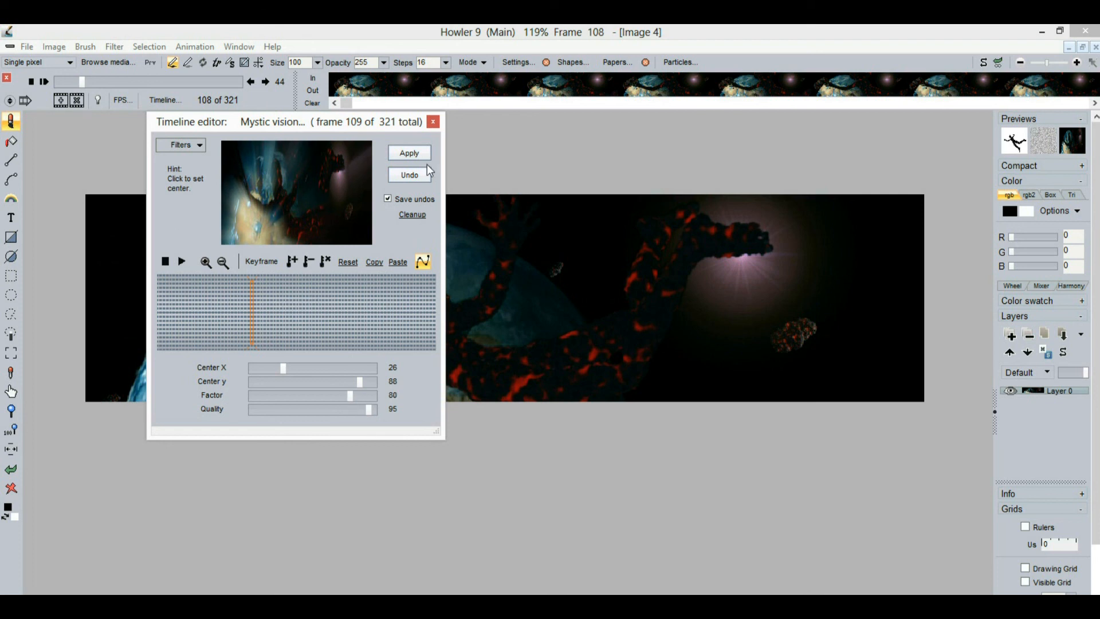
left_click(409, 153)
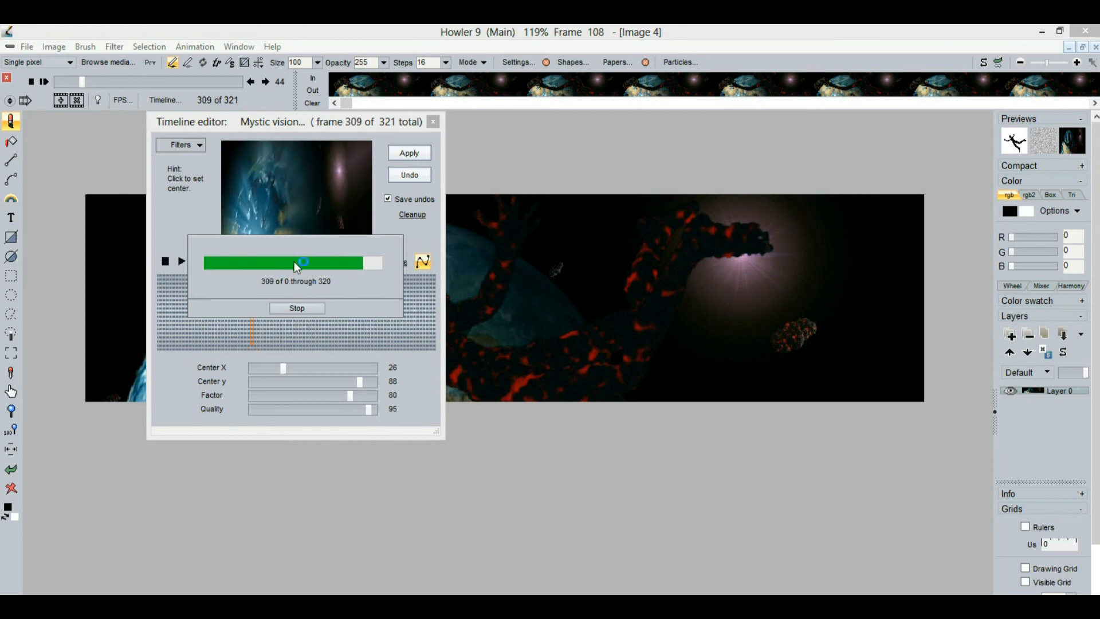
left_click(435, 123)
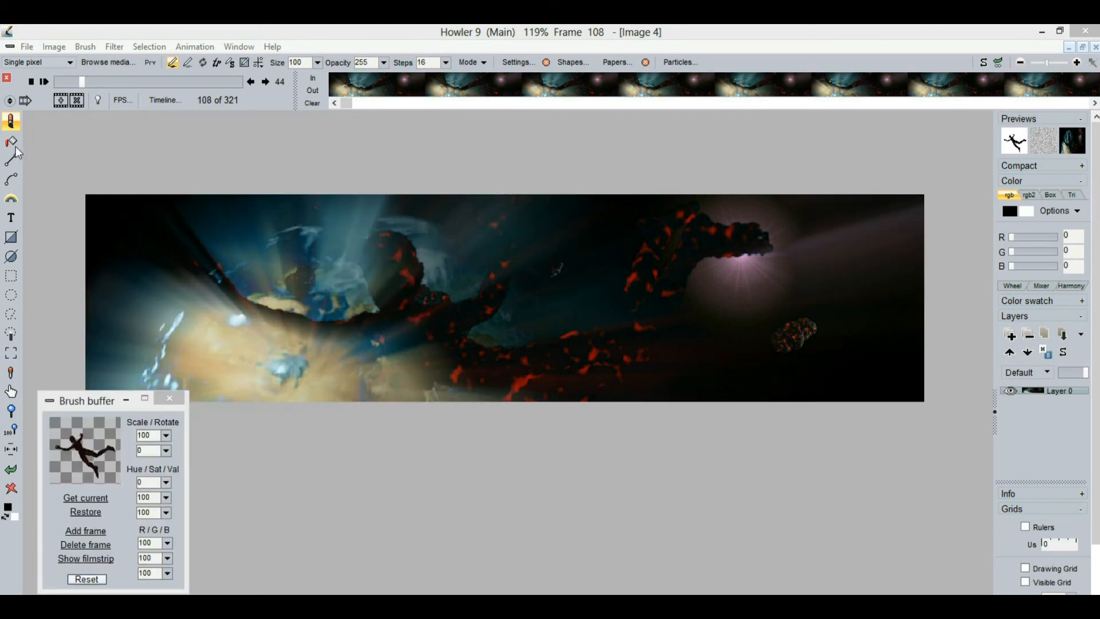
Step: Play back the animation and examine the light rays of the Mystic vision effect up close
left_click(46, 83)
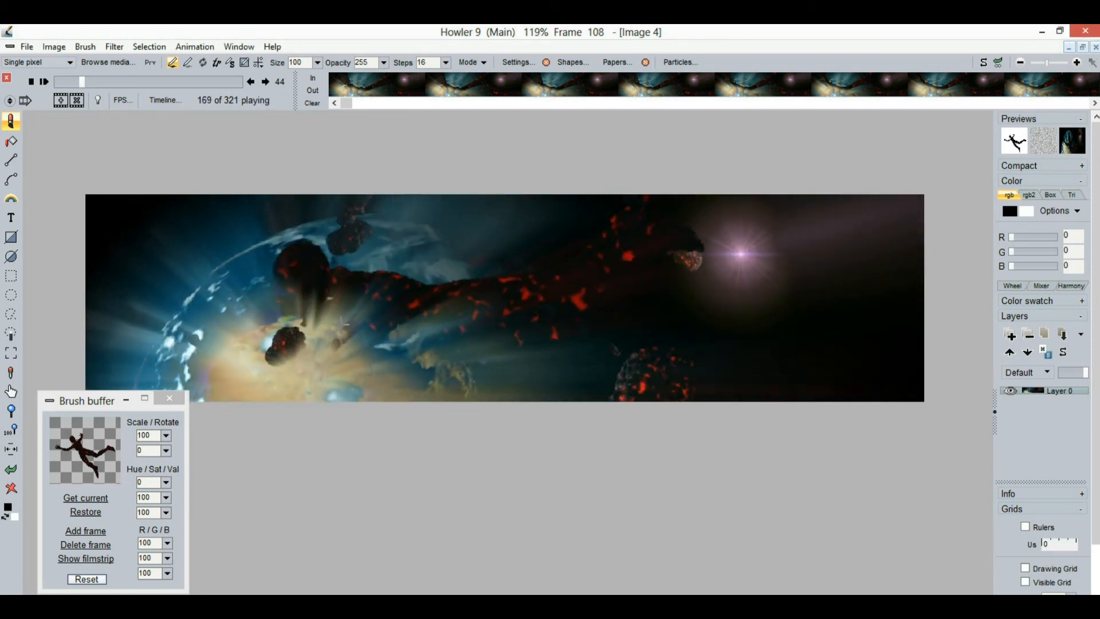
scroll(503, 472, "up", 4)
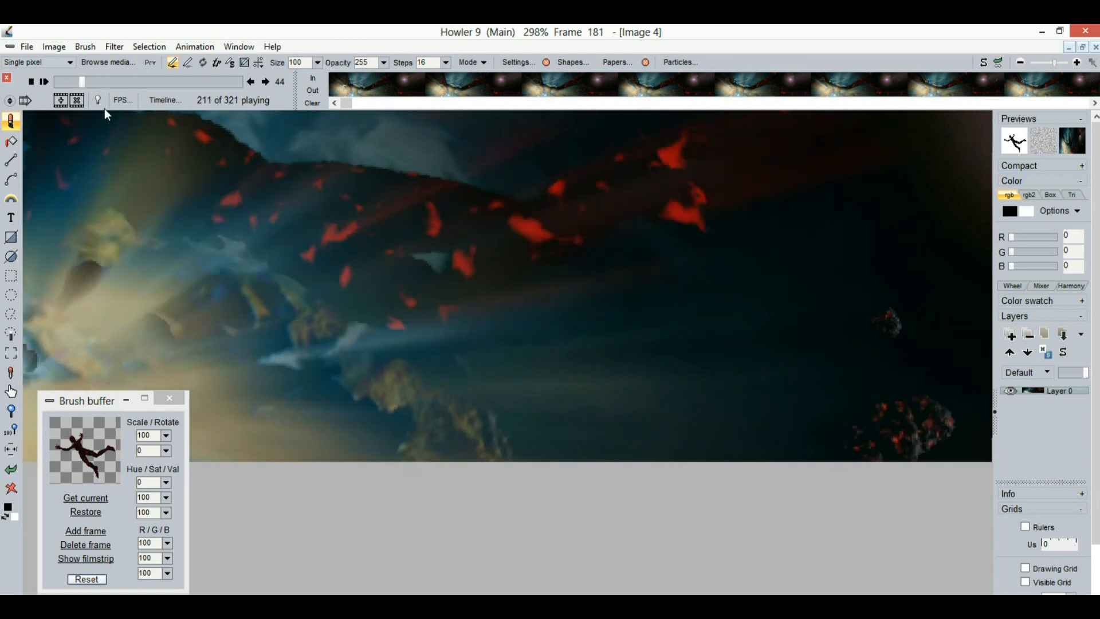